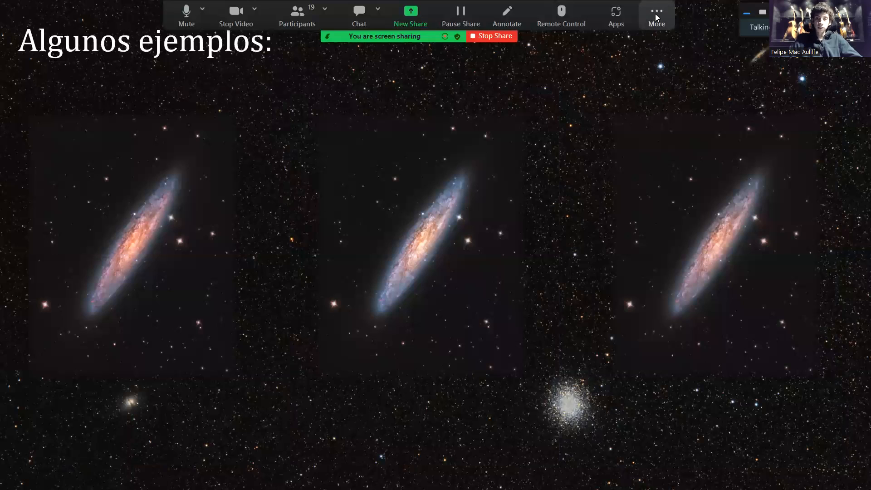
Advance the slideshow from the galaxy comparison through the red nebula examples to the star cluster comparison slide
left_click(655, 13)
left_click(619, 142)
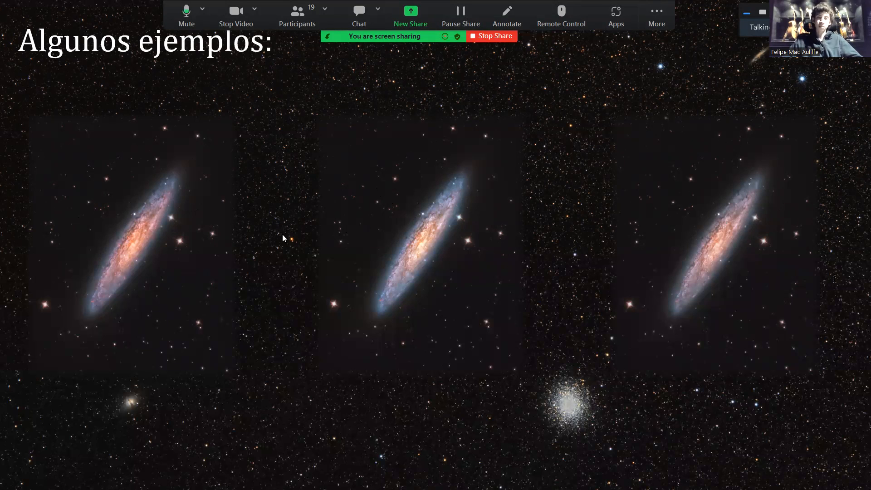
left_click(606, 189)
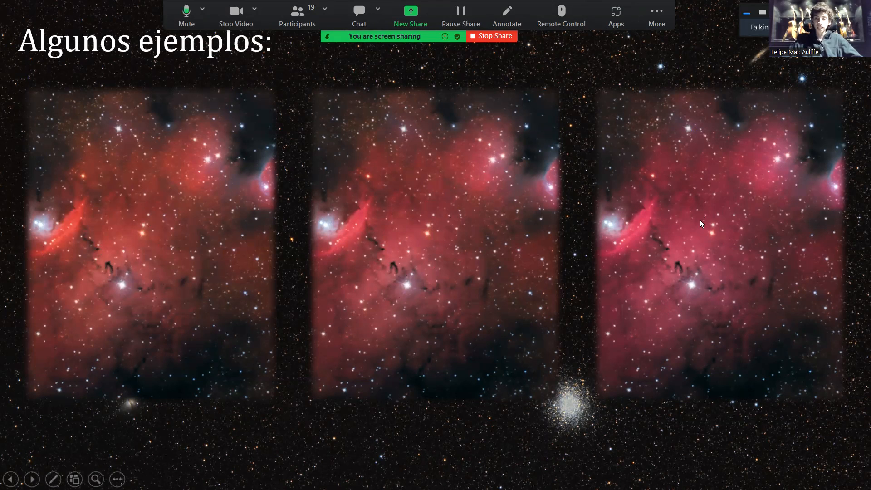
left_click(465, 250)
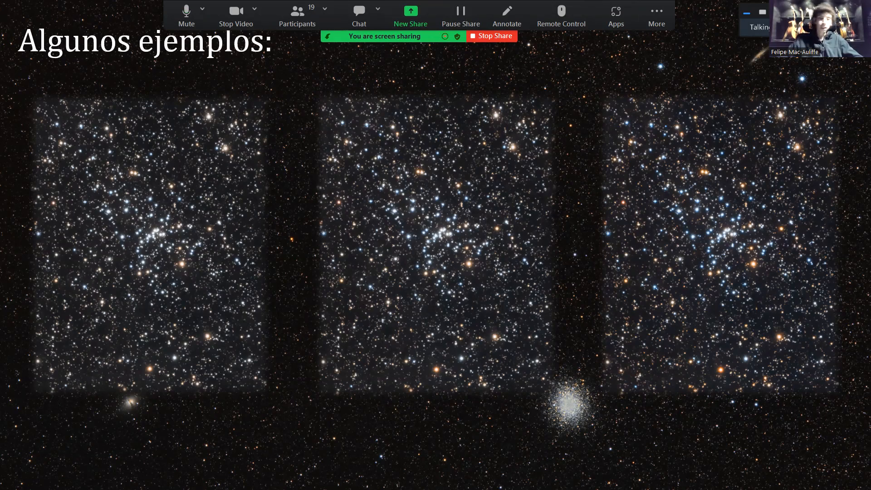
Magnify the star cluster slide and compare the star colors across its three processed versions
left_click(96, 479)
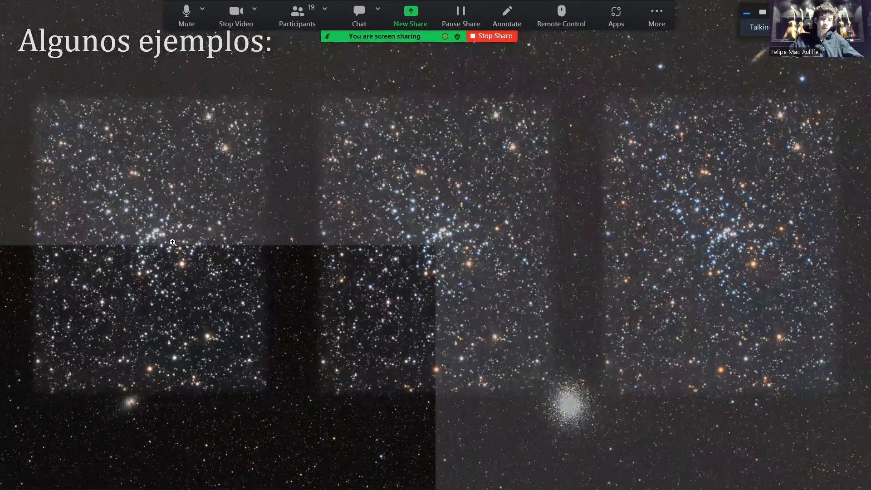
left_click(297, 275)
scroll(297, 196, "up", 1)
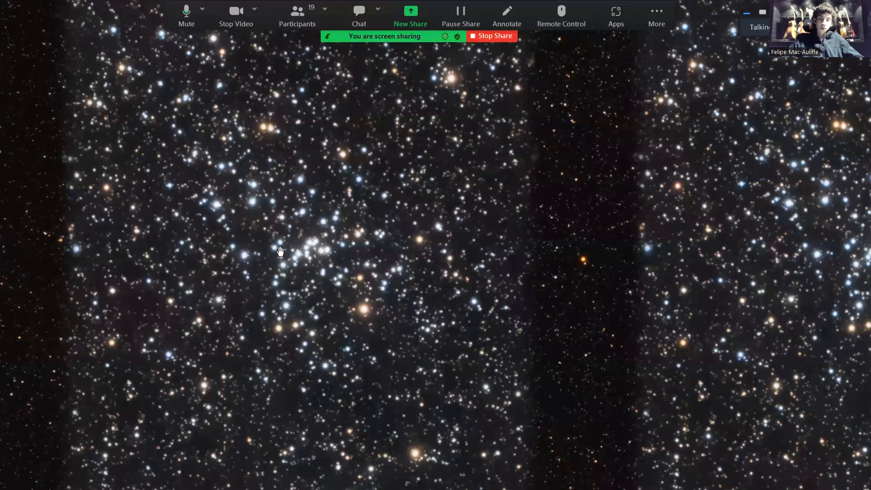
left_click_drag(342, 234, 345, 257)
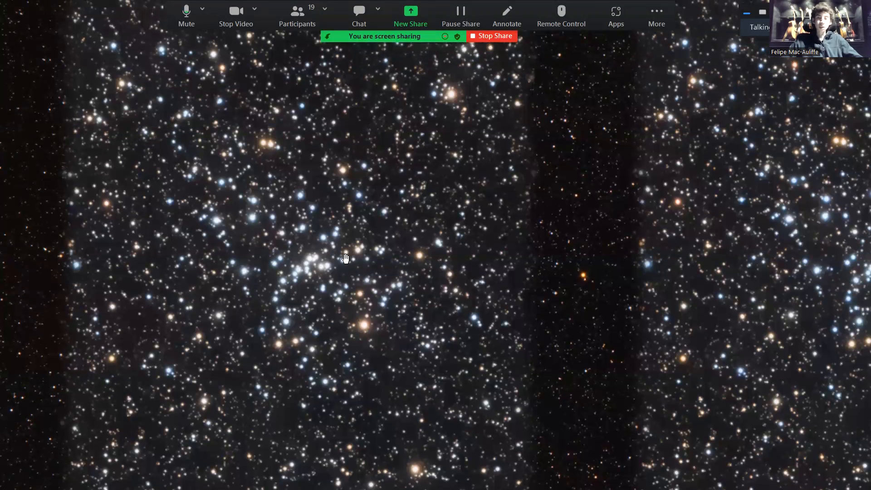
left_click_drag(523, 268, 518, 268)
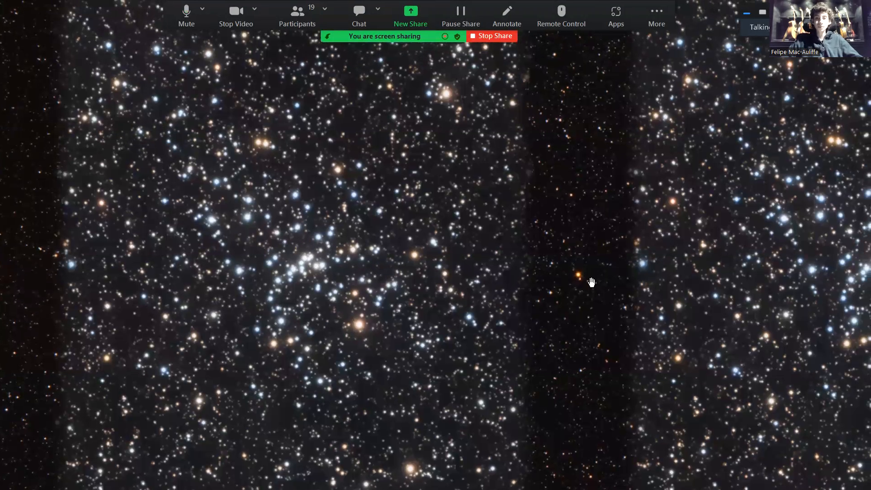
left_click_drag(591, 284, 535, 282)
left_click_drag(629, 333, 461, 321)
left_click_drag(715, 288, 504, 278)
left_click_drag(489, 240, 484, 243)
left_click_drag(583, 231, 507, 228)
left_click_drag(545, 179, 490, 267)
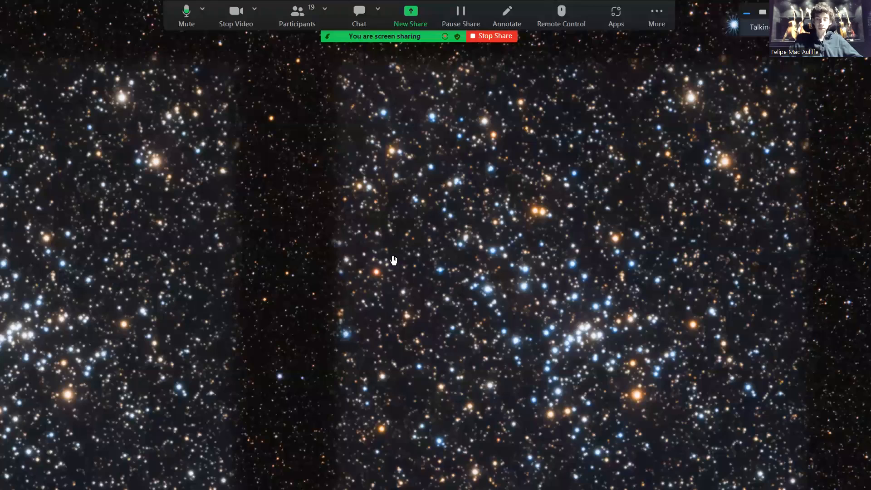
left_click_drag(308, 282, 391, 249)
left_click_drag(236, 238, 249, 233)
left_click_drag(256, 289, 370, 263)
left_click_drag(303, 250, 360, 247)
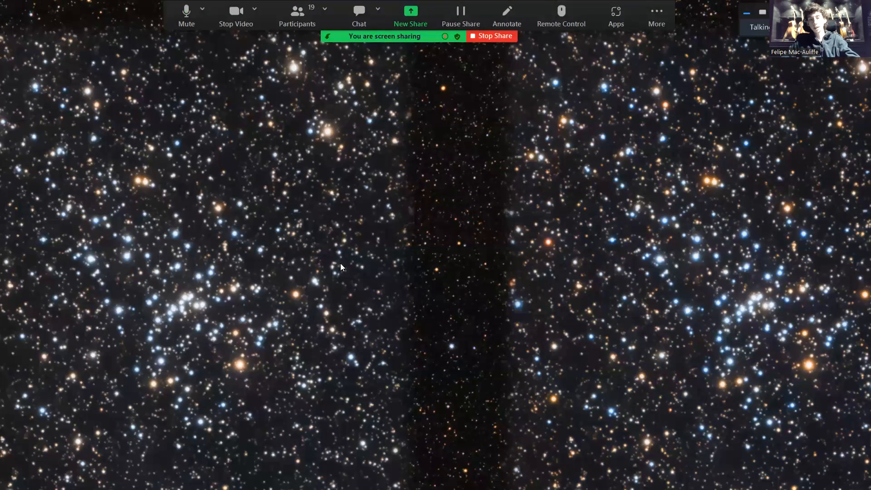
Exit the slideshow and switch to Photoshop with the ngc253.png galaxy image
key("Escape")
key("Escape")
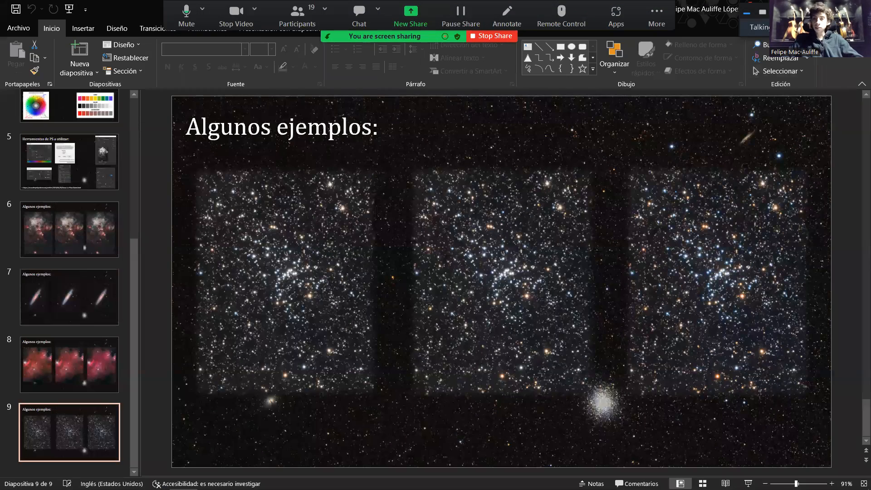
left_click_drag(789, 18, 785, 37)
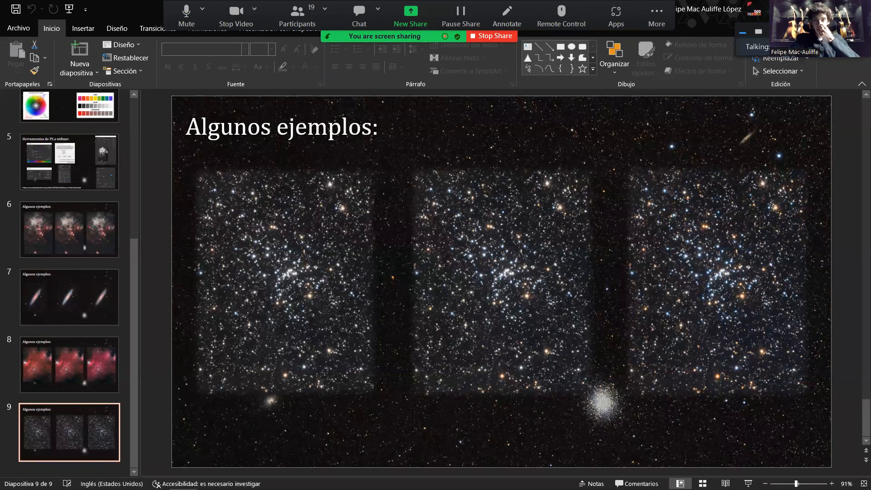
key("alt+Tab")
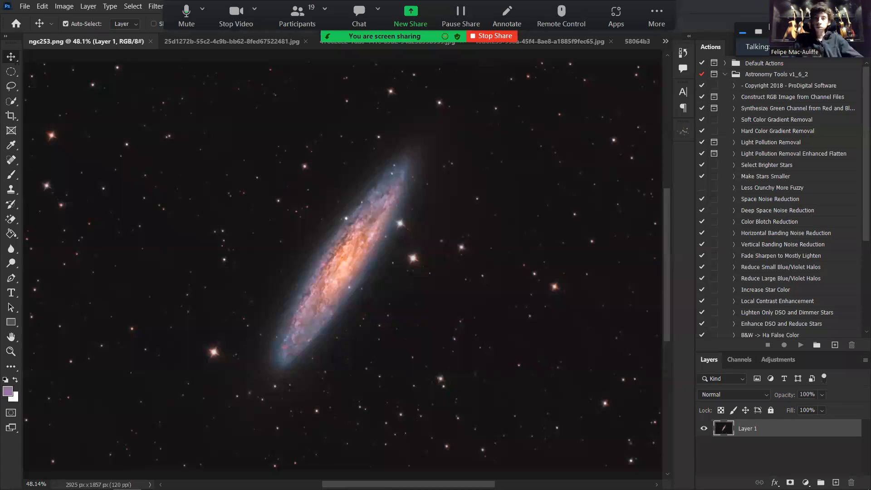
Hide Zoom's floating meeting controls so they no longer cover the Photoshop workspace
left_click(674, 15)
left_click(671, 16)
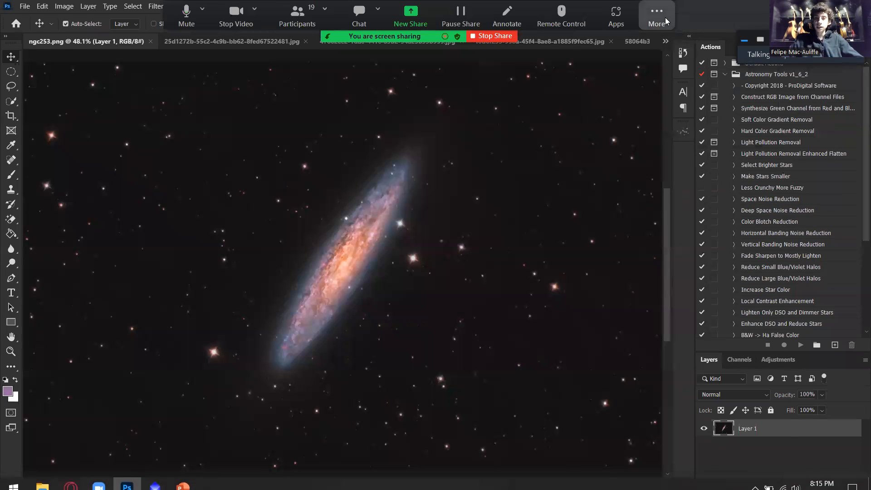
left_click(661, 15)
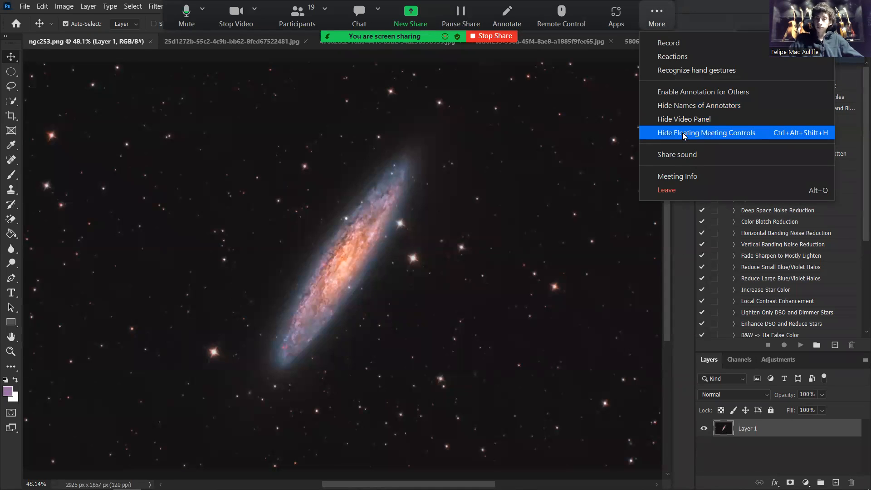
left_click(680, 133)
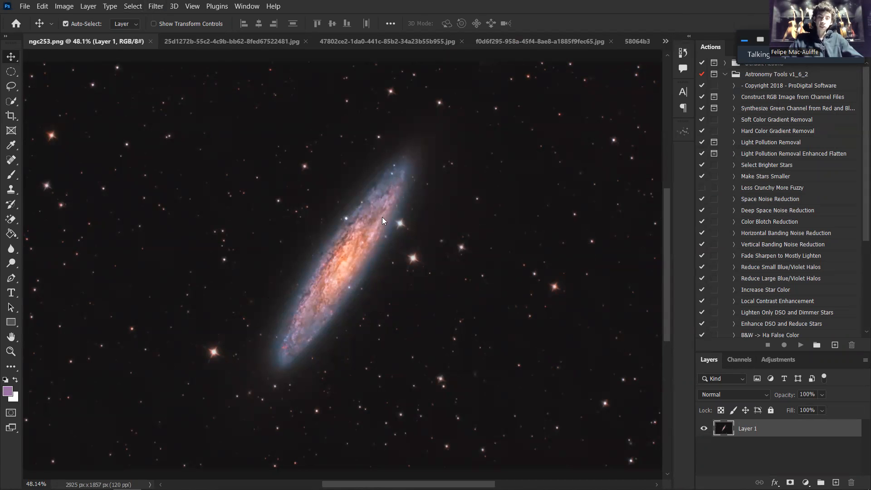
Examine the galaxy's core, outer arms and surrounding stars in ngc253.png up close
scroll(362, 267, "up", 3)
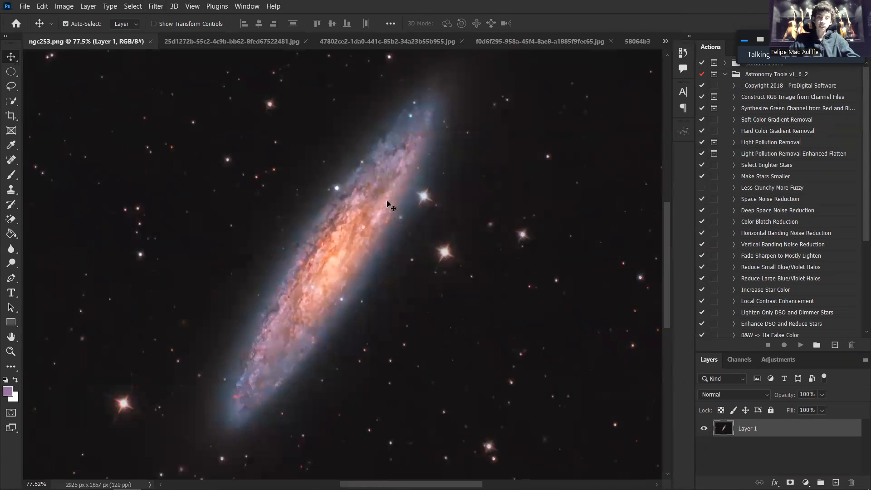
left_click_drag(330, 210, 567, 327)
scroll(370, 225, "up", 12)
left_click_drag(389, 214, 194, 188)
scroll(406, 244, "down", 8)
scroll(406, 244, "down", 7)
left_click_drag(420, 254, 214, 164)
left_click_drag(342, 234, 438, 235)
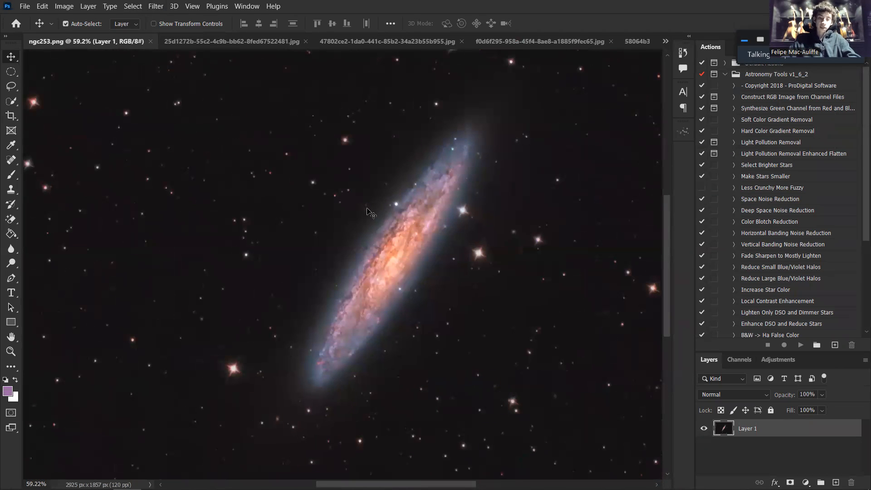
scroll(129, 281, "down", 2)
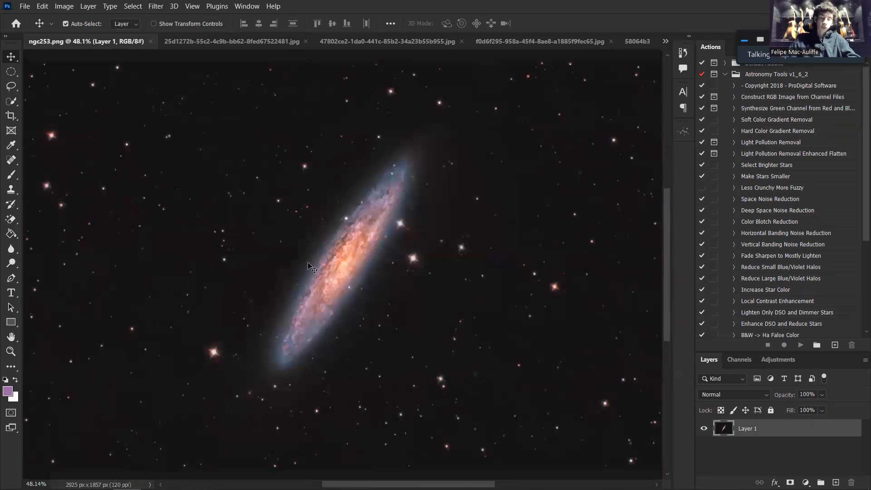
left_click(133, 7)
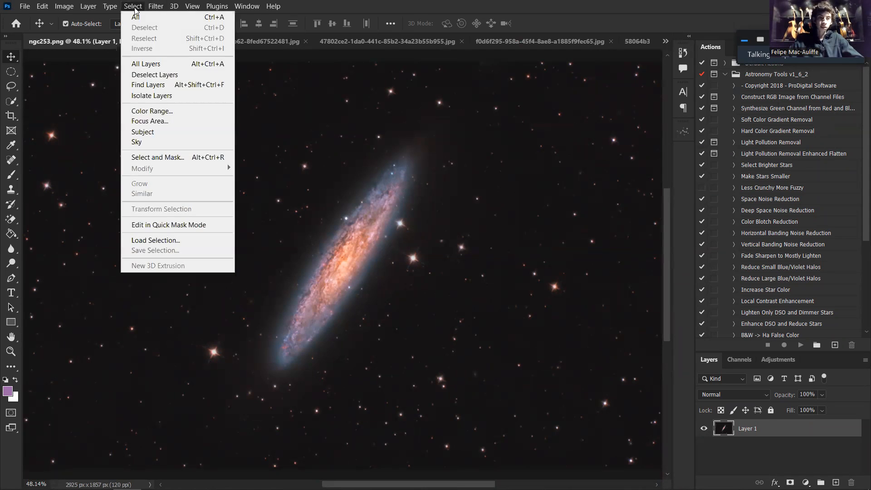
left_click(155, 114)
left_click_drag(591, 96, 670, 103)
left_click(671, 120)
left_click(669, 126)
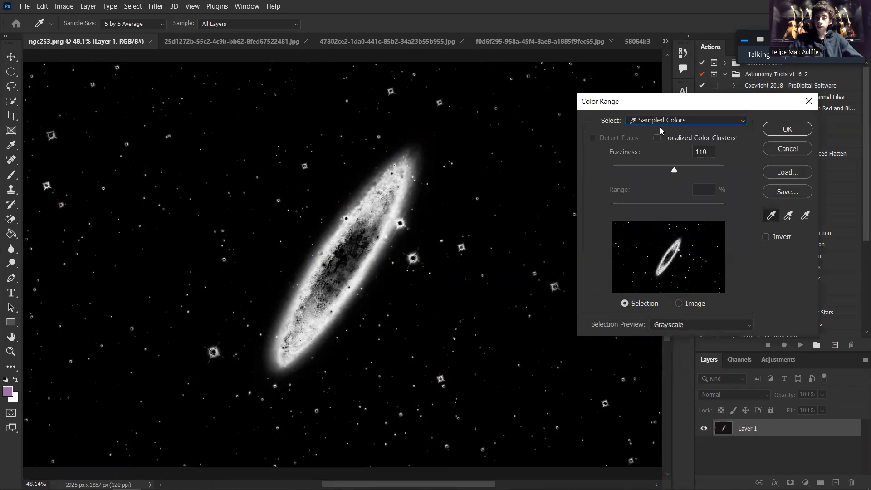
left_click(660, 123)
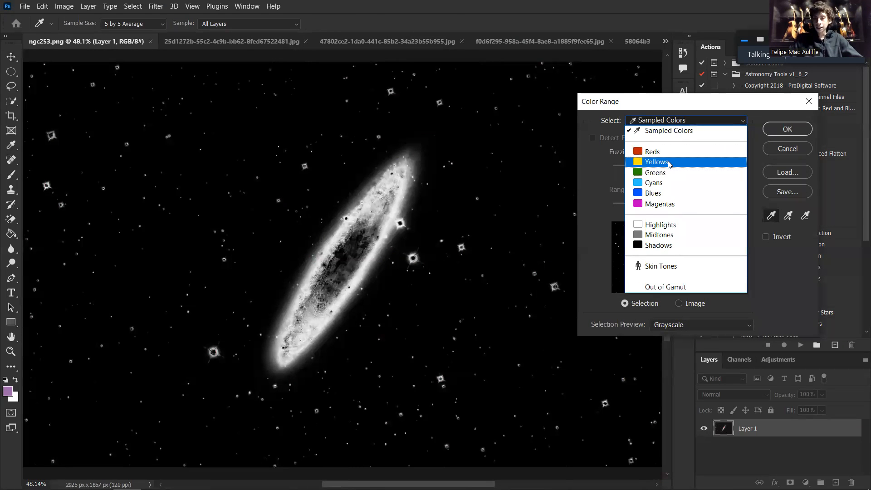
left_click(668, 128)
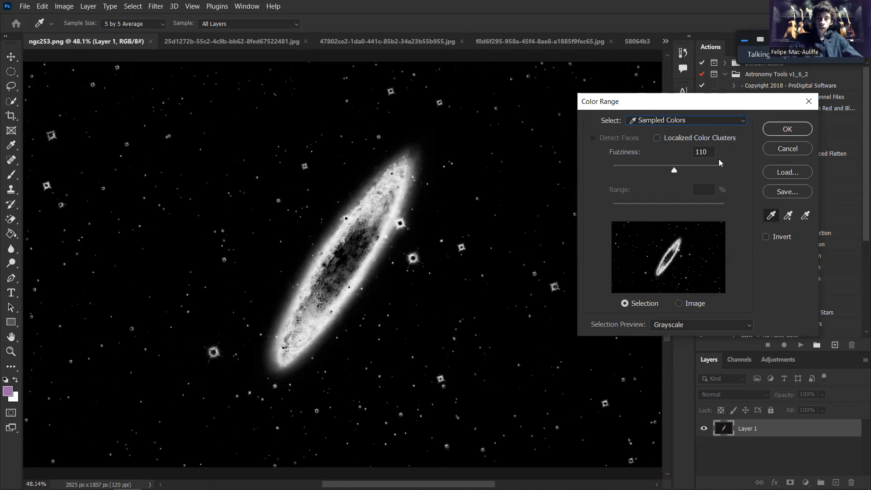
left_click(786, 149)
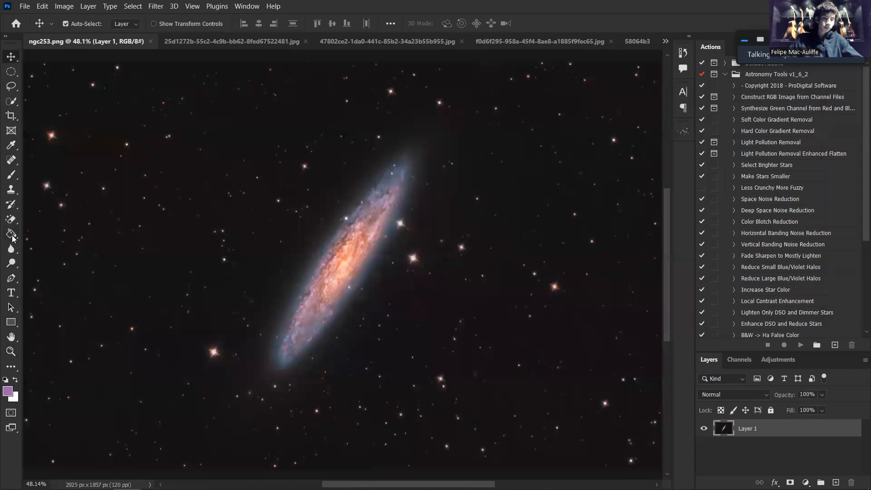
Sample the dark sky background of the galaxy image with the Eyedropper as the foreground color, using a close-up view
left_click(11, 145)
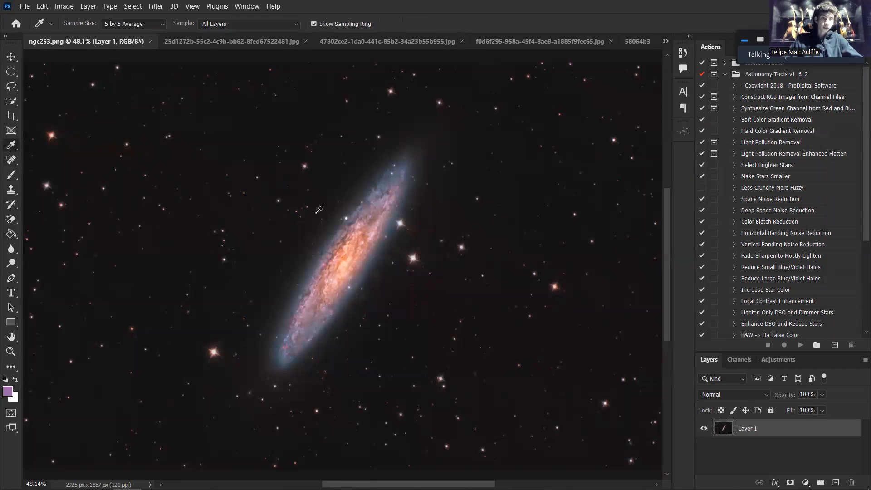
scroll(332, 176, "up", 8)
left_click_drag(279, 137, 454, 268)
scroll(361, 195, "up", 8)
left_click_drag(383, 195, 284, 190)
left_click(320, 151)
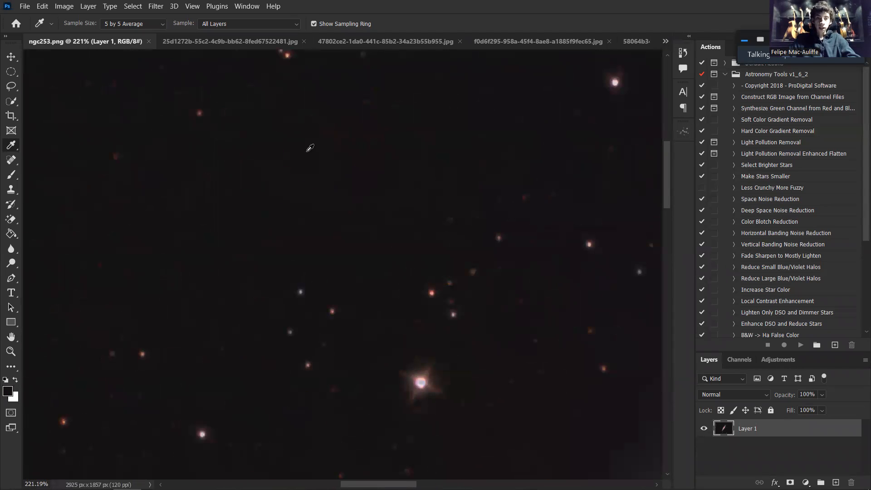
key("ctrl+0")
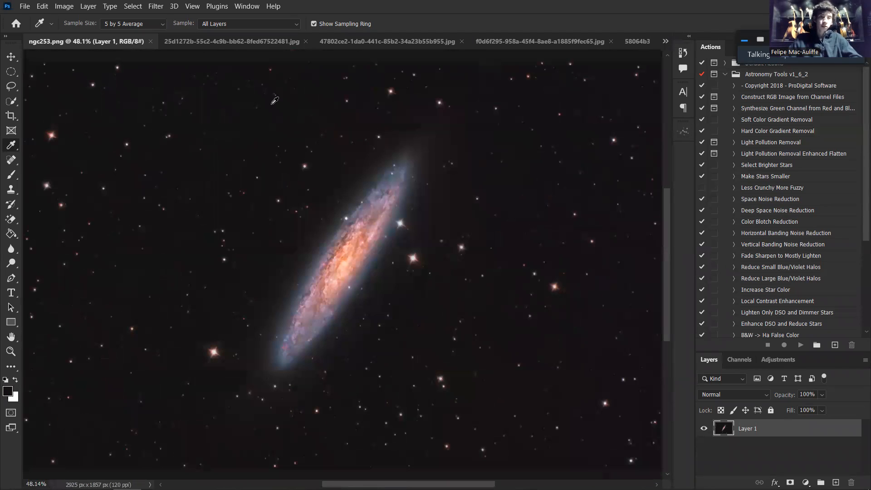
Start a Color Range selection from sampled colors, try fuzziness values of 87 and 100, and set it to 110
left_click(134, 6)
left_click(155, 110)
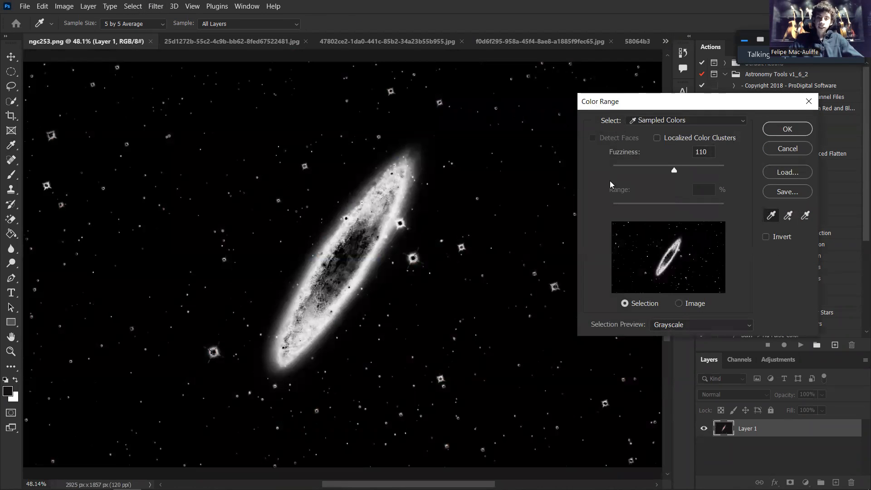
mouse_move(674, 171)
left_mouse_down()
mouse_move(652, 168)
mouse_move(660, 166)
left_mouse_up()
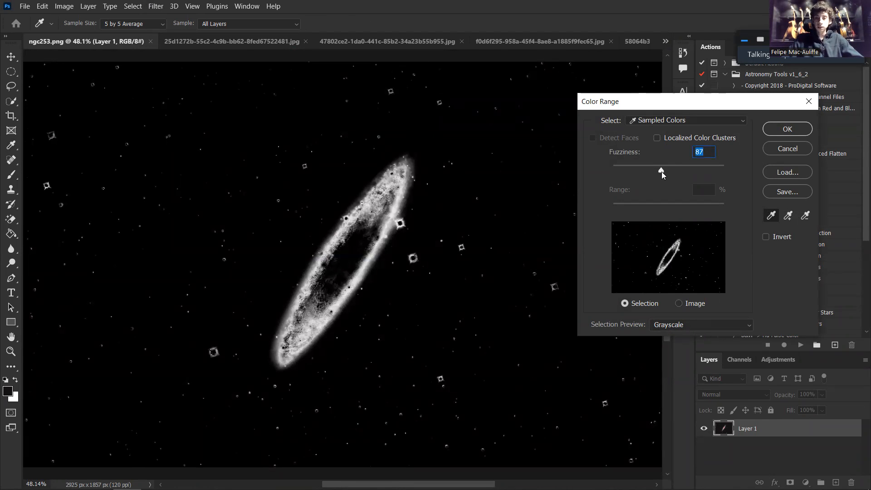
left_click_drag(661, 172, 667, 171)
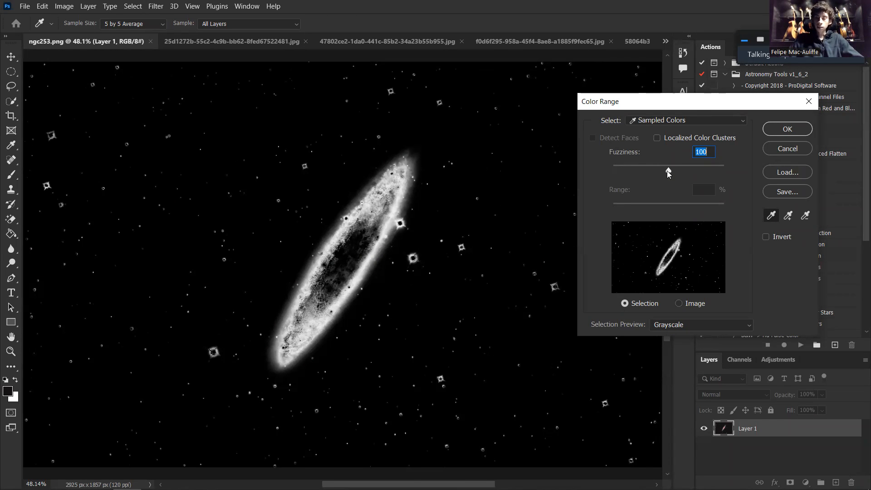
left_click_drag(666, 170, 671, 171)
mouse_move(676, 171)
left_mouse_down()
mouse_move(685, 171)
mouse_move(674, 167)
left_mouse_up()
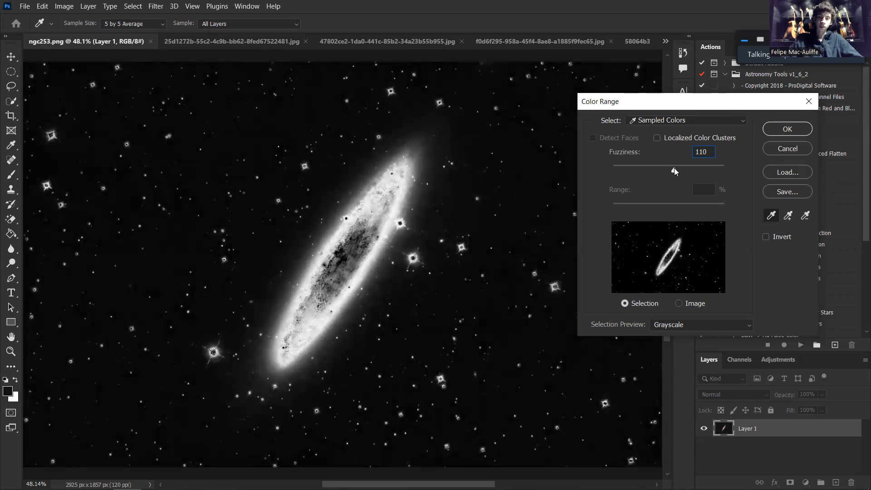
Preview the Reds range on the galaxy in Color Range and switch the selected range to Yellows
left_click(694, 119)
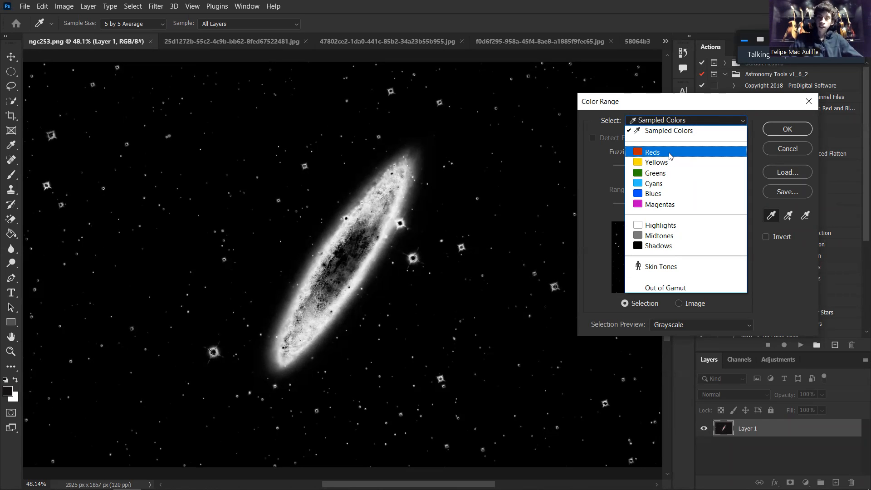
left_click(644, 153)
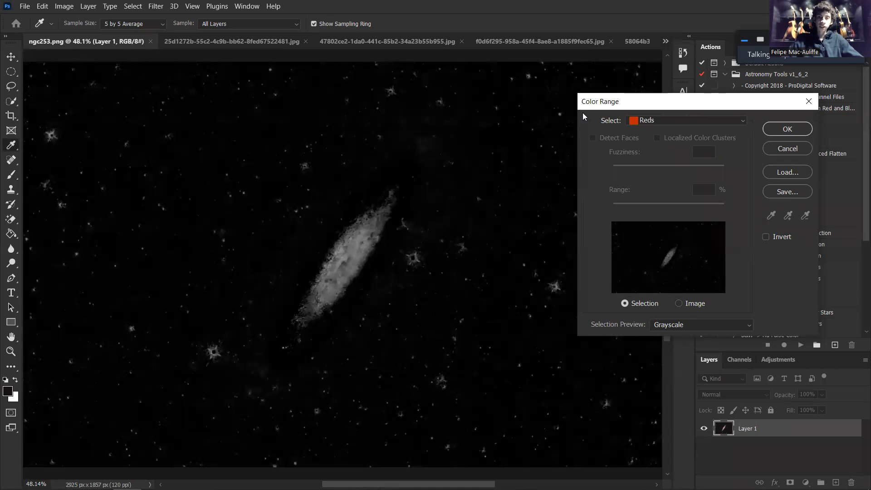
left_click_drag(603, 102, 631, 97)
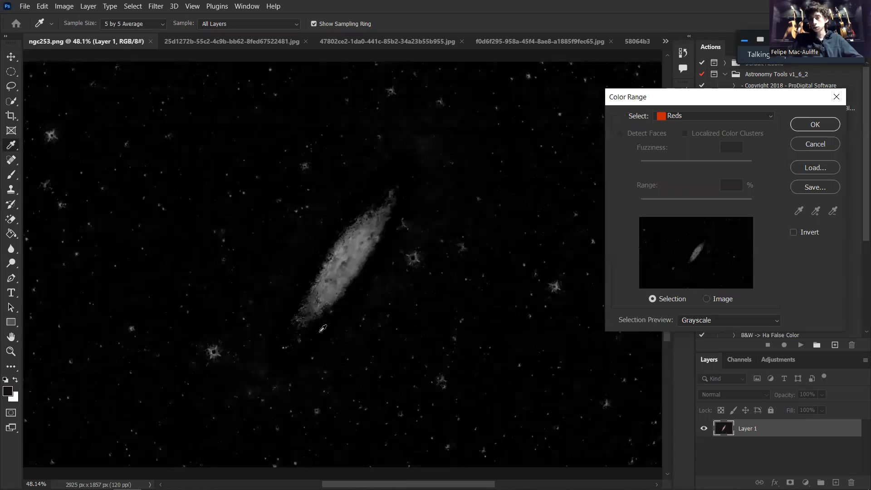
left_click(666, 117)
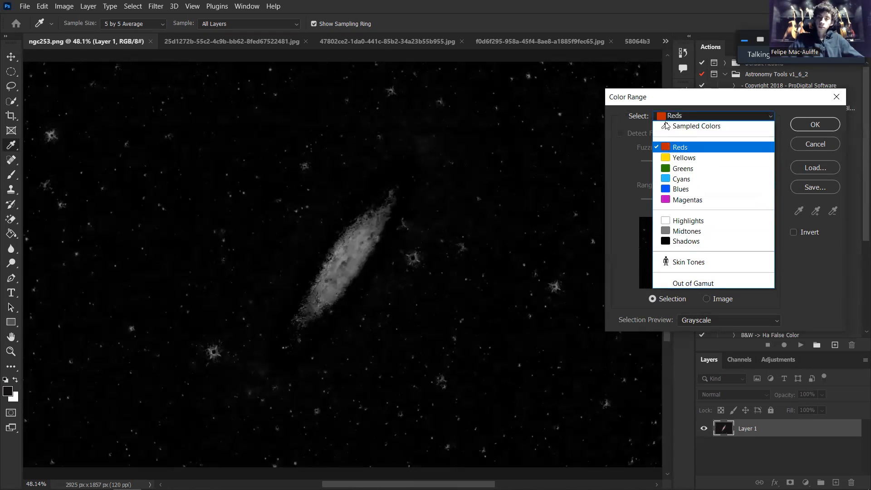
left_click(676, 157)
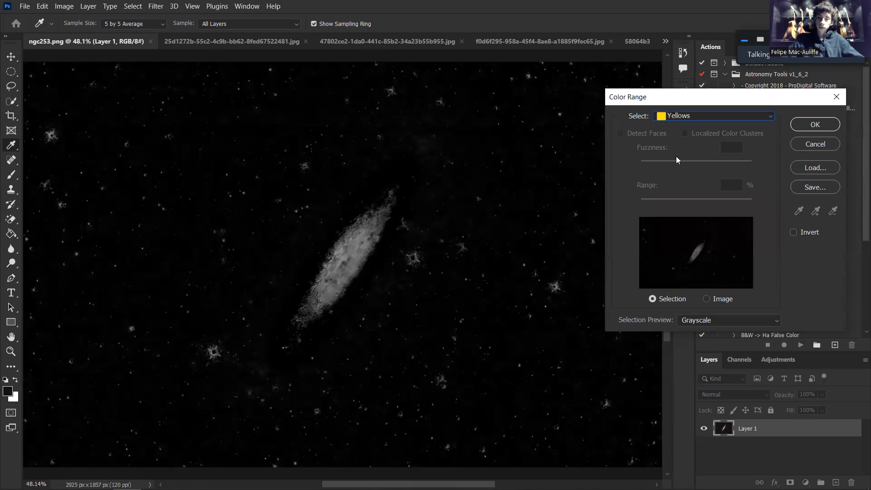
Preview the Greens, Cyans, Blues and Magentas ranges on the galaxy in Color Range, one after another
left_click(675, 116)
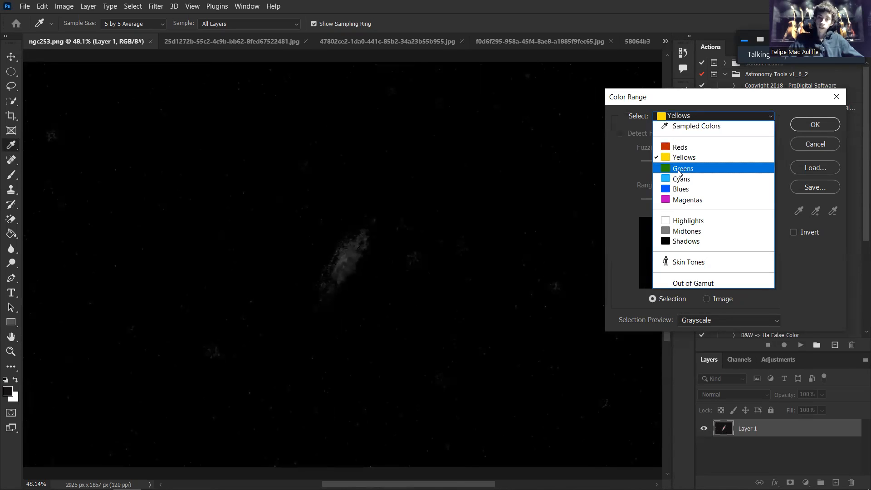
left_click(677, 169)
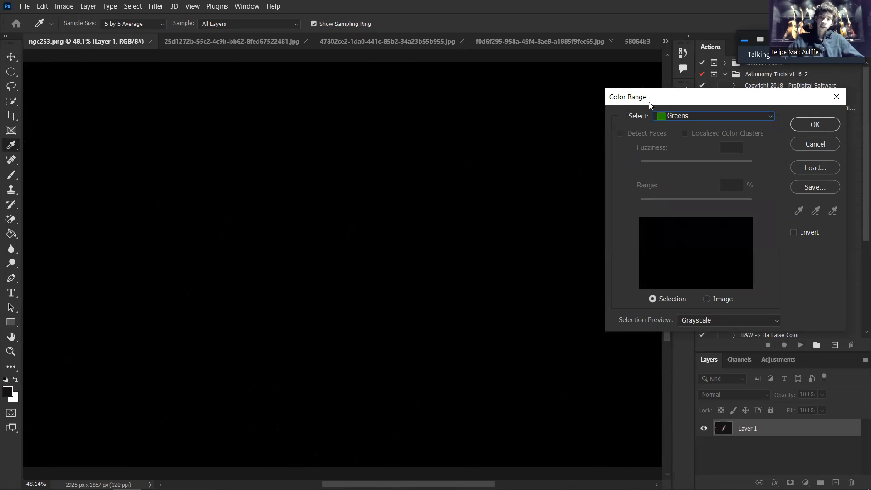
left_click_drag(649, 104, 662, 100)
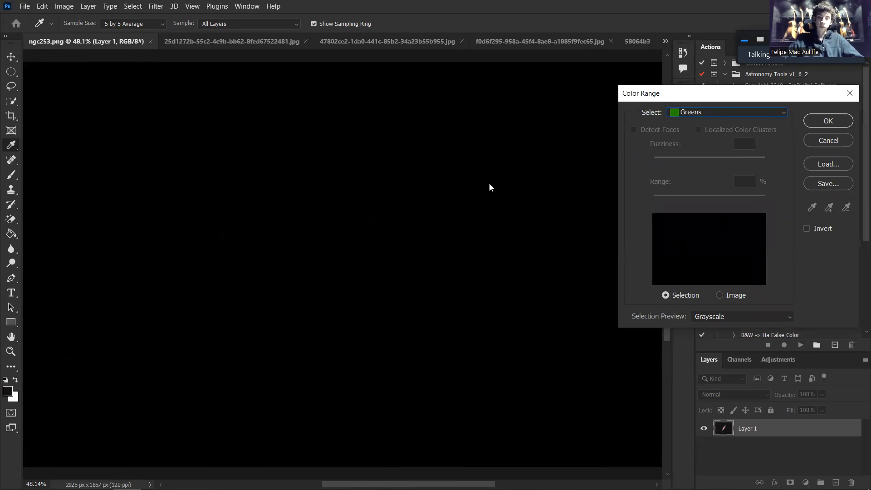
left_click(692, 112)
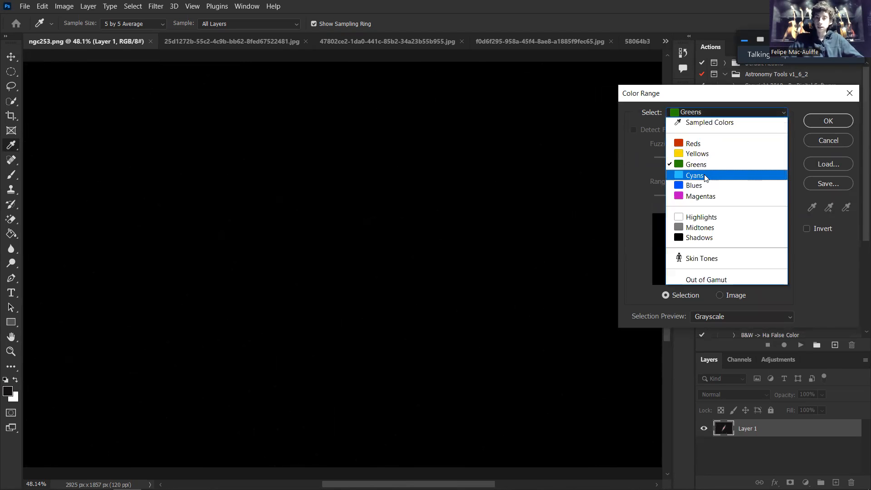
left_click(705, 175)
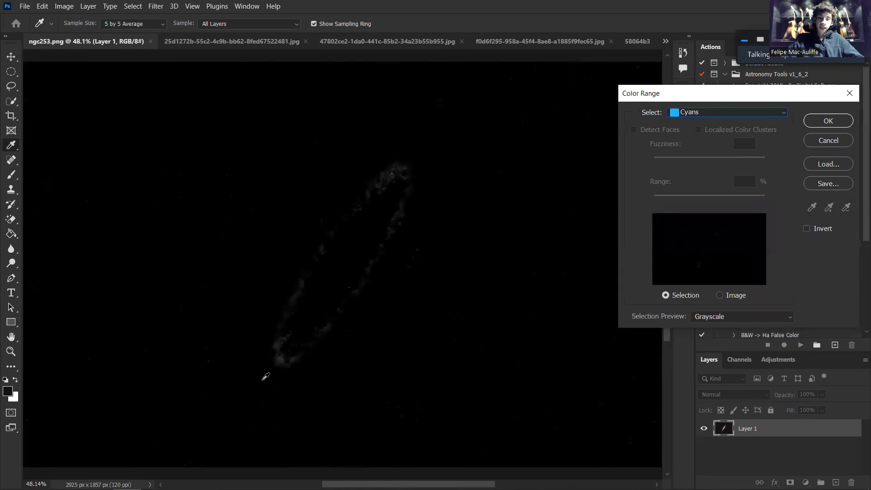
left_click(693, 112)
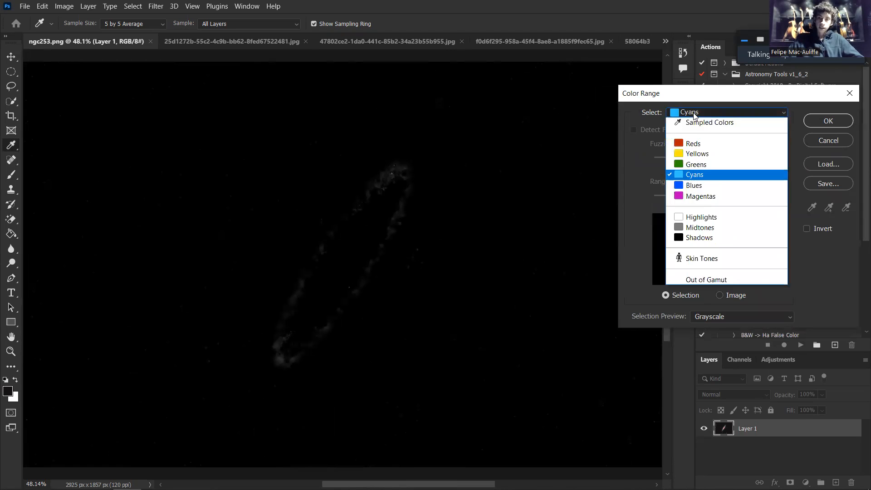
left_click(687, 186)
left_click(778, 111)
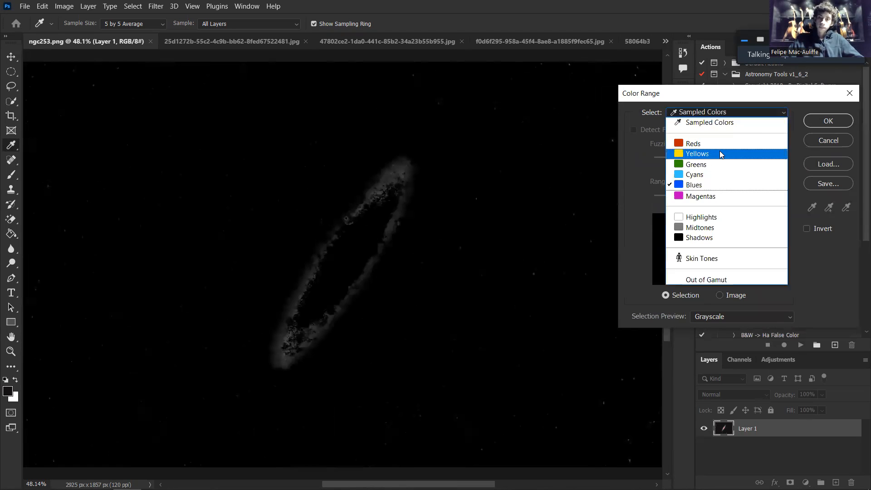
left_click(704, 198)
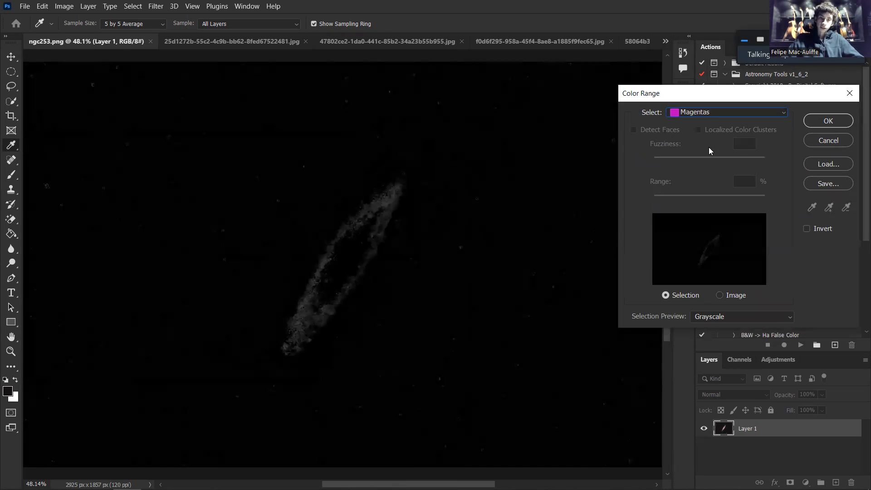
Switch the selected range to Highlights, try a fuzziness of 79%, and lower it again partway
left_click(706, 113)
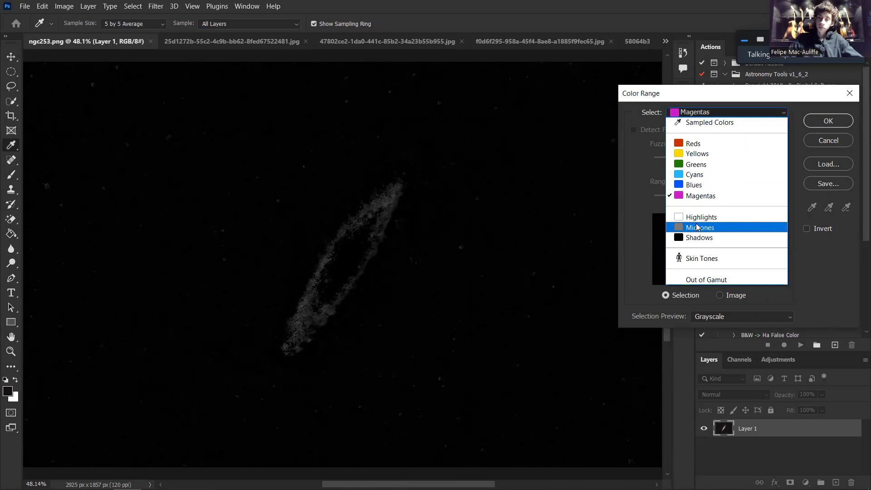
left_click(698, 217)
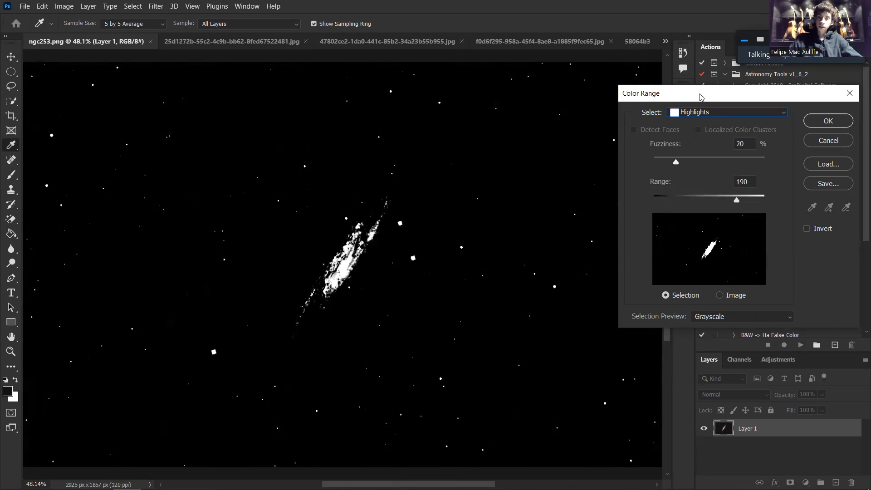
left_click_drag(698, 95, 658, 87)
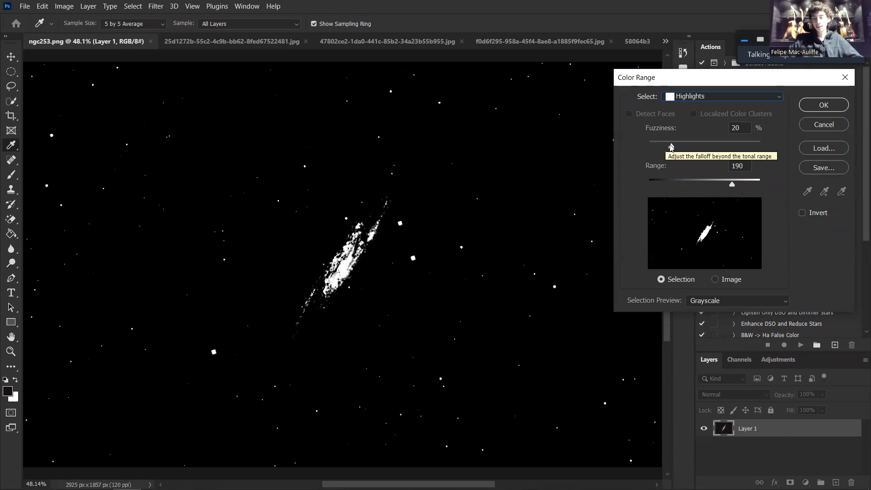
left_click_drag(671, 146, 736, 148)
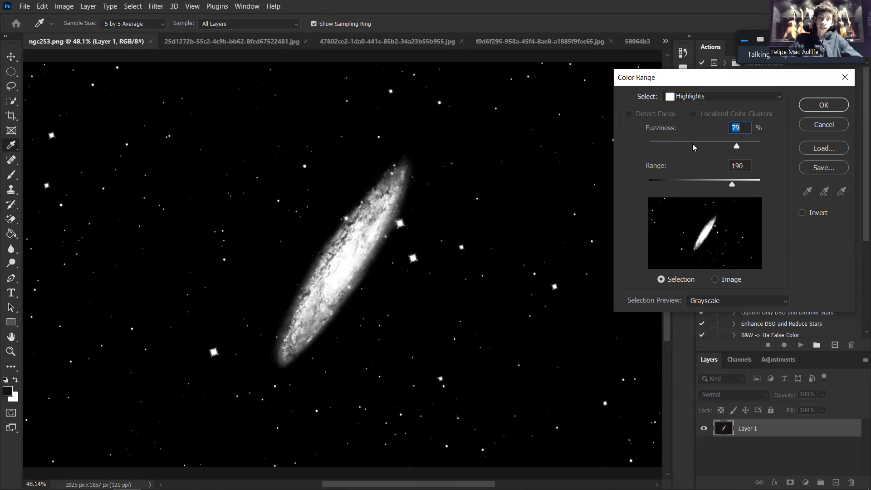
left_click_drag(732, 143, 695, 146)
Switch the selected range to Midtones, with fuzziness at 43% and the tonal range widened to 56–255
left_click(700, 97)
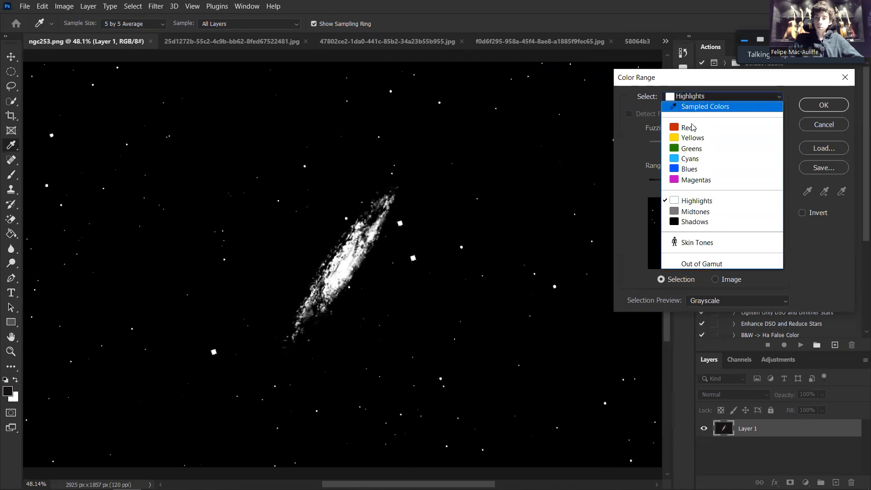
left_click(697, 212)
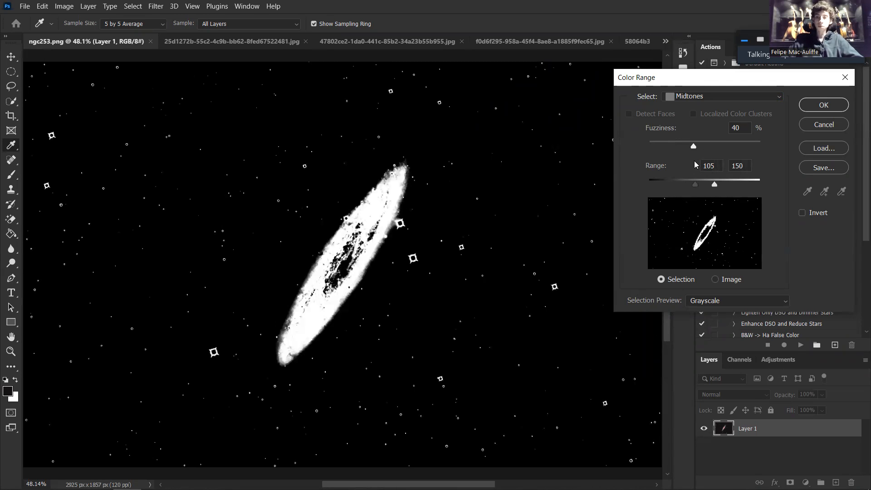
left_click_drag(693, 146, 697, 146)
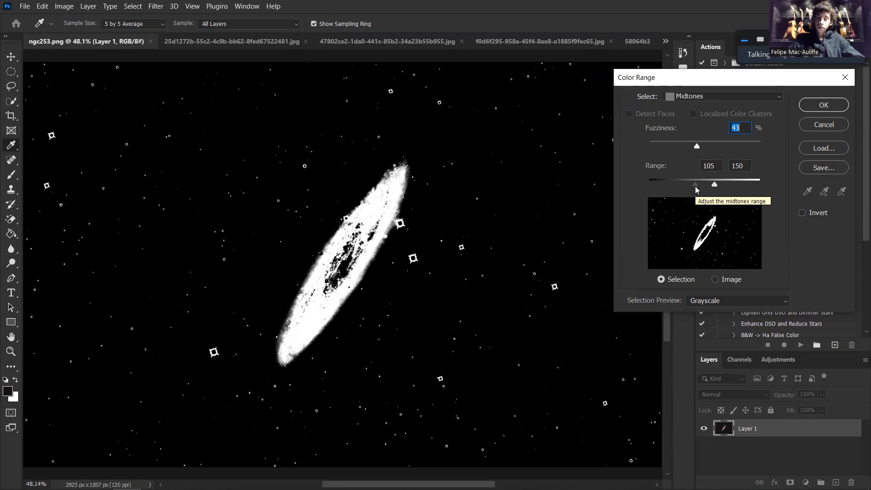
left_click_drag(695, 187, 666, 183)
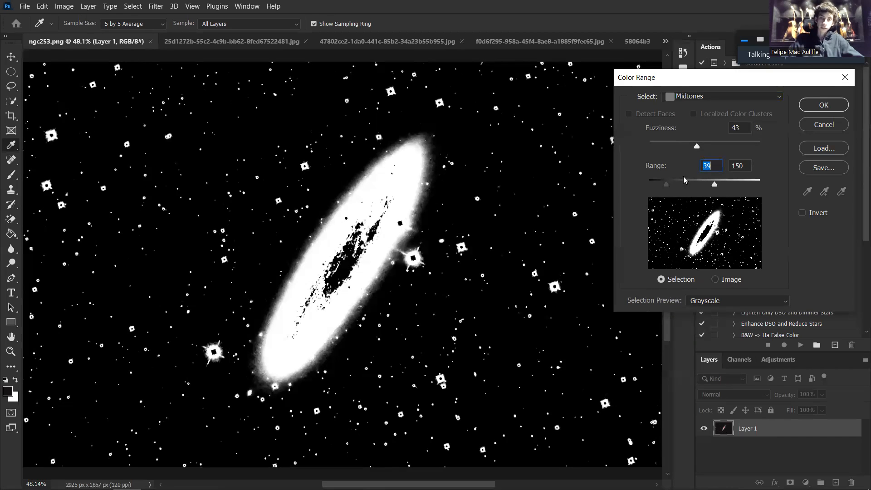
mouse_move(665, 183)
left_mouse_down()
mouse_move(645, 182)
mouse_move(672, 185)
left_mouse_up()
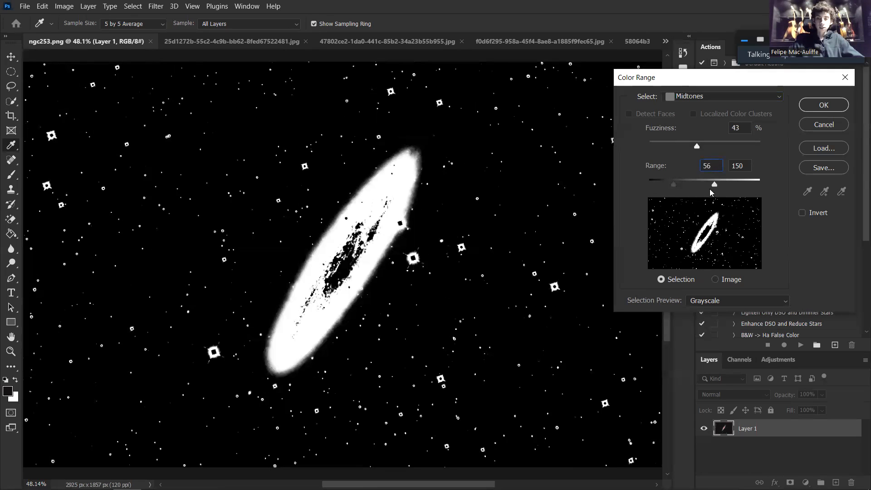
left_click(731, 184)
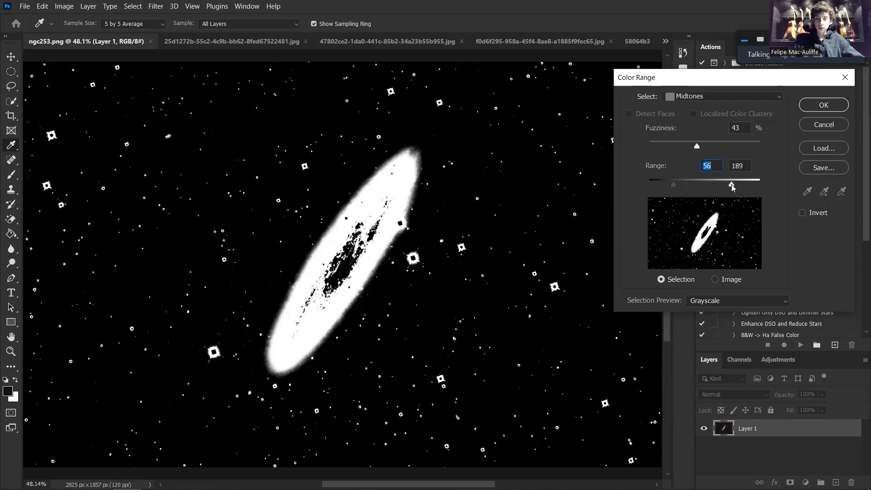
left_click(762, 190)
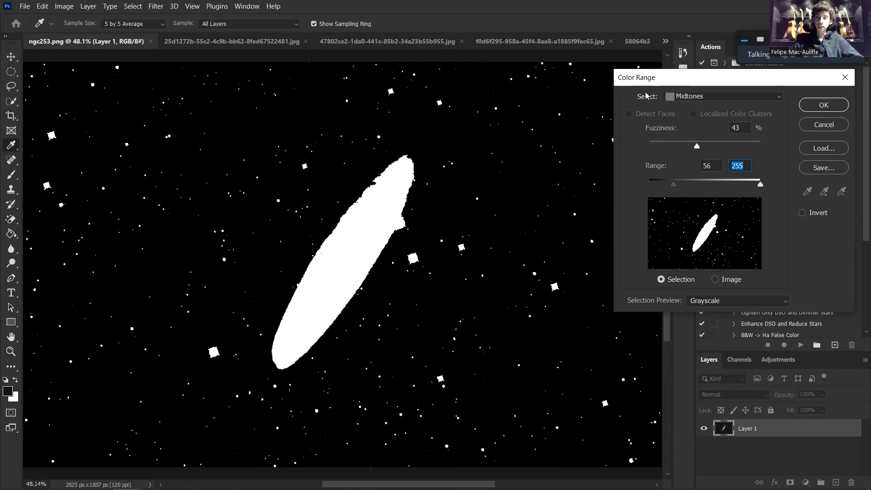
left_click_drag(653, 83, 642, 97)
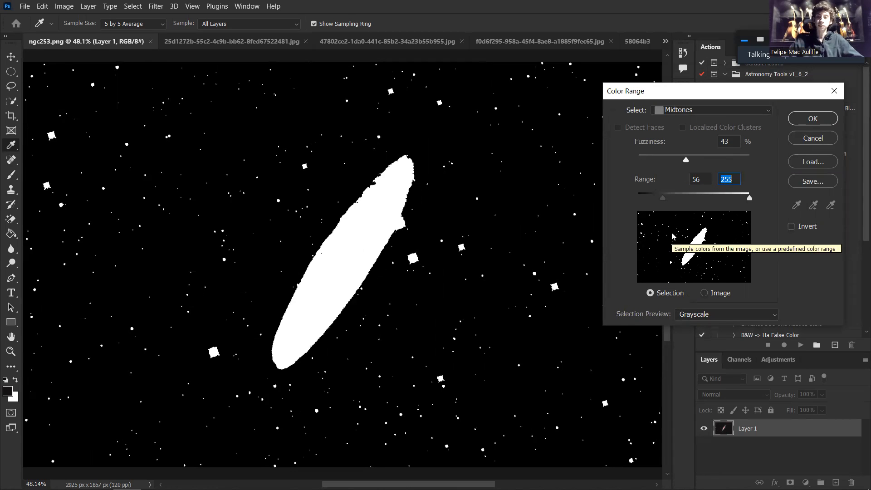
Preview the Shadows range on the galaxy image and cancel the Color Range selection
left_click(694, 110)
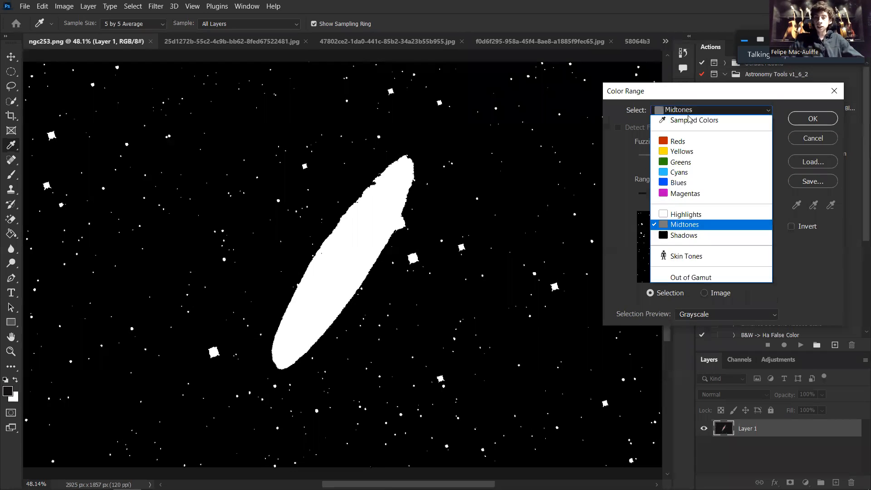
left_click(691, 236)
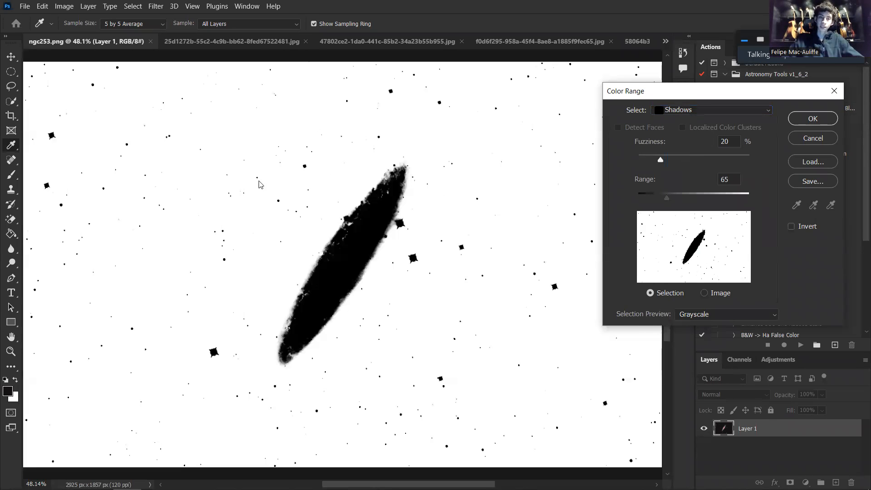
left_click_drag(707, 96, 700, 105)
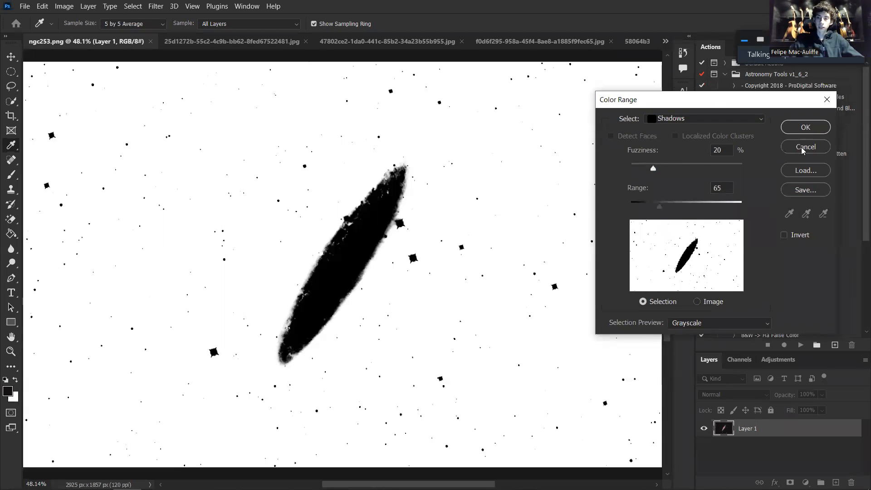
key("Escape")
Create a new Color Range selection of the Midtones with fuzziness 65% and range 105–150
left_click(133, 6)
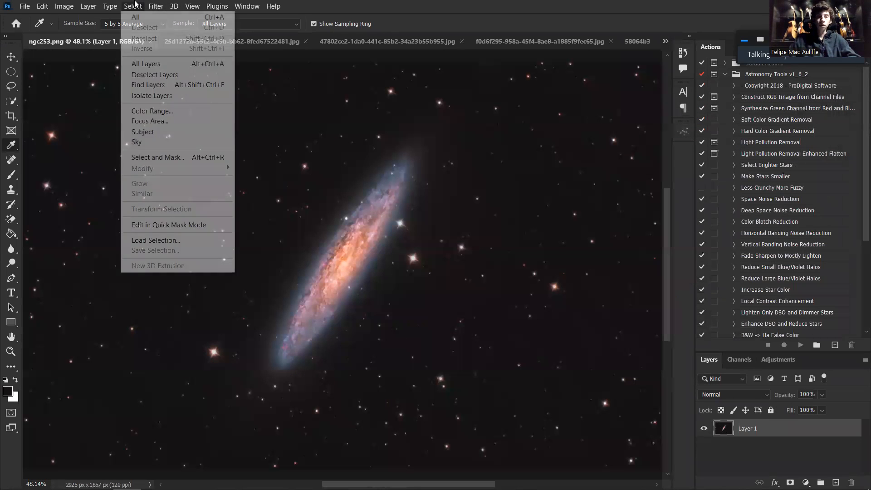
left_click(155, 110)
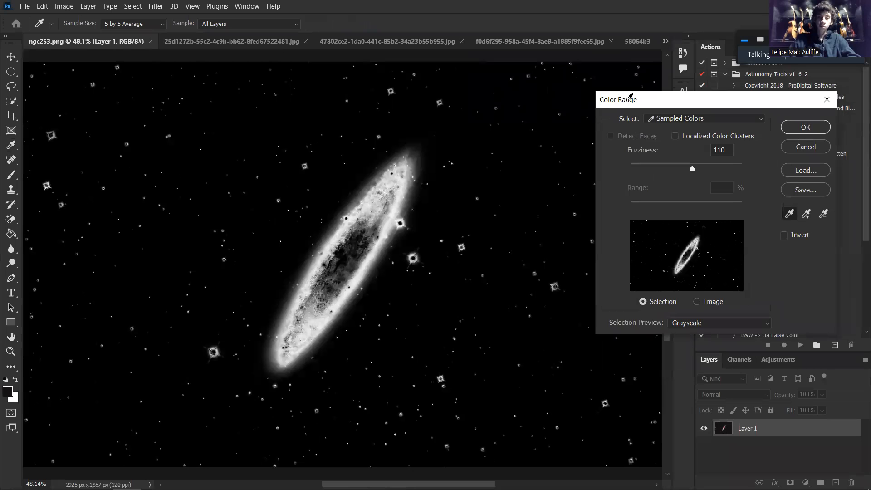
left_click_drag(620, 88, 569, 88)
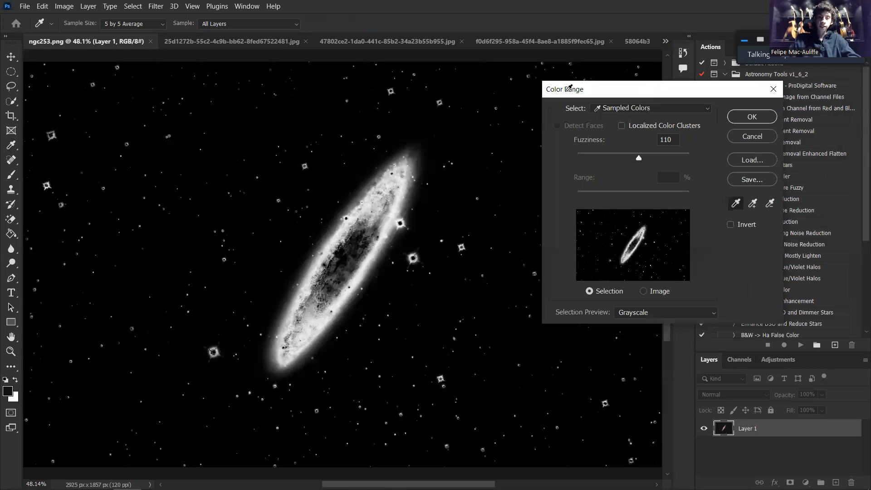
left_click(632, 109)
left_click(626, 223)
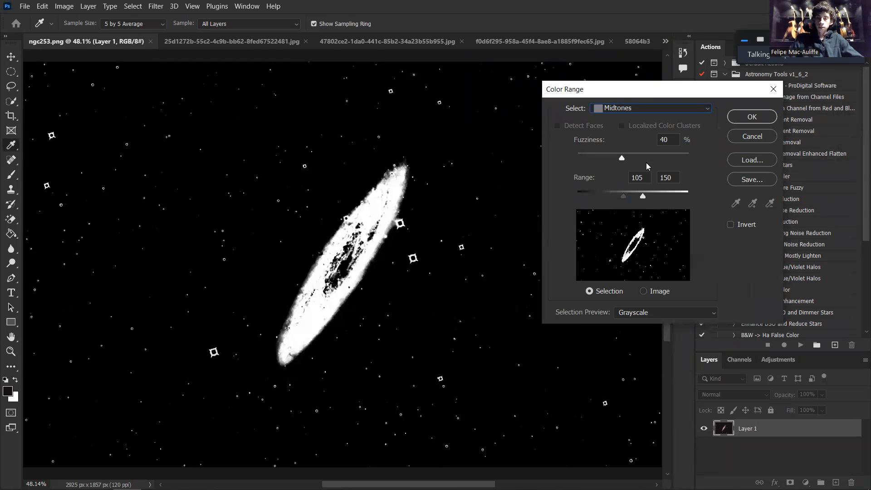
left_click_drag(620, 93, 638, 91)
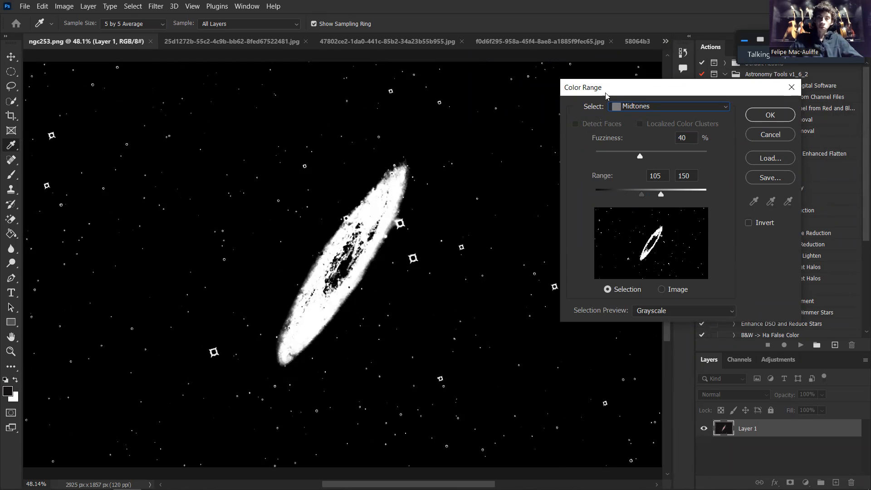
left_click_drag(605, 95, 632, 107)
left_click_drag(667, 167, 695, 171)
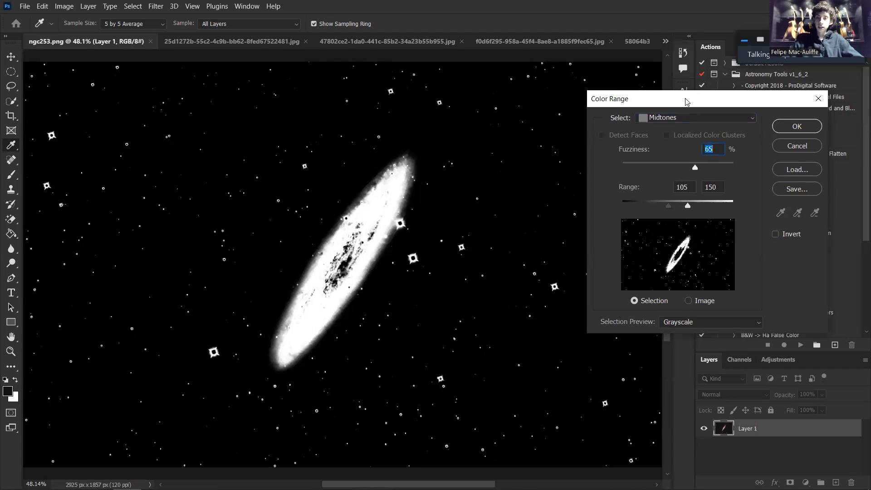
left_click_drag(673, 105, 661, 108)
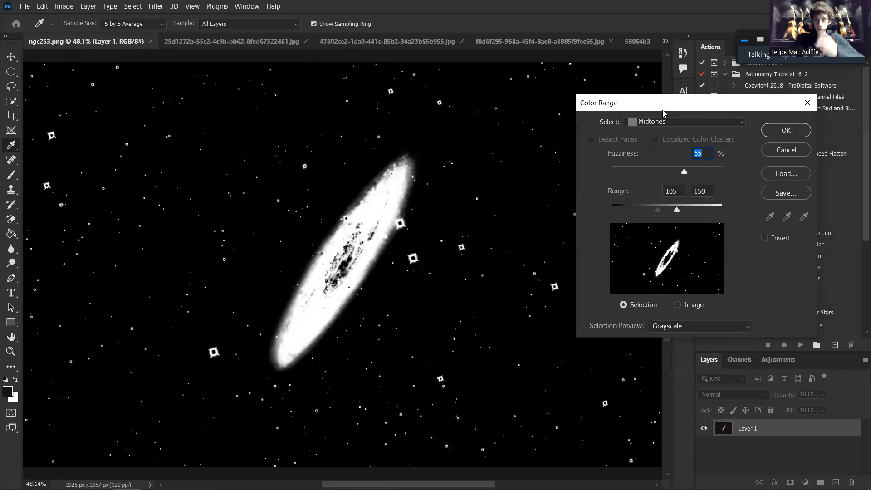
left_click(779, 133)
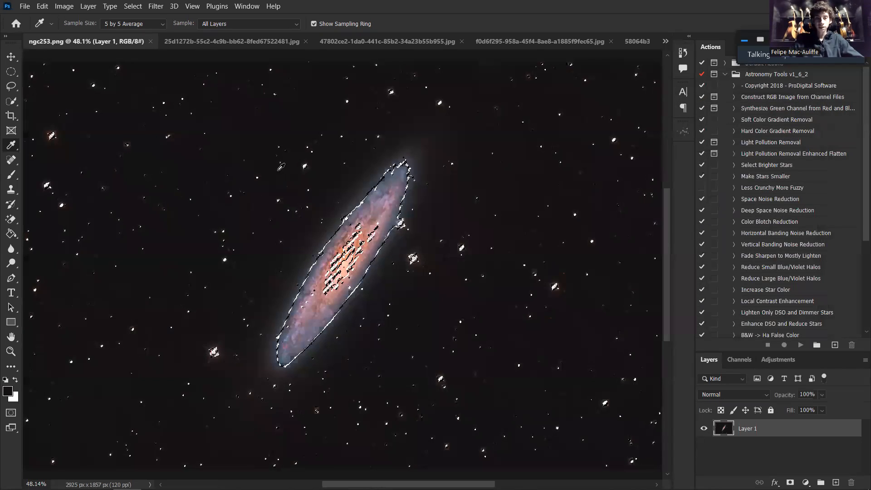
Examine the selection outline around the galaxy's edges, core and nearby stars up close, and return to the full view
scroll(311, 216, "up", 5)
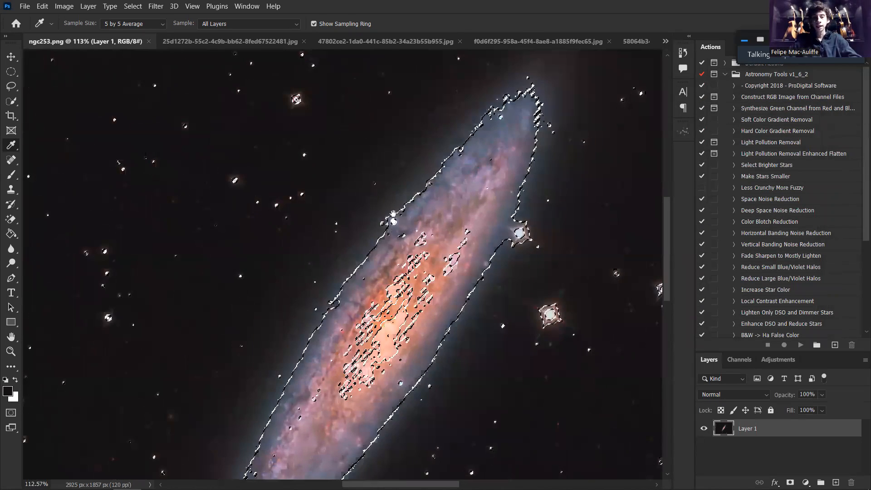
left_click_drag(432, 202, 324, 187)
scroll(336, 181, "up", 3)
left_click_drag(369, 232, 424, 325)
scroll(410, 247, "up", 4)
left_click_drag(480, 237, 521, 284)
scroll(481, 246, "down", 5)
scroll(462, 242, "down", 1)
left_click_drag(462, 242, 300, 177)
left_click_drag(261, 142, 329, 214)
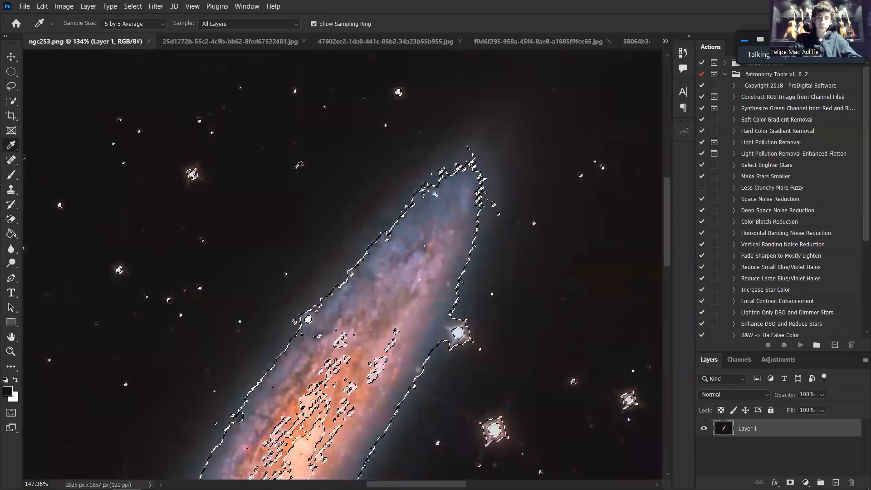
scroll(329, 214, "up", 3)
scroll(342, 234, "down", 4)
scroll(342, 235, "down", 5)
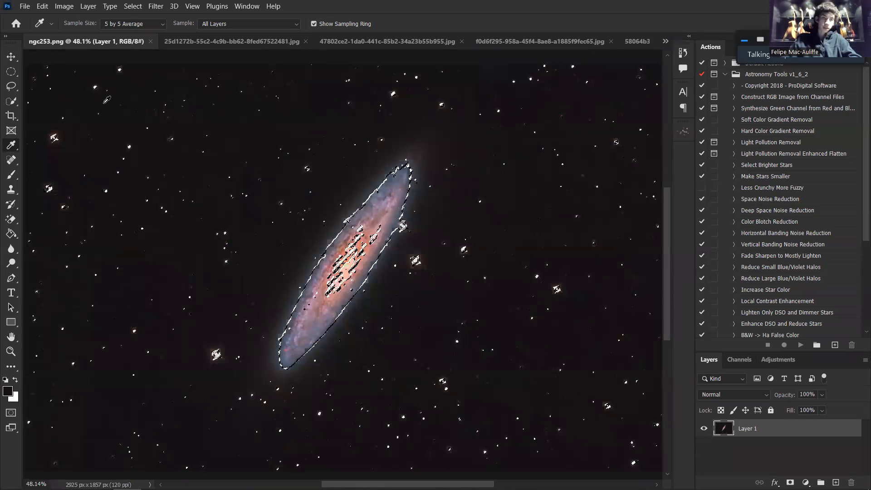
left_click(133, 6)
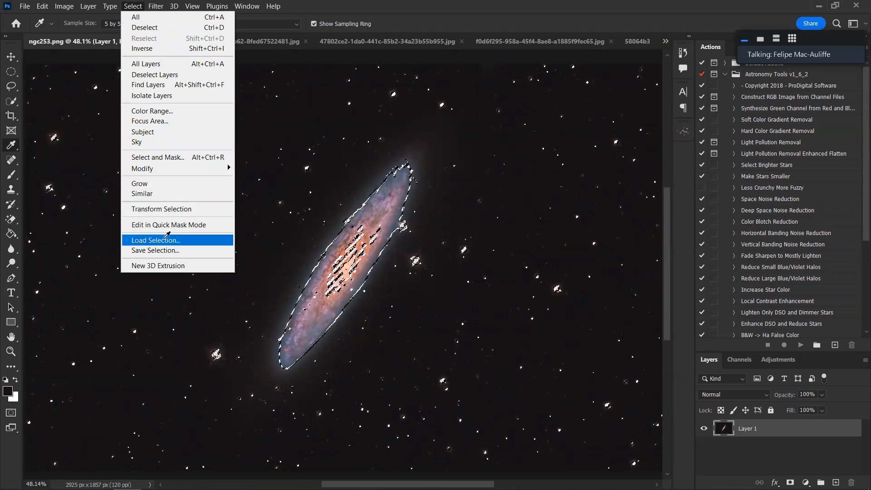
mouse_move(176, 6)
left_click(132, 6)
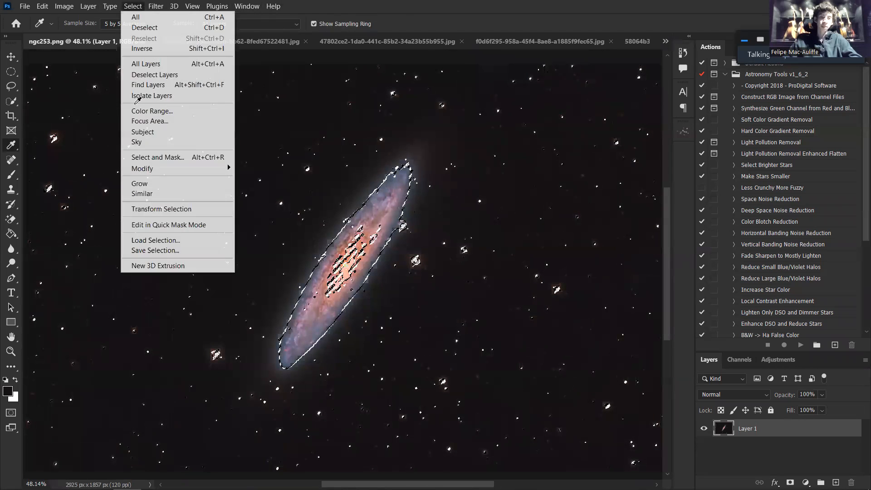
left_click(374, 7)
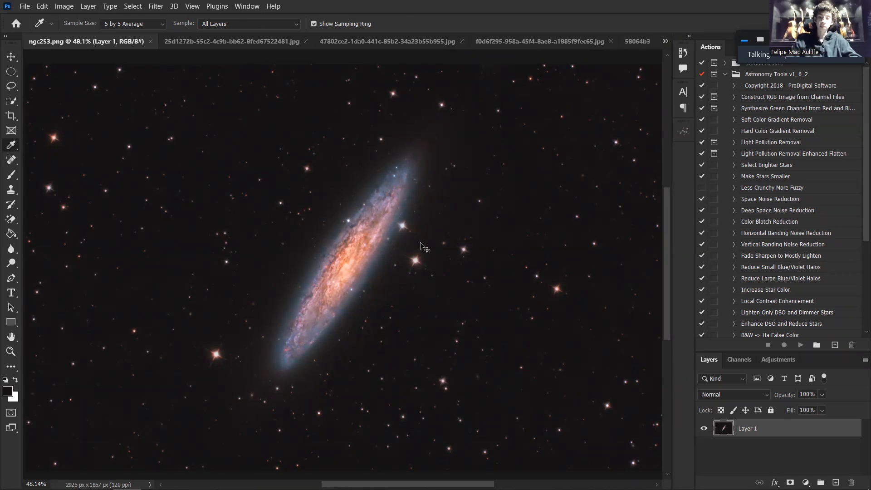
Toggle the midtones selection outline on and off over the galaxy, leaving the outline hidden
key("ctrl+z")
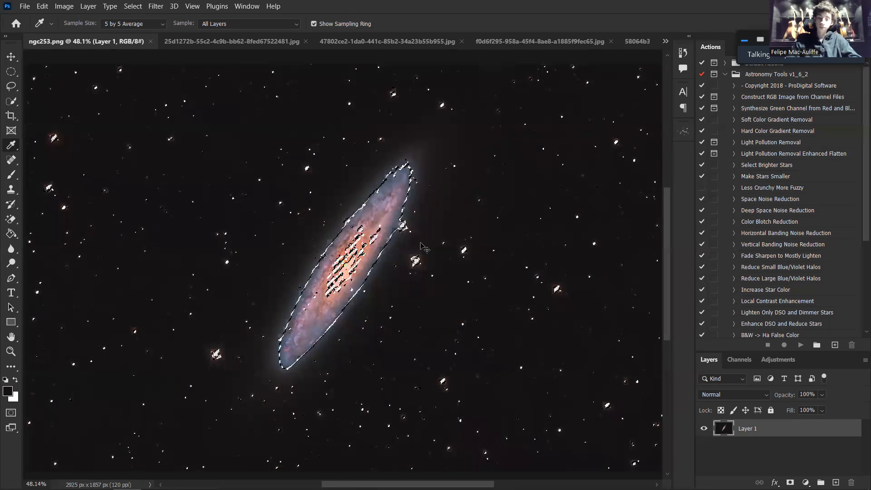
key("ctrl+d")
key("ctrl+z")
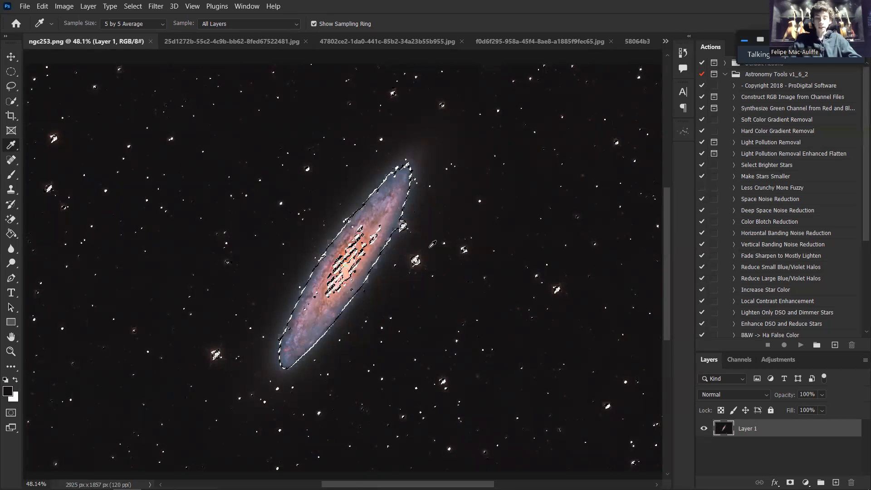
scroll(354, 200, "up", 1)
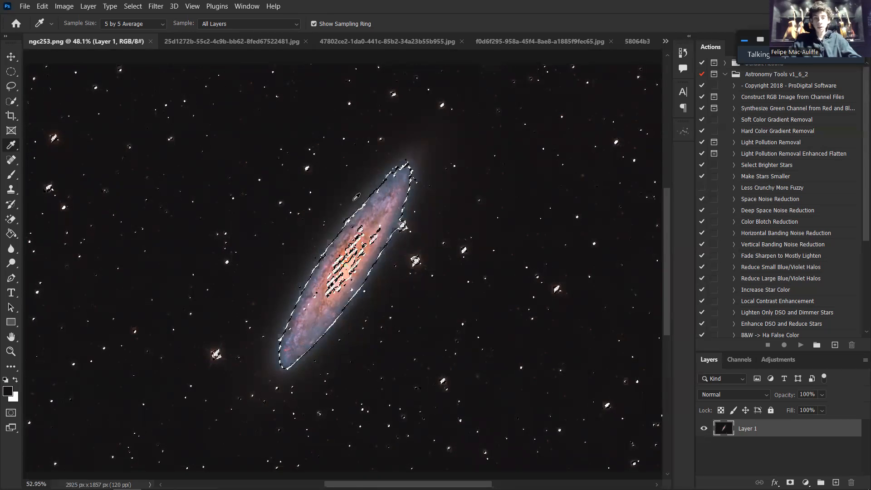
scroll(432, 217, "up", 1)
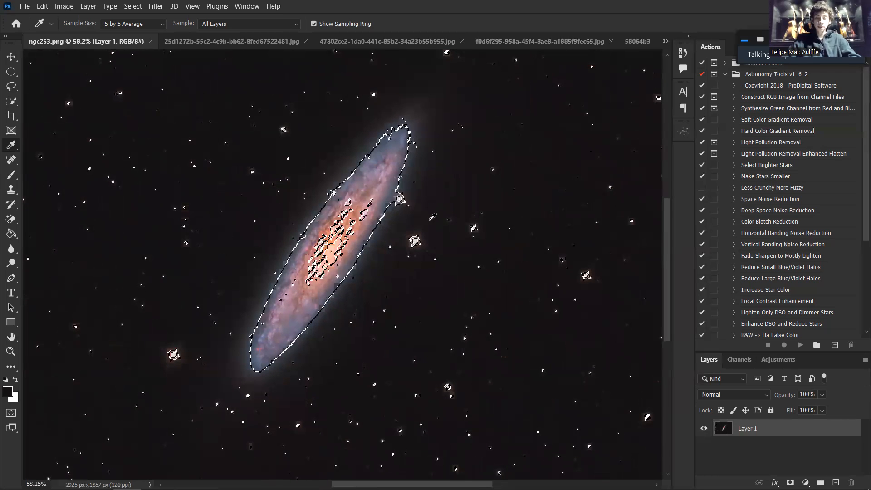
key("ctrl+d")
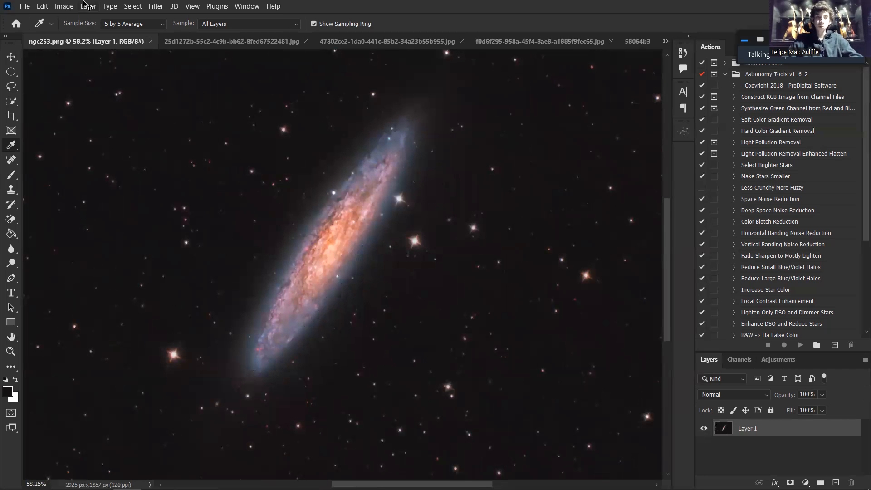
Try darkening the selected midtones with a Levels adjustment, setting the midtone input level to 0.35
left_click(64, 6)
mouse_move(83, 32)
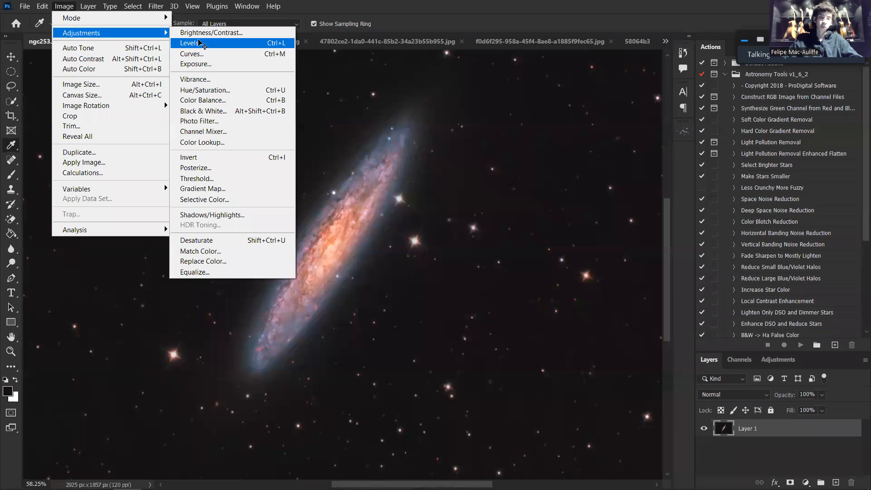
left_click(200, 43)
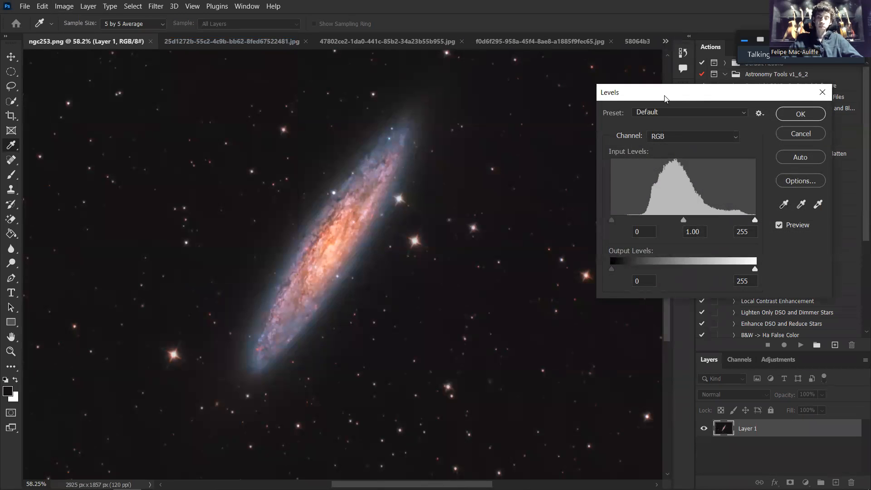
left_click_drag(665, 99, 656, 96)
left_click_drag(299, 159, 428, 169)
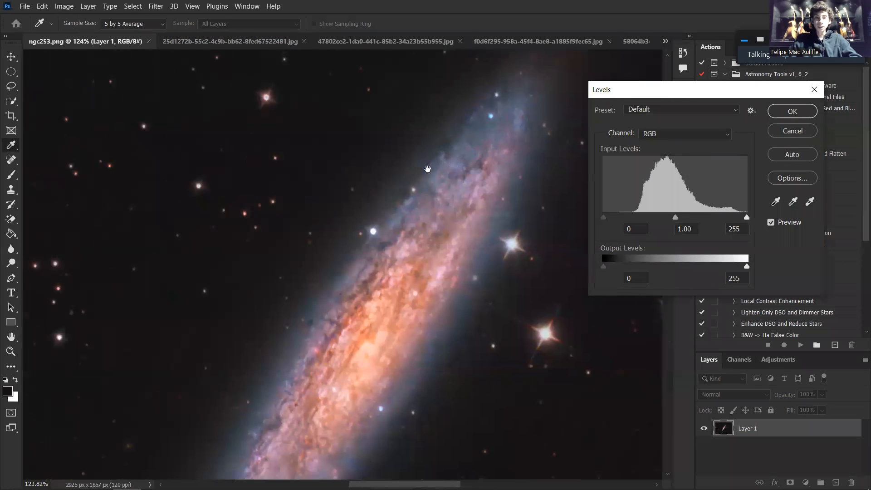
left_click_drag(673, 220, 715, 214)
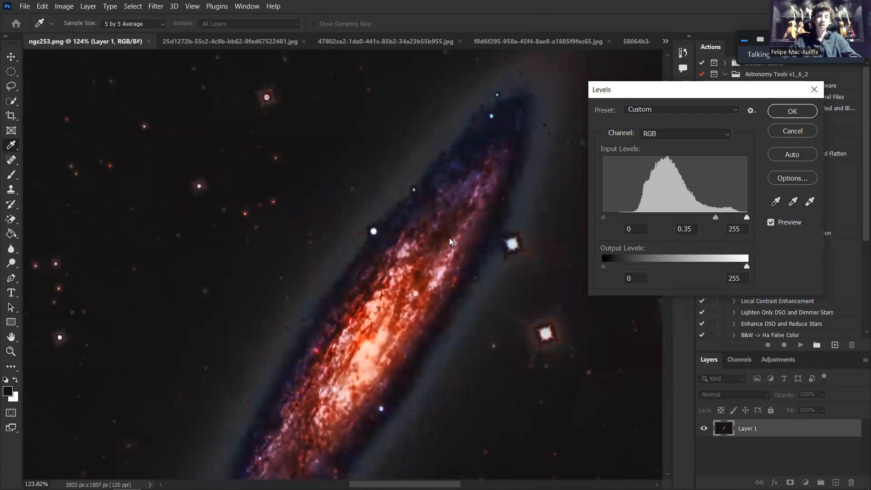
Examine the adjusted edge and stars at the galaxy's upper tip up close, comparing them with the Levels preview off
scroll(503, 243, "up", 5)
left_click_drag(497, 153, 428, 312)
scroll(408, 229, "up", 8)
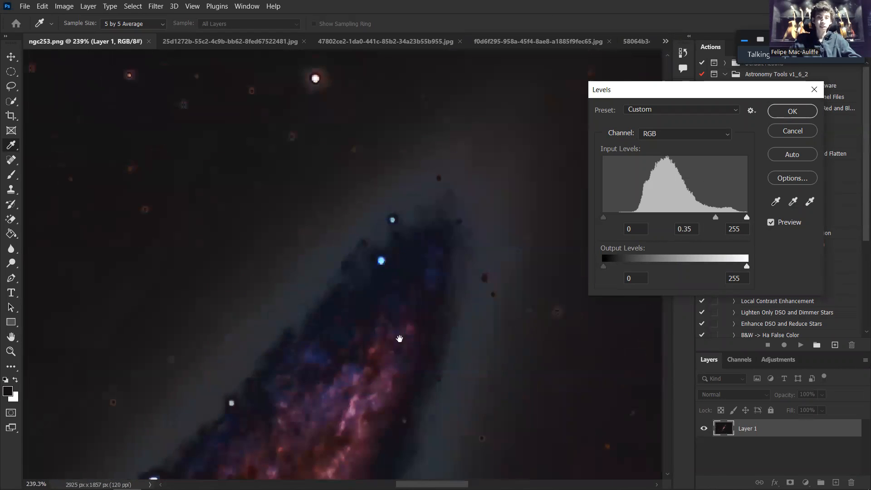
scroll(363, 247, "up", 3)
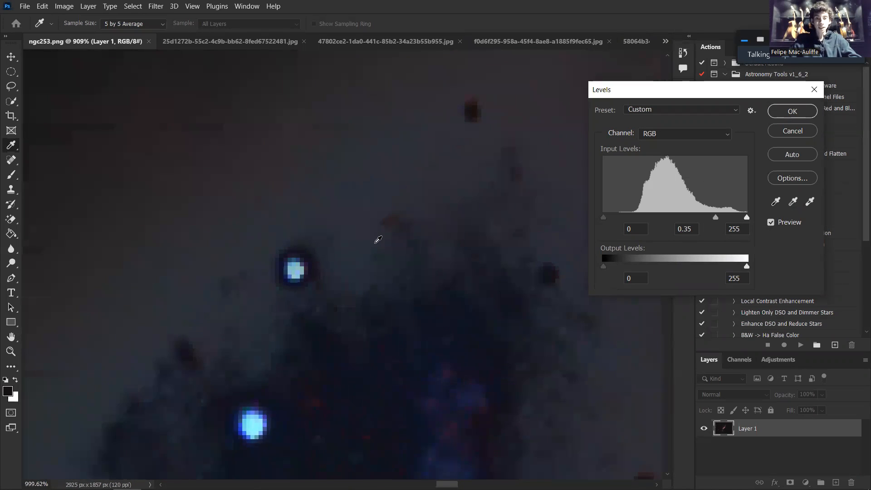
left_click_drag(403, 246, 396, 220)
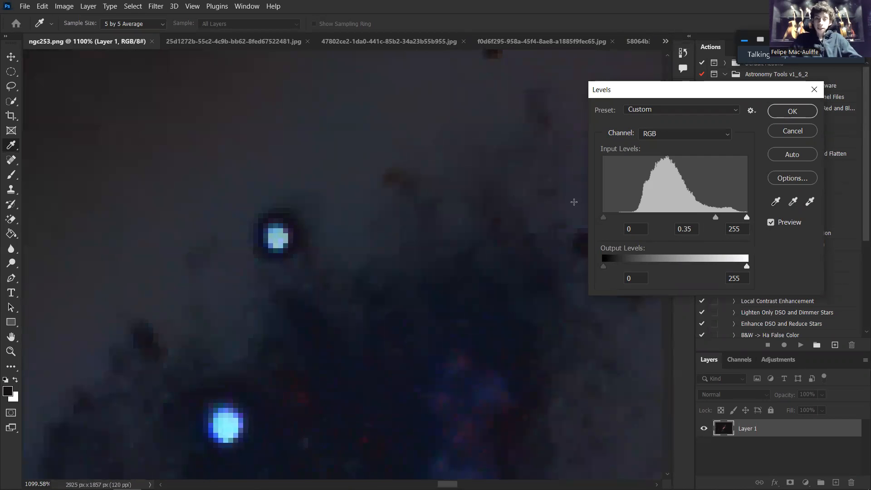
left_click(777, 226)
left_click(776, 226)
left_click(776, 226)
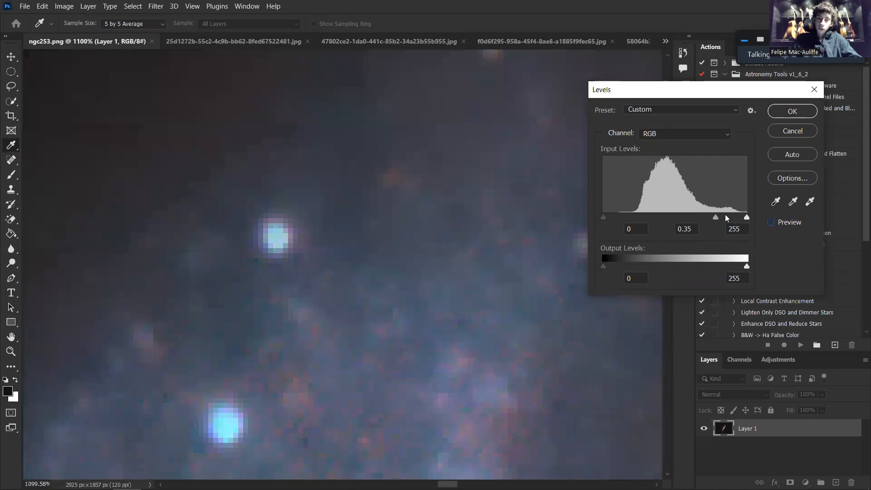
Reset the Levels midtone input to 1, then try 0.26 with the preview on
left_click(676, 217)
key("ctrl+0")
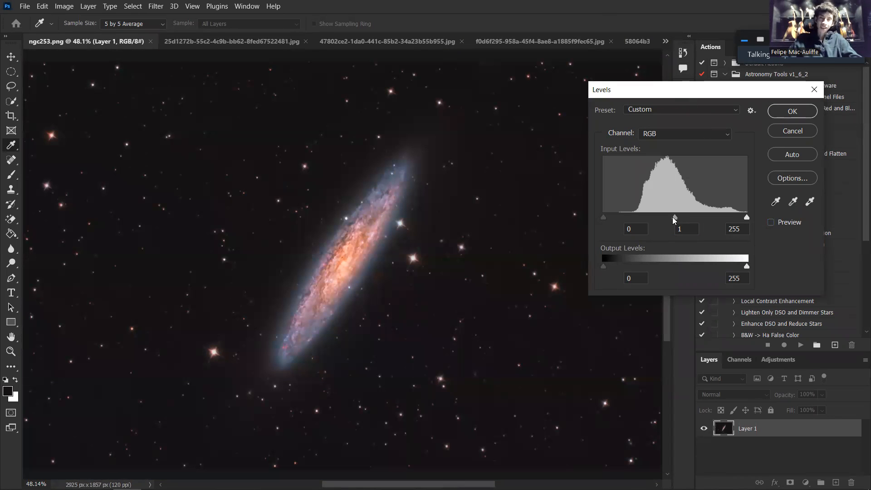
left_click(531, 5)
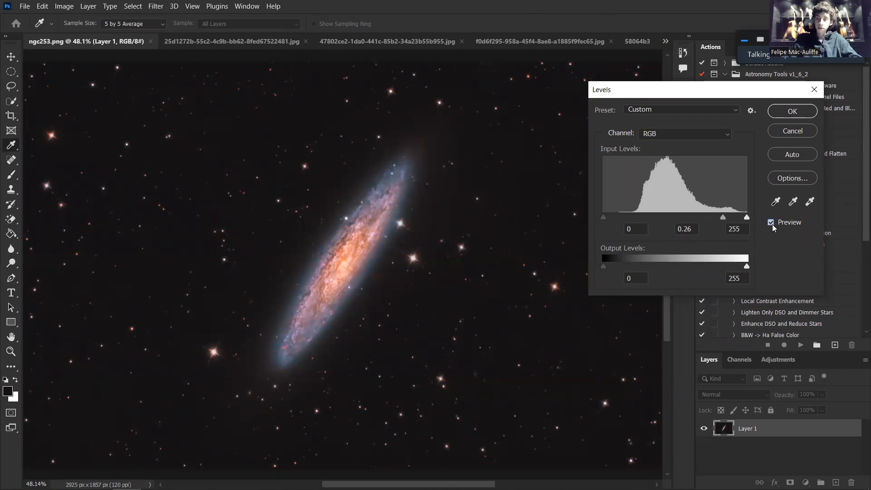
Examine a bright star's core and surrounding ring up close, then cancel the Levels adjustment and return to the full view
scroll(302, 166, "up", 3)
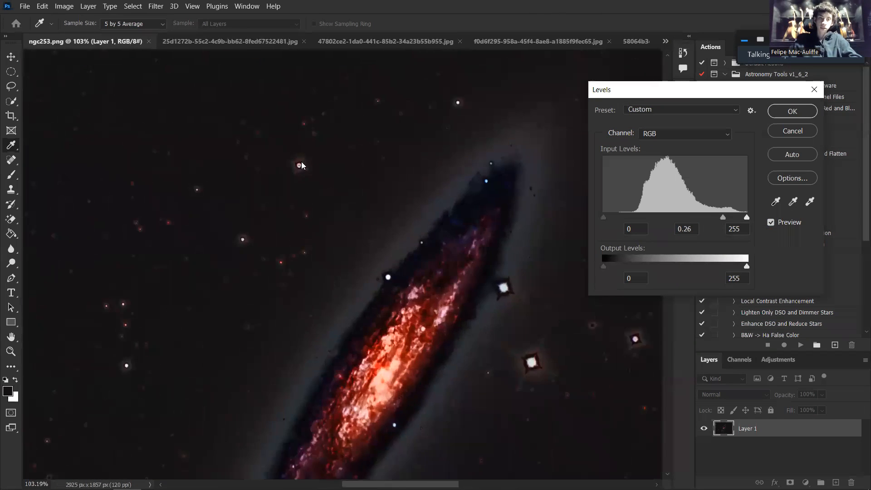
scroll(301, 166, "up", 5)
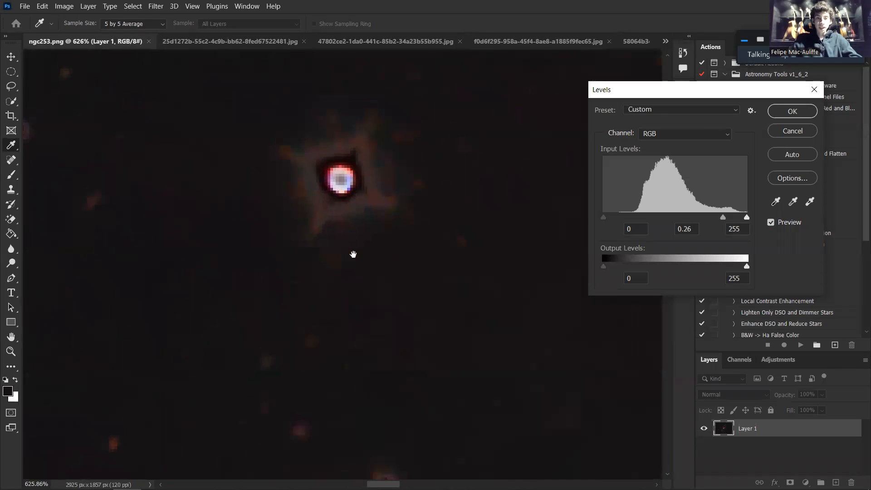
left_click_drag(352, 255, 360, 308)
scroll(353, 242, "up", 2)
scroll(352, 242, "down", 2)
scroll(352, 242, "up", 2)
scroll(353, 243, "down", 2)
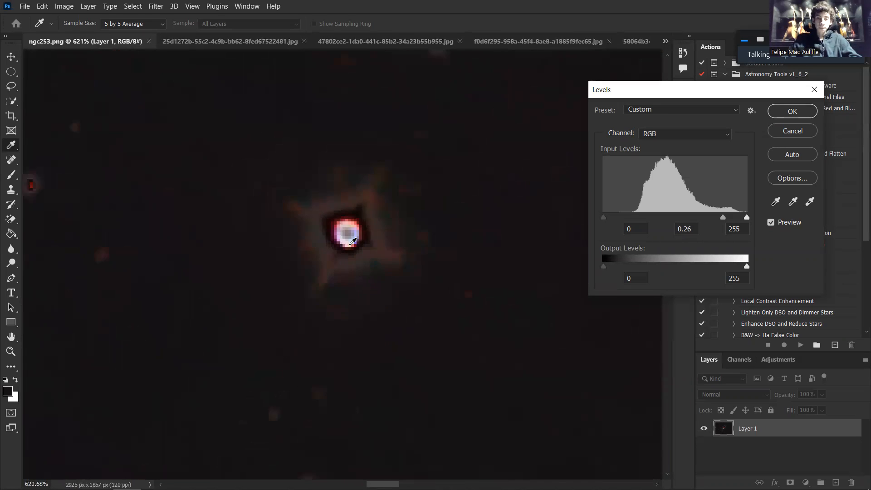
scroll(353, 242, "down", 3)
scroll(353, 242, "up", 3)
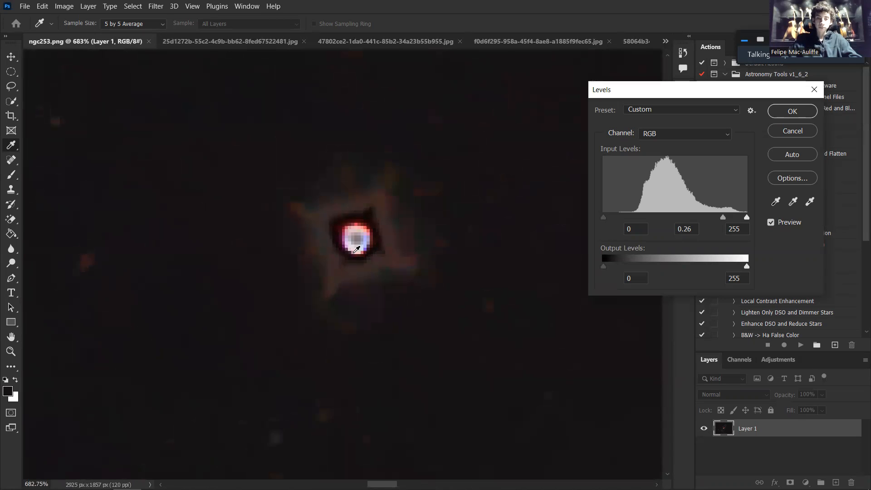
scroll(356, 249, "up", 3)
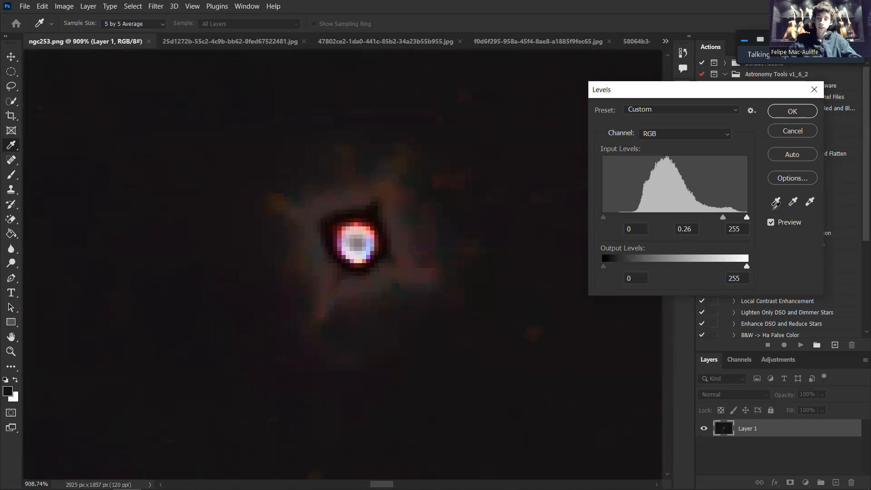
left_click(797, 129)
key("ctrl+0")
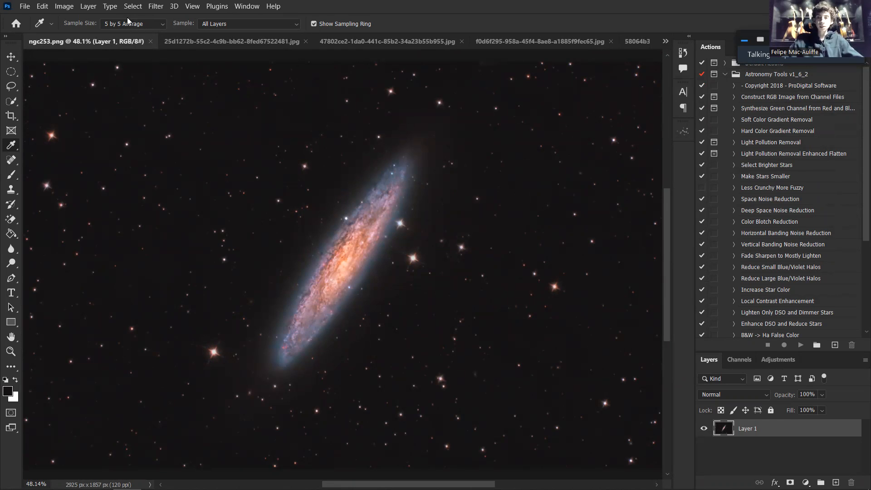
Open the midtones selection in Select and Mask and reduce the brush size to 572
left_click(132, 6)
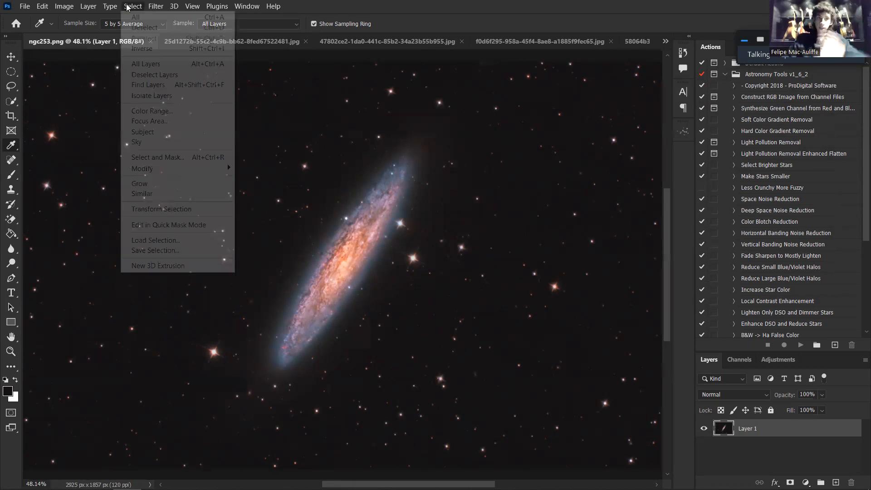
left_click(330, 8)
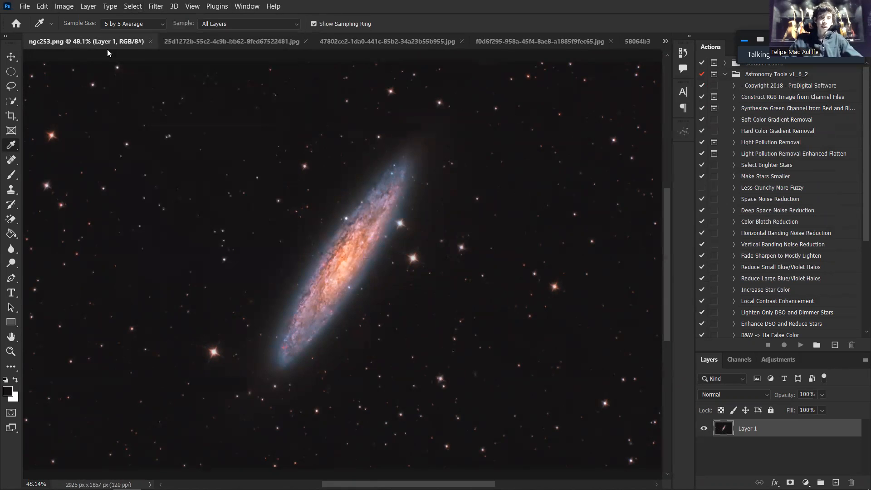
left_click(127, 9)
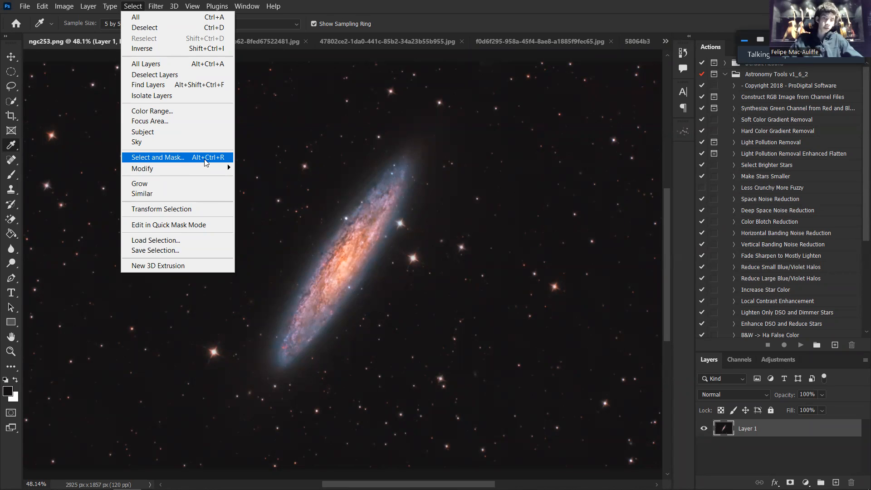
left_click(177, 158)
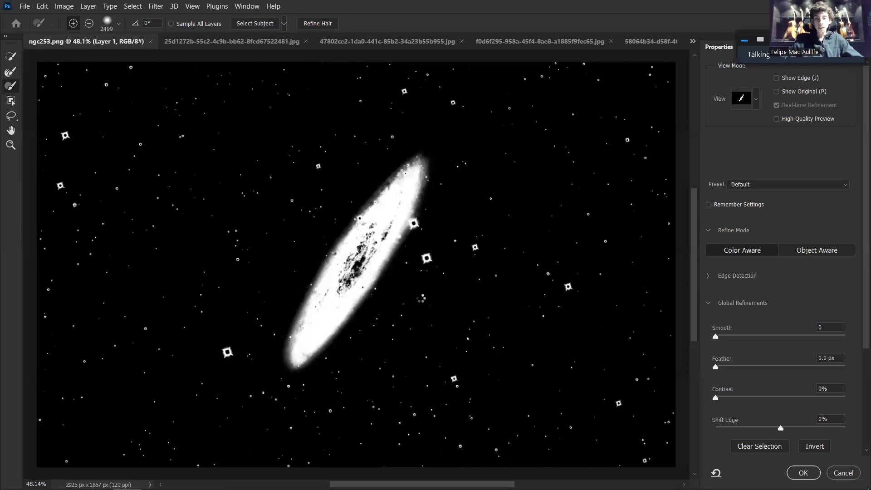
left_click_drag(368, 222, 99, 244)
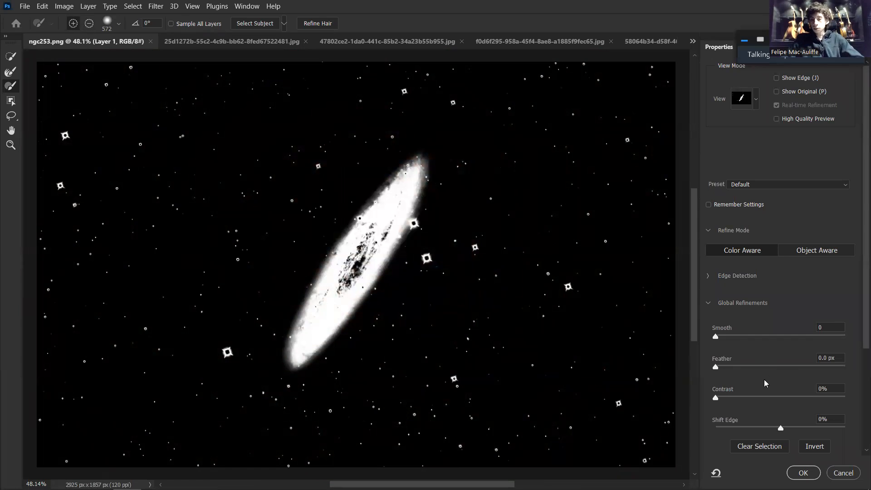
Try a mask contrast of 54% while viewing the galaxy's upper tip up close, and return it to 0%
scroll(774, 382, "down", 2)
scroll(774, 382, "up", 2)
mouse_move(716, 390)
left_mouse_down()
mouse_move(815, 391)
mouse_move(704, 398)
left_mouse_up()
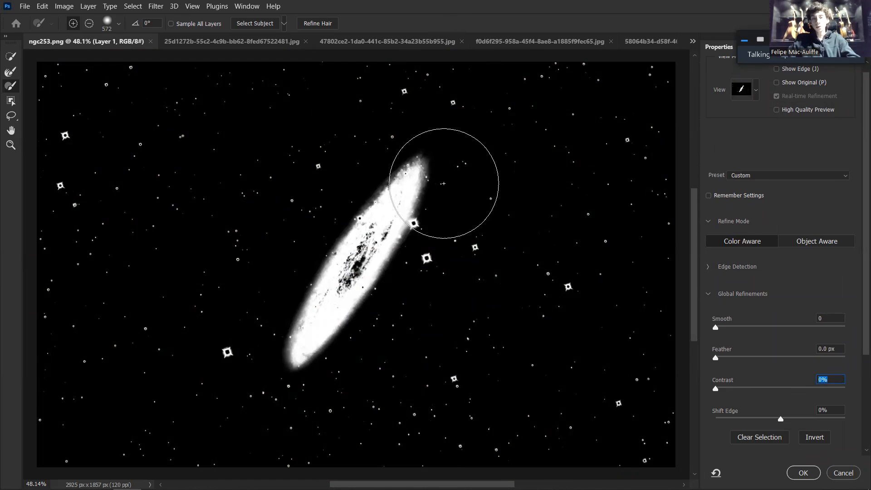
left_click(11, 147)
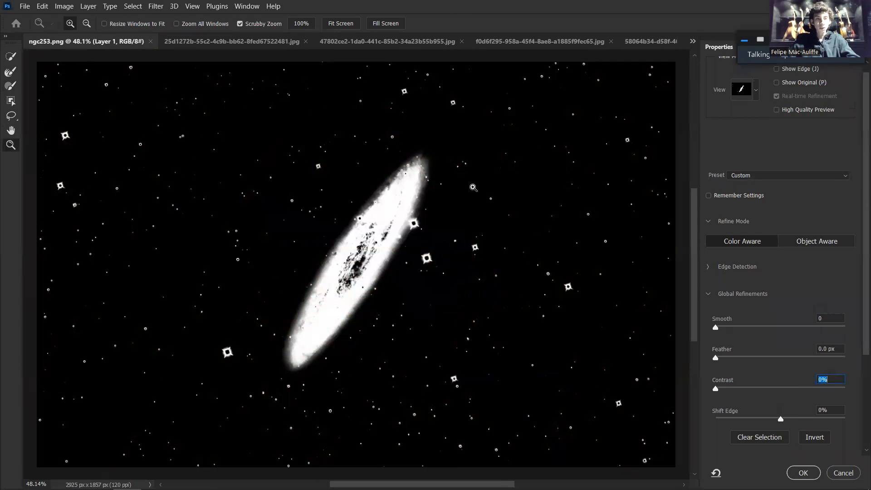
left_click_drag(426, 189, 533, 167)
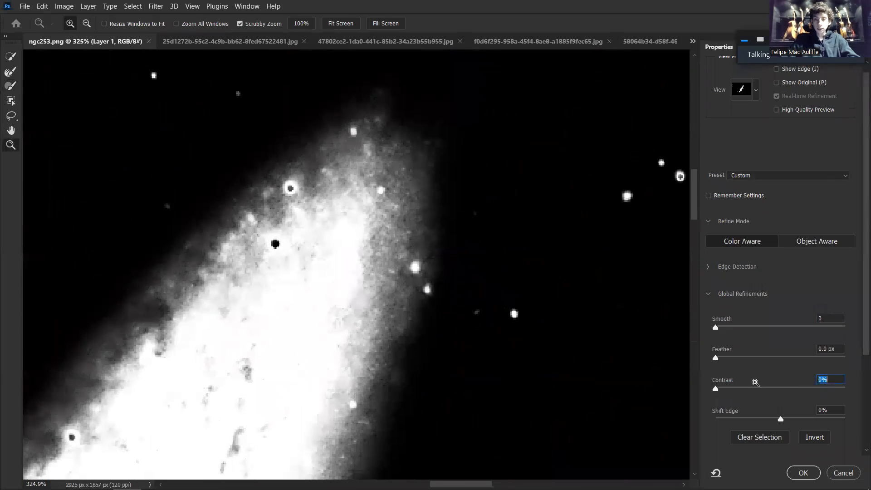
left_click_drag(713, 389, 789, 384)
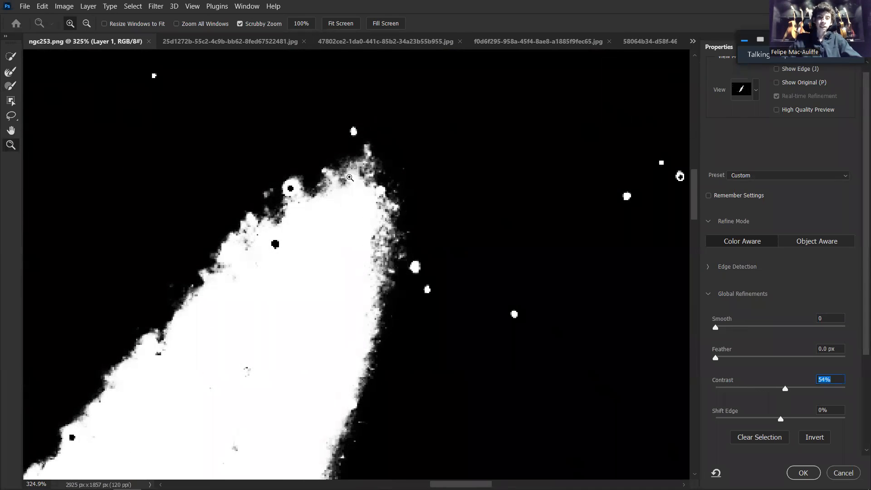
left_click_drag(785, 389, 657, 386)
Set the mask's feather to 4.9 px while viewing the whole galaxy
key("ctrl+0")
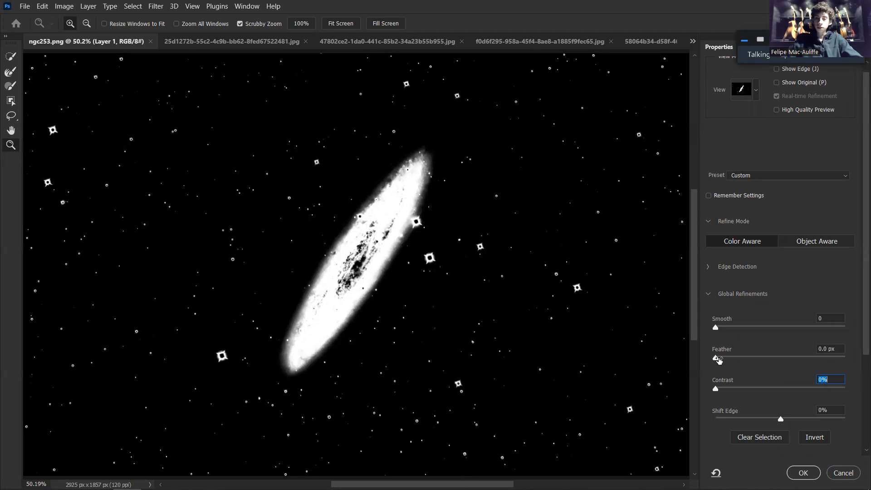
left_click_drag(723, 359, 750, 357)
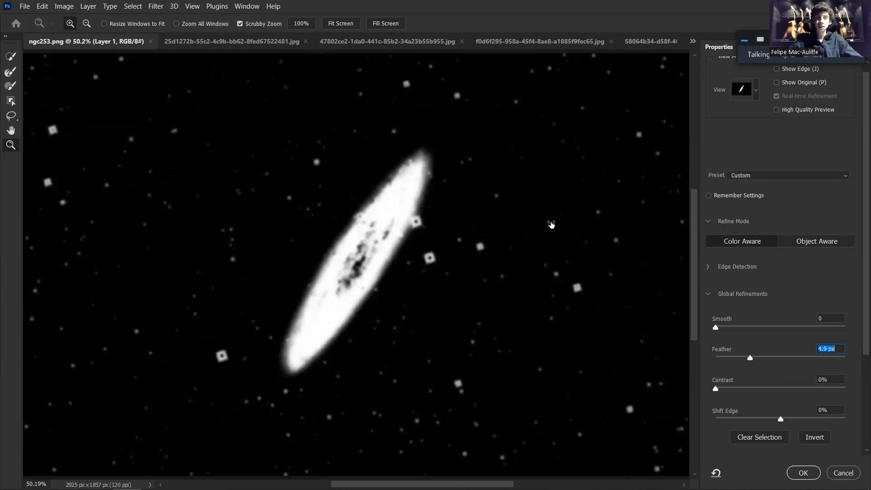
Set the mask's feather to 5.0 px and apply it, briefly showing the selection outline before hiding it
mouse_move(750, 360)
left_mouse_down()
mouse_move(731, 359)
mouse_move(751, 361)
left_mouse_up()
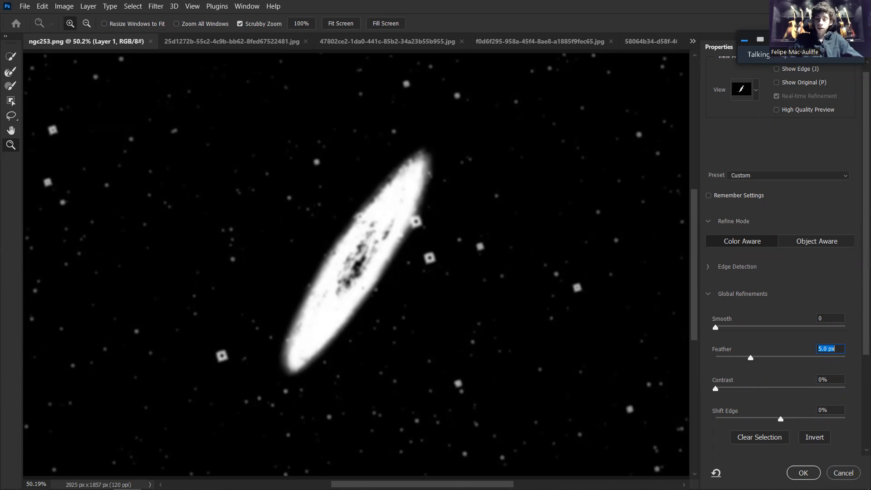
key("Return")
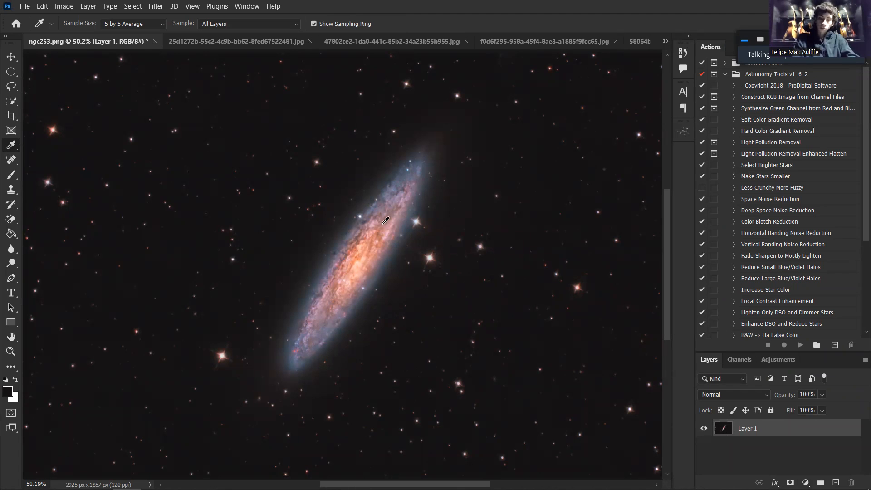
key("ctrl+h")
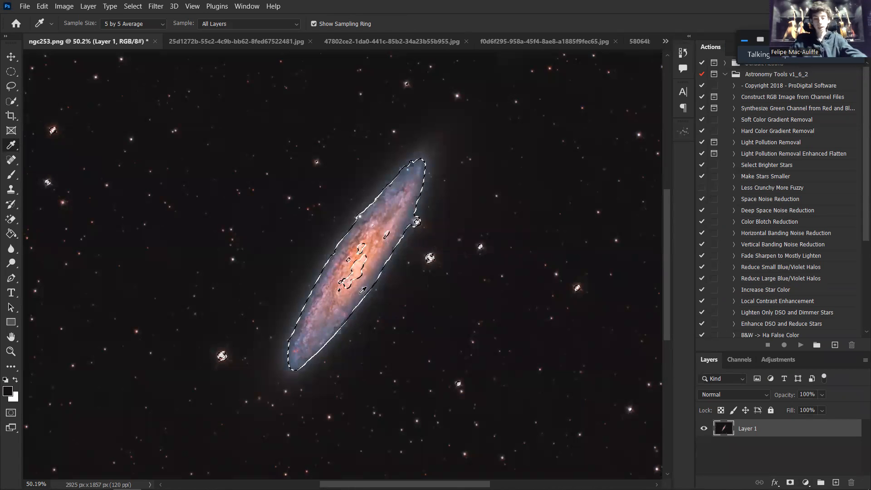
key("ctrl+d")
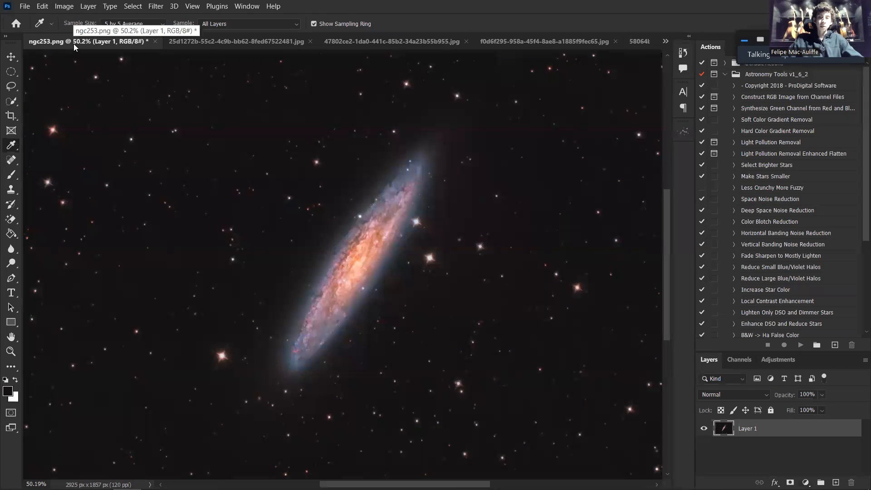
Open a Hue/Saturation adjustment on the galaxy's refined midtones selection and raise the saturation to +52
left_click(63, 9)
mouse_move(83, 35)
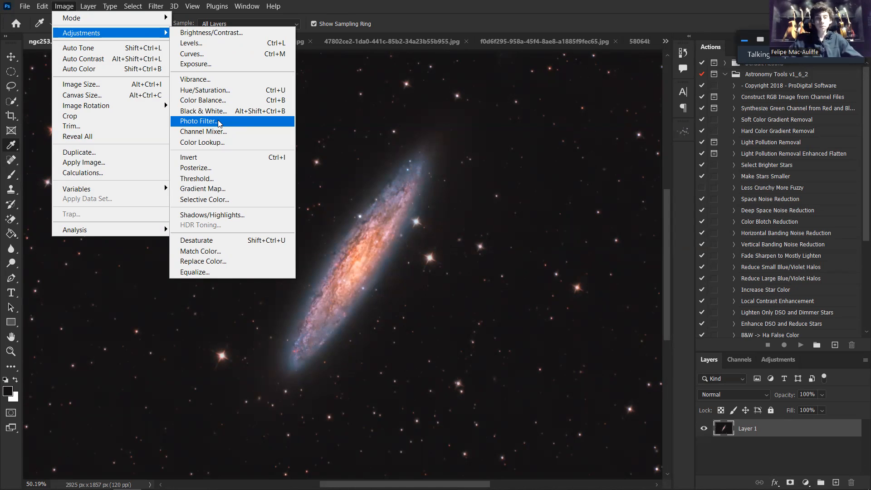
left_click(201, 91)
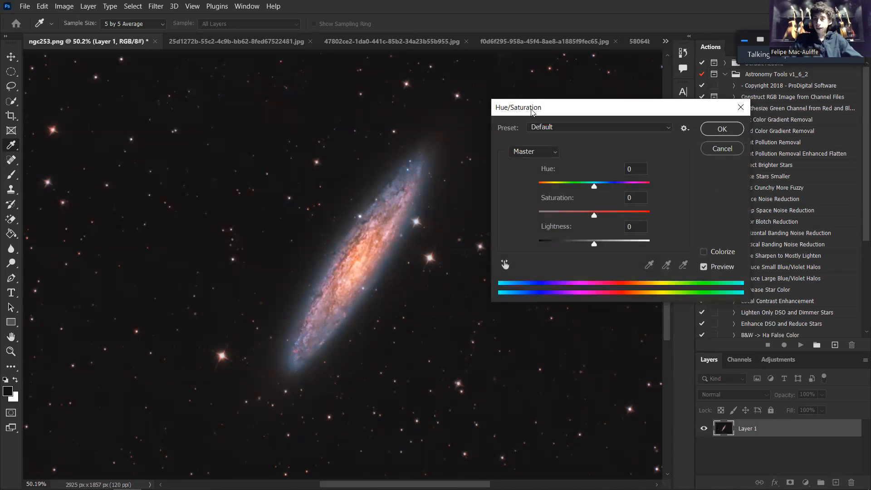
left_click_drag(532, 112, 565, 124)
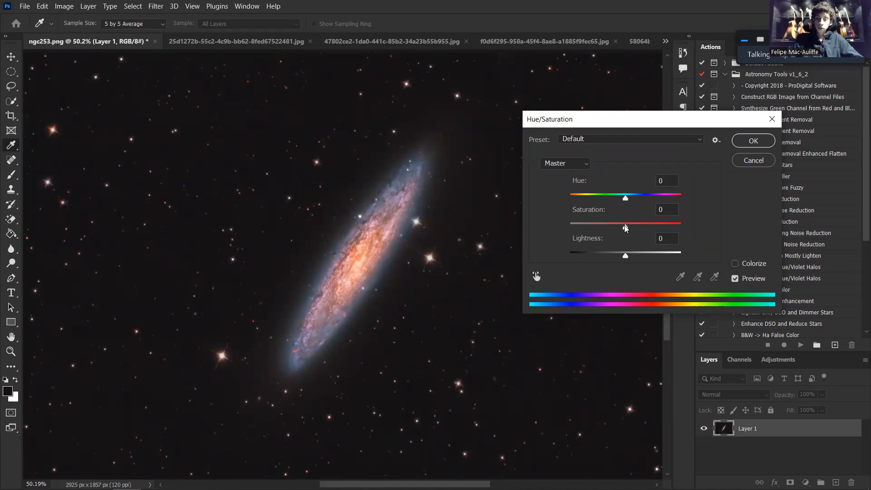
left_click_drag(625, 228, 648, 229)
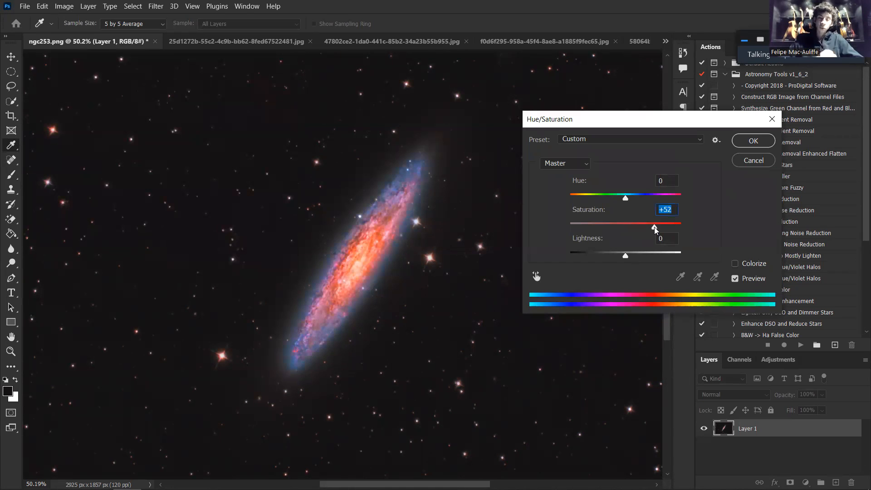
left_click(506, 30)
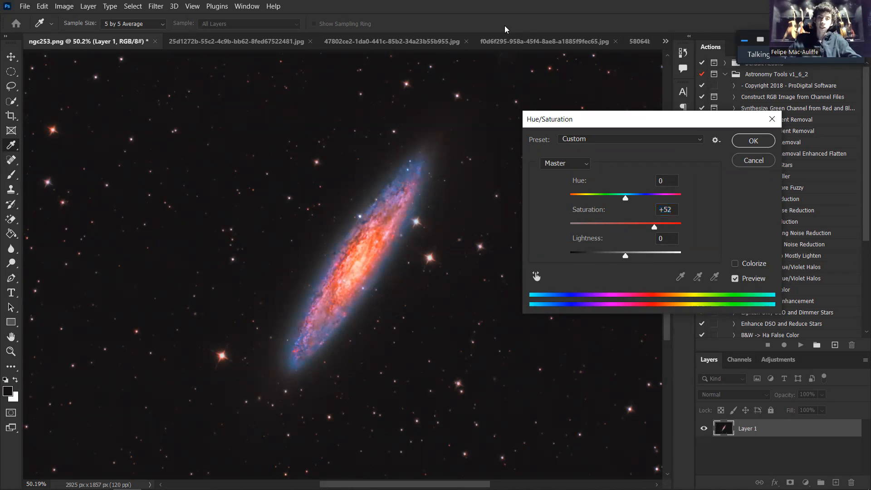
Try saturation values of +15, +51 and +22 while examining the galaxy's lower tip up close, and return to the full view
scroll(393, 265, "up", 5)
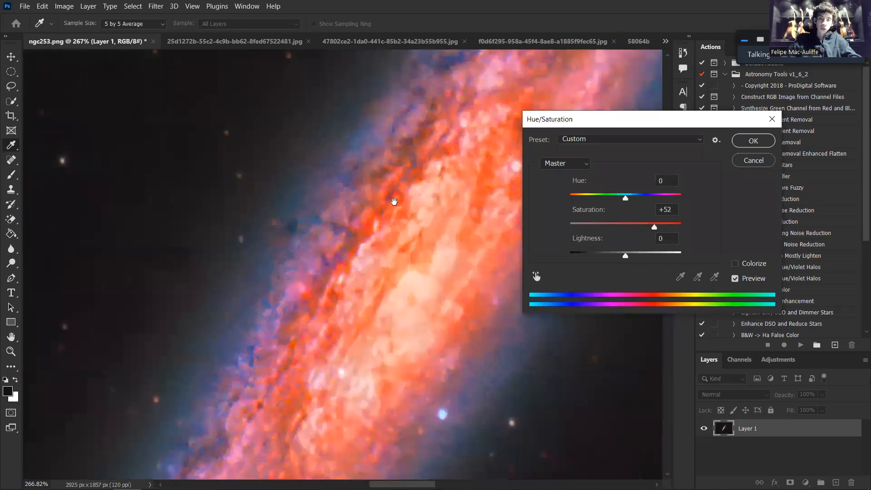
left_click_drag(375, 336, 385, 320)
left_click_drag(656, 228, 636, 224)
left_click_drag(394, 336, 450, 143)
left_click_drag(299, 381, 390, 166)
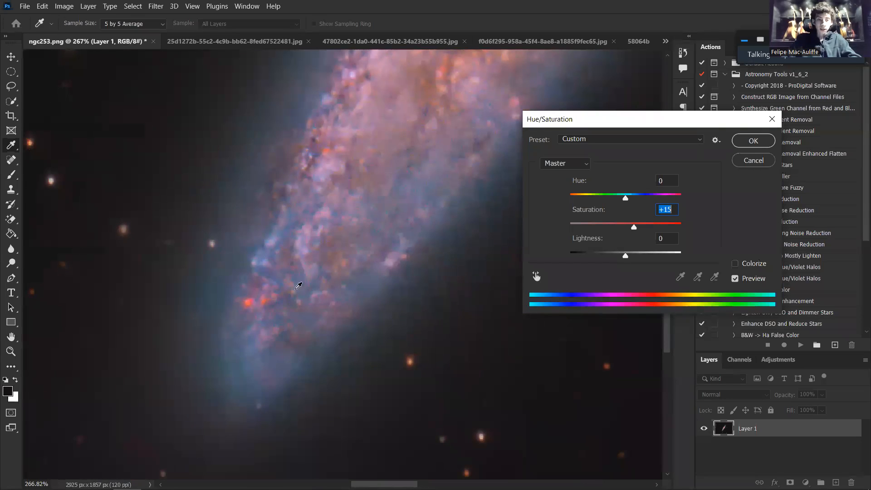
left_click_drag(312, 242, 386, 196)
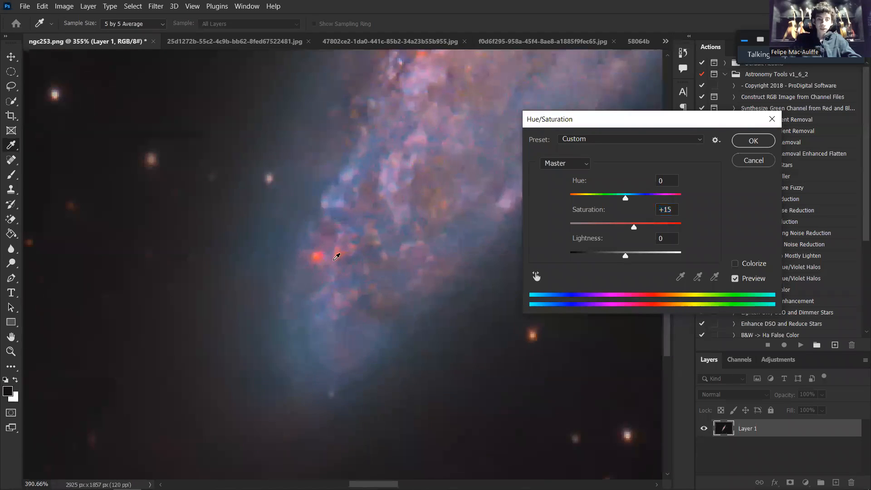
scroll(323, 259, "up", 4)
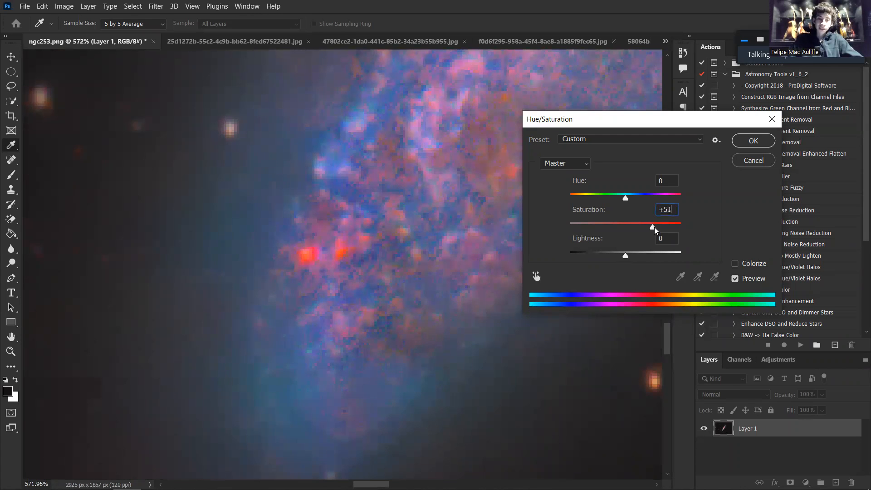
mouse_move(651, 227)
left_mouse_down()
mouse_move(630, 226)
mouse_move(638, 225)
left_mouse_up()
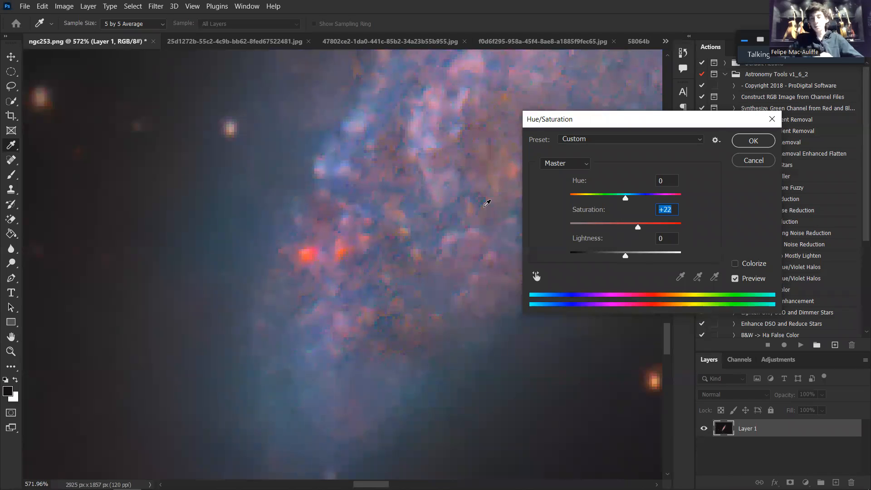
key("ctrl+0")
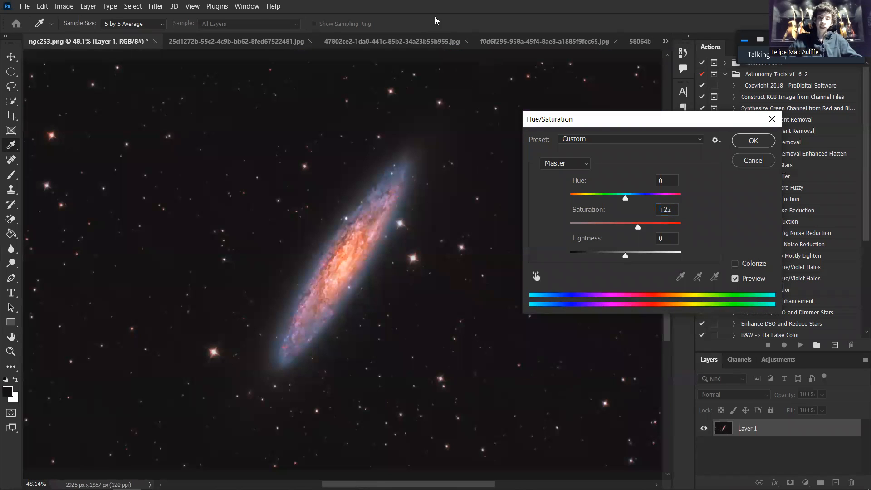
Check the saturation change against the original using the preview and set the saturation to +21
left_click_drag(558, 120, 545, 114)
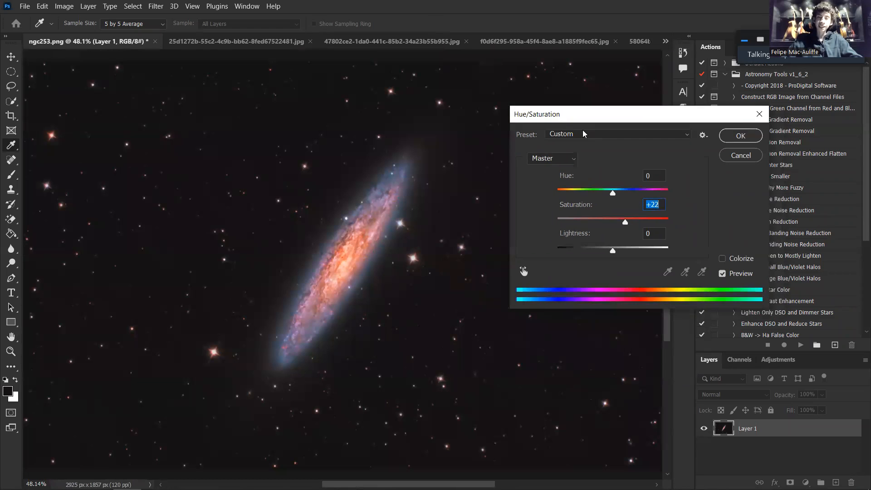
left_click(734, 274)
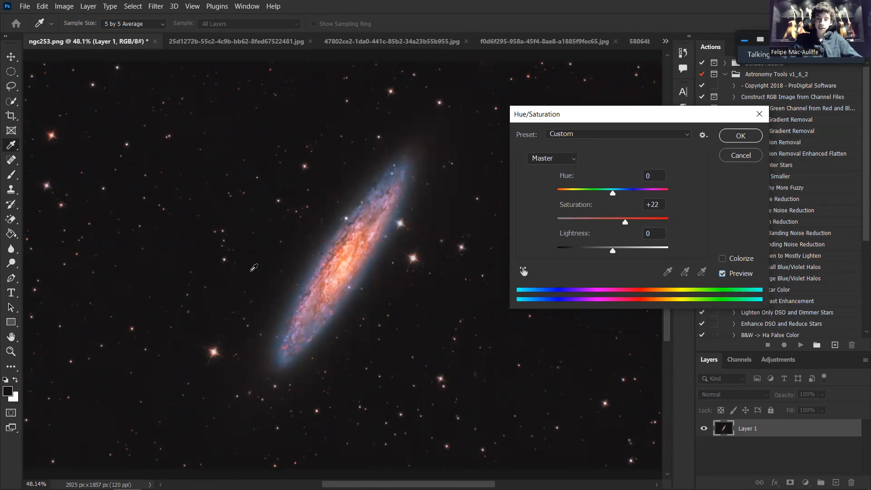
mouse_move(625, 220)
left_mouse_down()
mouse_move(668, 220)
mouse_move(624, 221)
left_mouse_up()
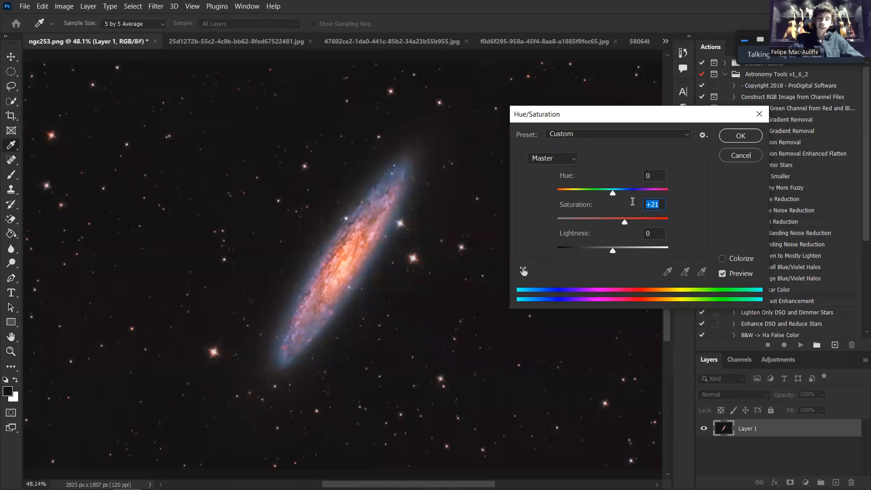
Compare the galaxy's colors up close with the adjustment preview off and on, ending at the full view
left_click(736, 272)
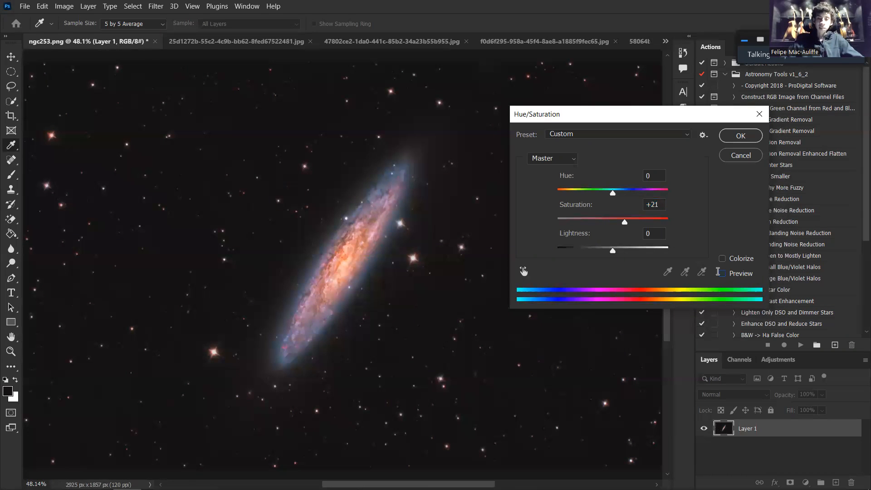
scroll(358, 248, "up", 6)
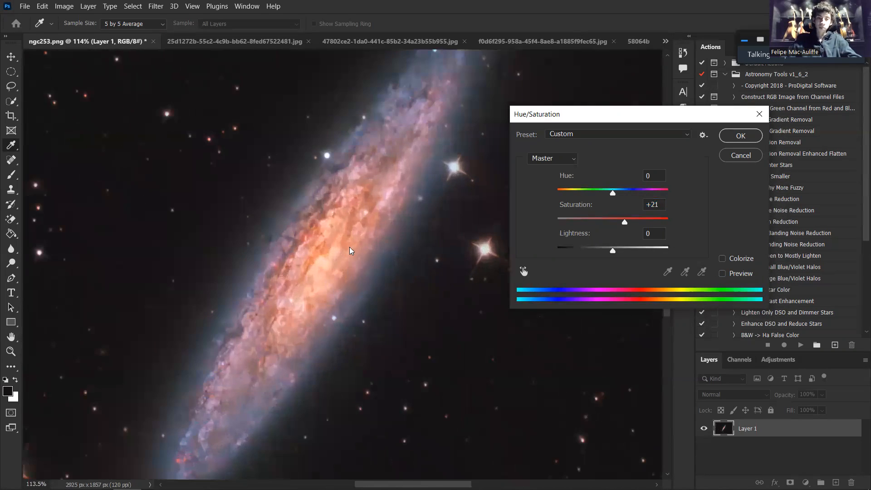
scroll(368, 239, "up", 5)
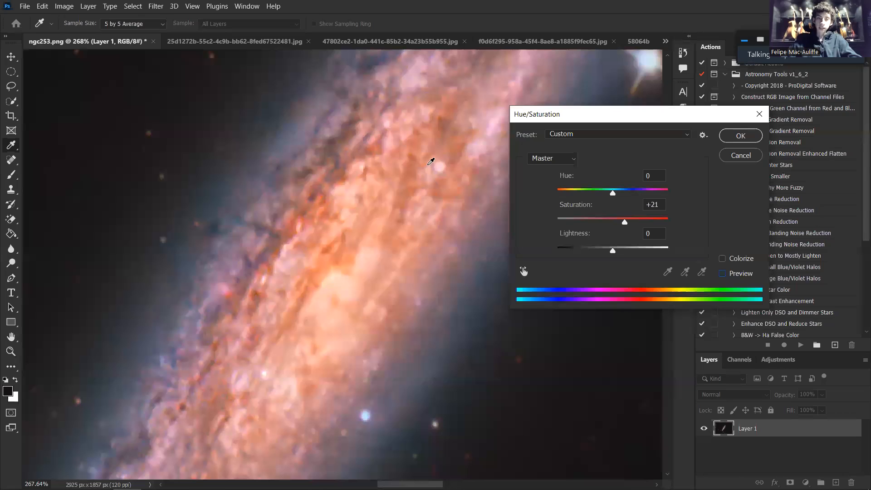
left_click(731, 275)
left_click_drag(384, 209, 413, 123)
scroll(334, 216, "down", 4)
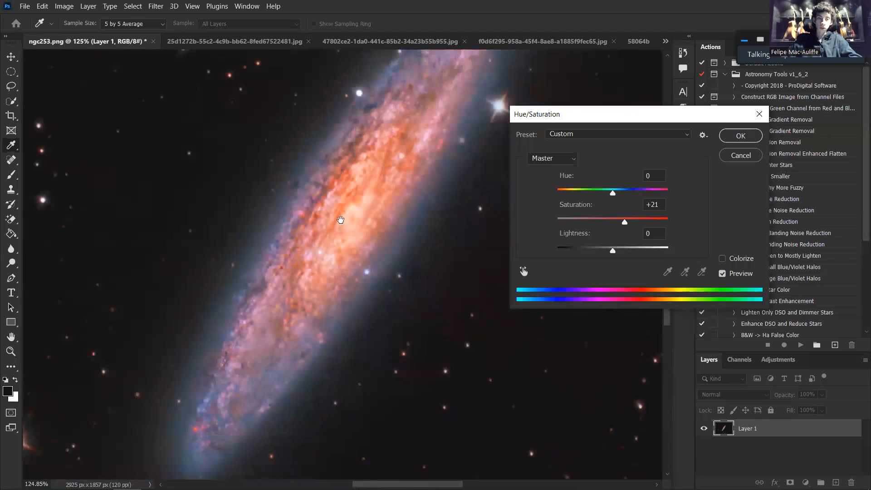
scroll(340, 219, "down", 3)
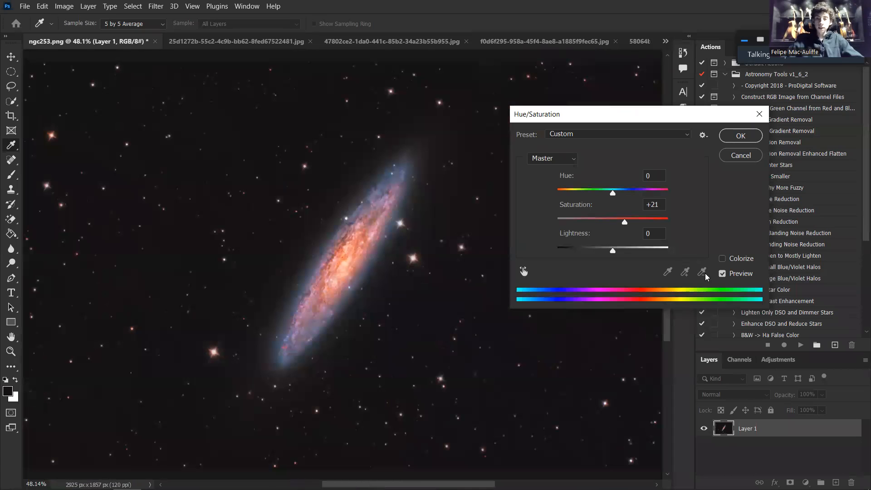
Examine the saturated colors up close from the galaxy's core down to its lower tip
scroll(338, 290, "up", 3)
scroll(349, 267, "up", 2)
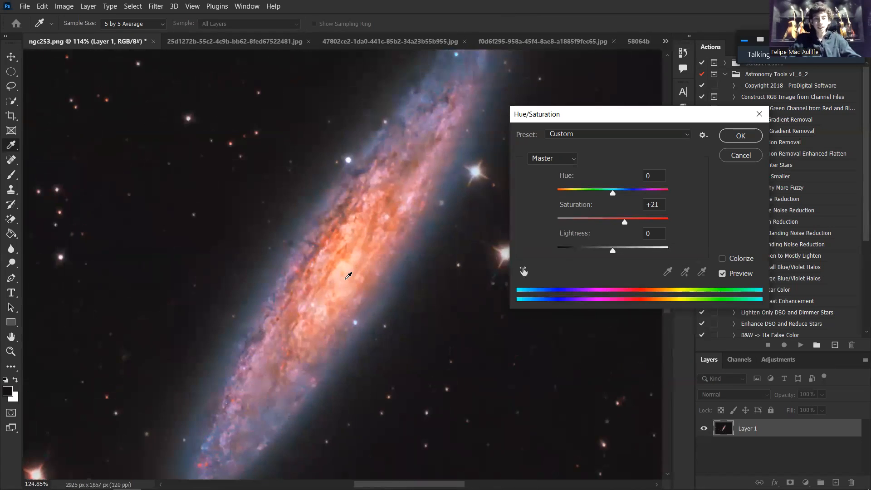
scroll(354, 236, "down", 2)
scroll(353, 240, "up", 2)
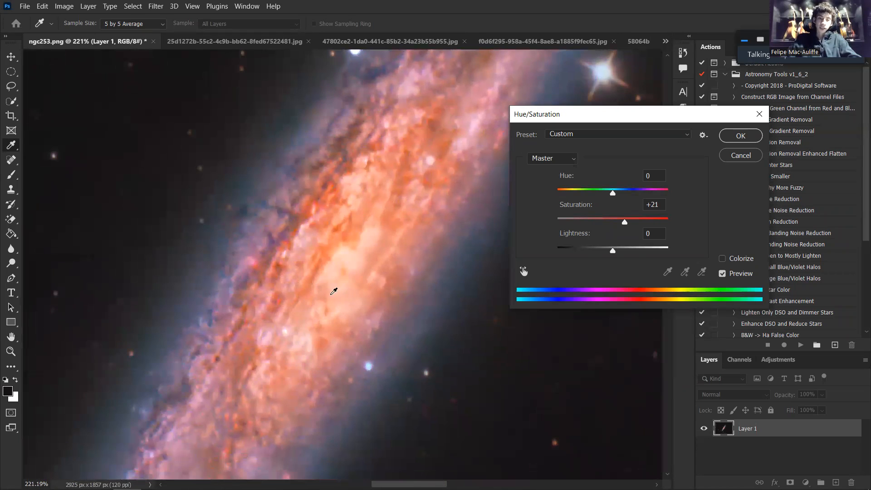
left_click_drag(346, 269, 326, 308)
left_click_drag(299, 394, 333, 268)
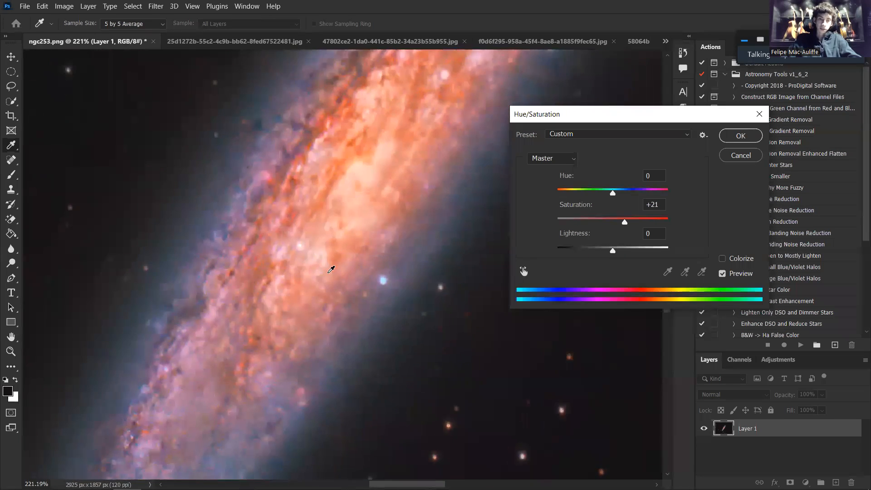
left_click_drag(96, 364, 190, 242)
left_click_drag(283, 240, 323, 203)
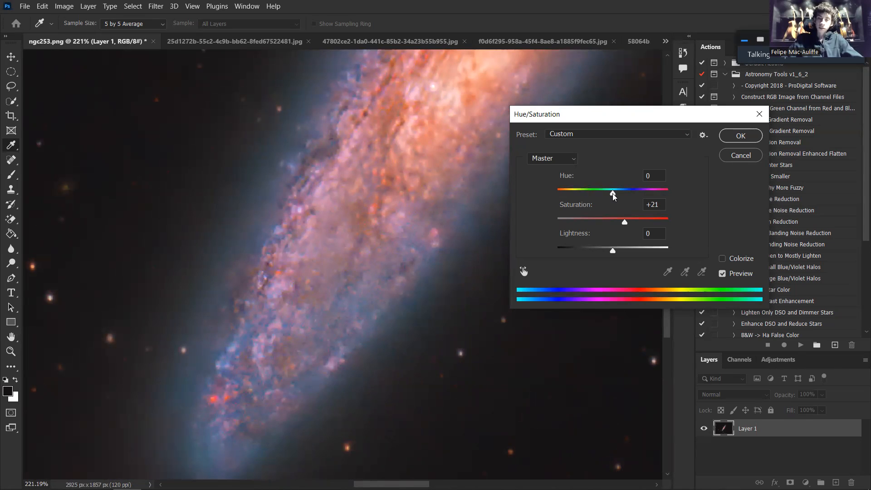
Try hue shifts of -29, -12 and +41 on the galaxy's midtones, and reset the hue to 0
left_click_drag(613, 194, 597, 194)
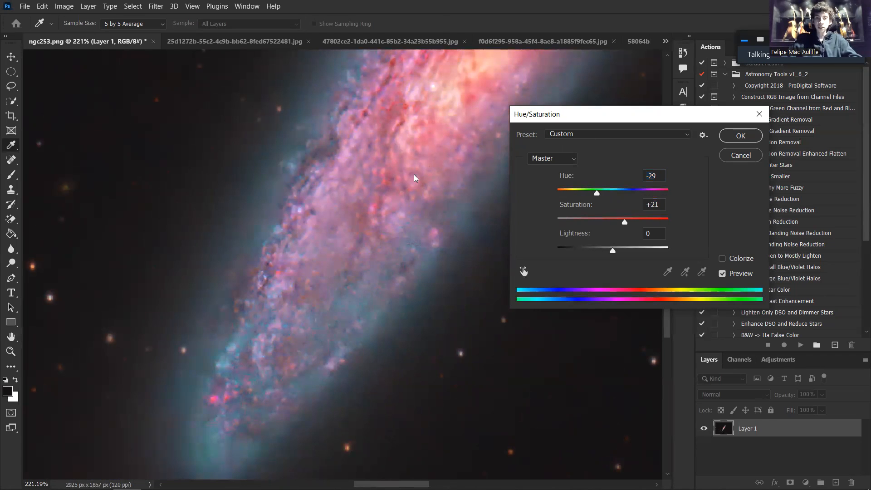
scroll(415, 175, "down", 9)
scroll(336, 282, "down", 5)
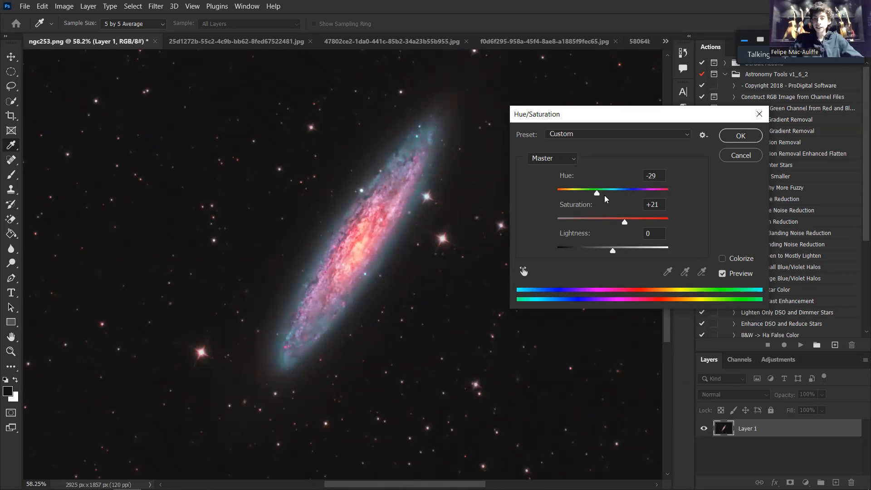
left_click_drag(600, 197, 606, 195)
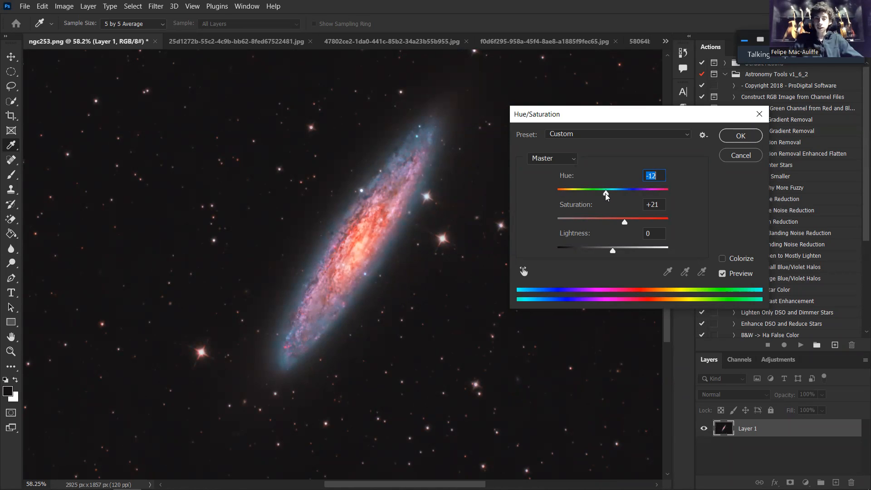
left_click_drag(605, 193, 637, 204)
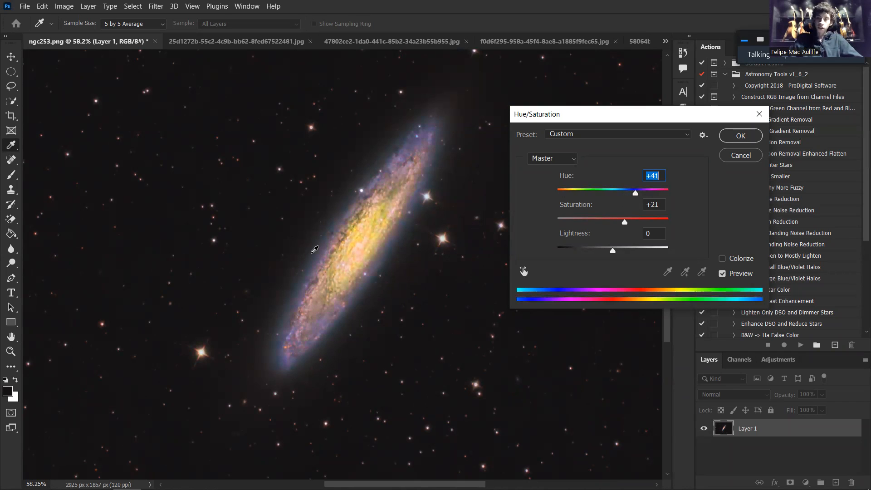
left_click_drag(612, 109, 635, 109)
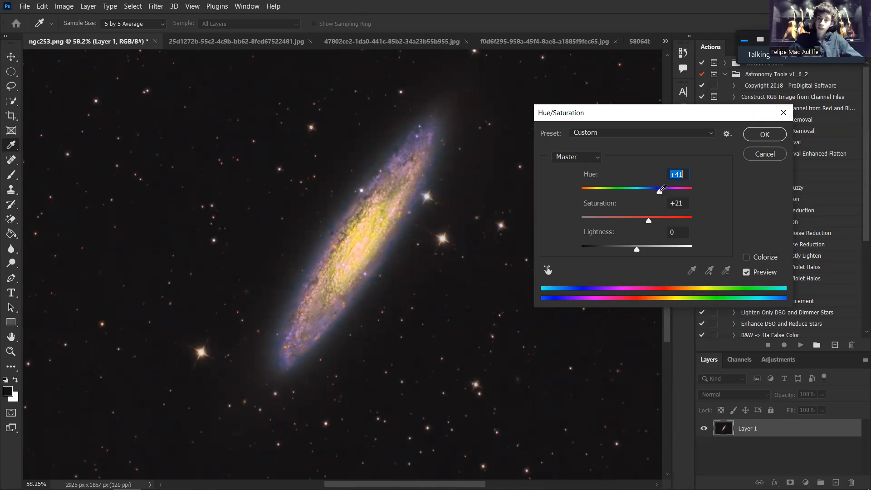
type("0")
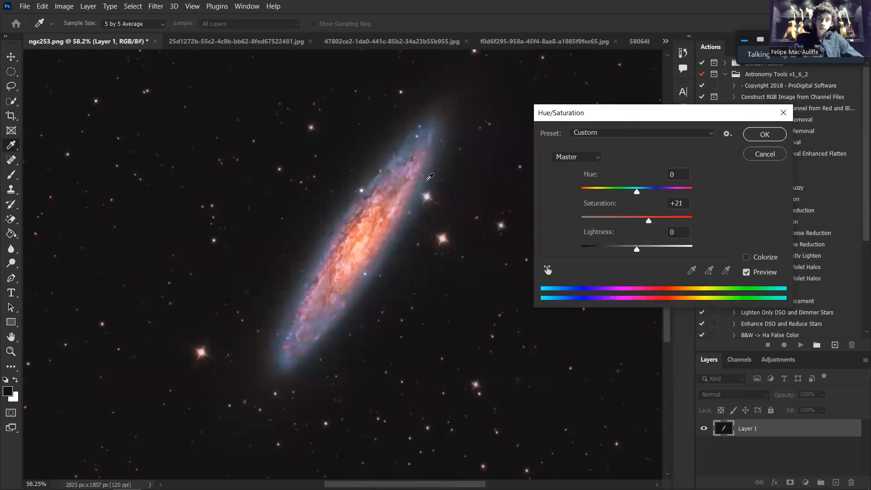
Set the hue shift to -11 while viewing the galaxy closer
scroll(393, 227, "up", 2)
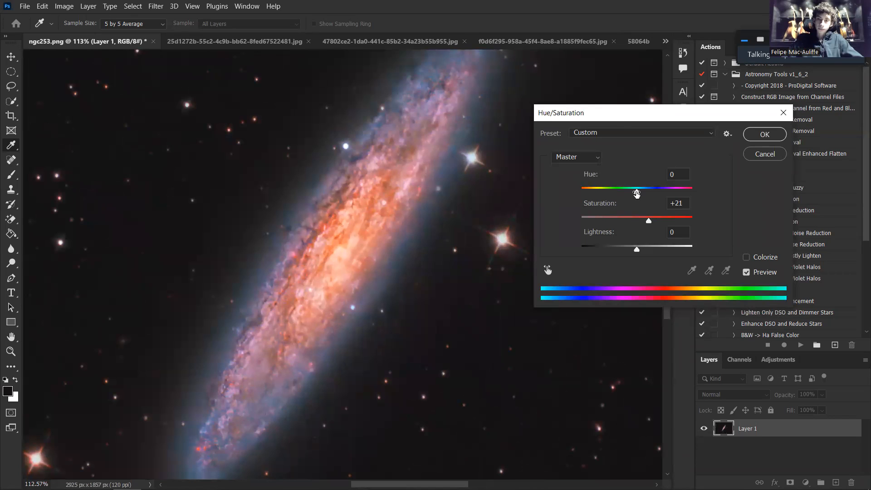
left_click_drag(636, 194, 630, 193)
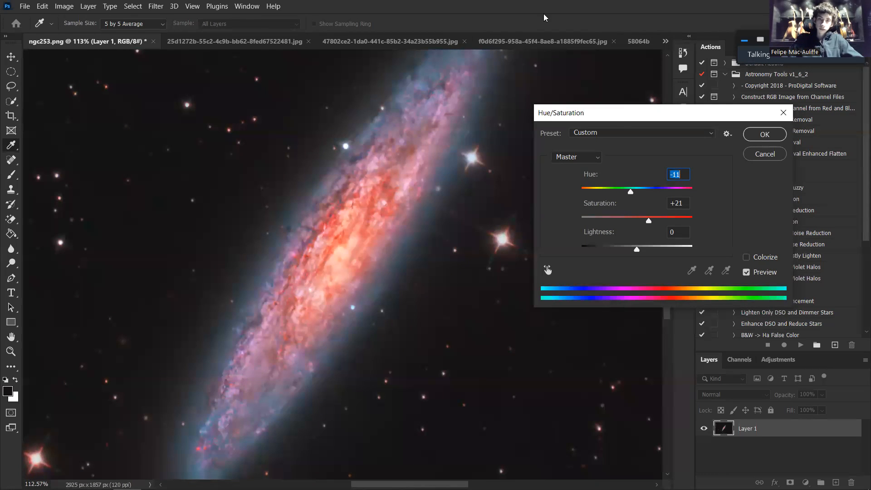
Compare the whole galaxy's colors with the Hue/Saturation preview off and on
scroll(436, 202, "down", 1)
scroll(399, 241, "down", 1)
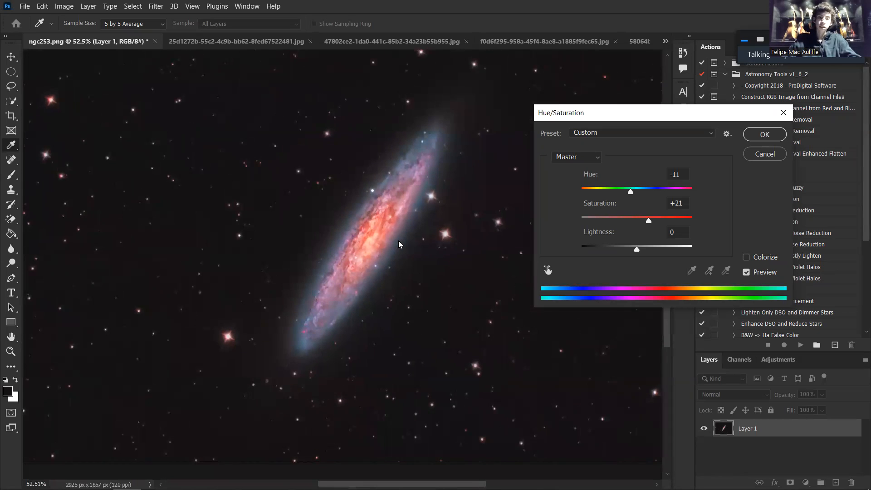
scroll(398, 242, "down", 4)
left_click_drag(388, 238, 358, 250)
scroll(379, 224, "down", 4)
scroll(378, 229, "up", 4)
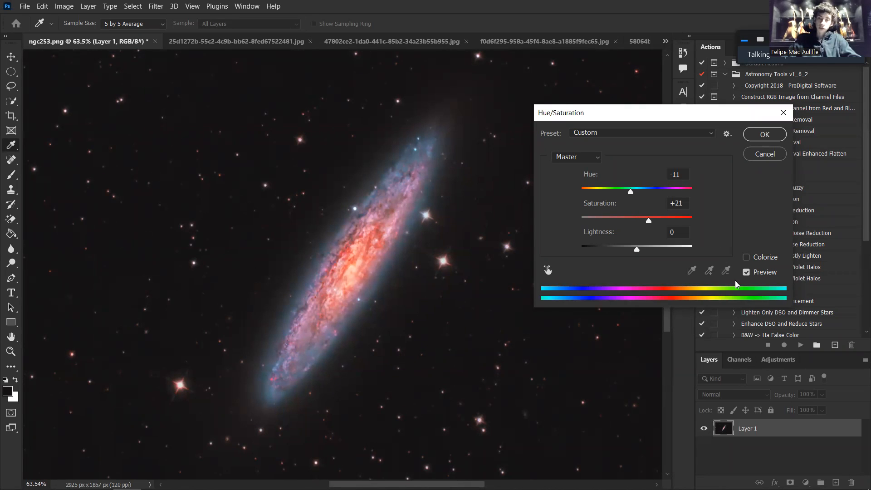
left_click(754, 275)
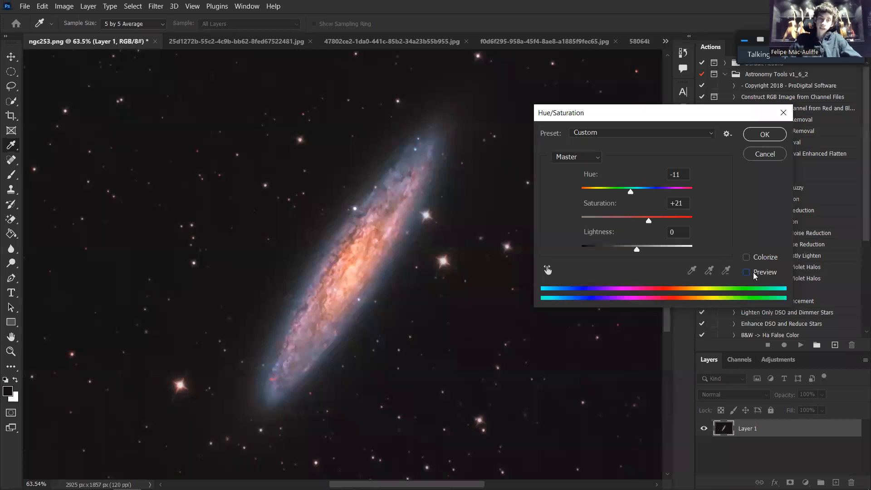
left_click(754, 276)
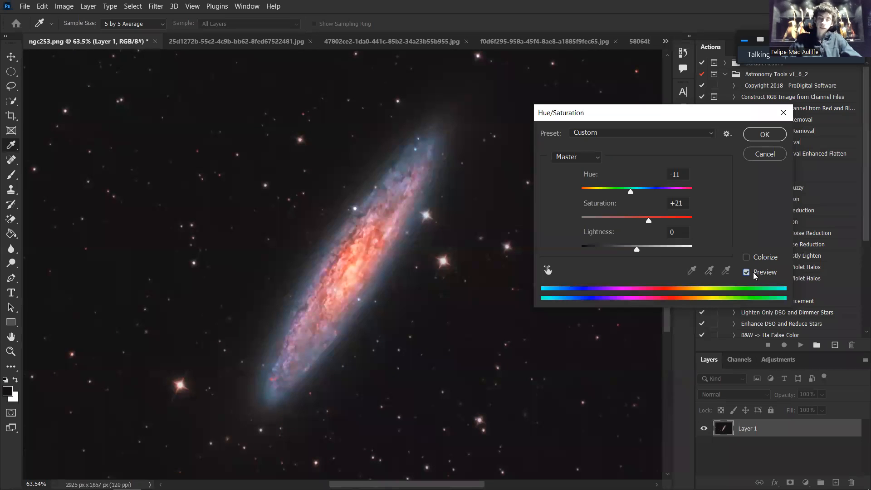
left_click(754, 275)
Try raising the midtones' lightness to +10, and reduce it to +6
scroll(446, 267, "up", 5)
scroll(446, 267, "down", 5)
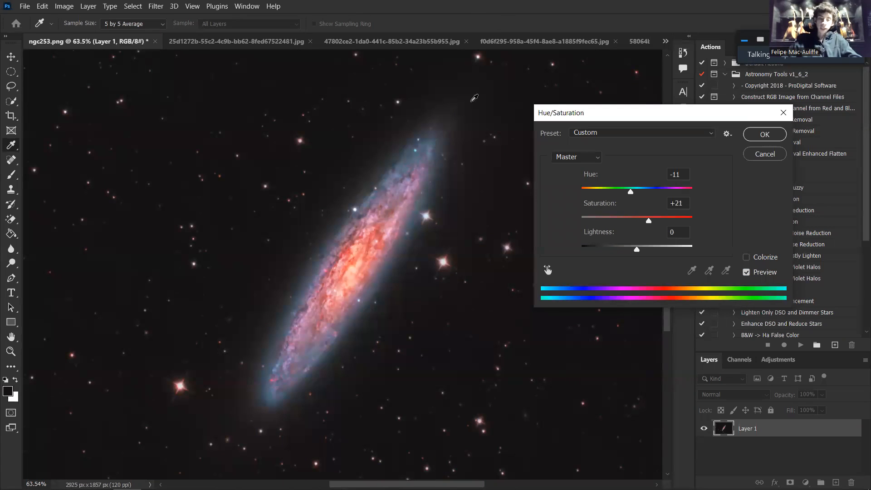
scroll(386, 207, "down", 1)
scroll(387, 207, "down", 5)
scroll(386, 207, "up", 5)
left_click_drag(384, 230, 419, 203)
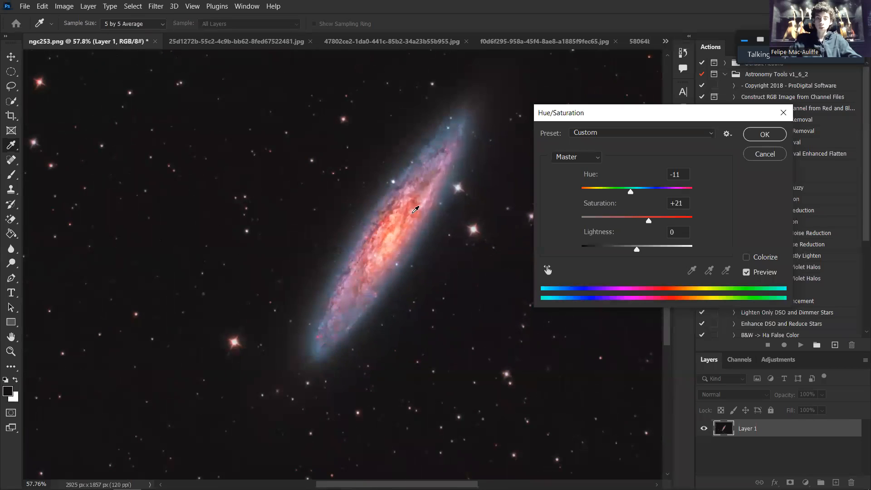
mouse_move(637, 250)
left_mouse_down()
mouse_move(625, 246)
mouse_move(642, 247)
left_mouse_up()
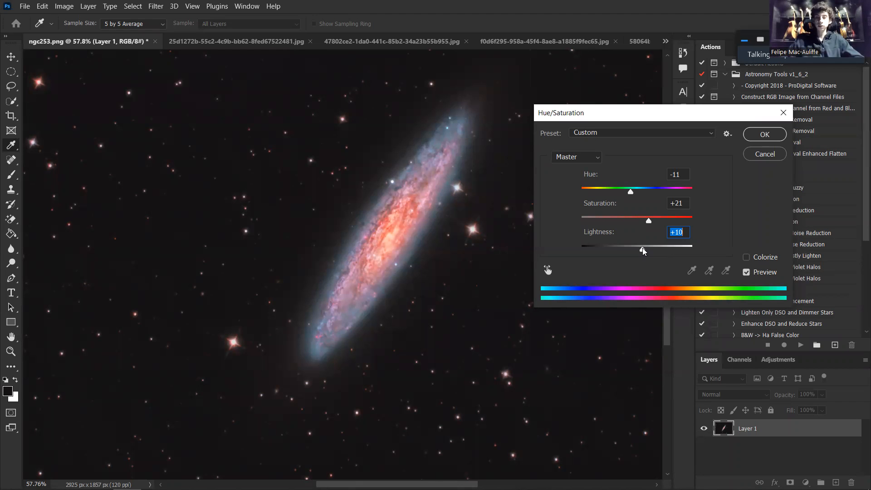
left_click_drag(642, 248, 640, 248)
Examine the galaxy's outer edge up close, try a lightness of +3, and reset the lightness to 0
scroll(396, 250, "up", 4)
scroll(341, 211, "up", 4)
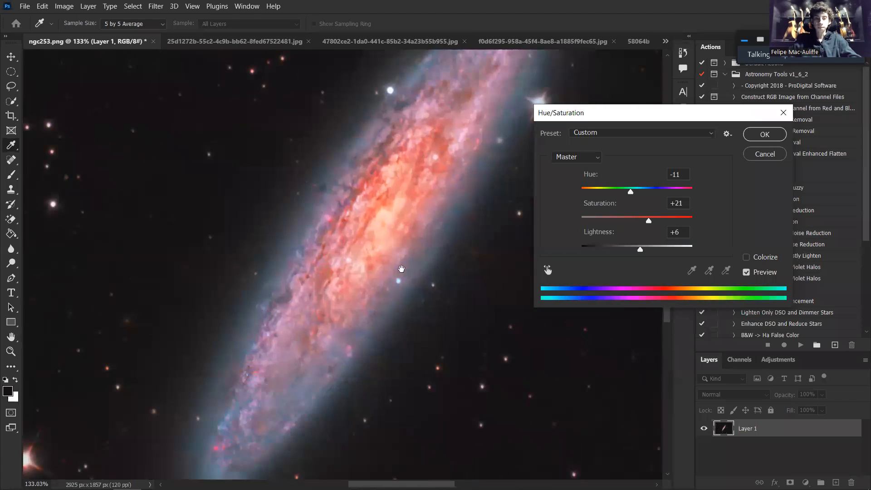
scroll(341, 211, "up", 11)
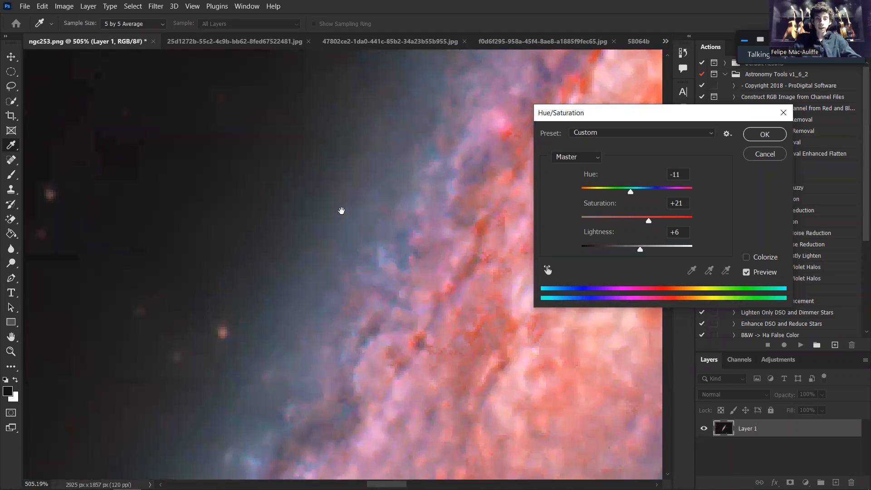
mouse_move(638, 248)
left_mouse_down()
mouse_move(631, 246)
mouse_move(637, 249)
left_mouse_up()
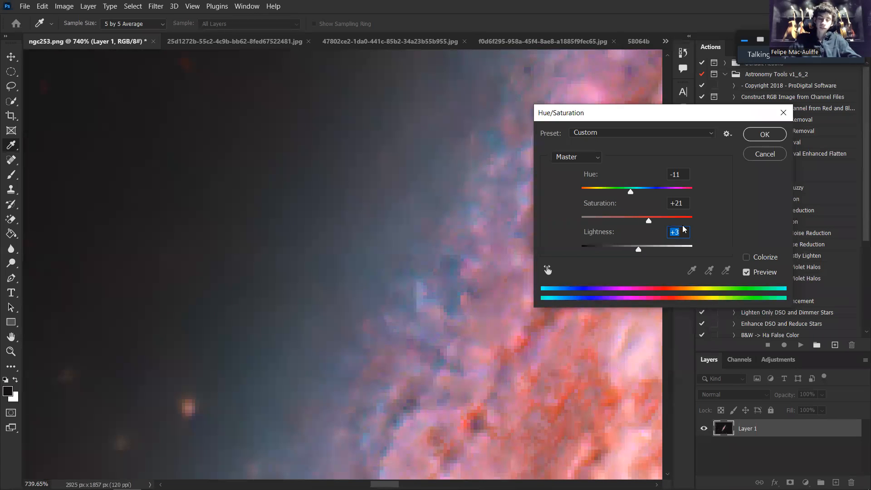
type("0")
left_click(605, 14)
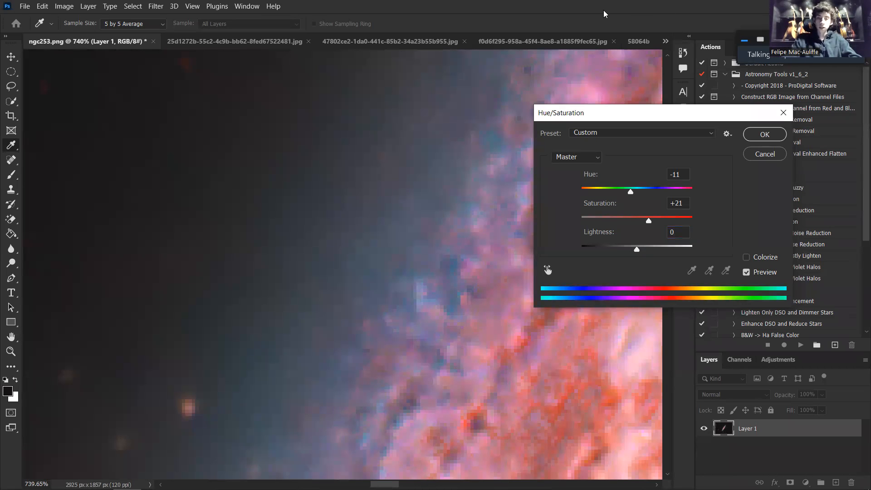
Look through the available Hue/Saturation presets and color ranges with the full image in view, keeping Custom and Master
key("ctrl+0")
left_click_drag(625, 105, 618, 98)
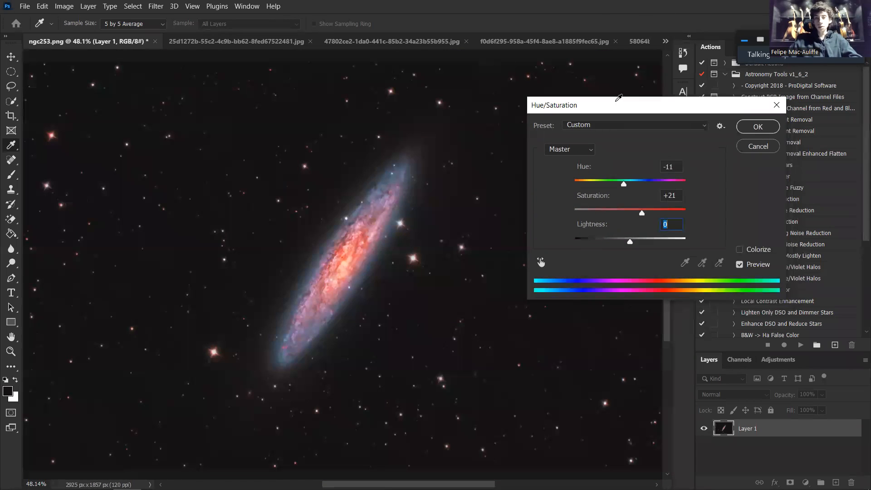
left_click(602, 122)
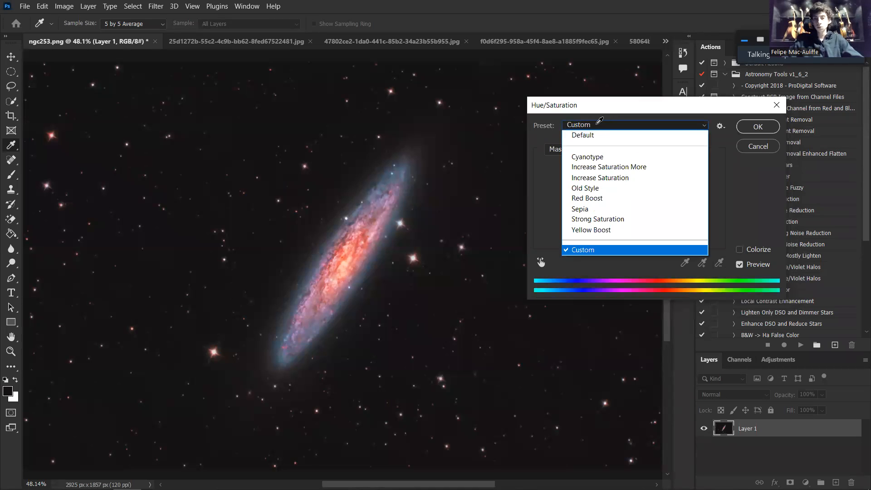
left_click(585, 123)
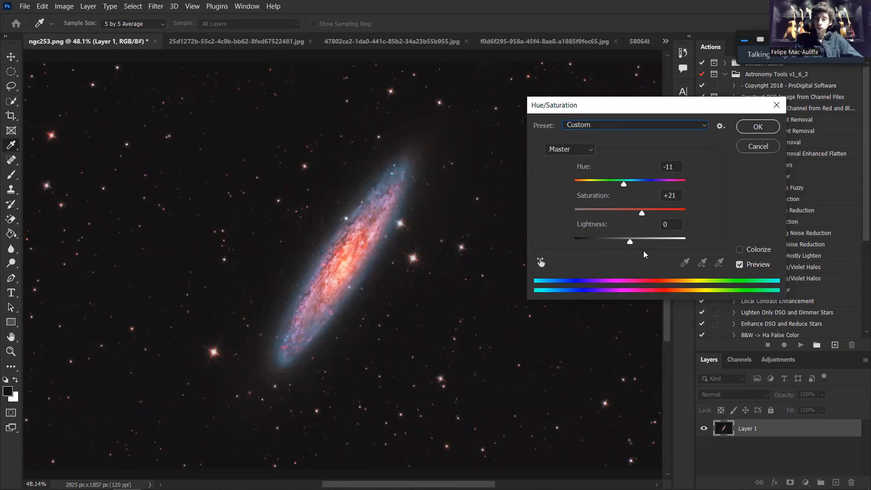
left_click(591, 152)
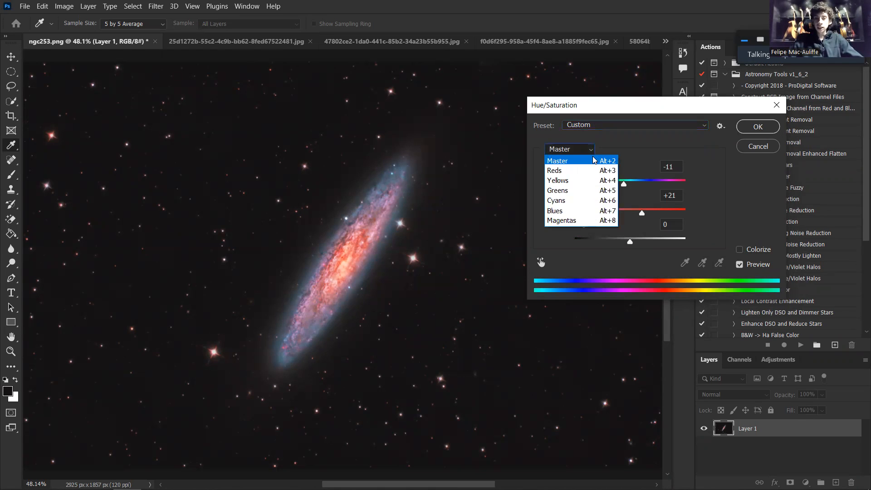
left_click(593, 160)
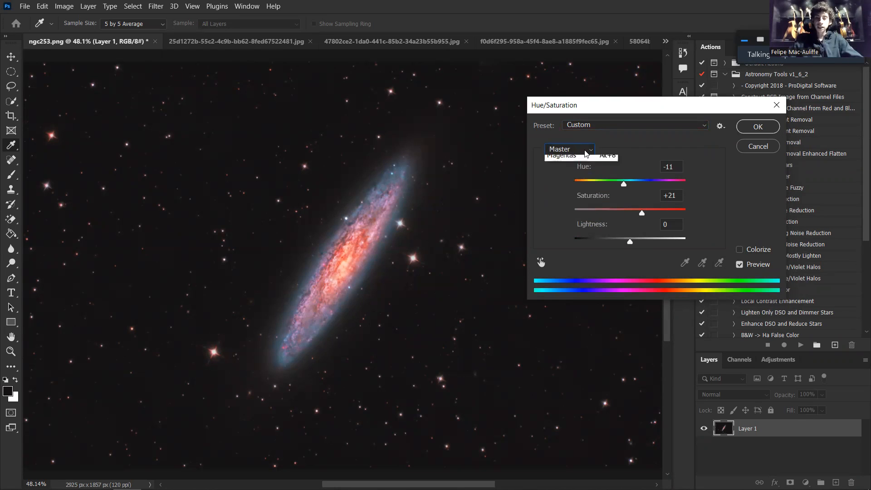
left_click(582, 166)
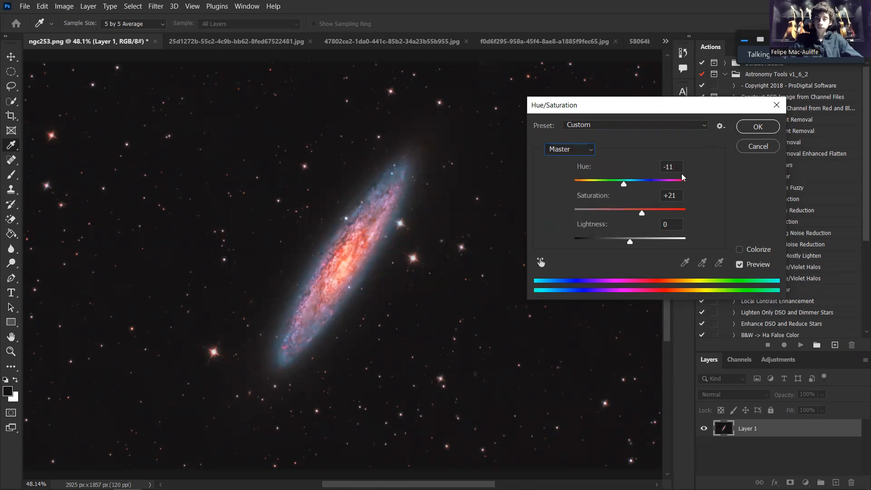
Reset the Master hue and saturation to 0
type("0")
key("Tab")
type("0")
left_click(585, 153)
left_click(584, 153)
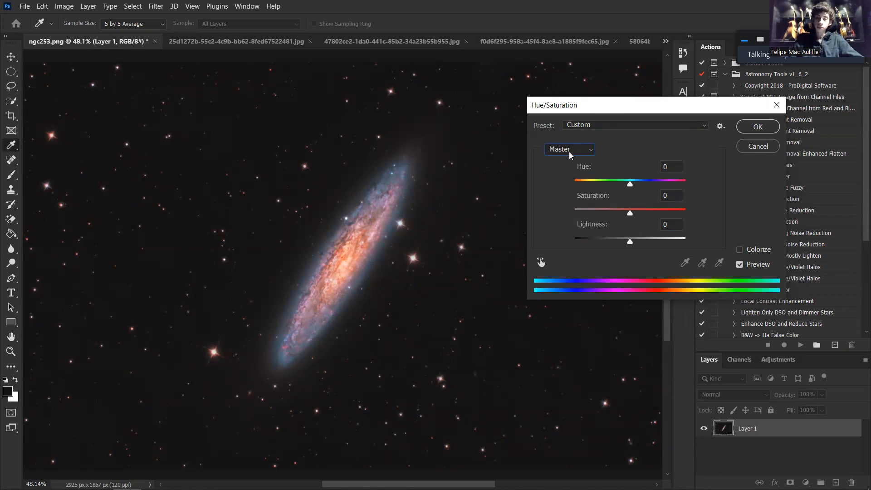
Restrict the adjustment to Reds and raise their saturation to +55 while viewing the galaxy's lower tip closely
left_click(570, 151)
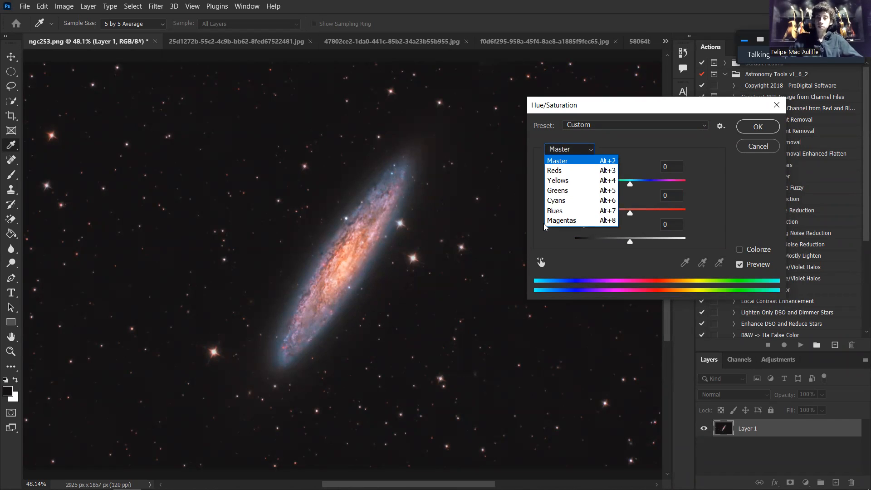
left_click(554, 170)
scroll(305, 365, "up", 5)
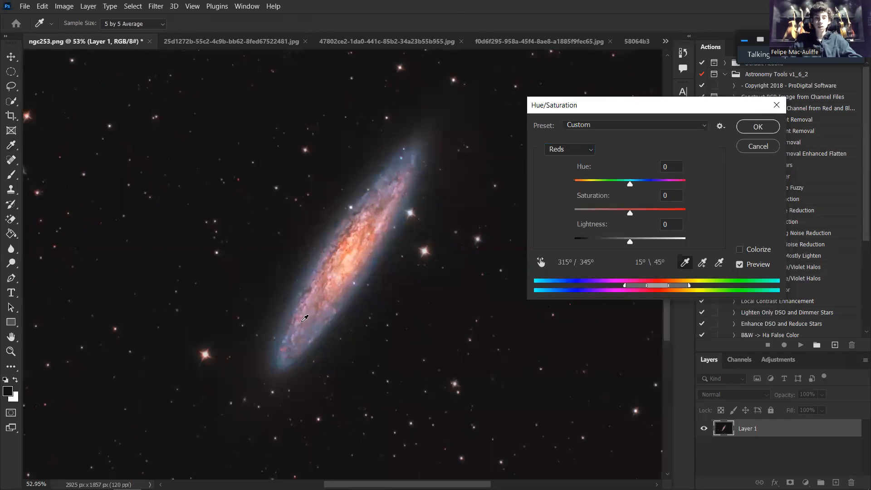
scroll(305, 365, "up", 4)
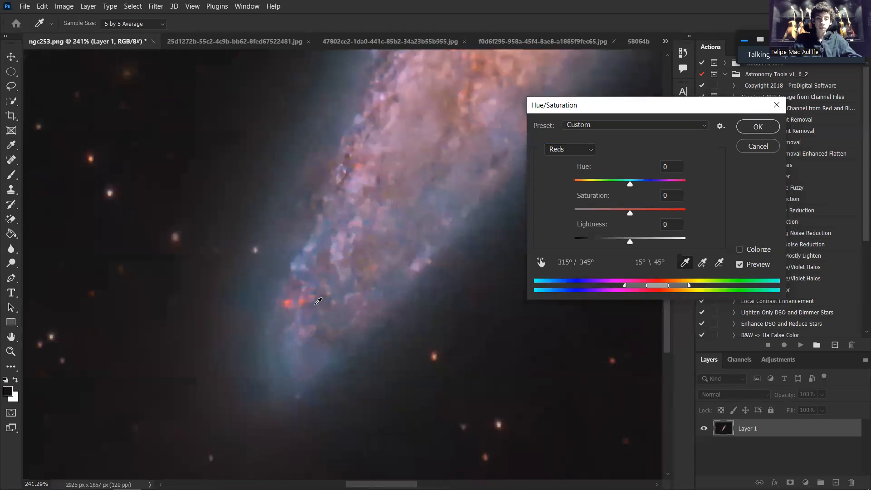
scroll(333, 276, "up", 4)
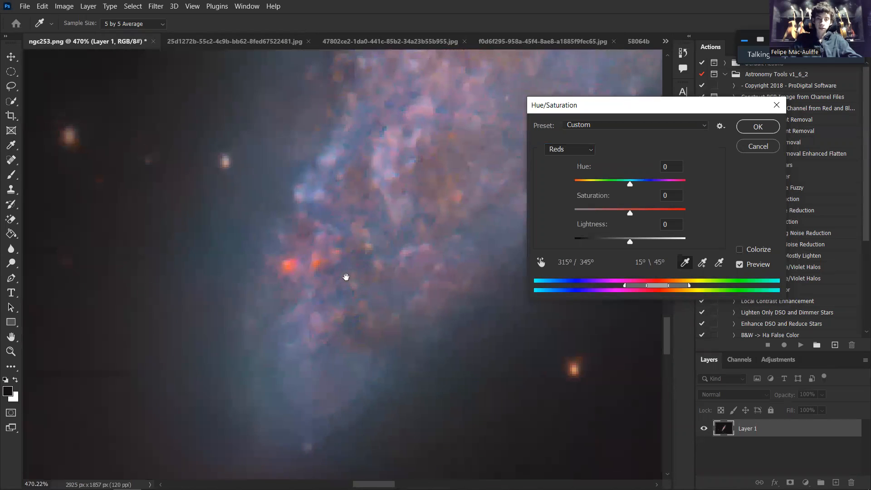
left_click_drag(630, 212, 660, 212)
left_click_drag(465, 155, 448, 179)
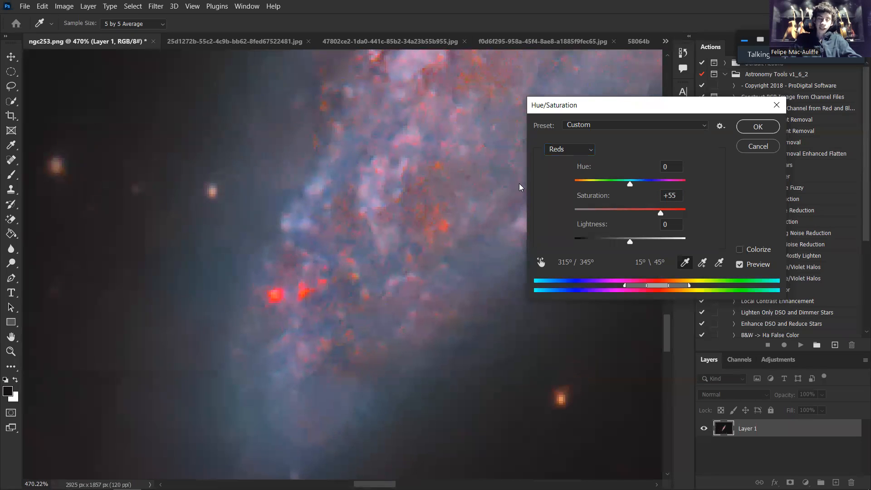
Try a Reds range of 310°/341° to 11°\41° with saturation +10, and discard the Hue/Saturation adjustment
mouse_move(655, 286)
left_mouse_down()
mouse_move(644, 285)
mouse_move(656, 285)
left_mouse_up()
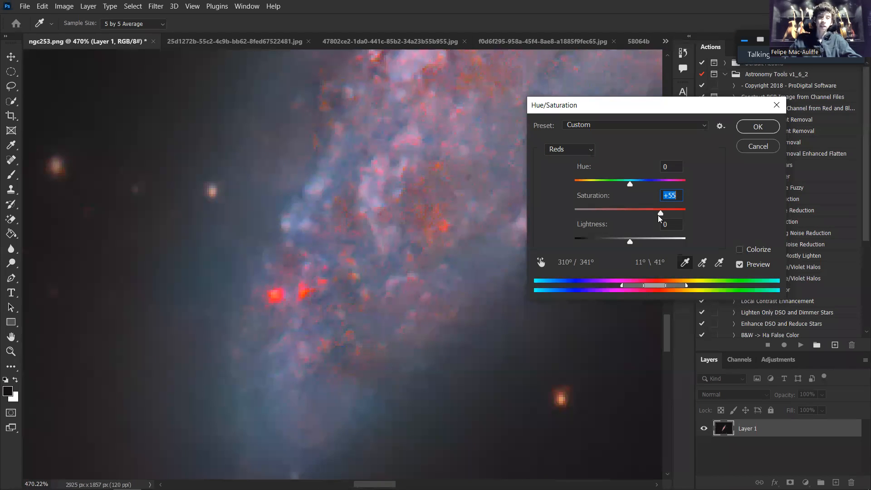
left_click_drag(656, 216, 632, 216)
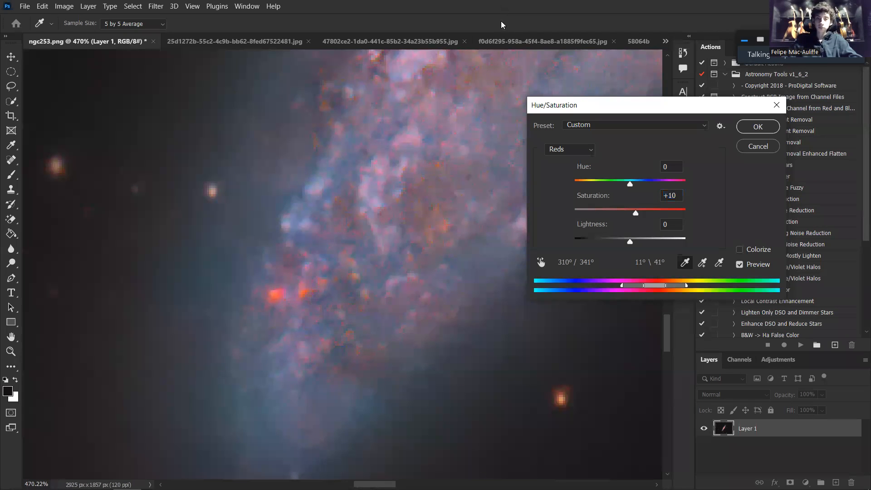
key("ctrl+0")
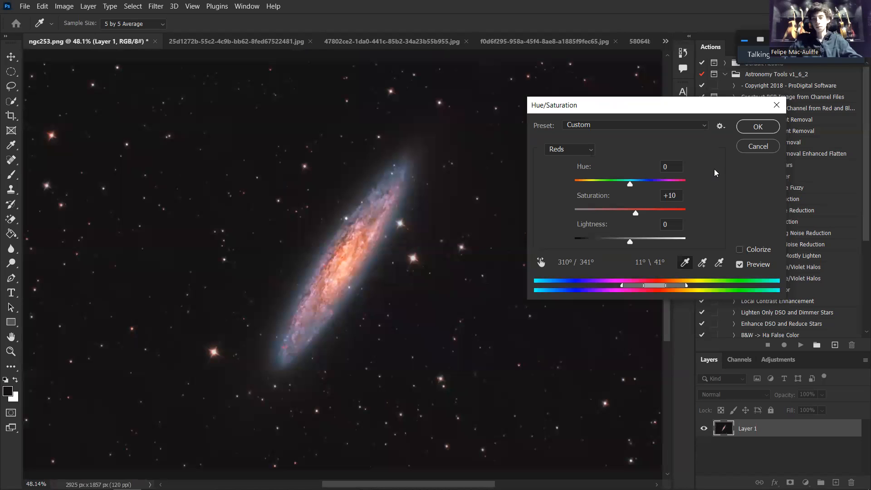
left_click(751, 146)
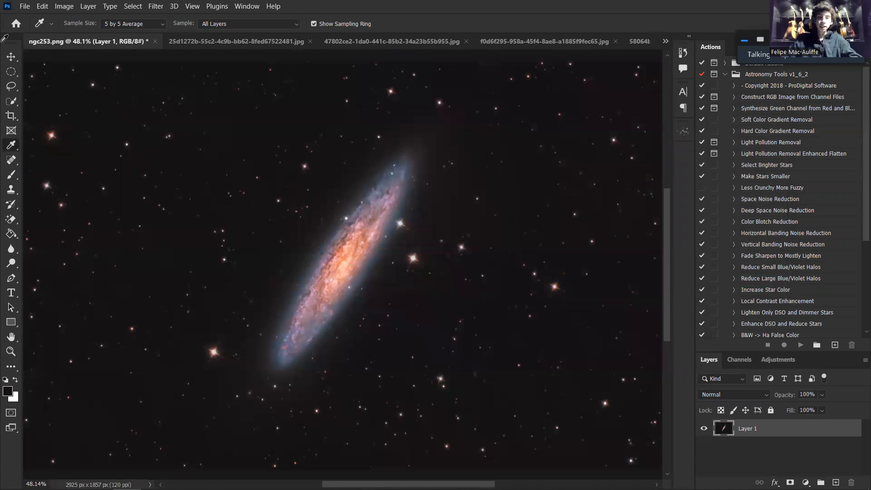
Review the available image adjustment commands without applying any
left_click(73, 8)
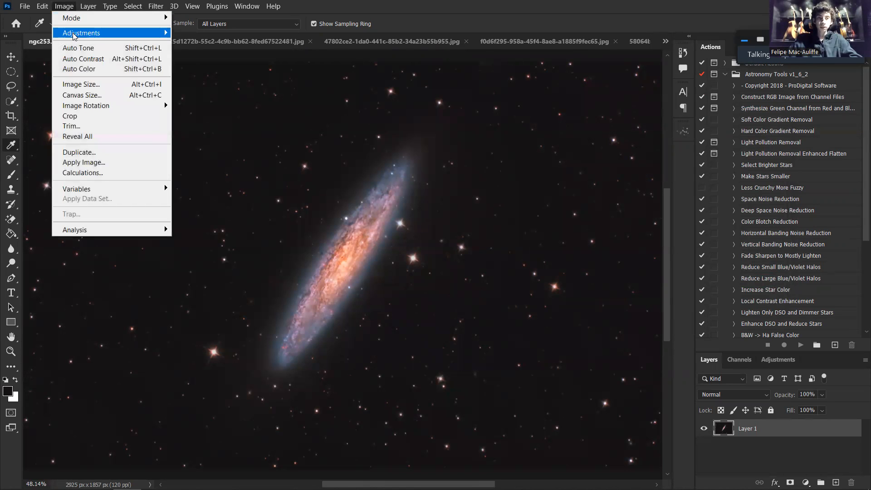
mouse_move(91, 31)
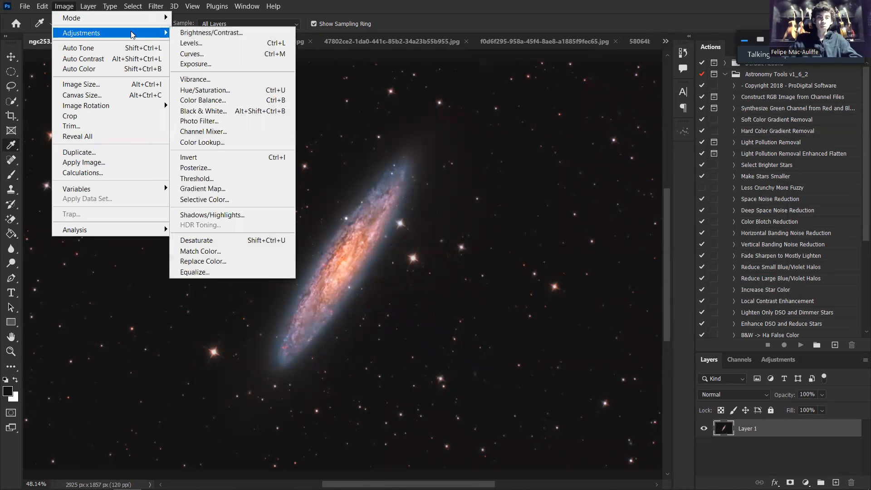
left_click(318, 7)
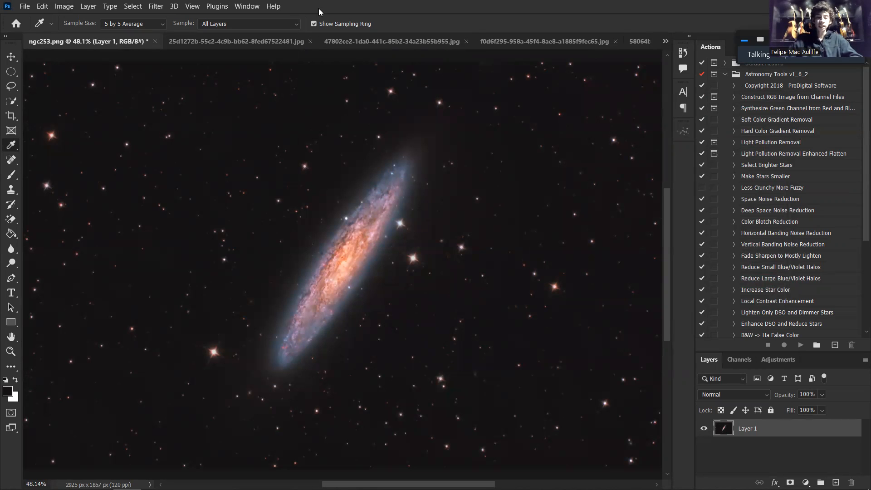
Examine the background sky and stars above the galaxy up close
scroll(198, 235, "up", 4)
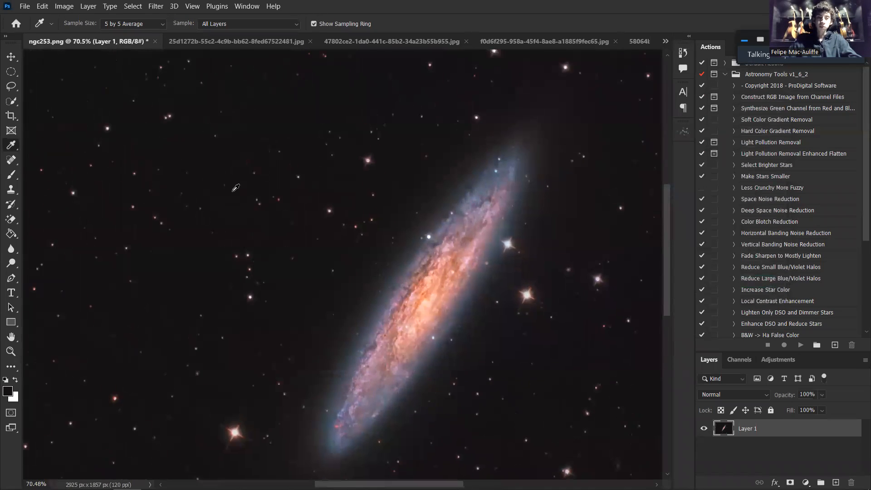
left_click_drag(233, 191, 264, 251)
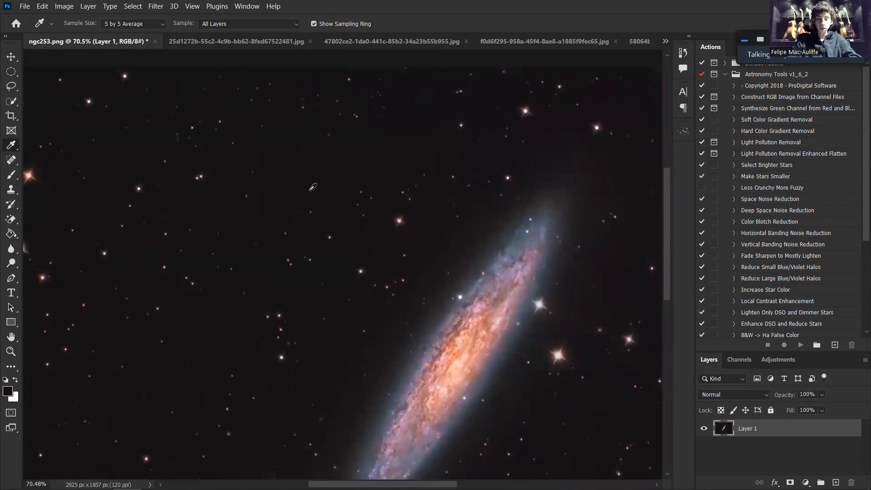
scroll(313, 191, "down", 4)
scroll(497, 212, "up", 6)
left_click_drag(347, 163, 566, 252)
scroll(374, 183, "up", 4)
left_click_drag(319, 161, 420, 237)
scroll(423, 233, "up", 7)
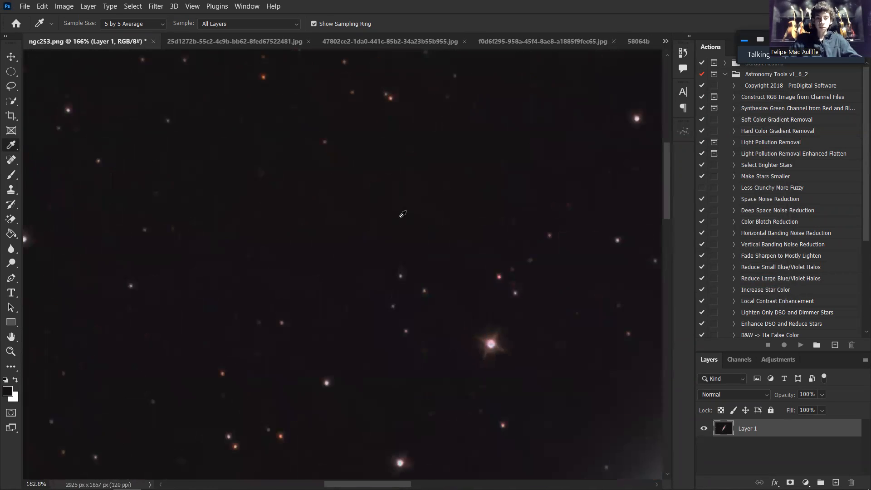
scroll(414, 215, "down", 4)
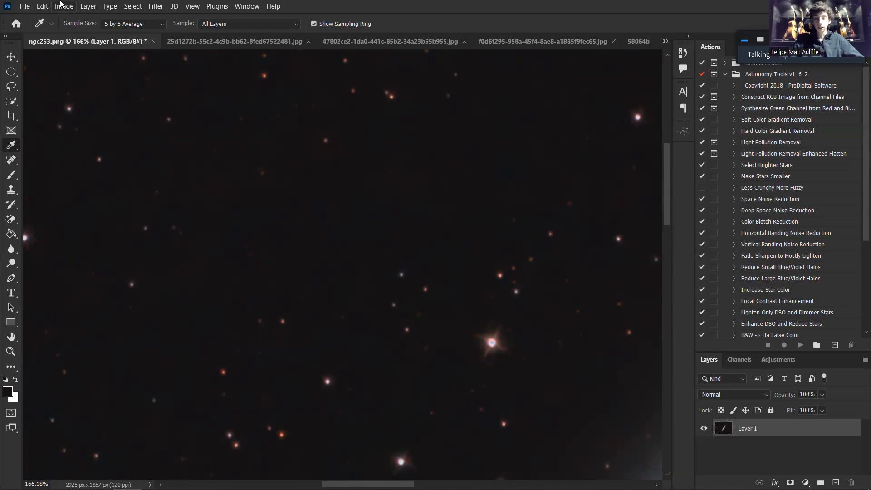
scroll(275, 122, "down", 4)
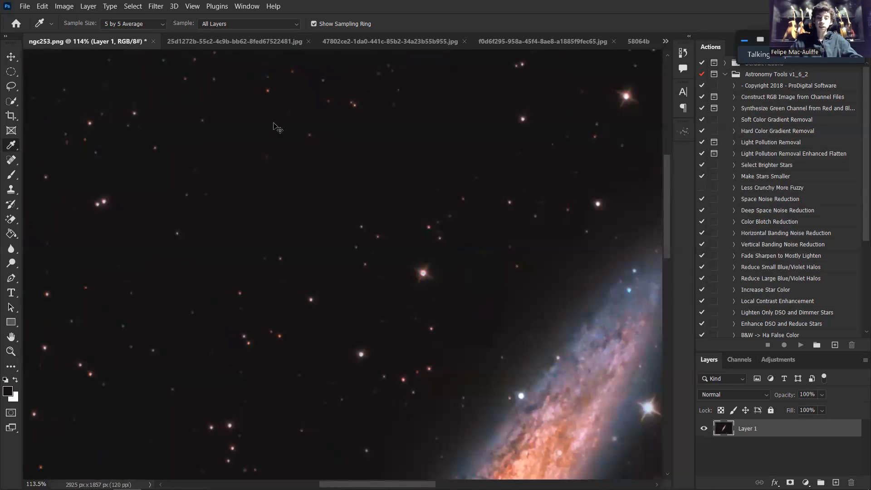
Review the options of the Color Balance adjustment and cancel it without changing the image
scroll(275, 123, "down", 9)
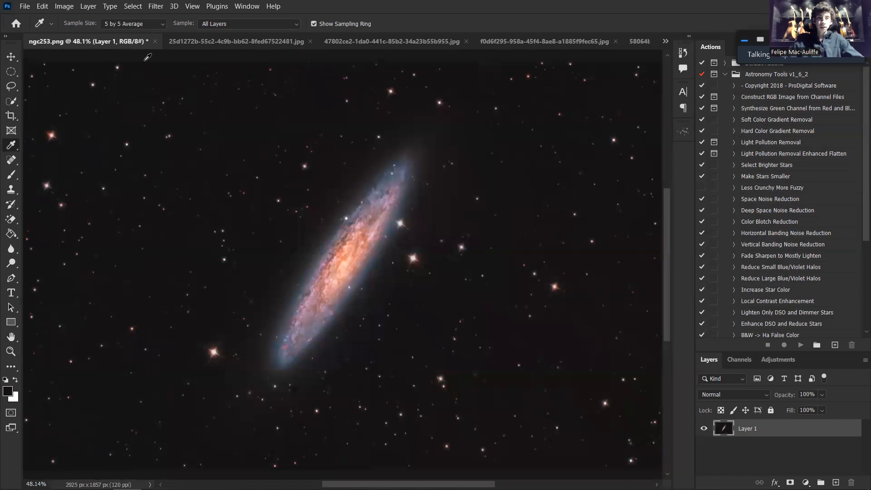
left_click(64, 6)
mouse_move(118, 33)
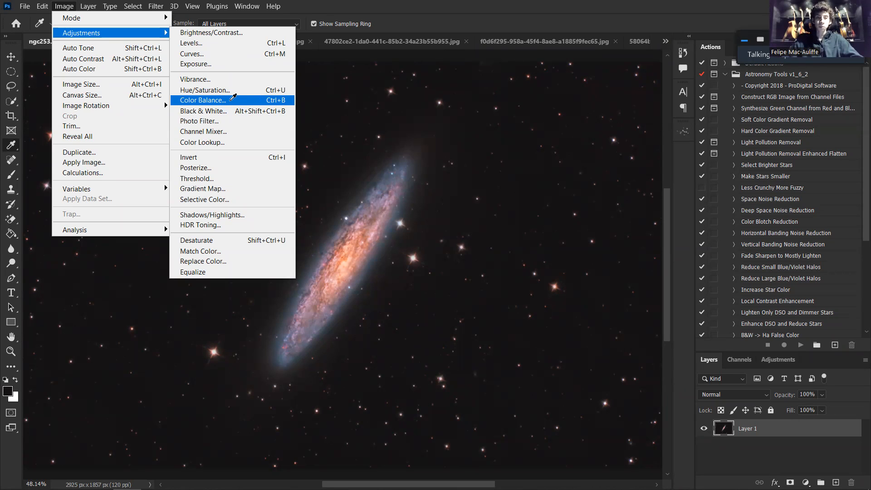
left_click(68, 5)
left_click(88, 5)
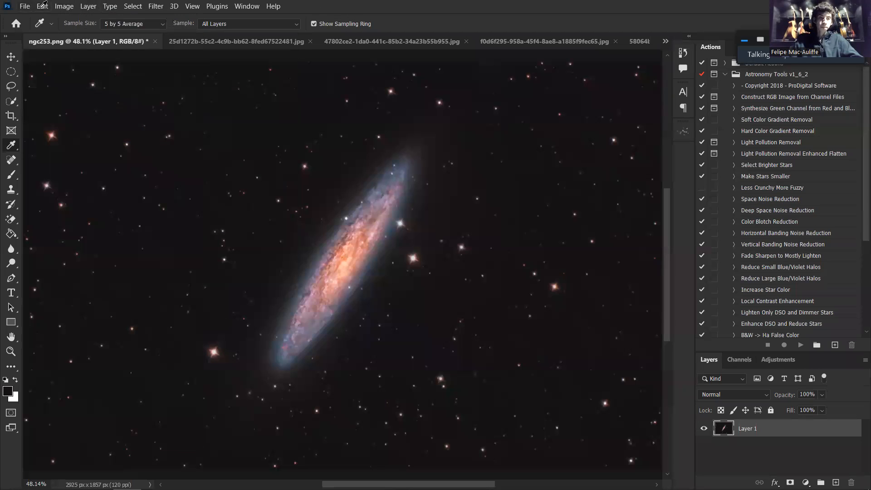
left_click(65, 6)
mouse_move(85, 31)
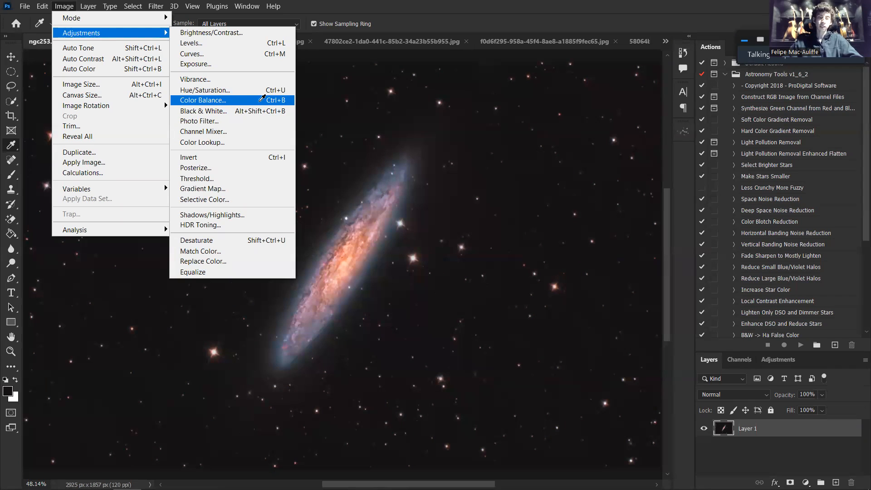
left_click(222, 99)
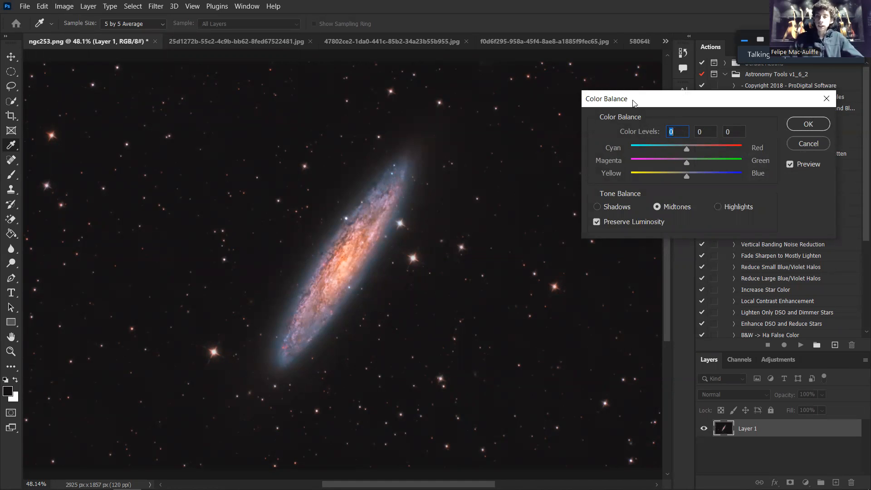
left_click_drag(634, 100, 588, 97)
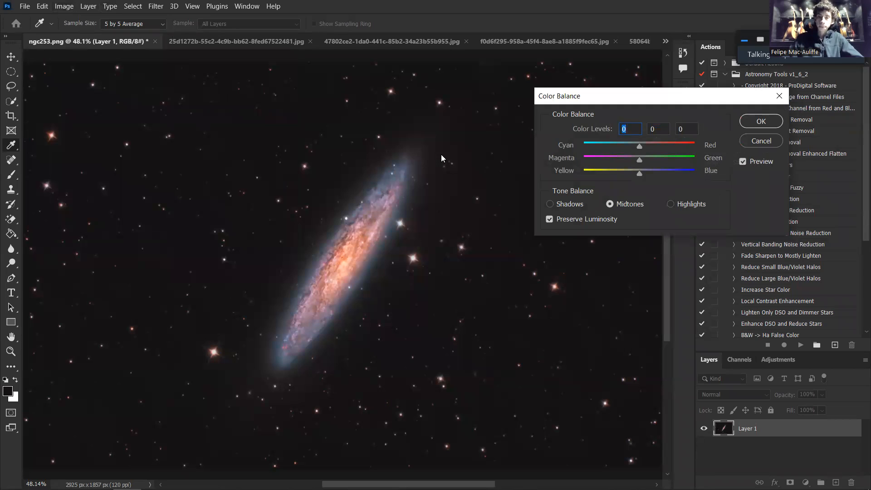
left_click_drag(632, 97, 649, 103)
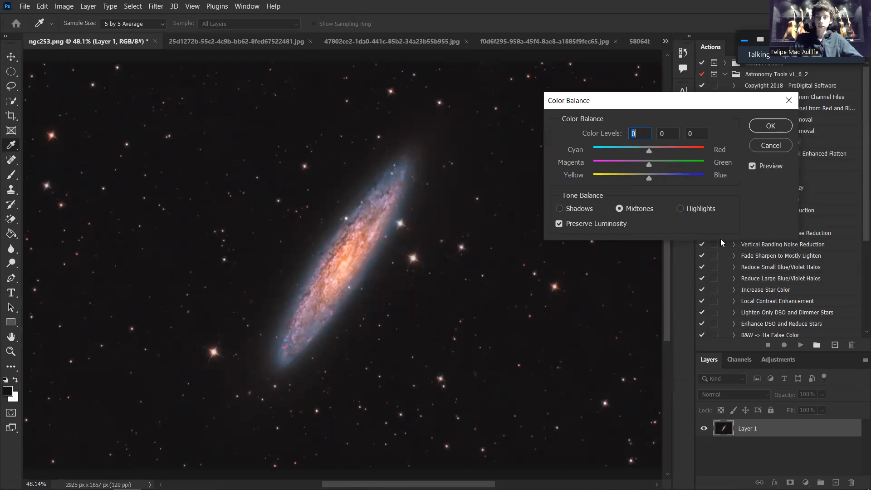
left_click(761, 148)
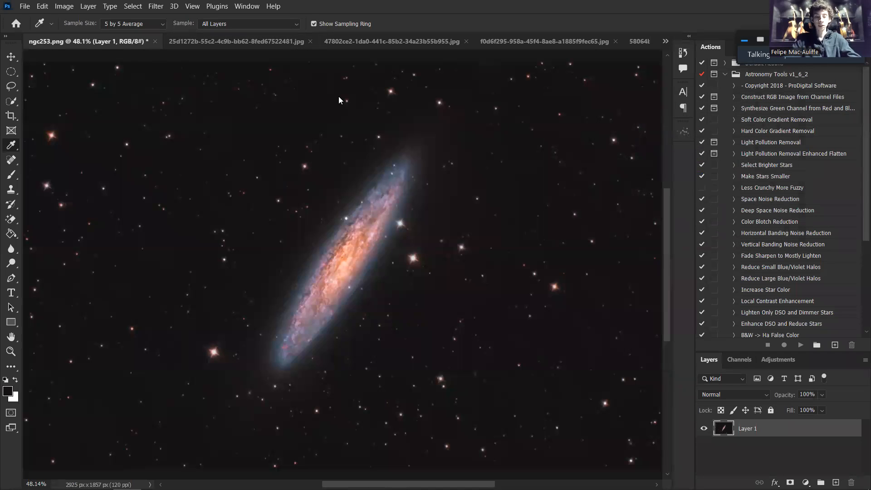
left_click(133, 5)
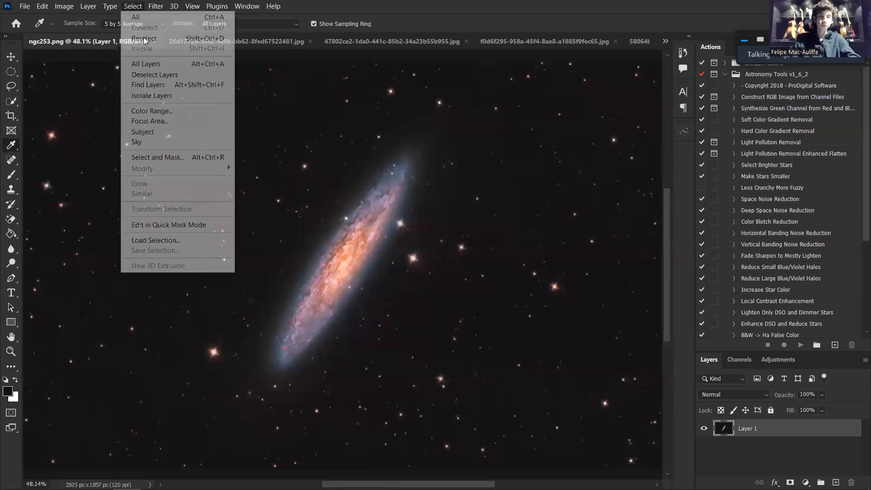
left_click(183, 112)
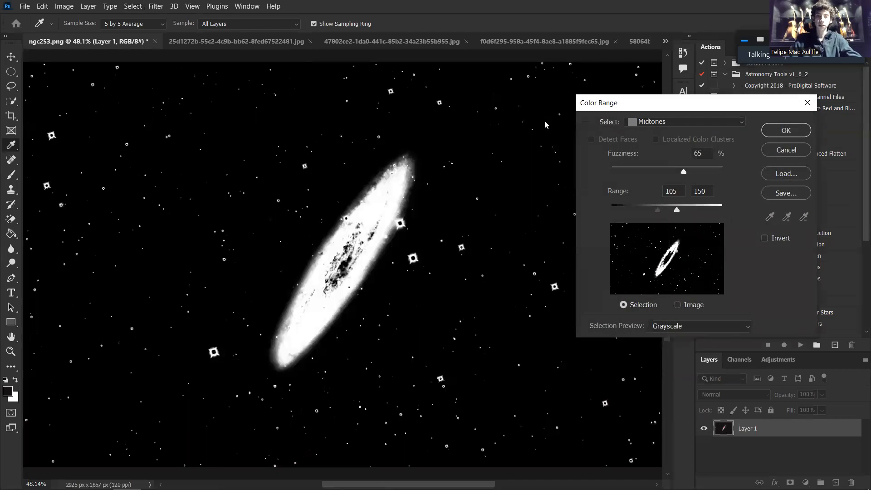
left_click(786, 151)
left_click(656, 13)
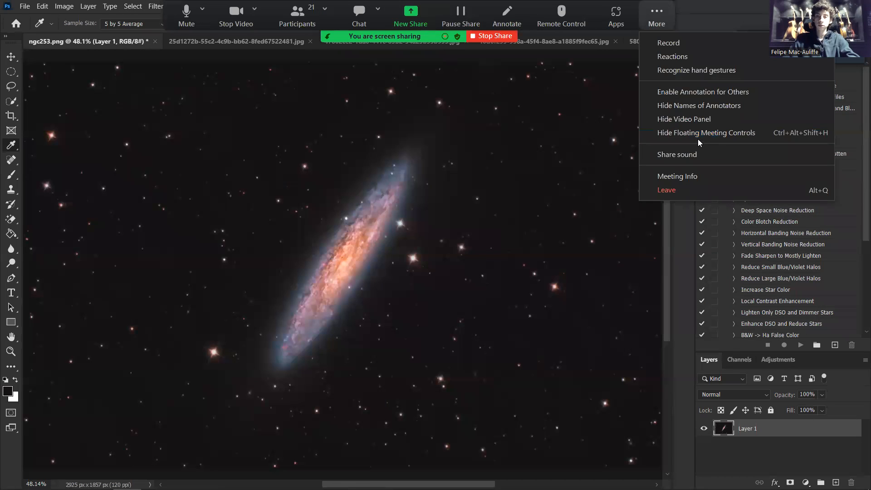
left_click(697, 139)
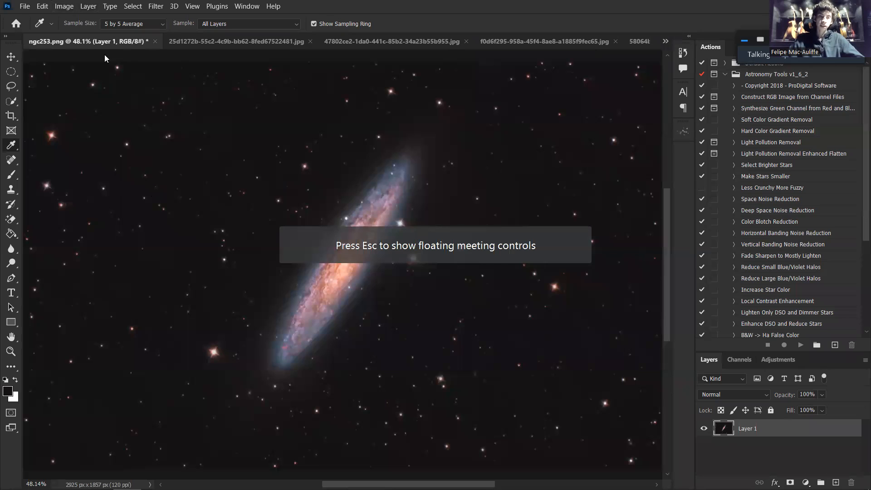
Start a Color Balance adjustment on the galaxy layer and target its Shadows tones
left_click(64, 6)
mouse_move(111, 35)
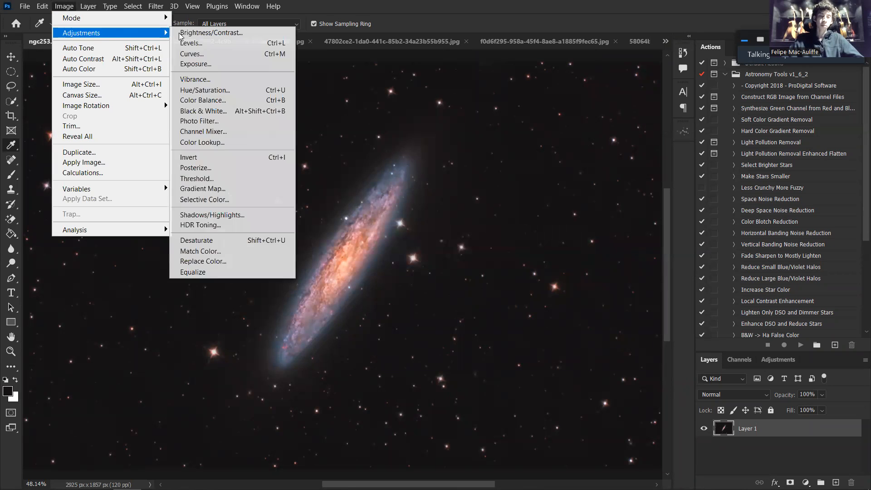
left_click(211, 100)
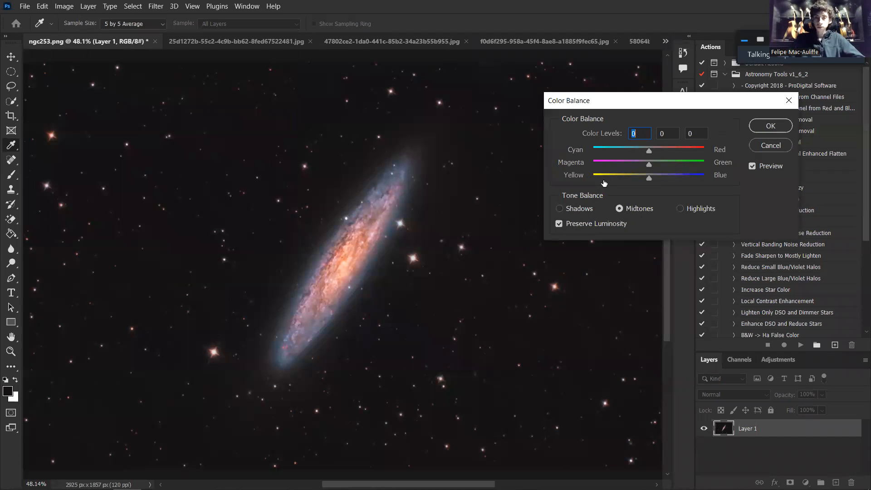
left_click_drag(589, 104, 640, 96)
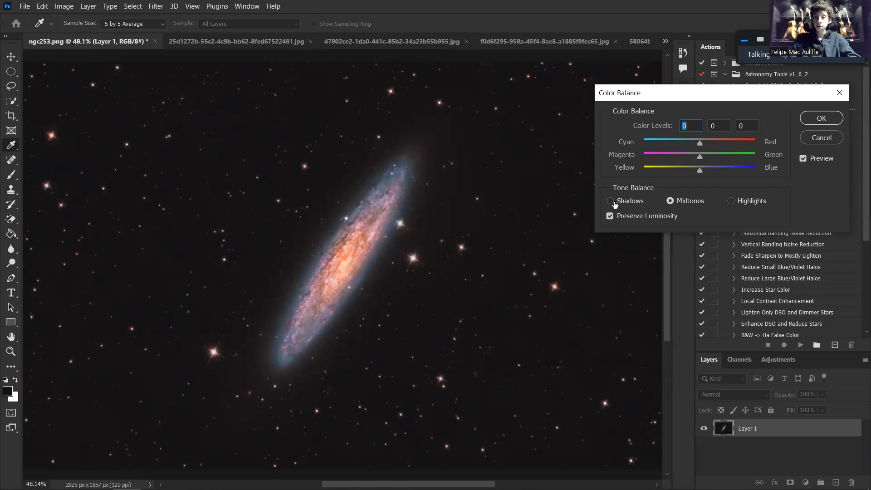
left_click(624, 204)
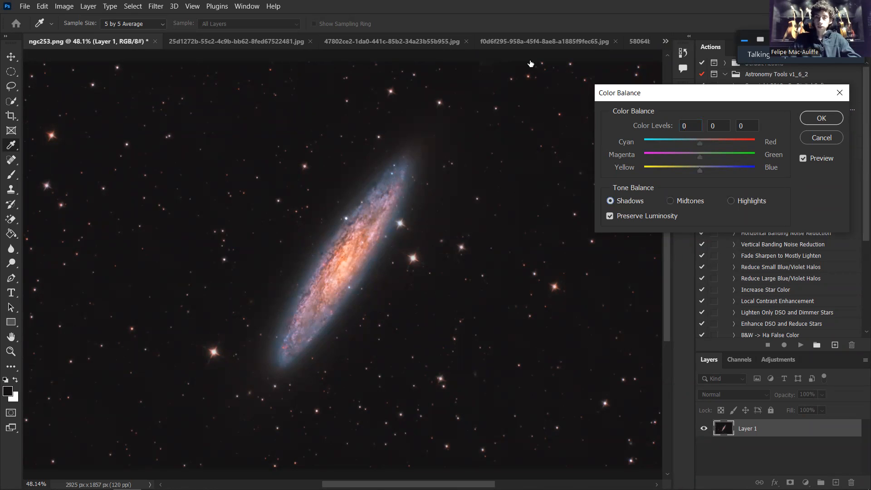
Try shifting the shadows' Yellow–Blue level to +3 while viewing the background sky above the galaxy closely
scroll(358, 150, "up", 5)
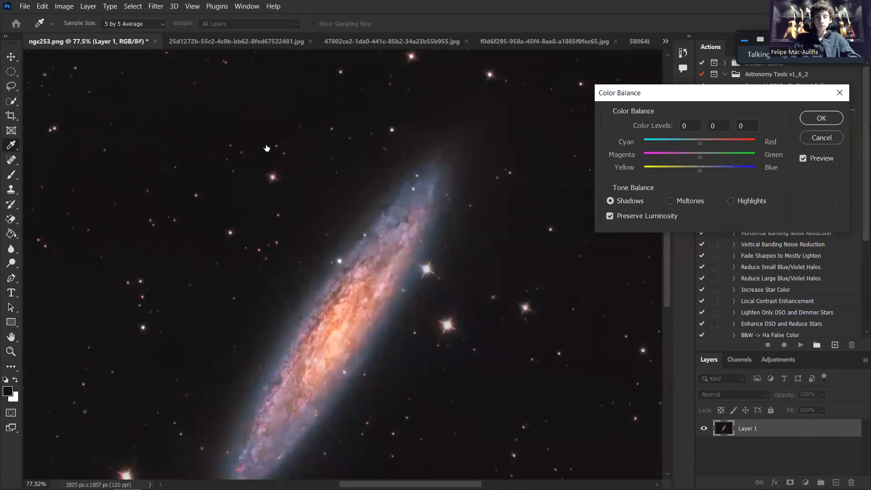
left_click_drag(248, 126, 452, 199)
scroll(435, 204, "up", 5)
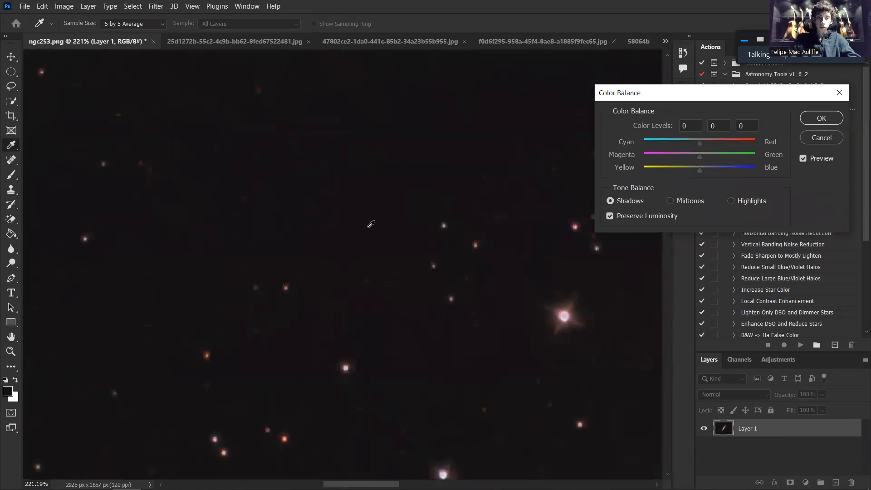
scroll(377, 226, "down", 5)
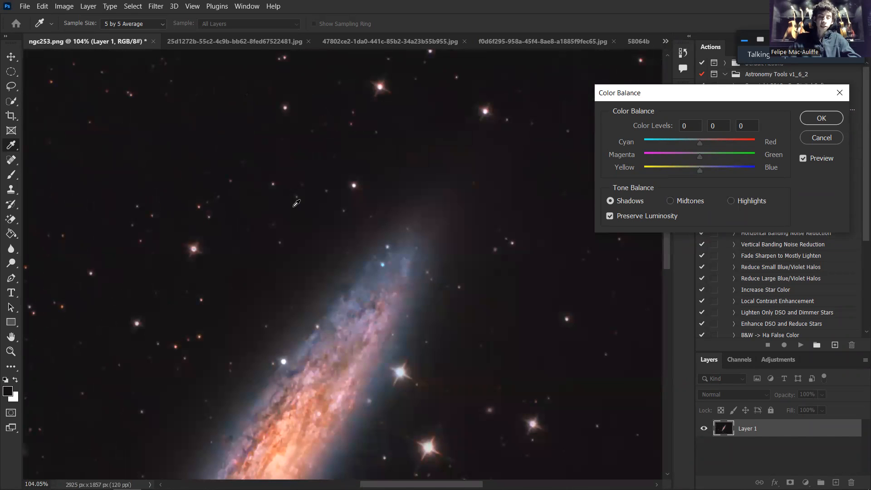
left_click_drag(230, 195, 485, 224)
scroll(433, 217, "up", 9)
left_click_drag(438, 188, 425, 237)
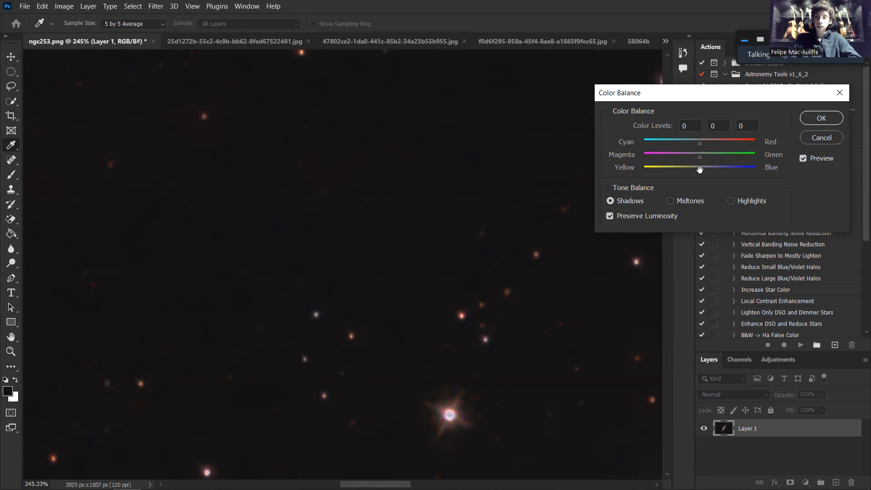
left_click_drag(699, 169, 701, 169)
Compare the image with and without the blue shadow shift, both as a whole and close up on the background
key("ctrl+0")
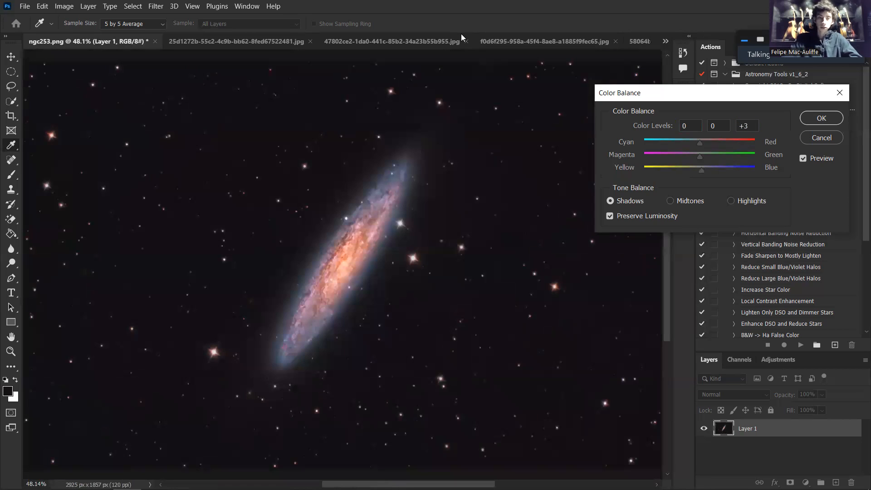
left_click(809, 158)
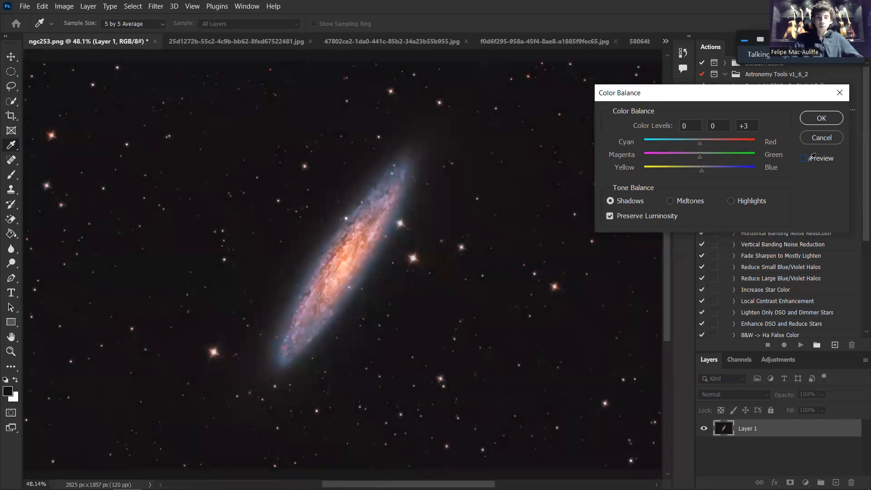
left_click(810, 157)
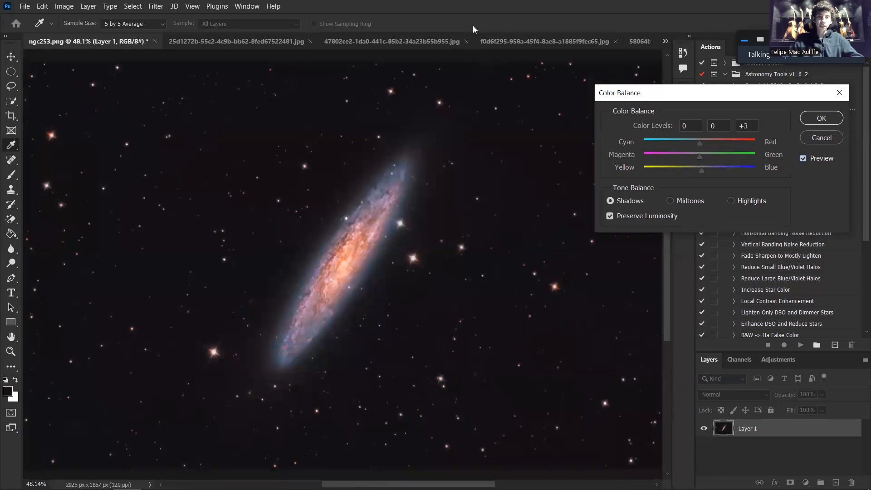
scroll(368, 124, "up", 3)
scroll(352, 128, "up", 5)
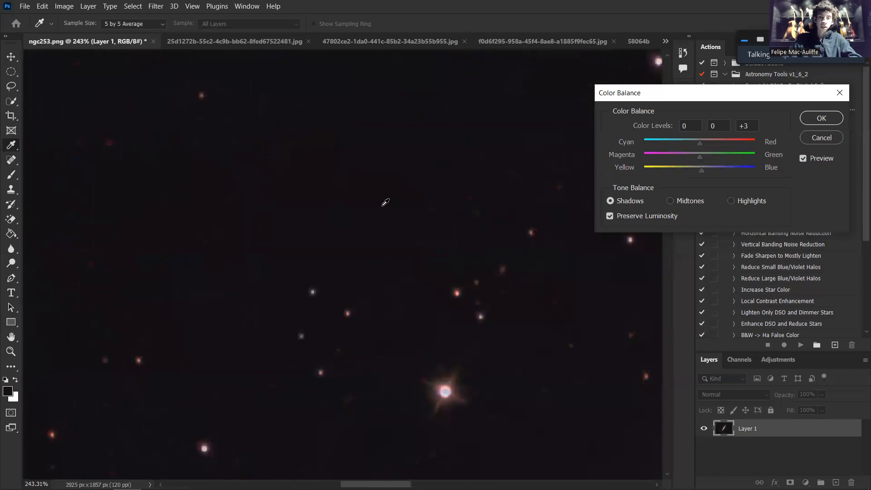
scroll(439, 229, "up", 5)
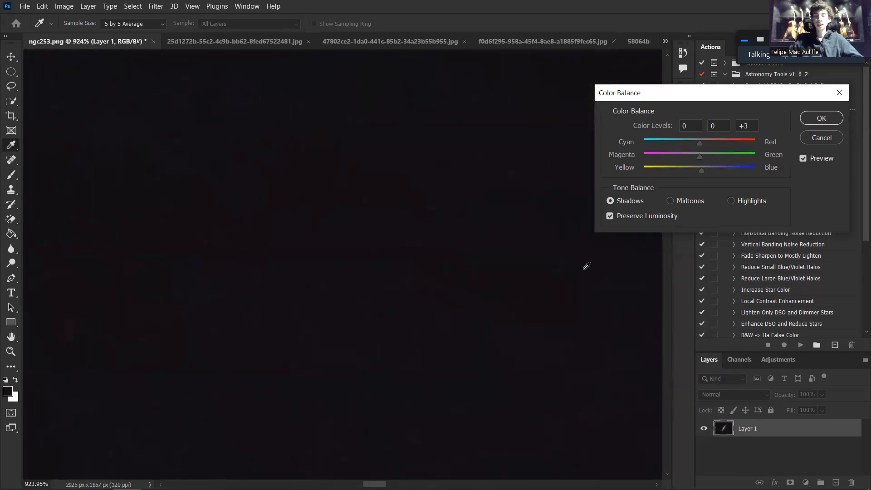
left_click(802, 160)
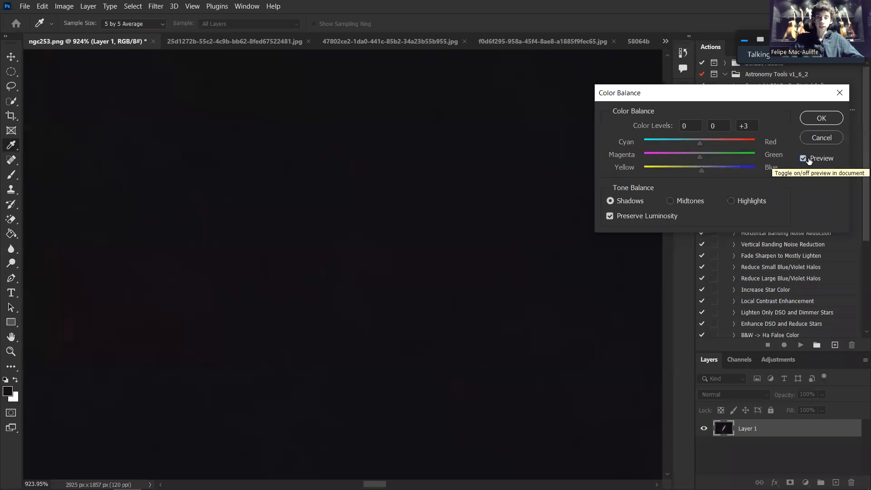
left_click(808, 161)
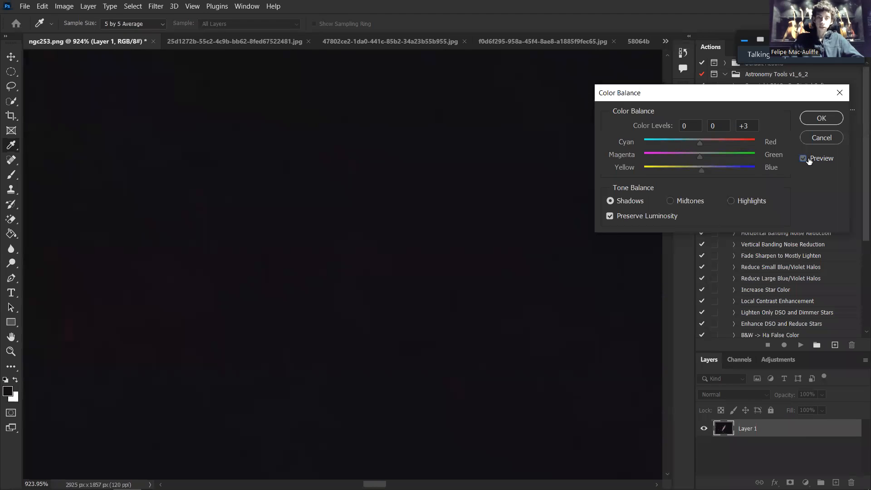
scroll(400, 245, "down", 6)
left_click(803, 159)
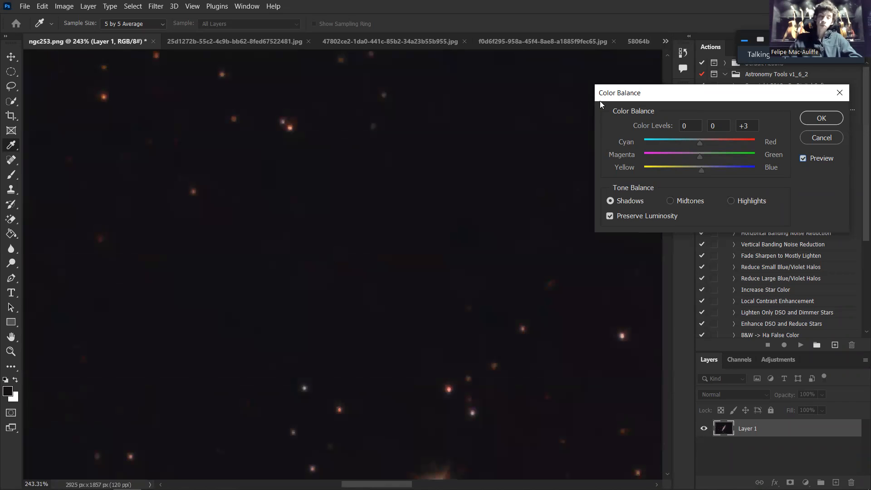
Reset the shadows' Yellow–Blue level to 0 and try a Cyan–Red level of +6
double_click(753, 126)
type("0")
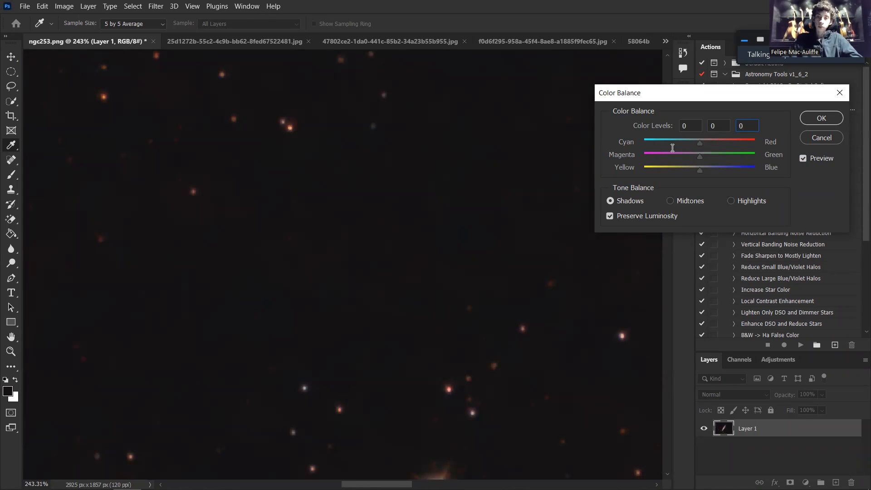
left_click_drag(700, 143, 703, 143)
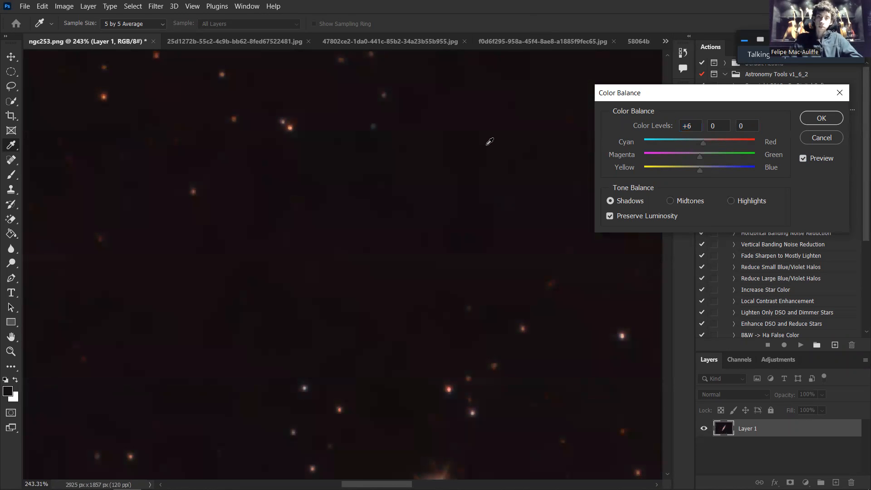
Set the shadows' Cyan–Red level to -2 while viewing the background stars near the galaxy's upper tip
scroll(479, 175, "down", 11)
left_click_drag(616, 259, 278, 185)
scroll(411, 176, "up", 4)
scroll(413, 174, "up", 3)
left_click_drag(396, 123, 713, 229)
left_click_drag(700, 143, 698, 143)
left_click_drag(142, 220, 347, 197)
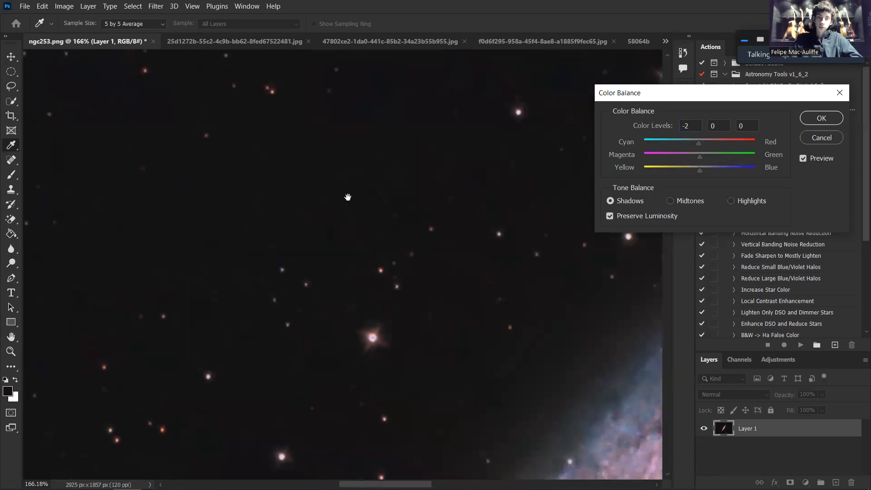
Compare the whole image with and without the cyan shadow shift, and examine the background sky at pixel level
key("ctrl+0")
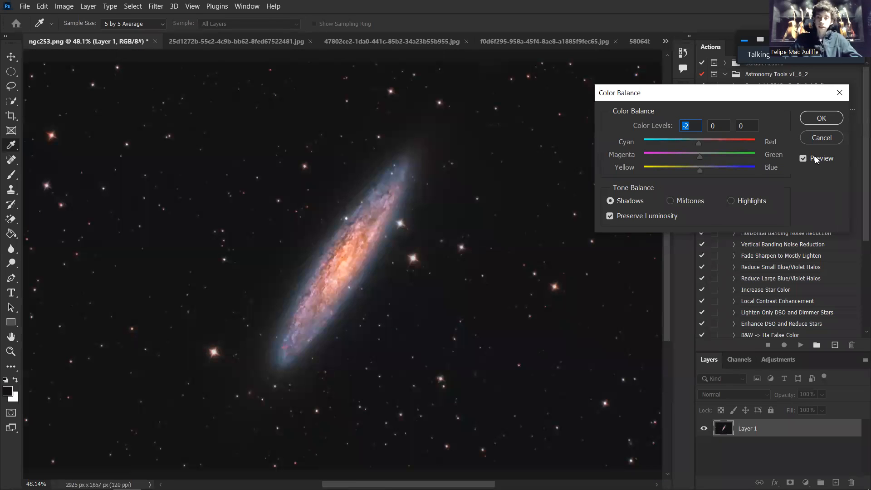
left_click(813, 158)
left_click(812, 158)
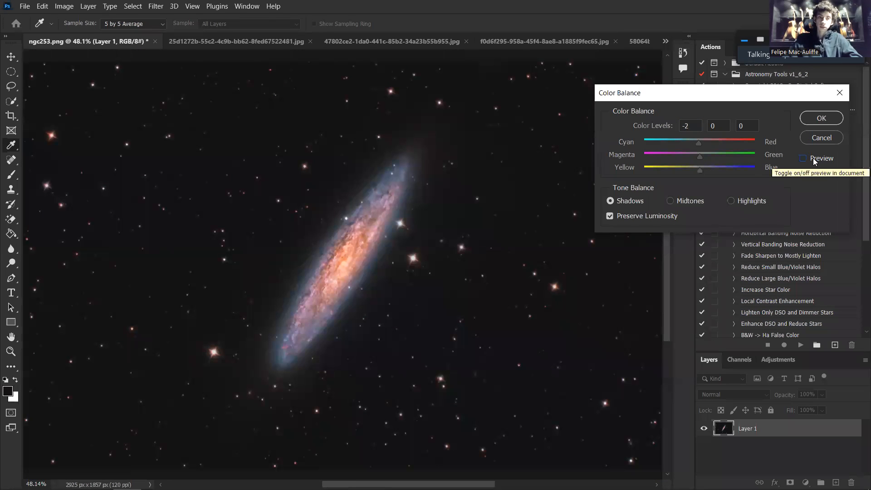
scroll(282, 145, "up", 1)
scroll(281, 145, "up", 8)
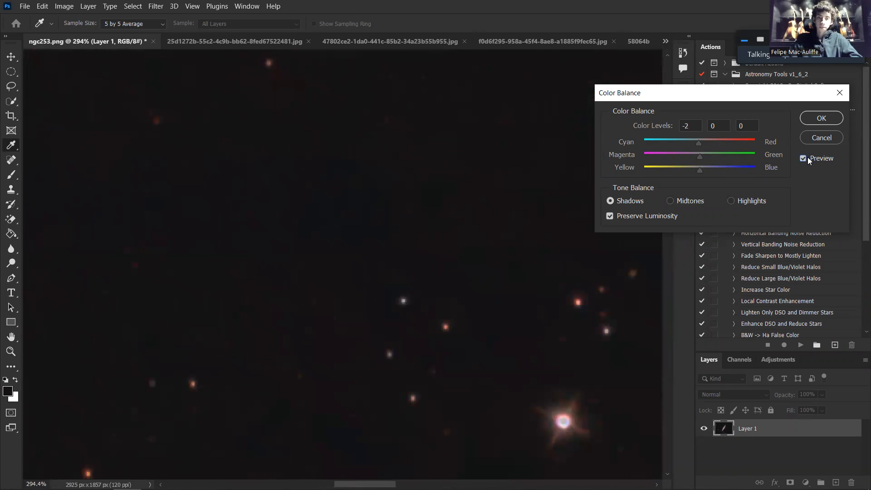
scroll(308, 205, "up", 4)
scroll(307, 206, "up", 4)
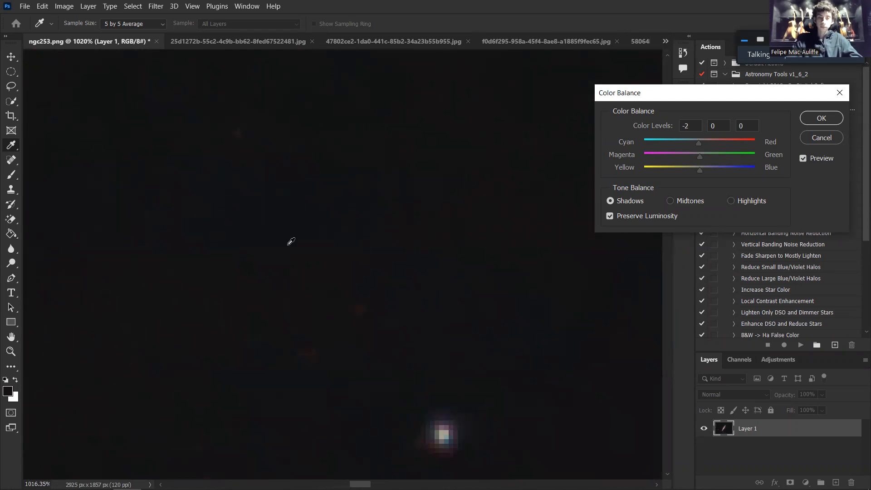
Compare the whole image with and without the -2 Cyan–Red shadow shift, and apply the Color Balance adjustment
key("ctrl+0")
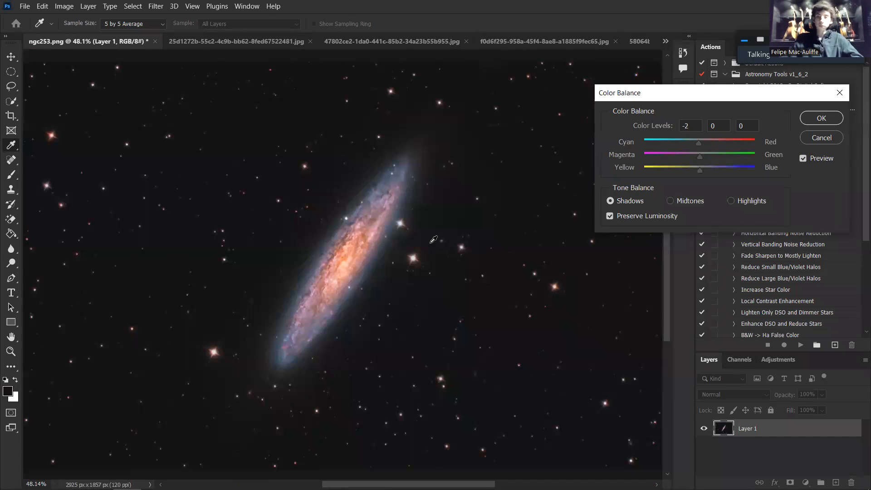
left_click(806, 160)
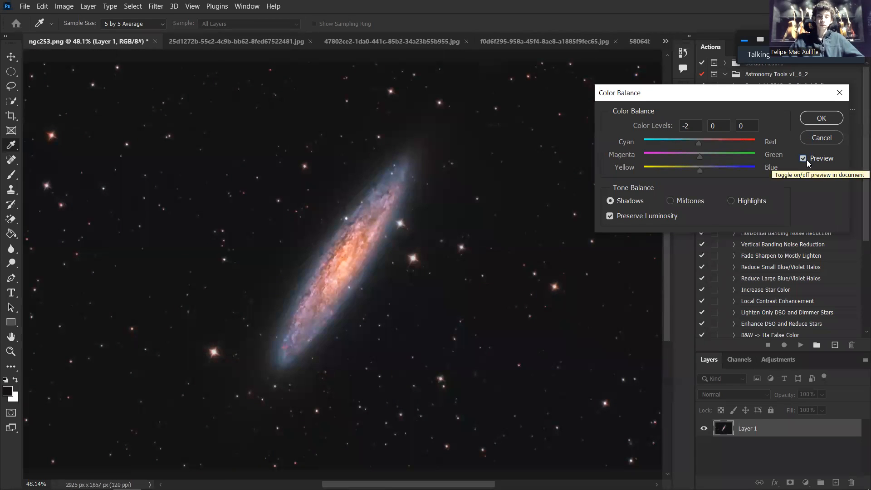
left_click(811, 157)
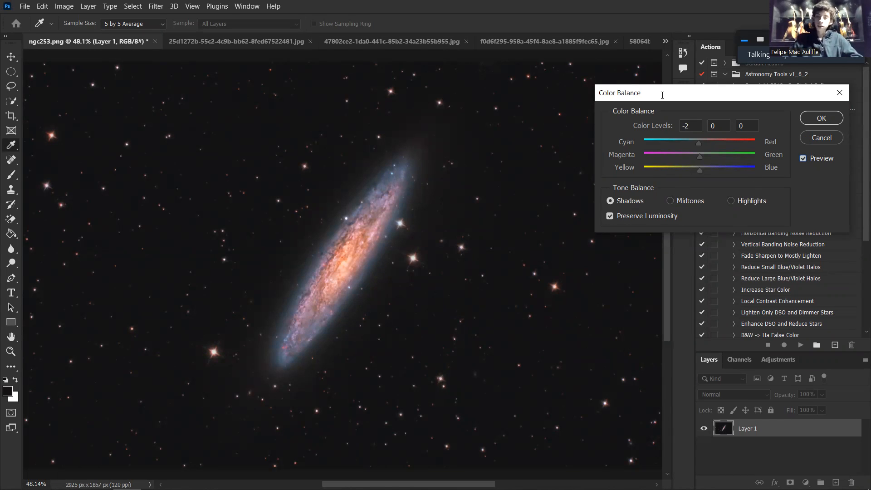
left_click_drag(660, 94, 641, 94)
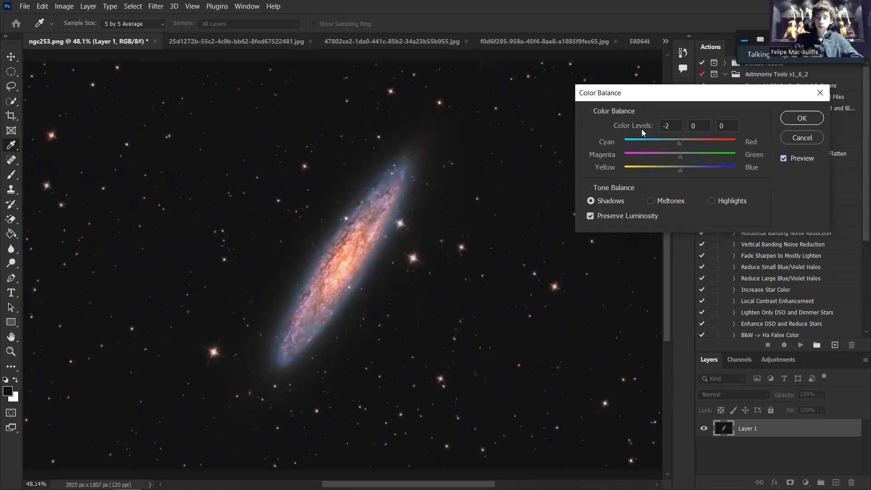
left_click_drag(630, 99, 625, 109)
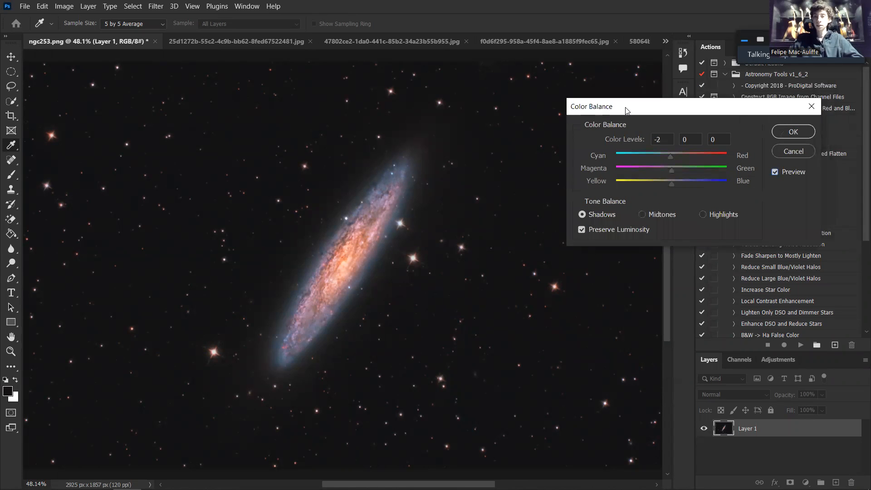
left_click(796, 136)
left_click(63, 6)
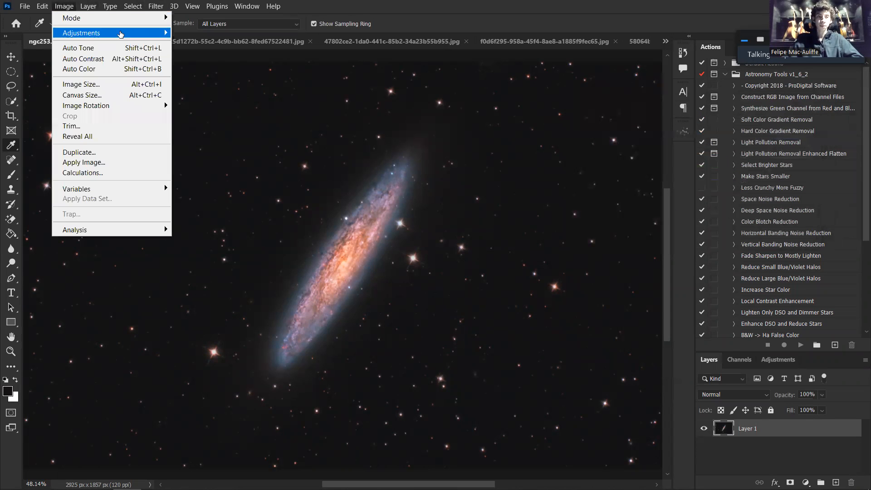
mouse_move(113, 33)
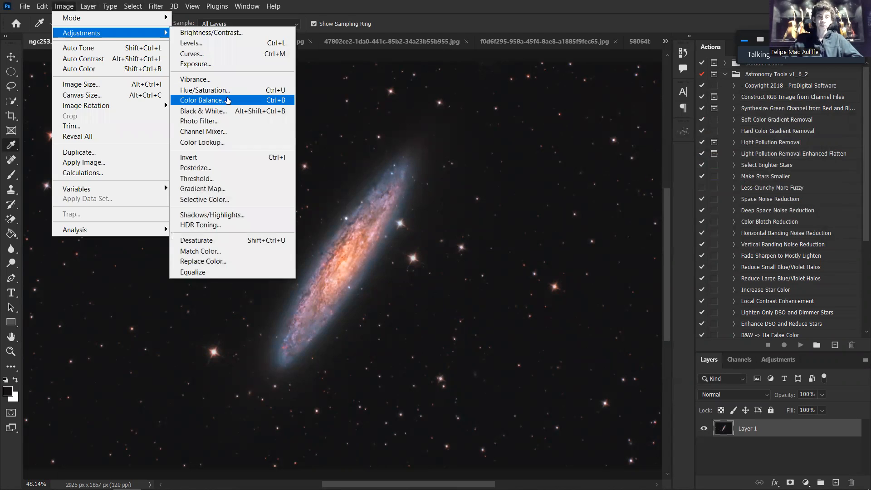
left_click(227, 100)
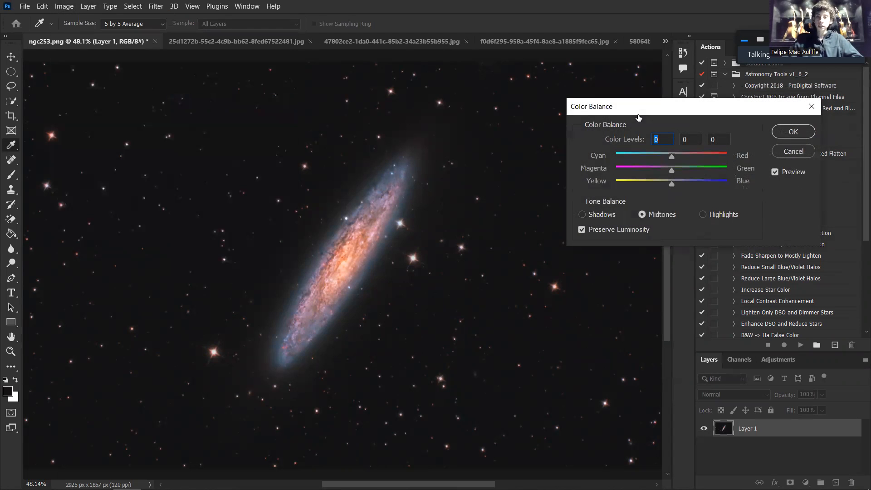
left_click(795, 151)
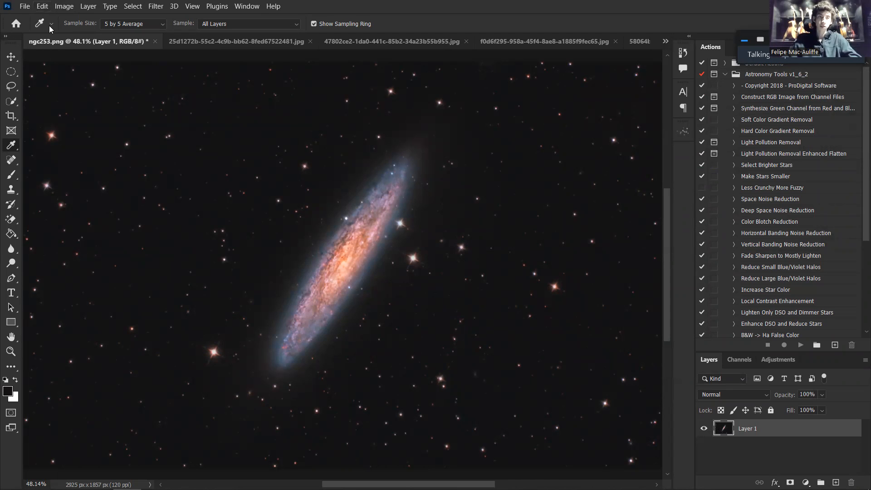
Undo and redo the Color Balance adjustment to compare the background before and after
left_click(43, 7)
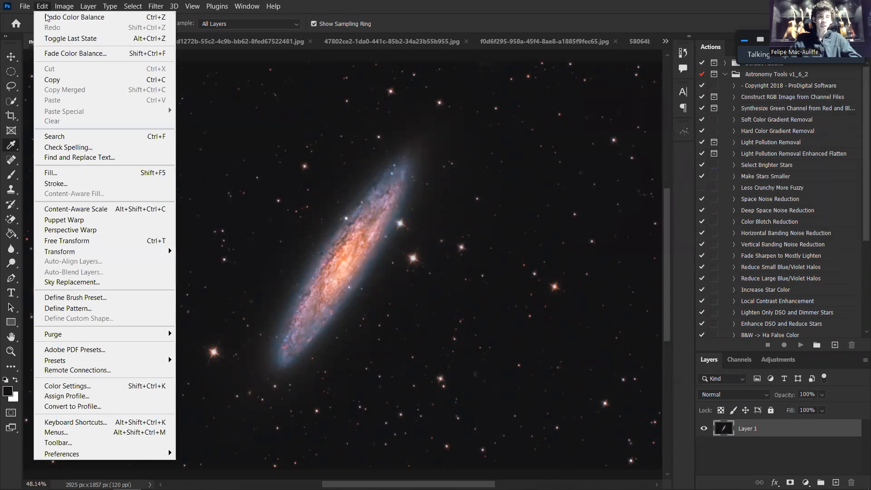
left_click(49, 17)
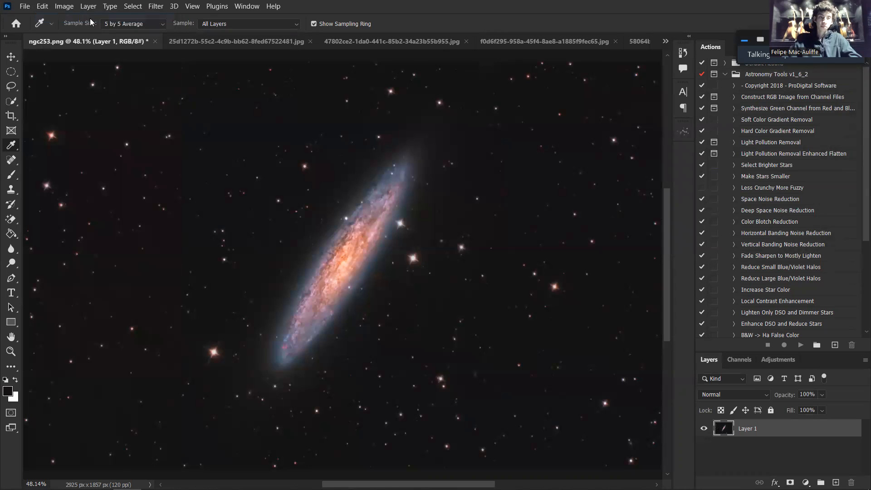
left_click(43, 5)
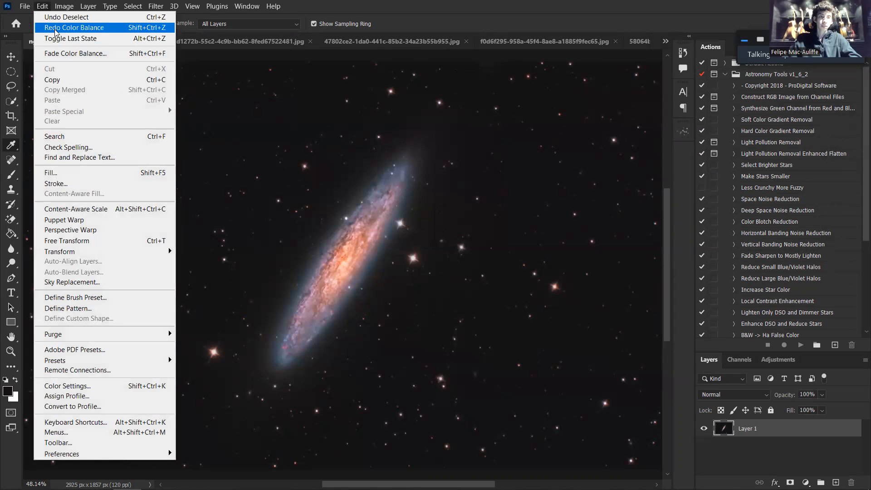
left_click(72, 28)
left_click(43, 6)
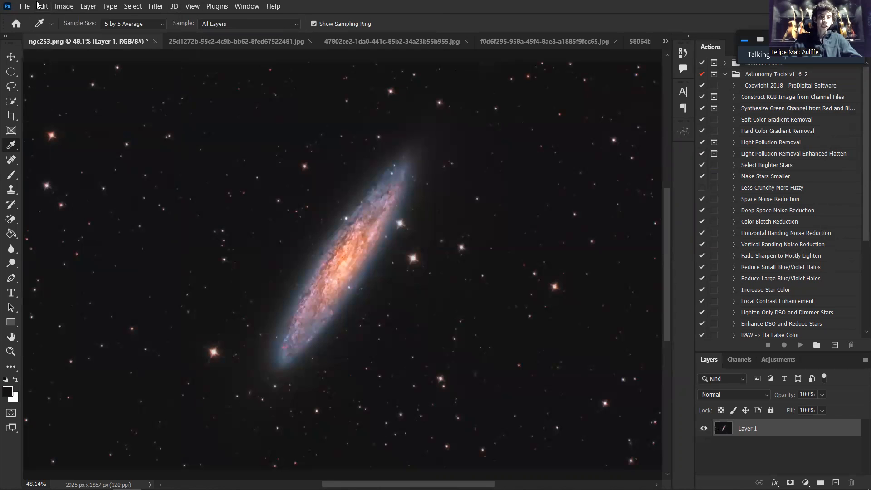
Start a new Color Balance adjustment on Layer 1 and target the highlights
left_click(69, 8)
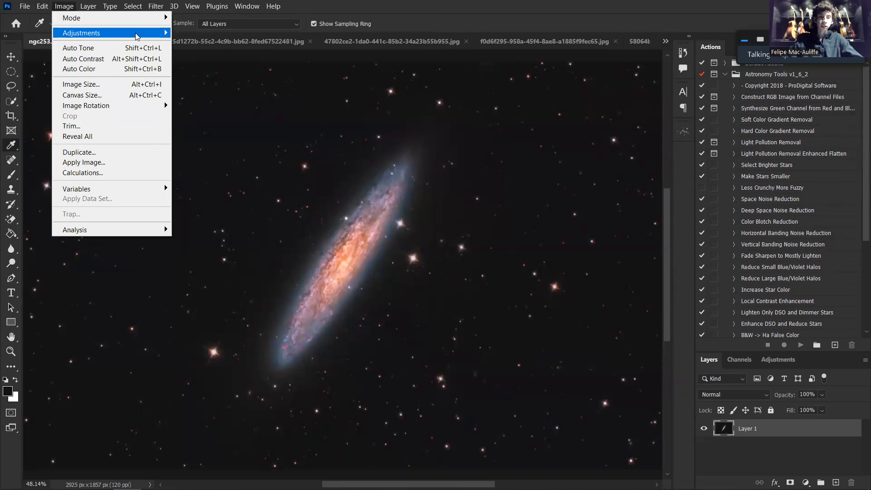
mouse_move(137, 34)
left_click(229, 101)
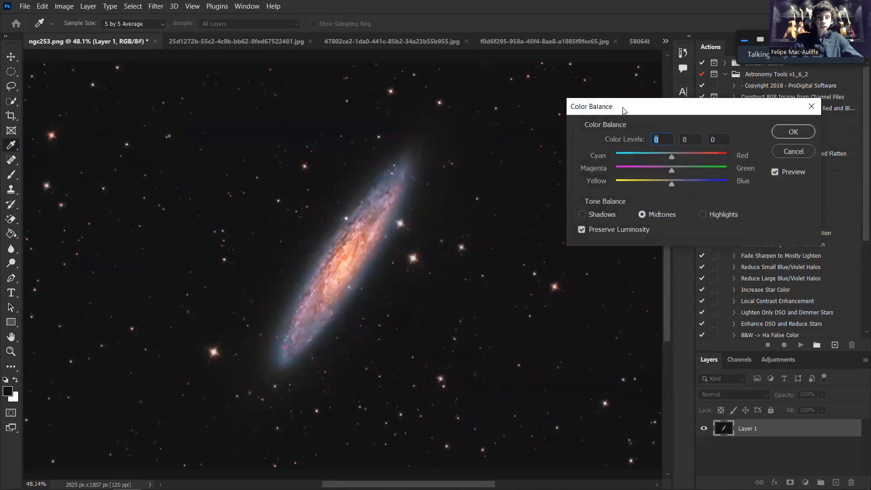
left_click_drag(617, 113, 592, 112)
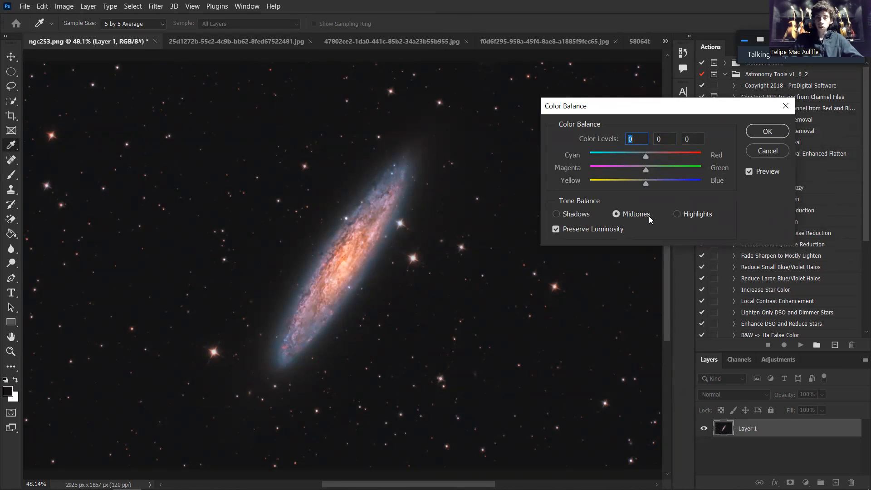
left_click(690, 213)
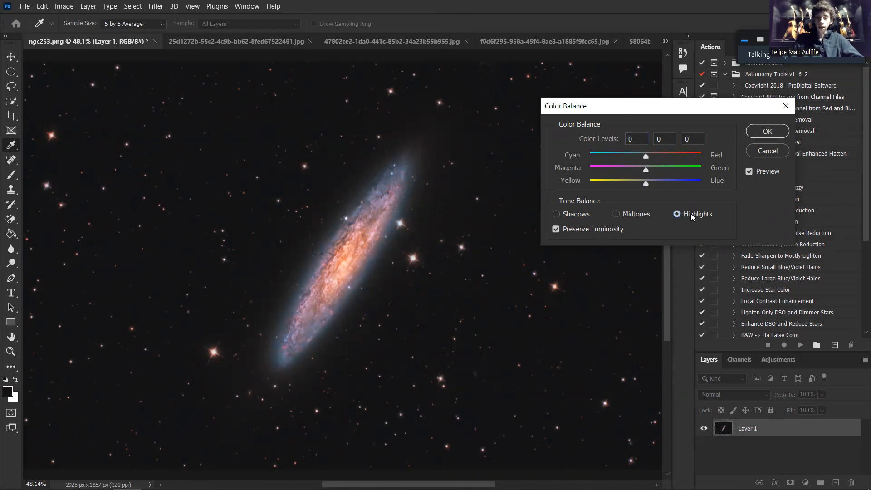
Try shifting the highlights towards red, and set their Cyan–Red level to -9 while viewing the galaxy's core
scroll(430, 276, "up", 5)
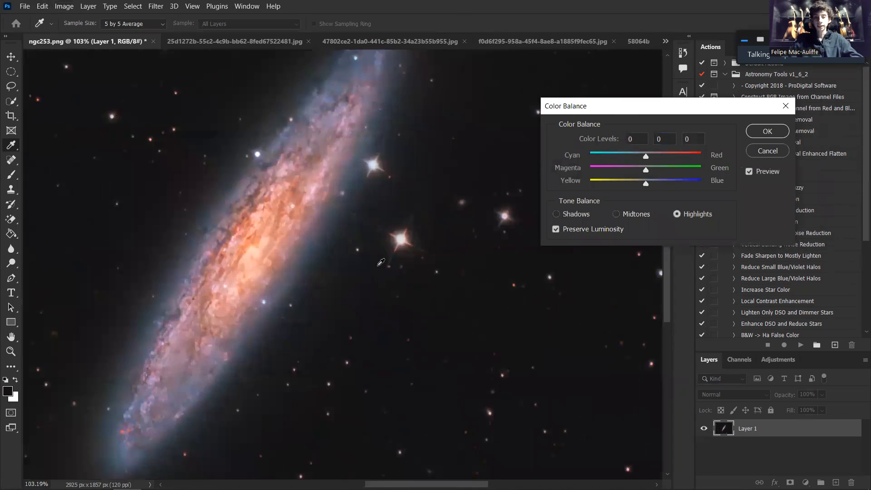
scroll(298, 271, "down", 3)
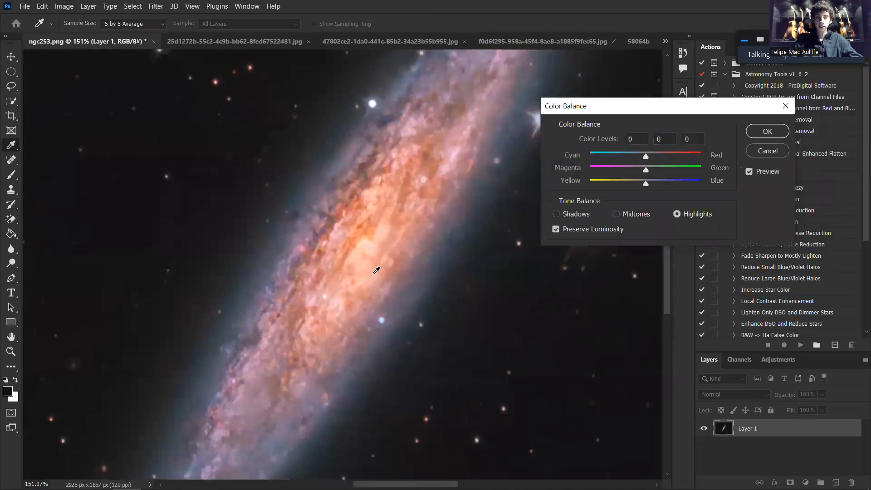
scroll(354, 216, "up", 4)
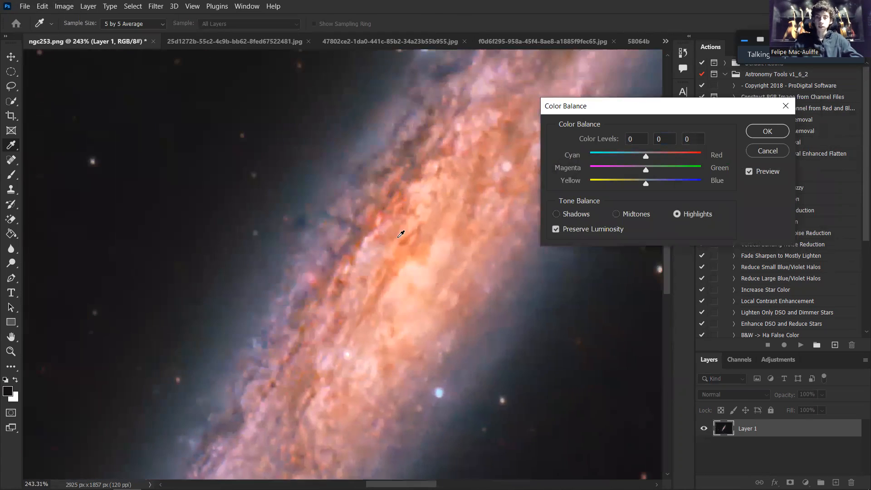
scroll(358, 180, "down", 3)
left_click_drag(645, 156, 637, 156)
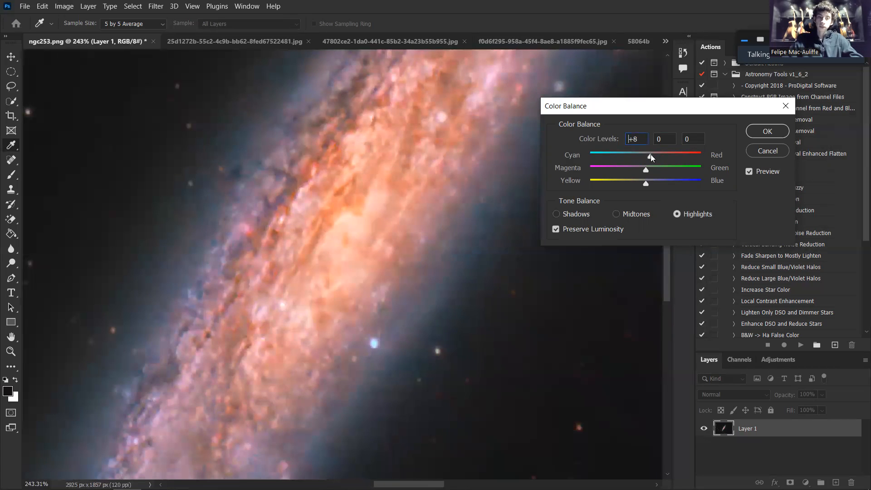
type("0")
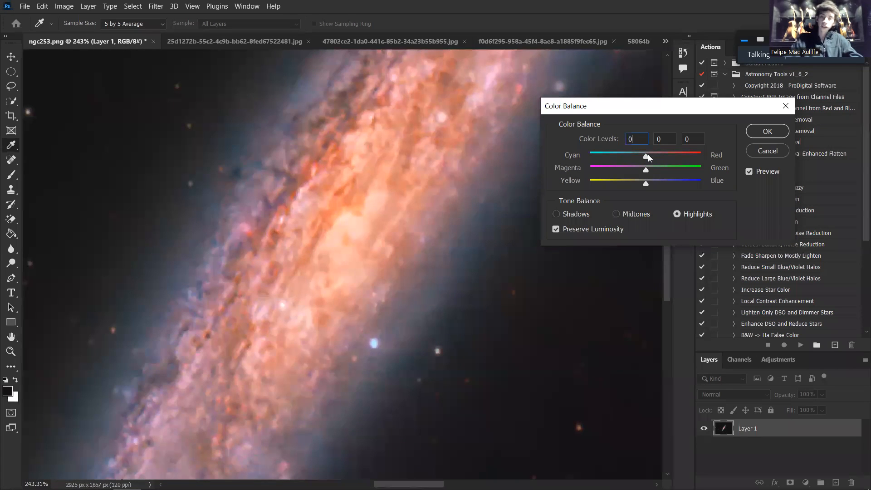
scroll(412, 163, "down", 3)
scroll(442, 156, "up", 3)
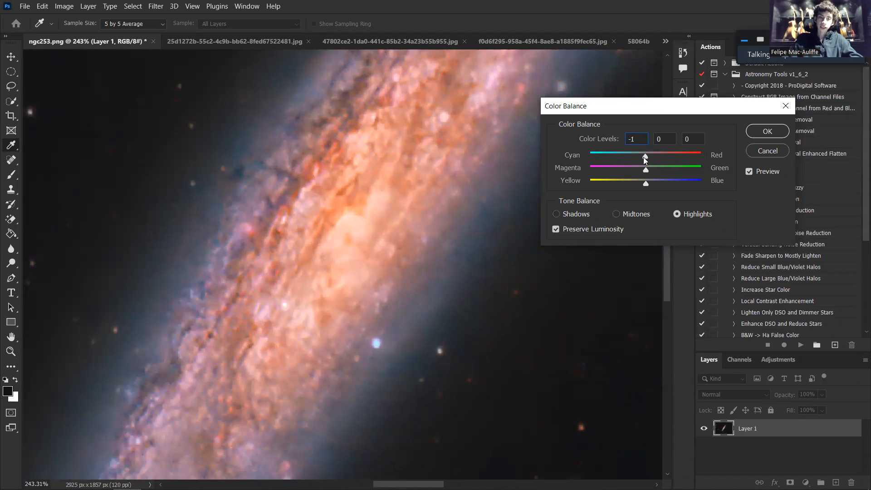
left_click(640, 157)
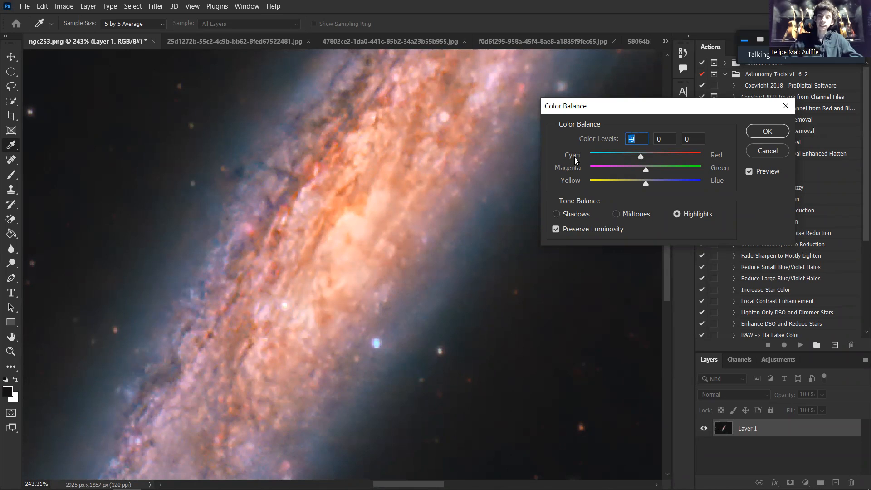
Try a Magenta–Green level of +13 on the highlights and reset it to 0
key("ctrl+0")
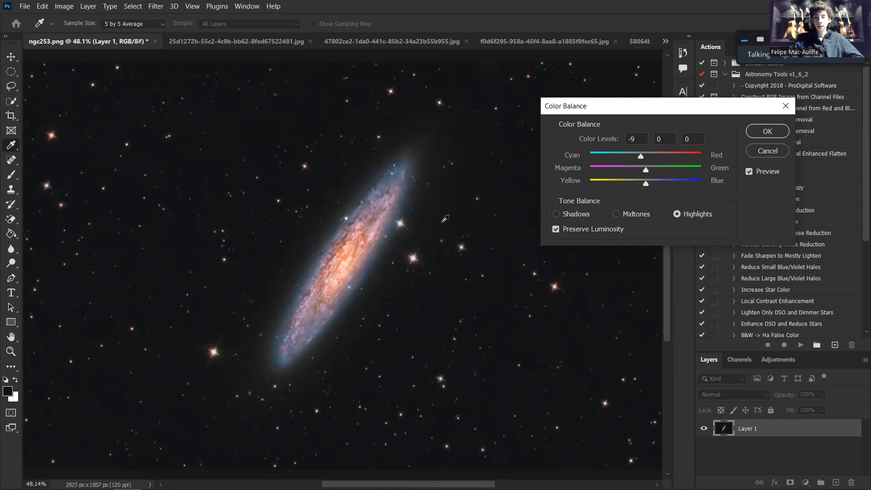
scroll(341, 278, "up", 2)
scroll(342, 277, "up", 5)
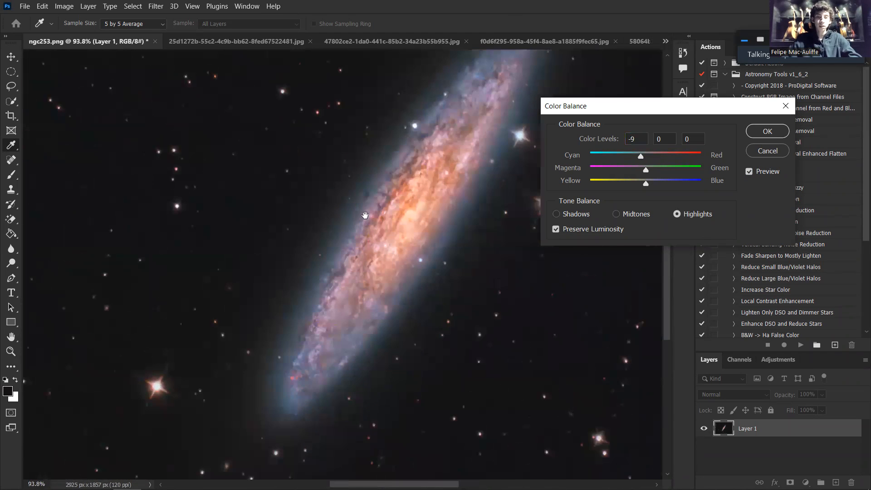
scroll(343, 257, "down", 4)
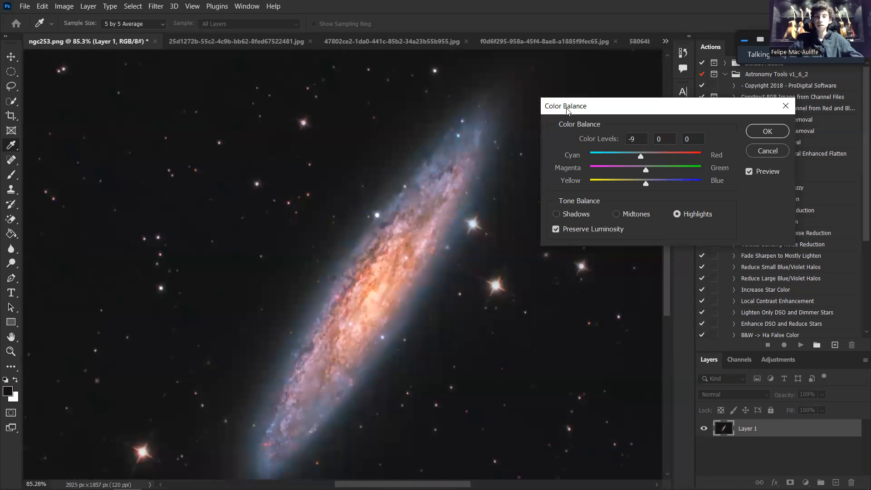
left_click_drag(644, 168, 653, 171)
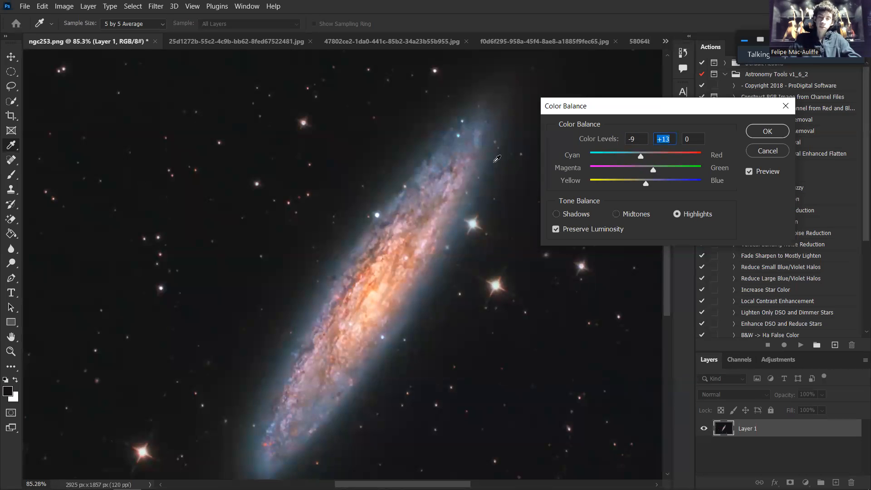
left_click_drag(458, 295, 480, 202)
double_click(669, 137)
type("0")
Try a Yellow–Blue level of +20 on the highlights and reset it to 0
mouse_move(645, 182)
left_mouse_down()
mouse_move(636, 182)
mouse_move(656, 182)
left_mouse_up()
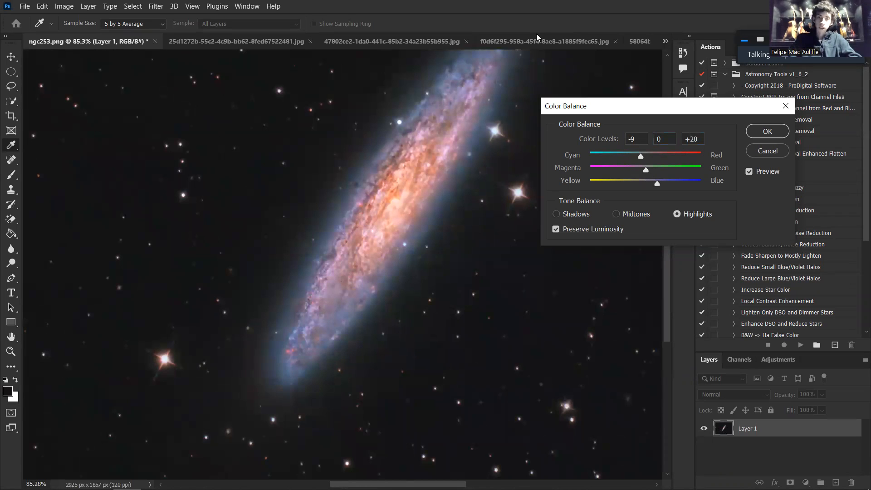
scroll(536, 35, "down", 6)
scroll(385, 247, "up", 5)
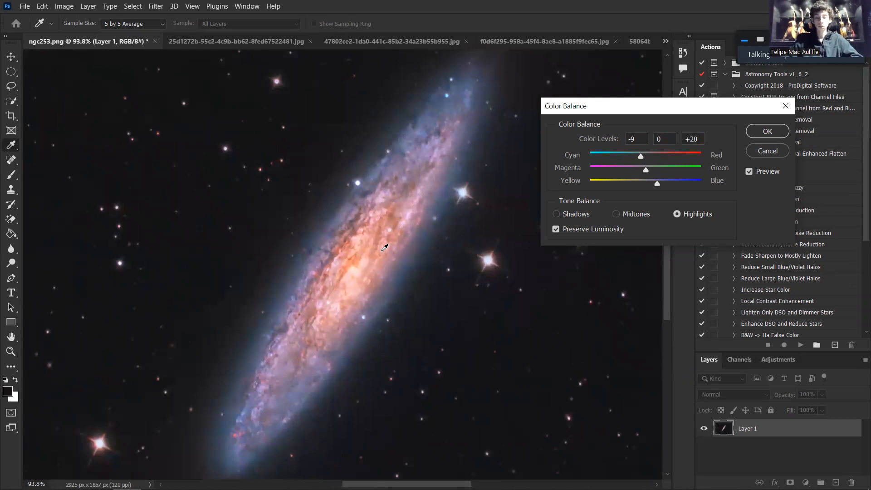
left_click_drag(701, 139, 651, 131)
type("0")
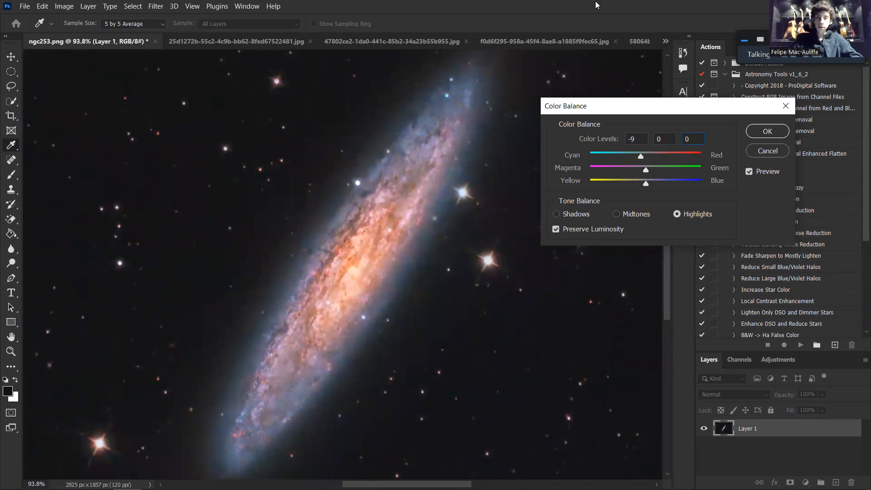
Compare the galaxy's core and the background stars with and without the cyan highlight shift
key("ctrl+0")
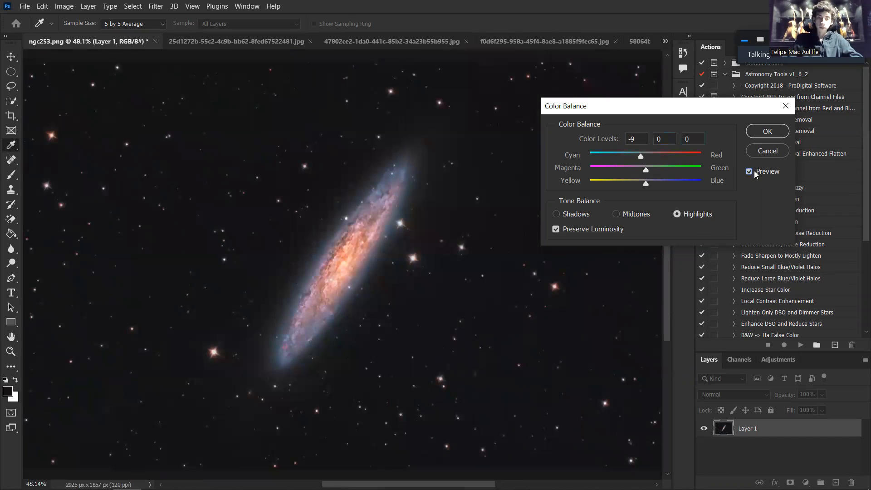
scroll(468, 217, "up", 5)
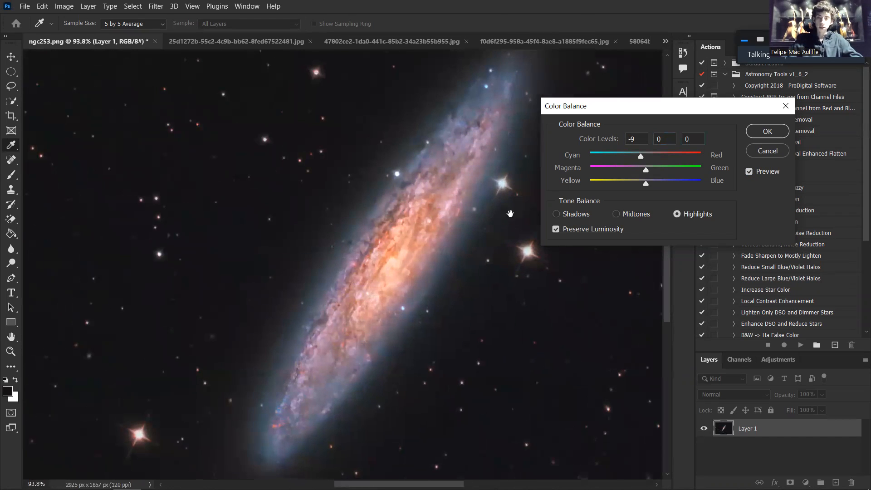
scroll(467, 217, "up", 2)
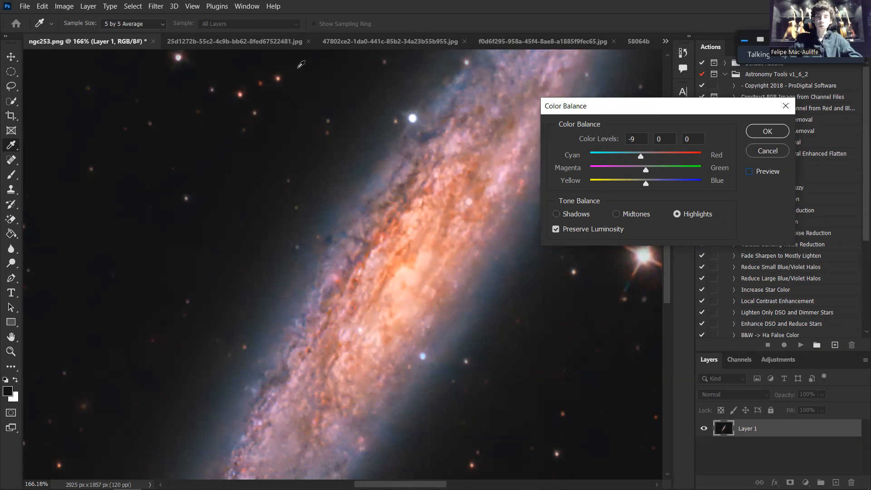
key("p")
left_click_drag(539, 276, 750, 180)
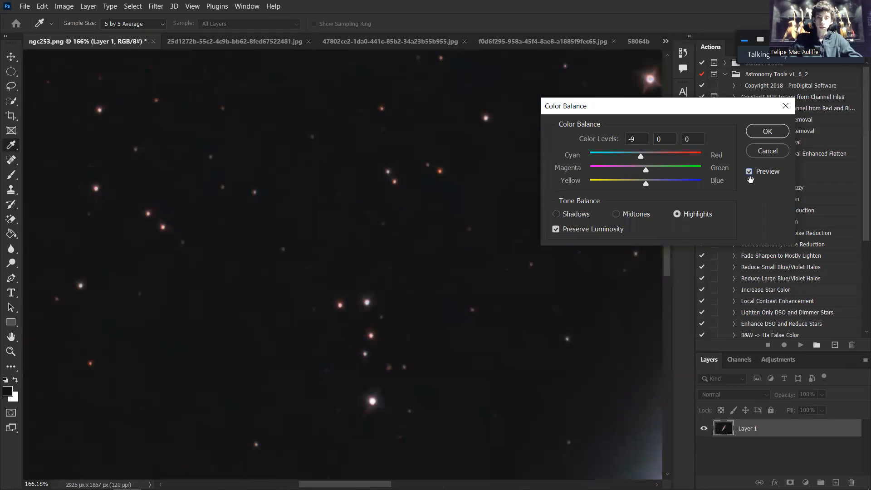
Compare the galaxy's bright disk with and without the highlight colour shift
left_click(749, 171)
left_click_drag(359, 233, 229, 258)
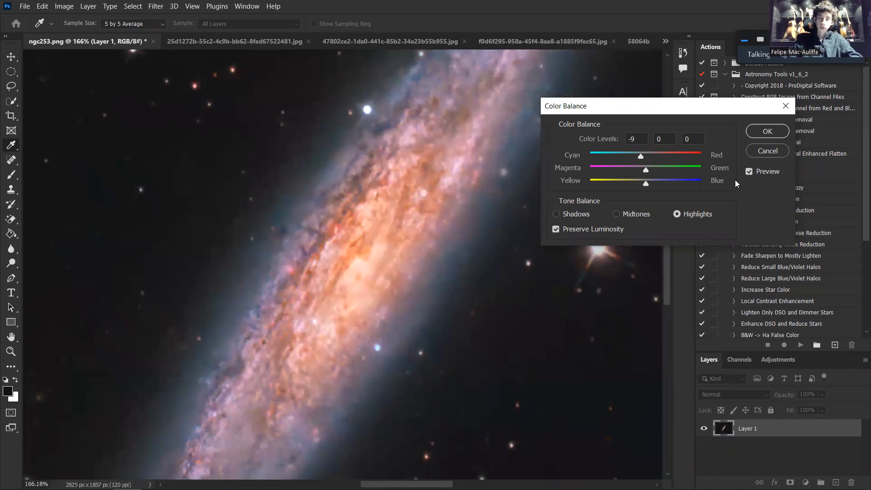
left_click(755, 170)
left_click(755, 171)
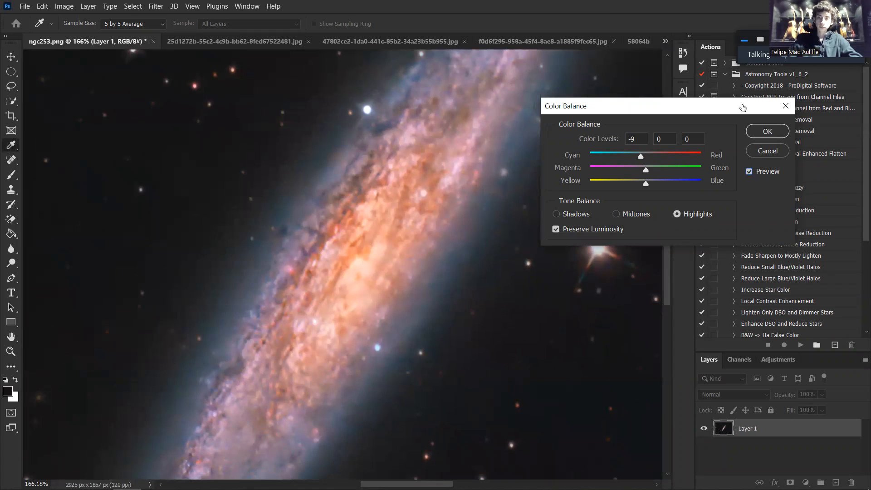
Inspect the bright star beside the galaxy up close with and without the Color Balance adjustment
left_click_drag(742, 109, 502, 84)
scroll(606, 266, "up", 14)
left_click_drag(444, 82, 706, 122)
left_click_drag(512, 119, 289, 160)
left_click(786, 182)
left_click(787, 182)
left_click(787, 182)
left_click(786, 182)
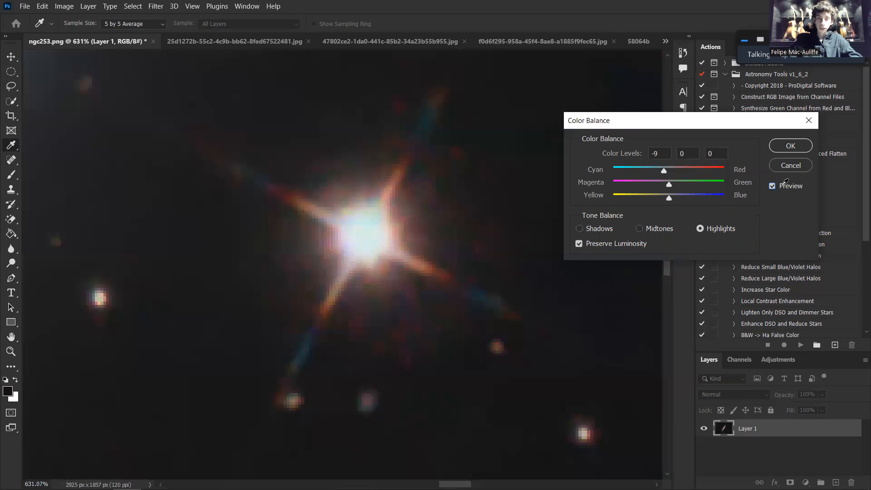
Fit the whole galaxy image in view and apply the Color Balance adjustment
scroll(376, 228, "up", 6)
scroll(366, 241, "down", 6)
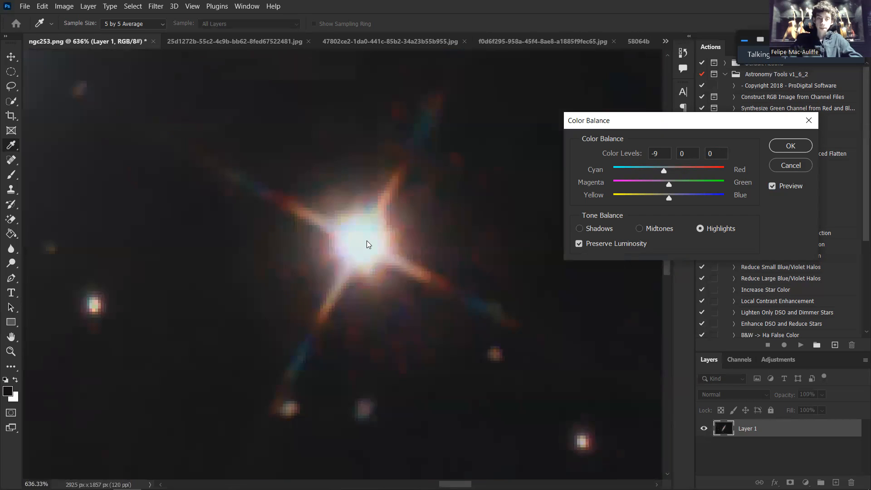
key("ctrl+0")
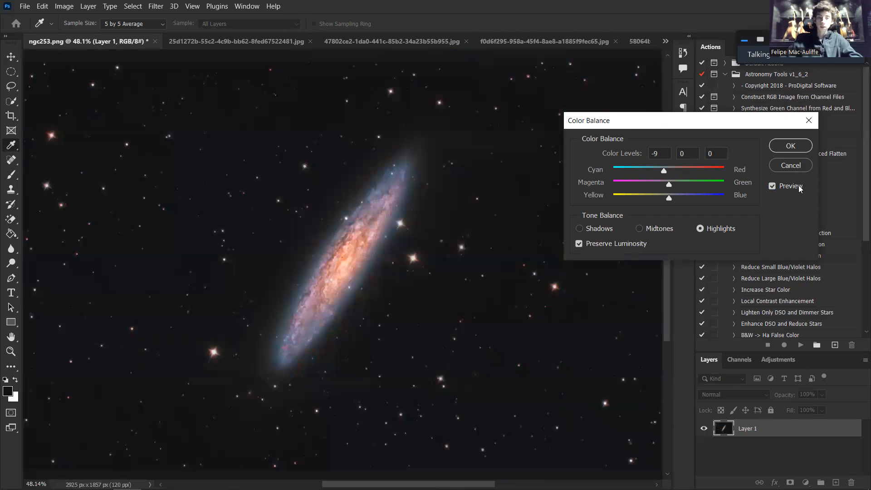
left_click(791, 152)
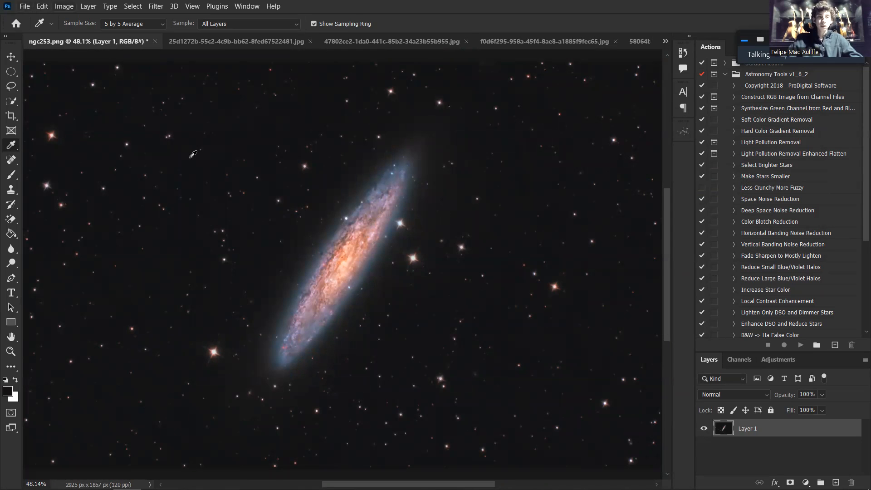
Switch to the red nebula image and start a Color Range selection of its Reds
left_click(200, 40)
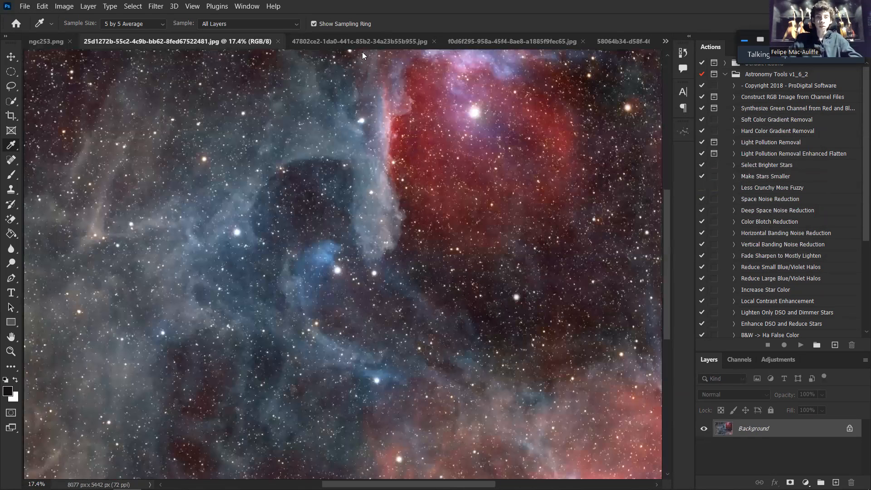
left_click(362, 51)
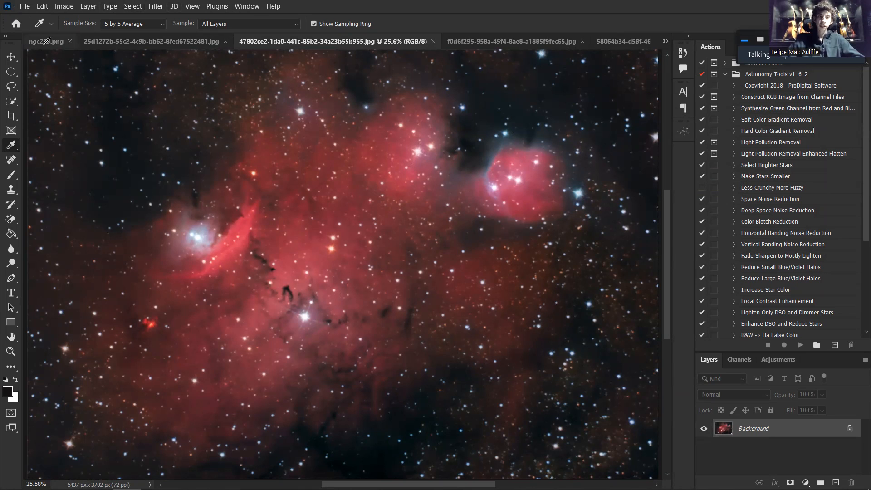
left_click(132, 6)
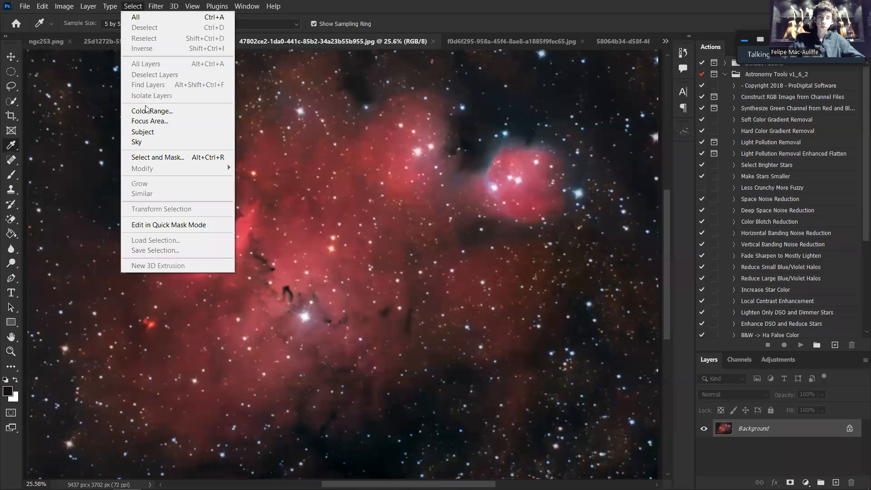
left_click(169, 111)
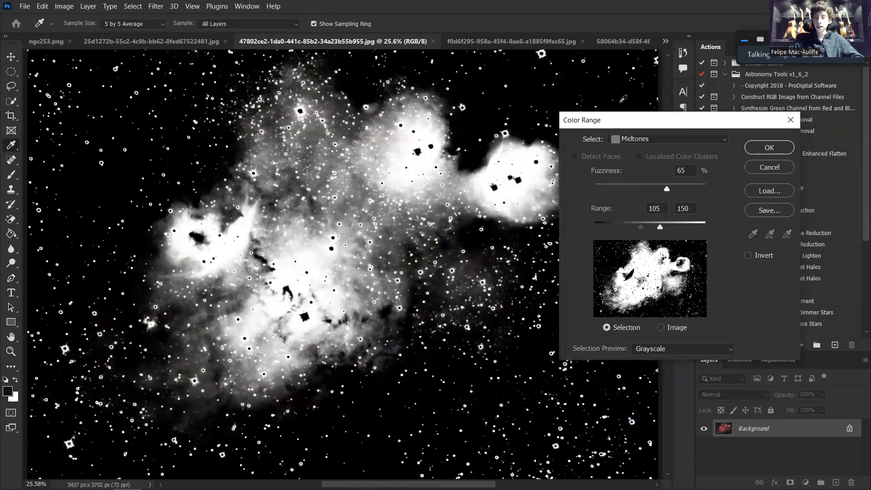
left_click(634, 137)
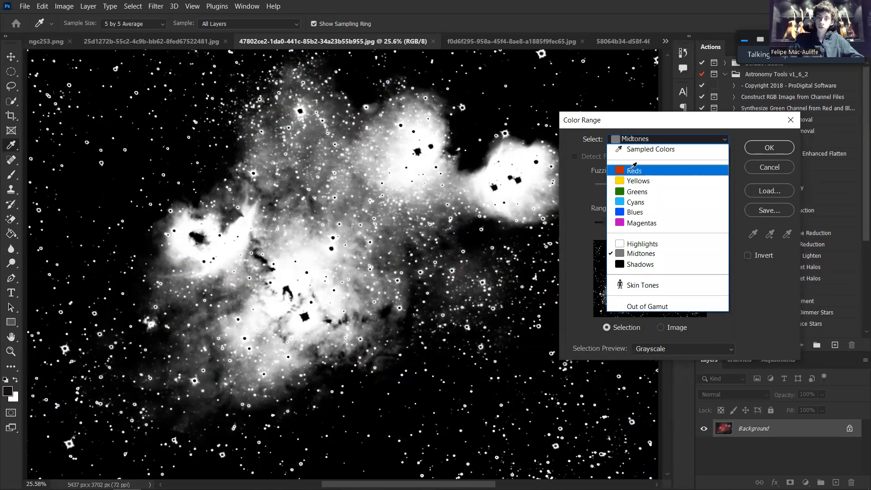
left_click(633, 170)
Preview the Yellows, Greens, Cyans and Blues ranges of the nebula image in Color Range
left_click_drag(614, 123, 698, 131)
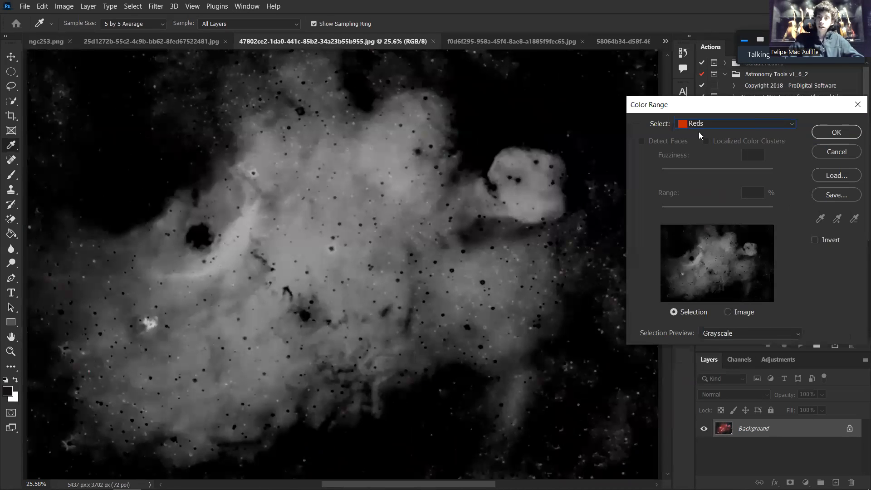
left_click(707, 124)
left_click(700, 164)
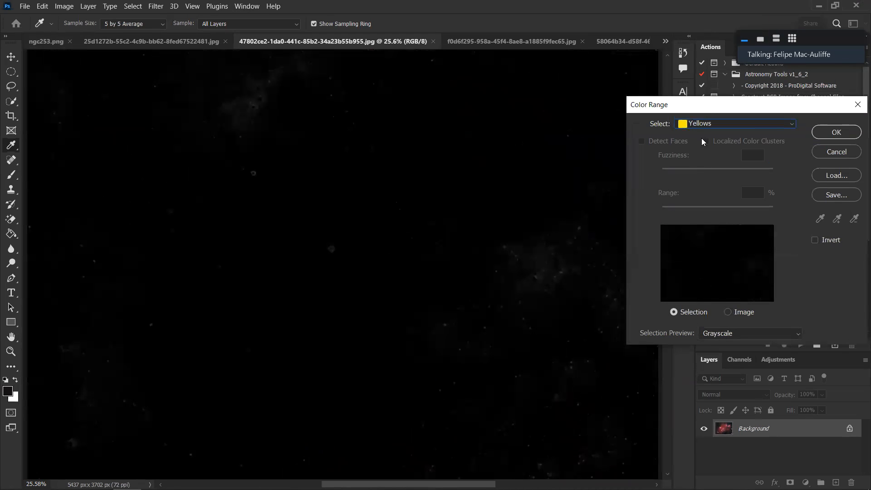
left_click(690, 124)
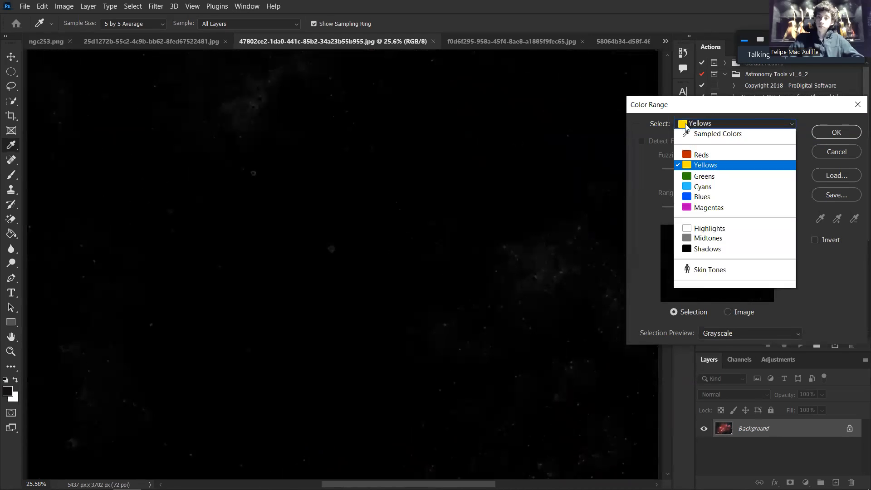
left_click(696, 173)
left_click(695, 121)
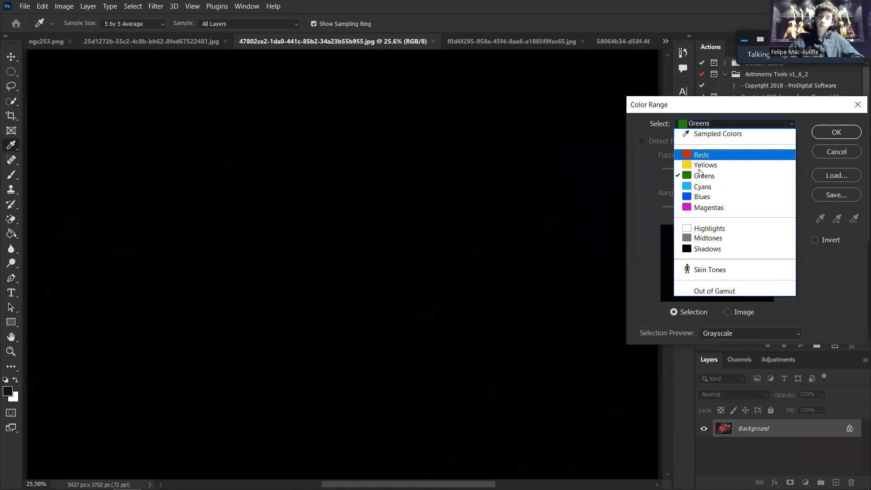
left_click(705, 186)
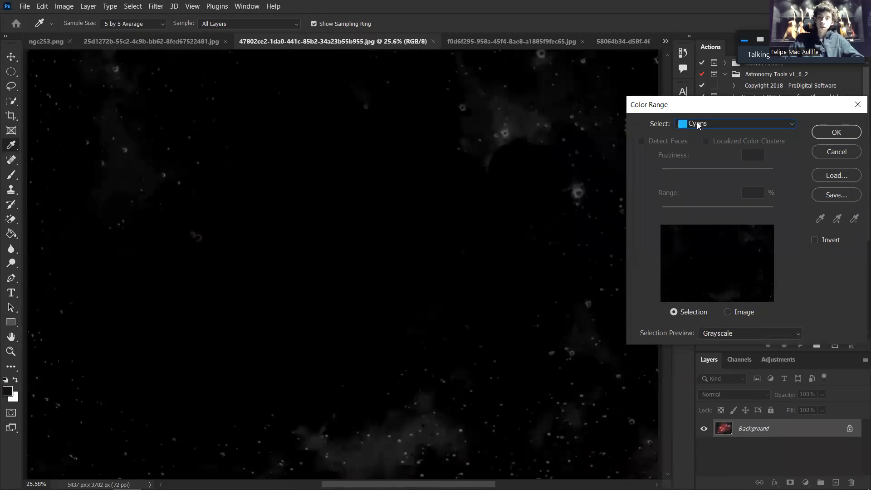
left_click_drag(692, 107, 667, 127)
left_click(710, 145)
left_click(684, 218)
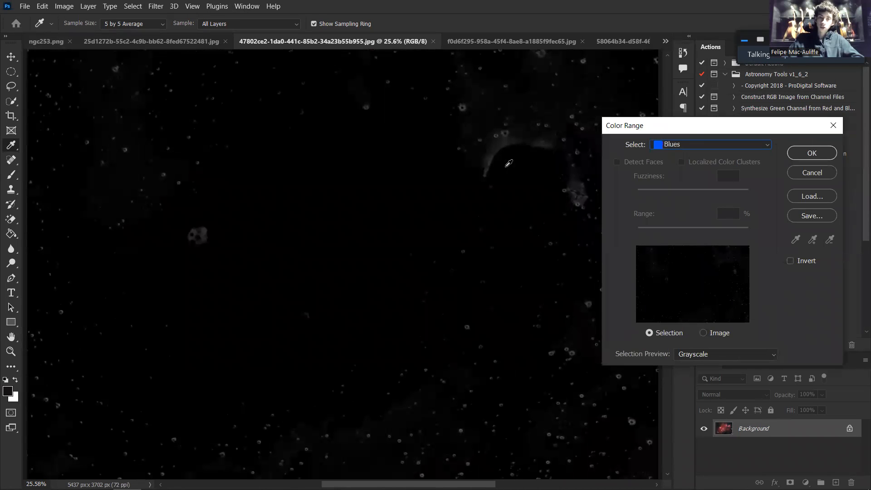
Set Color Range back to Reds and create the selection of the nebula's red areas
left_click(657, 144)
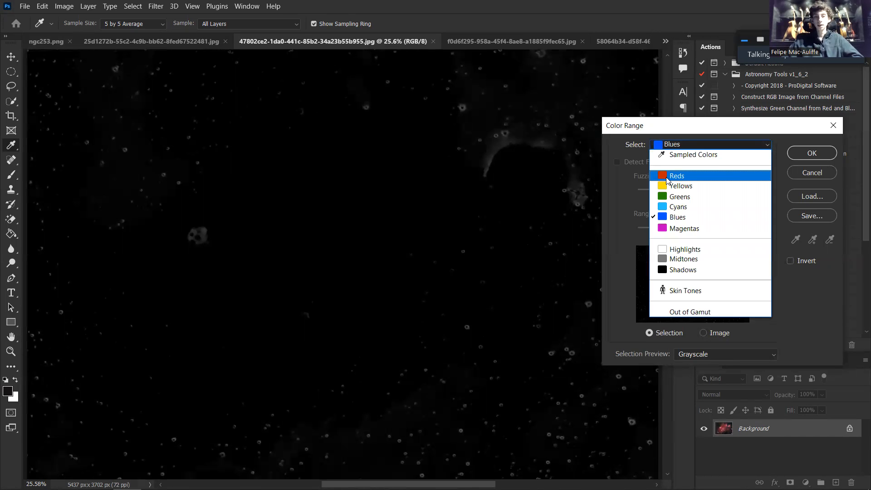
left_click(667, 177)
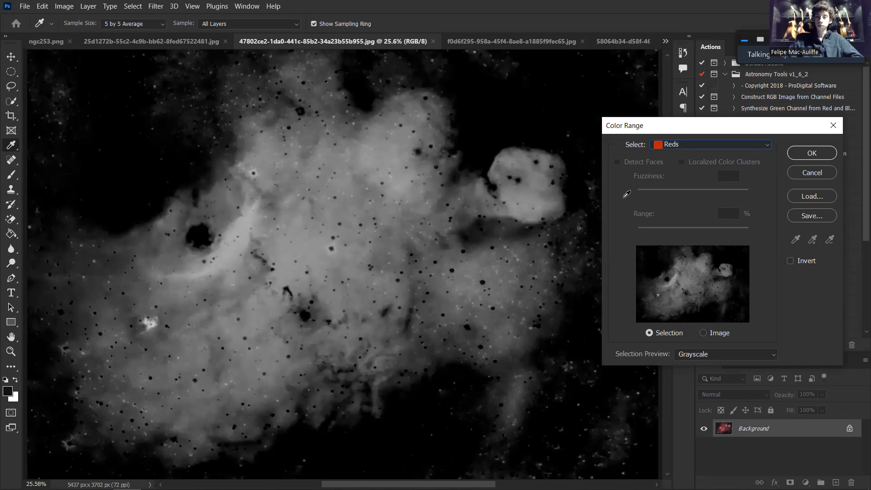
left_click(670, 144)
left_click(670, 144)
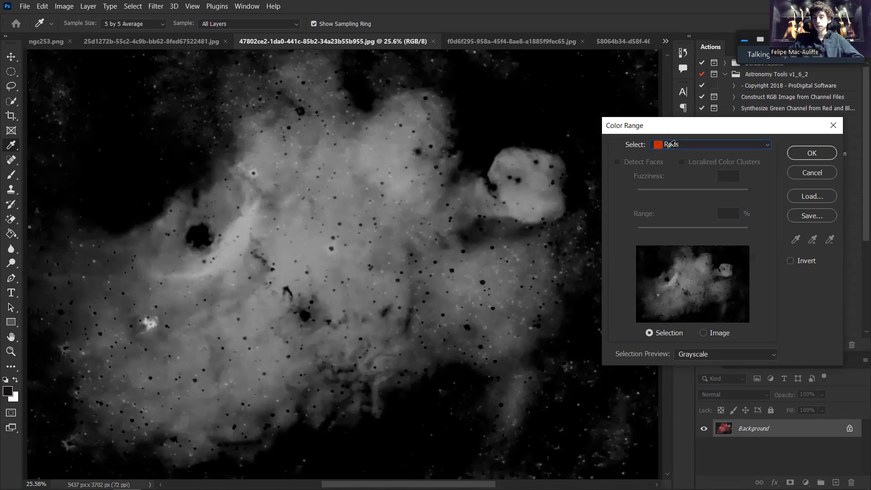
left_click_drag(637, 121, 603, 111)
left_click(644, 133)
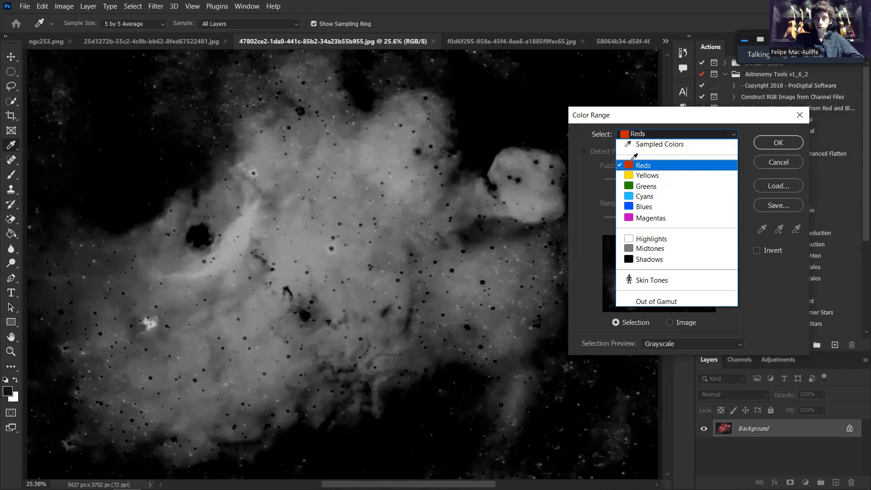
left_click(631, 162)
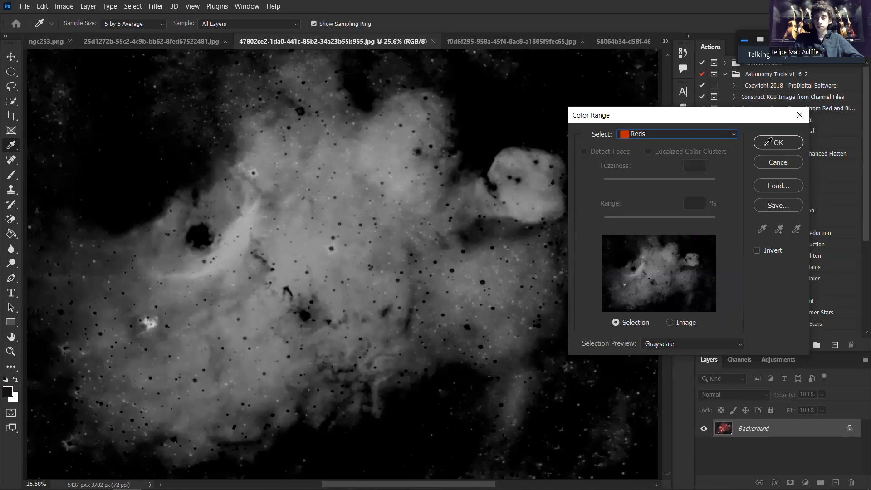
left_click(768, 142)
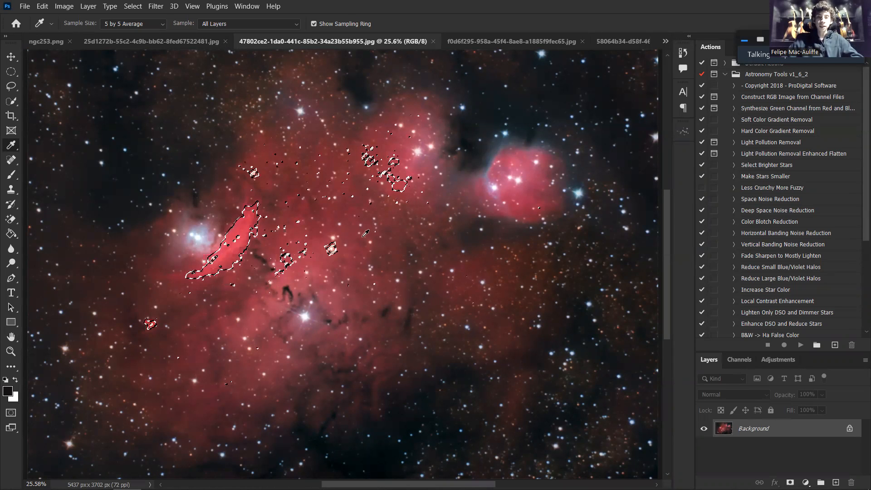
Open the reds selection in Select and Mask and inspect the mask's edge up close
left_click(131, 6)
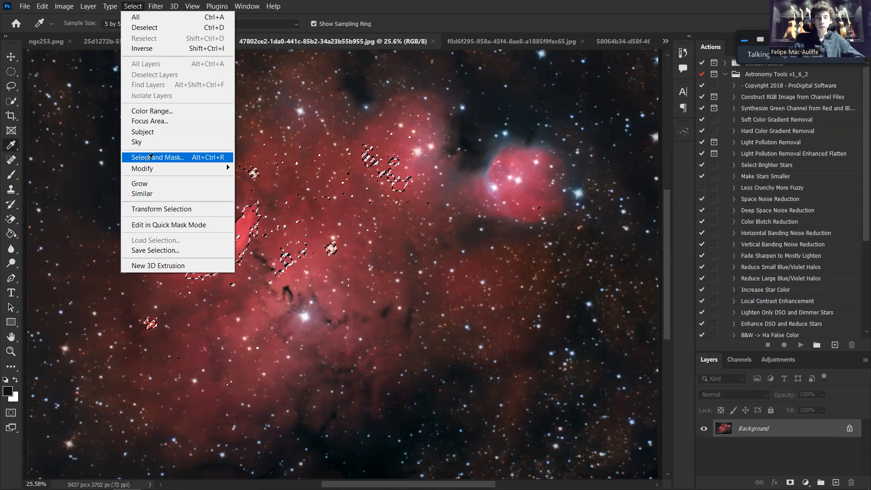
left_click(176, 157)
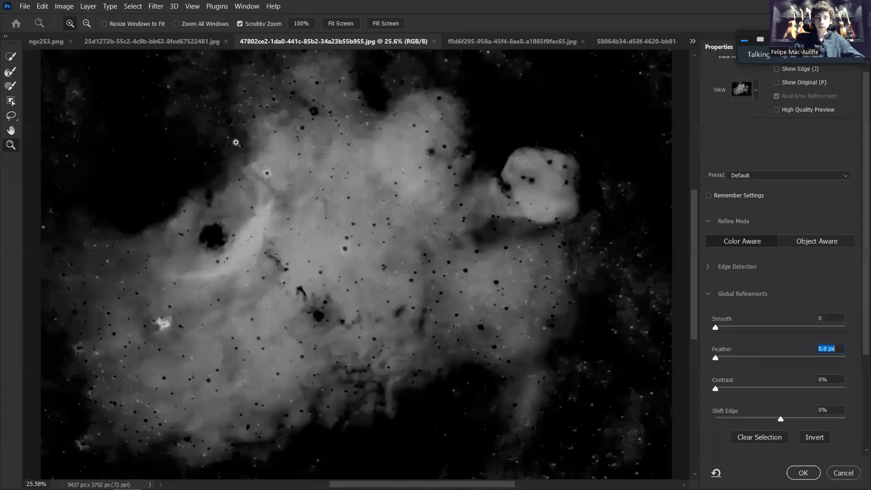
left_click_drag(223, 181, 384, 282)
key("space")
left_click_drag(369, 191, 394, 287)
key("space")
key("space")
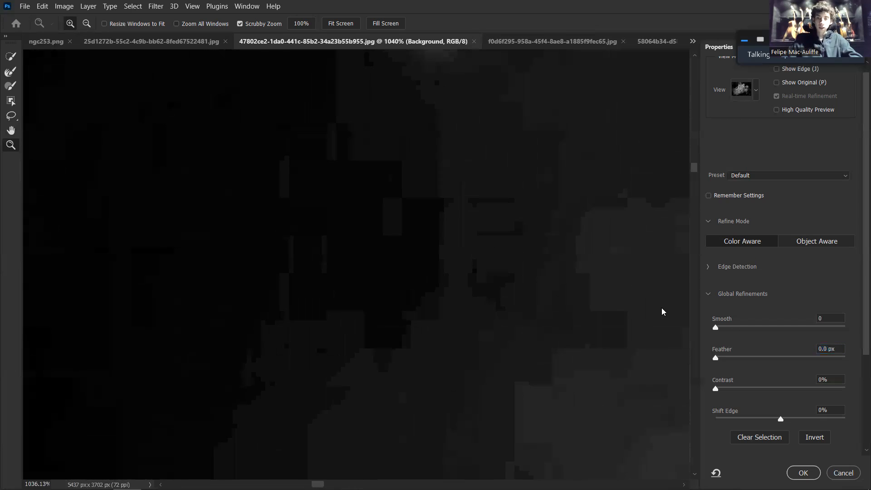
Feather the selection by 9.1 px and check the mask's edge and the whole nebula
left_click_drag(716, 360, 764, 359)
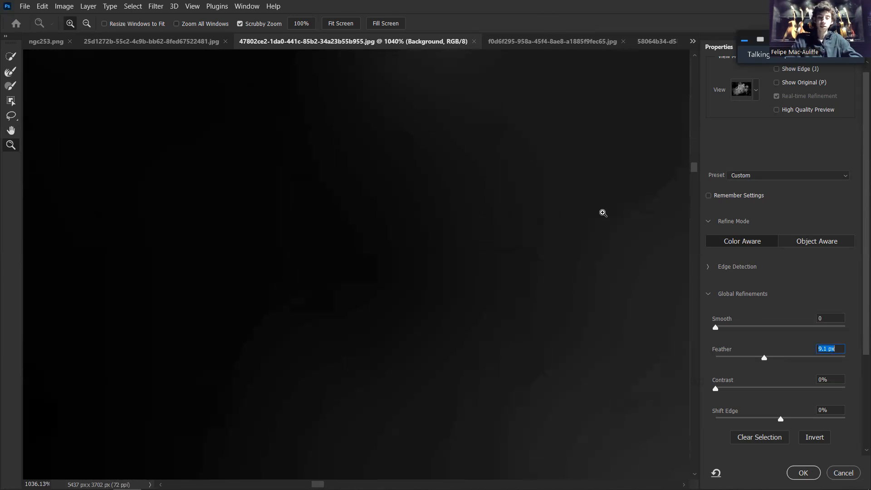
left_click_drag(184, 198, 77, 204)
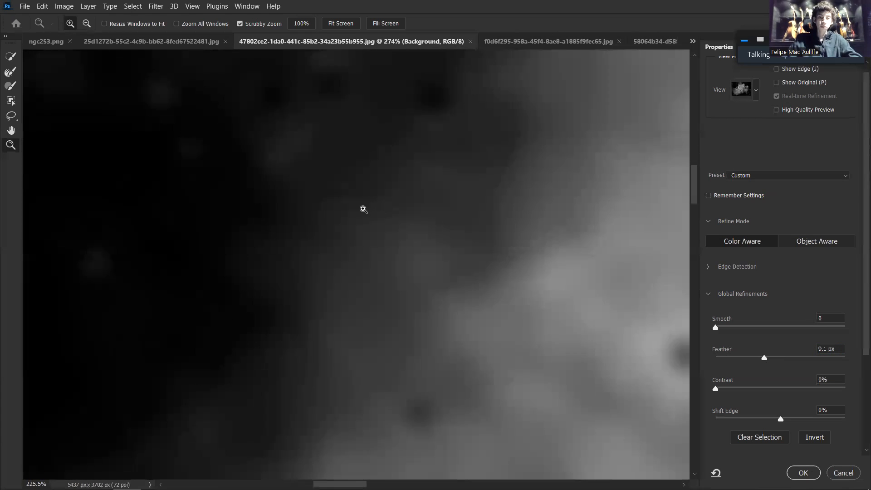
left_click_drag(364, 209, 294, 213)
left_click_drag(369, 241, 345, 230)
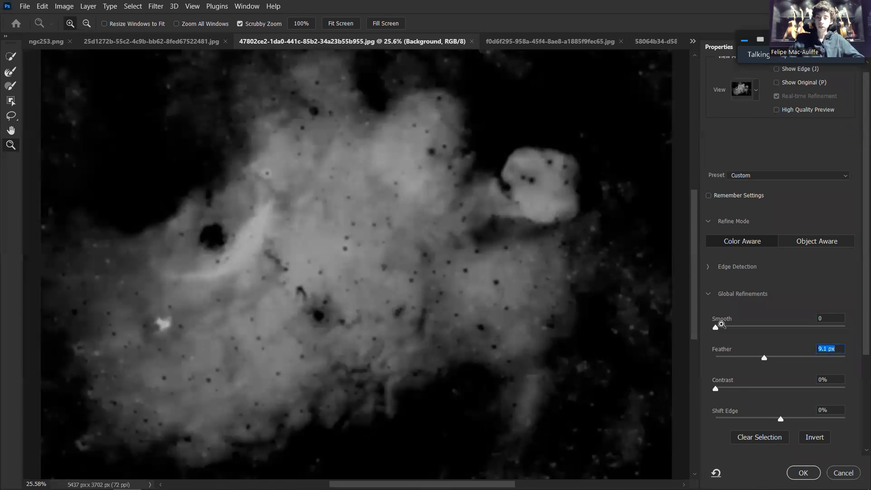
Feather the nebula selection by 23.3 px, accept the refinement and hide the selection edges
left_click_drag(764, 356, 693, 363)
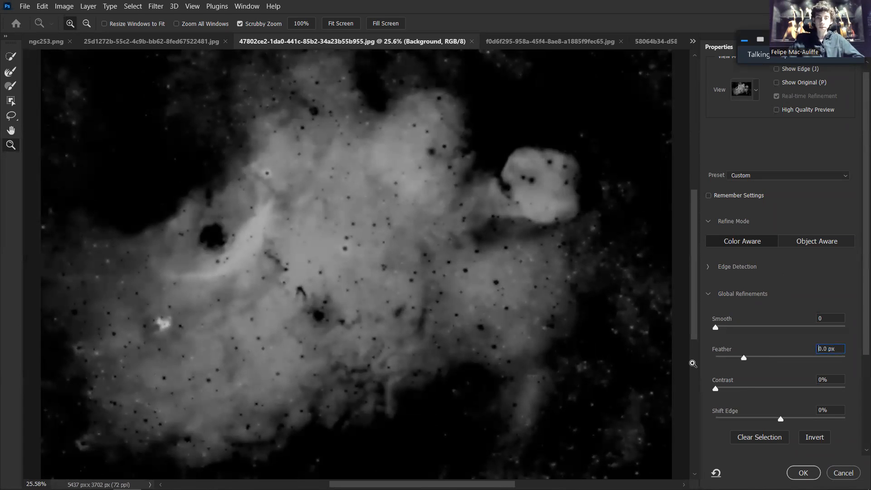
left_click_drag(745, 361, 775, 363)
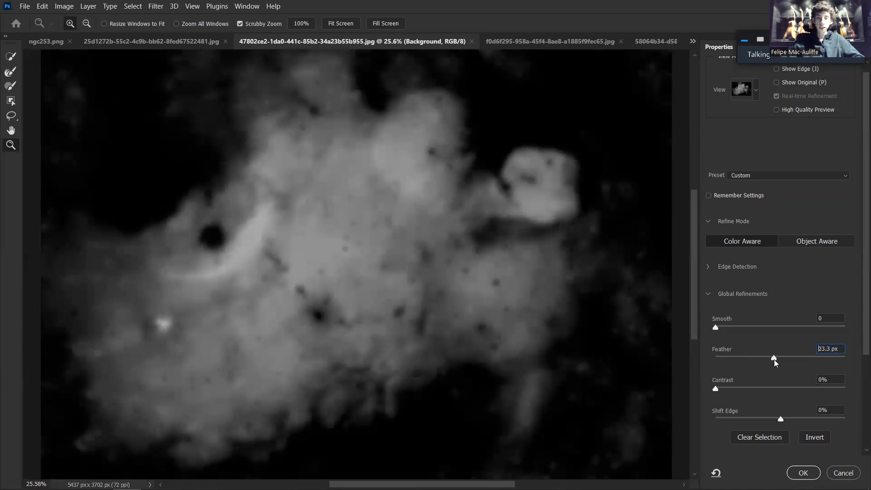
left_click(800, 473)
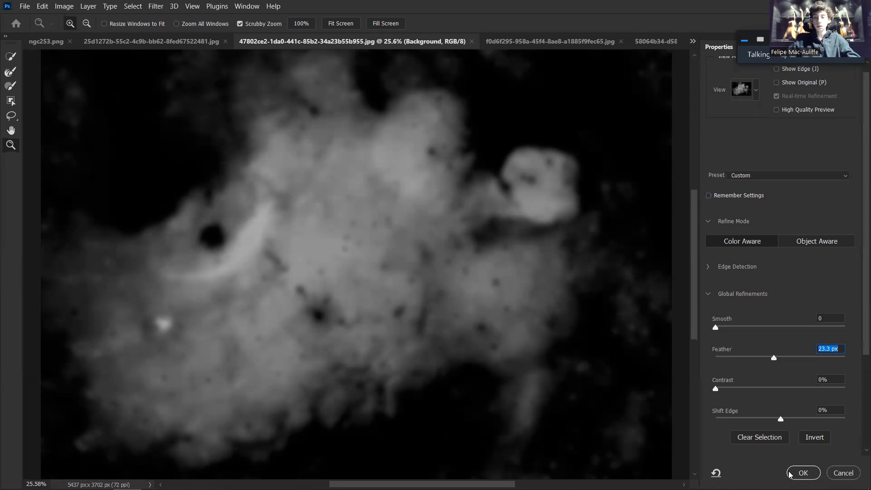
key("ctrl+h")
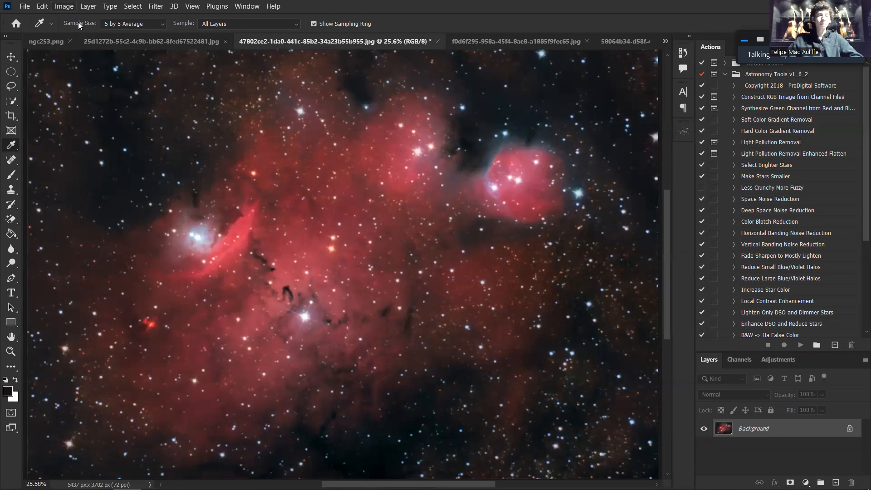
Open a Hue/Saturation adjustment for the selected nebula, shift the Master hue to +13 and compare with the preview off
left_click(64, 6)
mouse_move(82, 33)
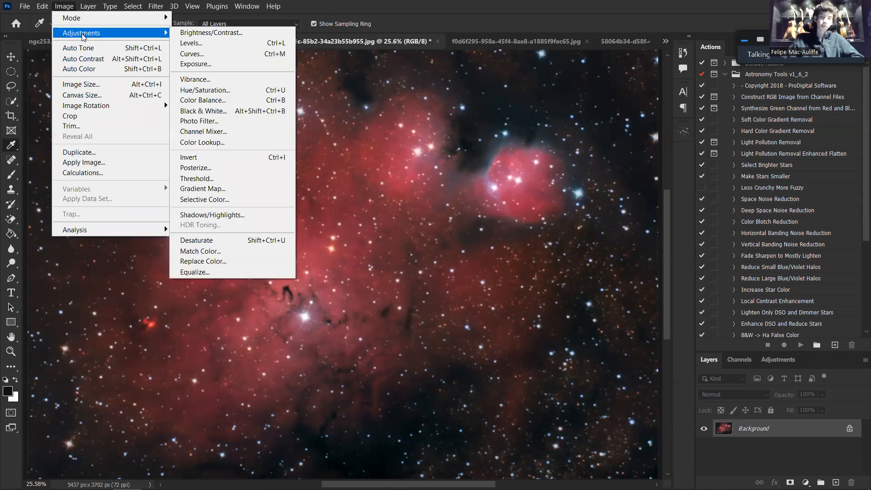
left_click(200, 90)
left_click_drag(598, 111, 620, 112)
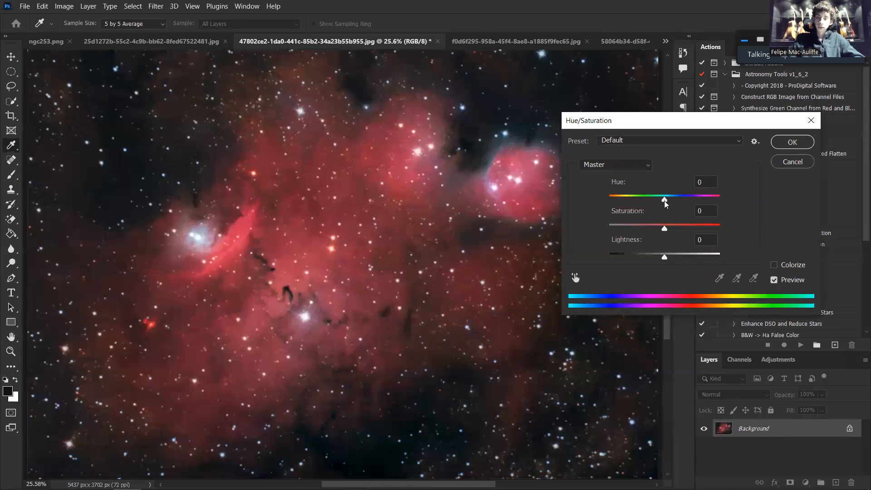
left_click_drag(663, 201, 671, 203)
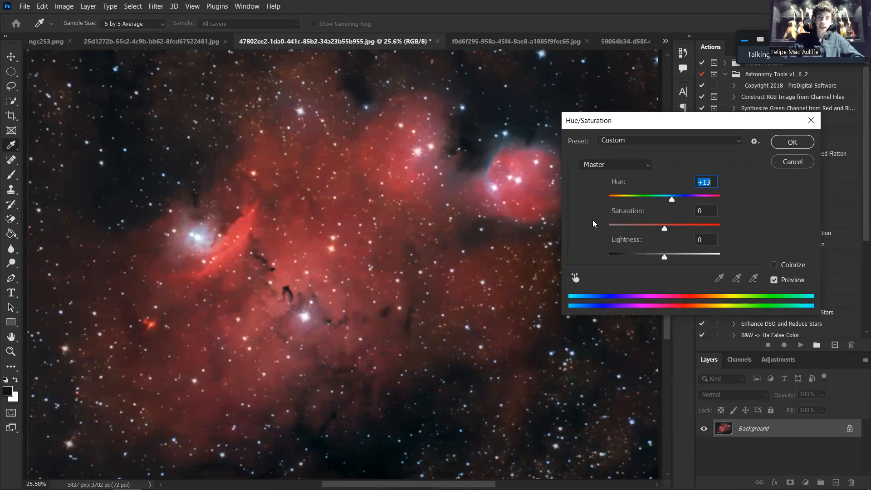
left_click(783, 281)
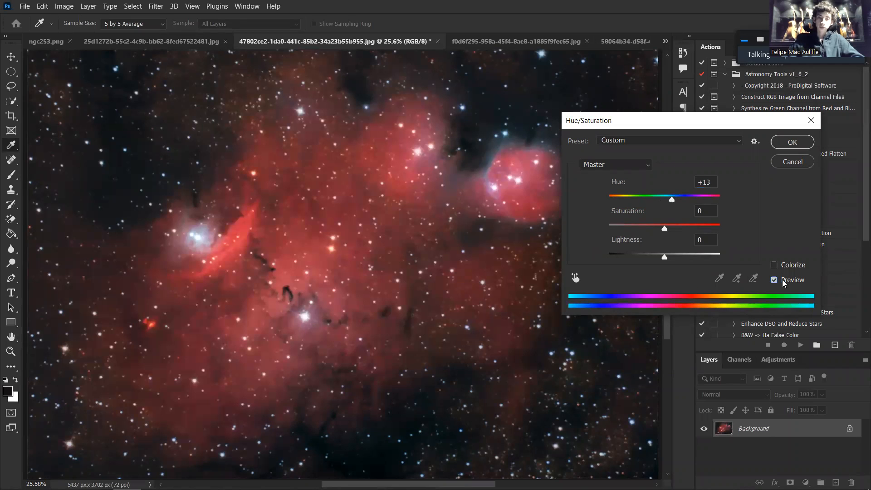
left_click(789, 283)
left_click(793, 278)
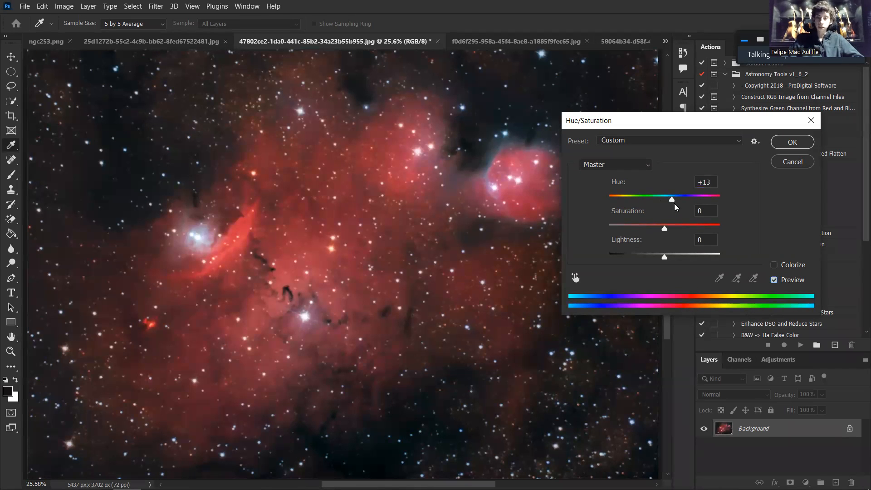
Try stronger negative hue shifts on the nebula, settling the Master hue at -16
left_click_drag(671, 199, 653, 199)
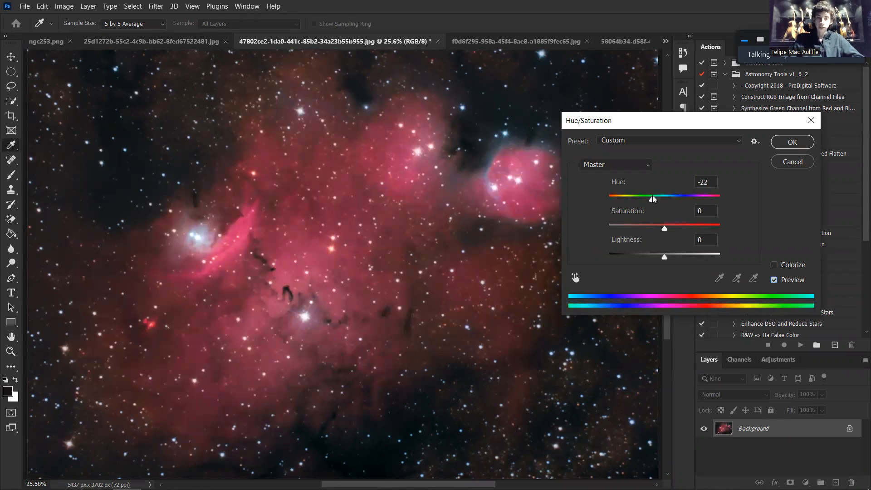
mouse_move(653, 199)
left_mouse_down()
mouse_move(704, 198)
mouse_move(637, 200)
left_mouse_up()
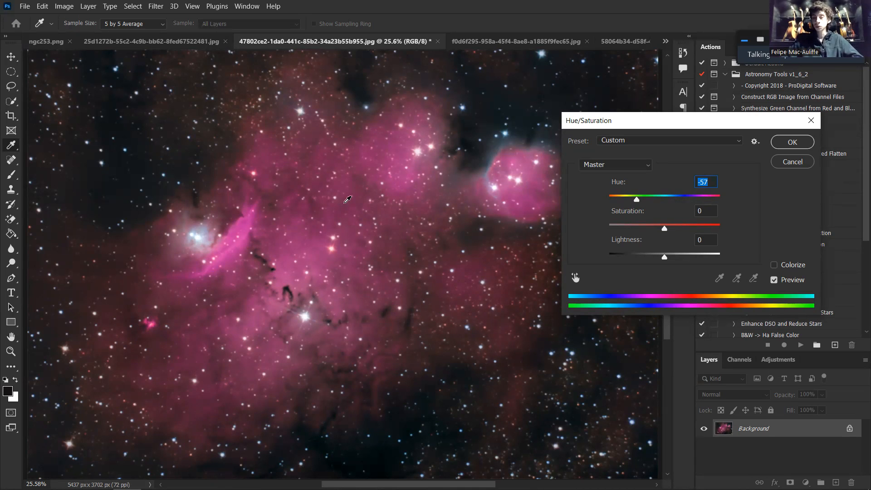
left_click_drag(637, 199, 658, 195)
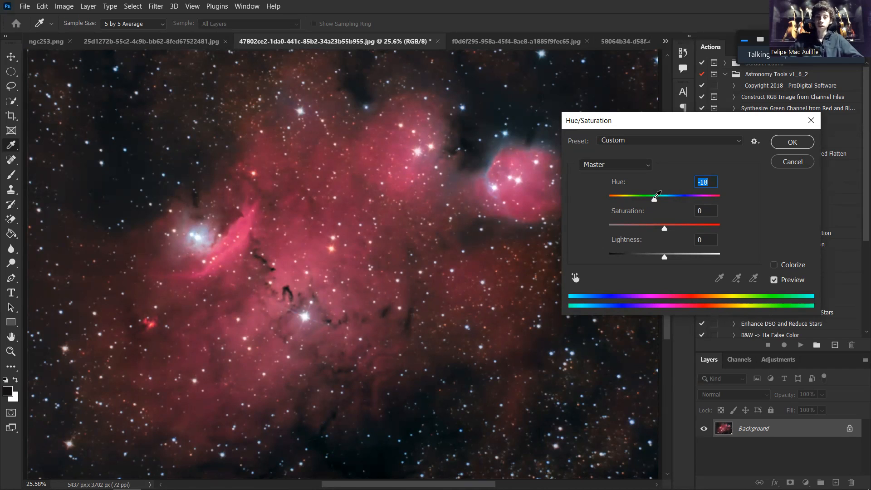
left_click_drag(654, 198, 656, 197)
left_click(515, 14)
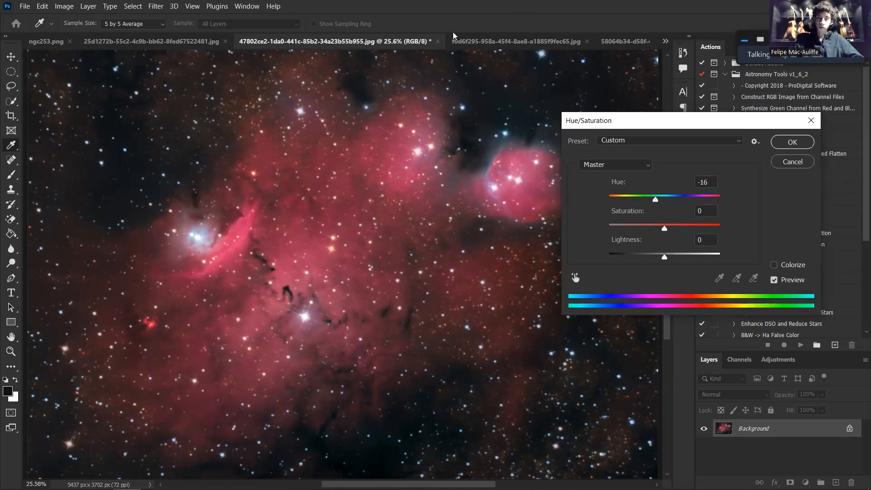
Raise the nebula's Master saturation to +31 and apply the Hue/Saturation adjustment
scroll(358, 245, "up", 1)
left_click_drag(664, 228, 680, 228)
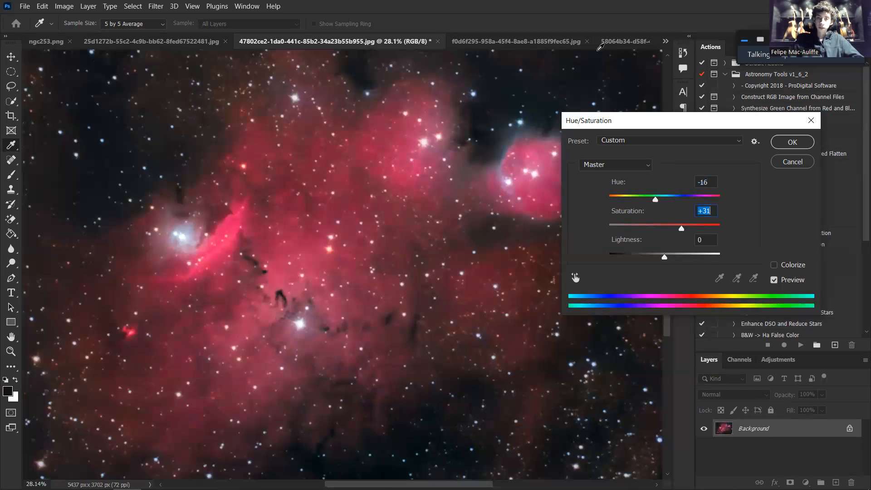
scroll(363, 240, "down", 1)
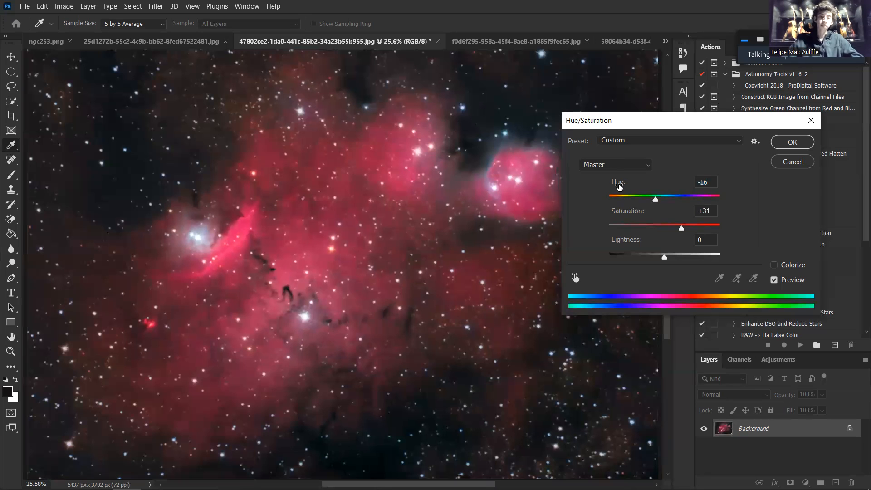
left_click_drag(607, 120, 658, 97)
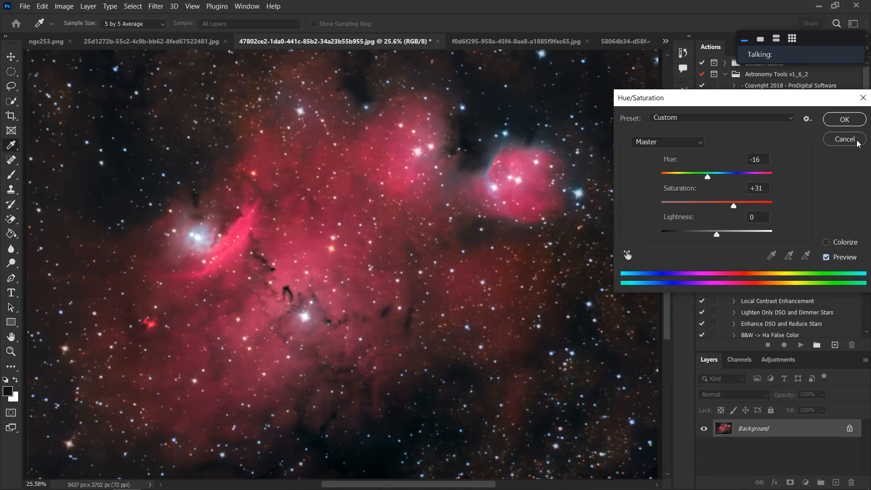
left_click(844, 120)
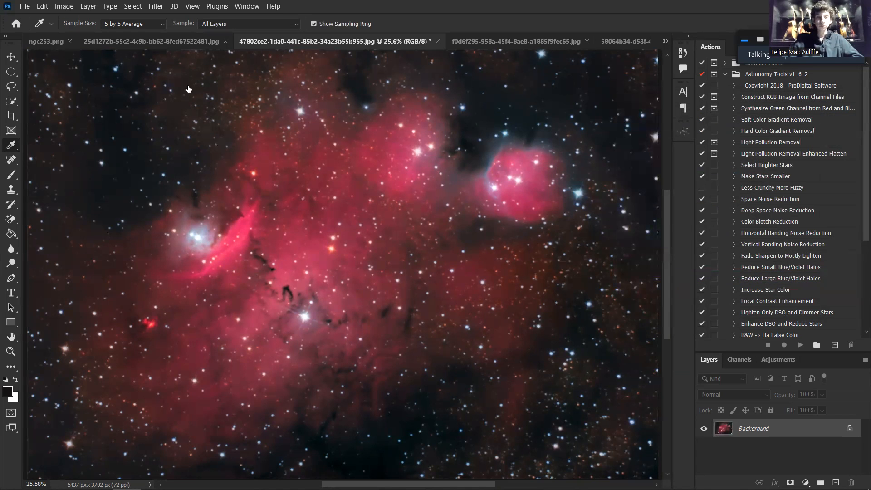
left_click(65, 7)
mouse_move(107, 29)
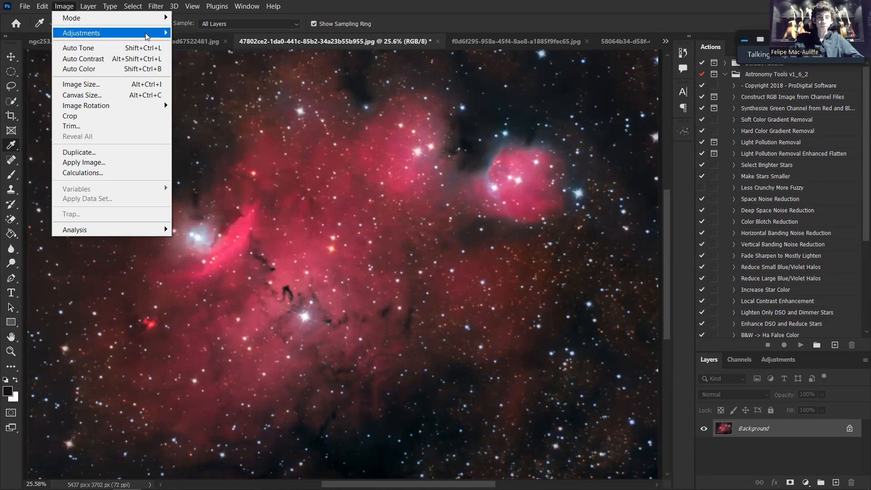
mouse_move(148, 36)
left_click(315, 8)
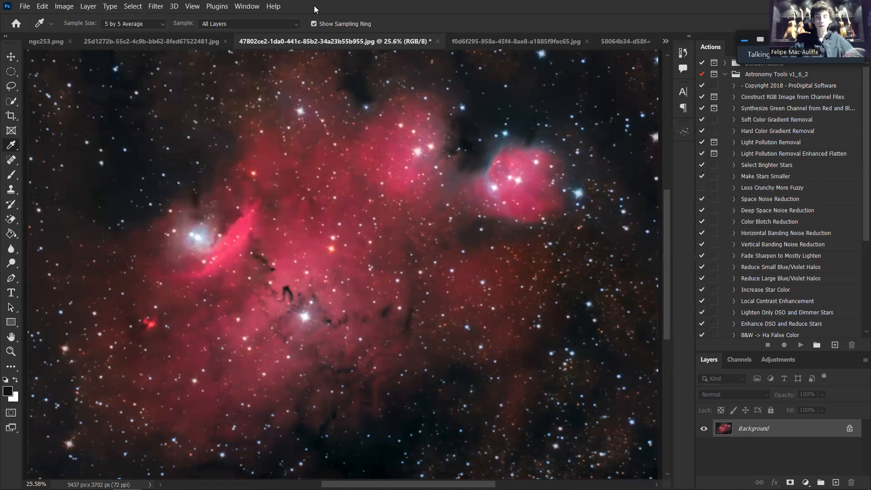
Switch to the f0d6f295 nebula image and open a Vibrance adjustment, keeping its dialog clear of the nebula
left_click(488, 39)
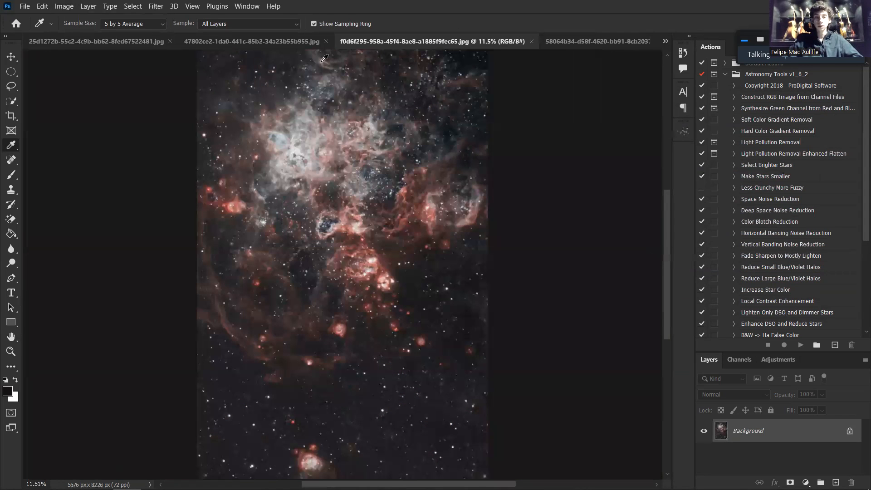
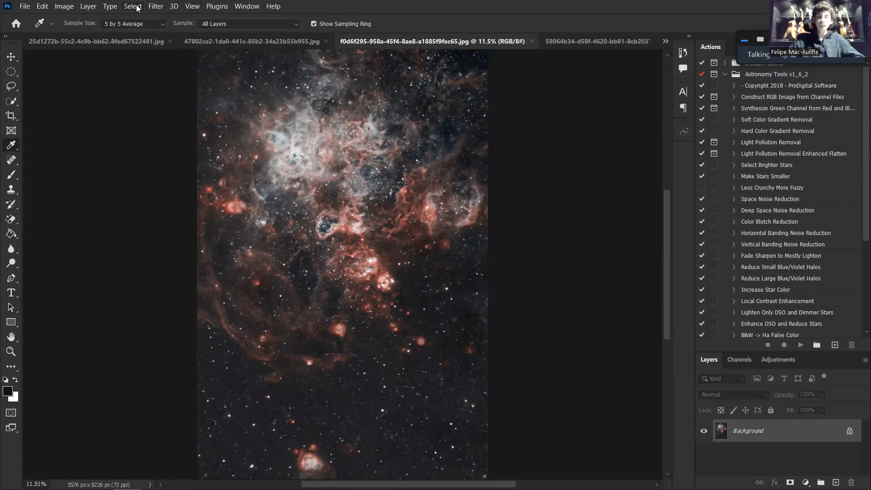
left_click(64, 5)
mouse_move(159, 38)
left_click(344, 11)
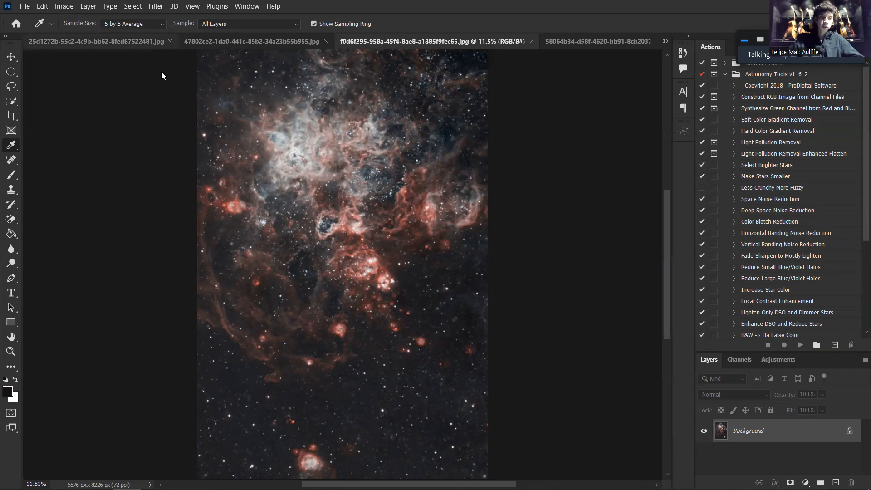
left_click(72, 7)
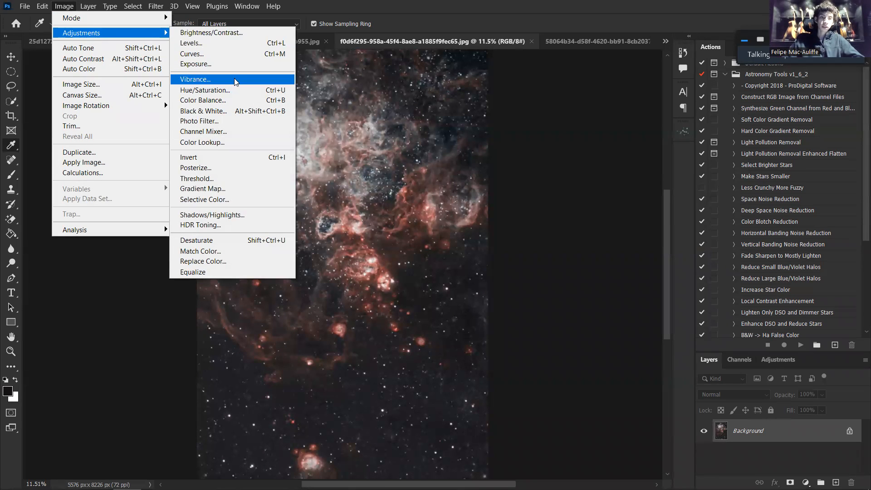
left_click(195, 80)
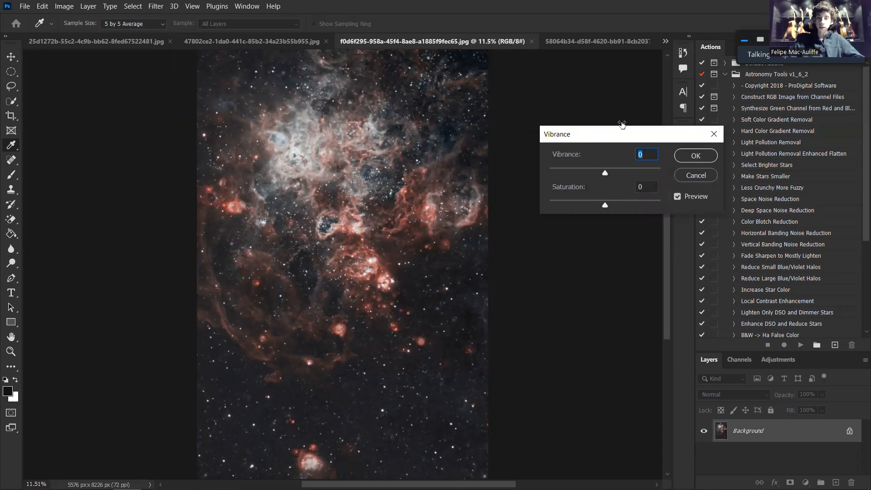
left_click_drag(621, 123, 667, 100)
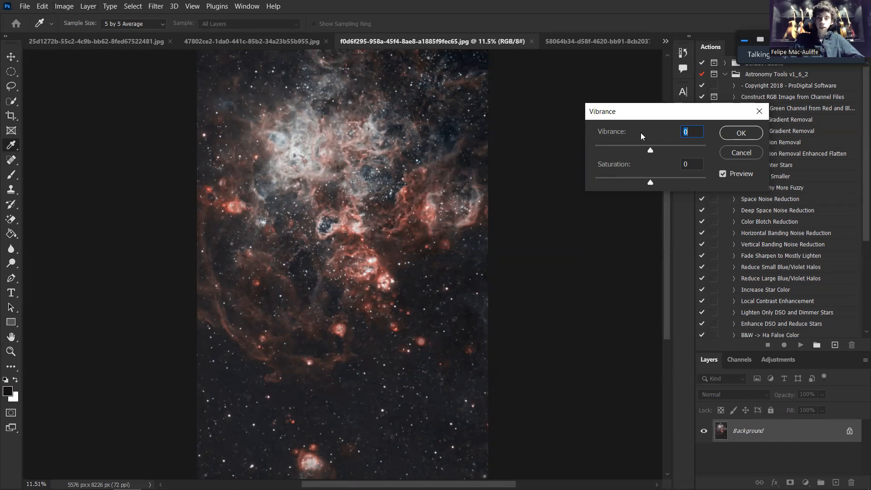
left_click_drag(647, 114, 611, 125)
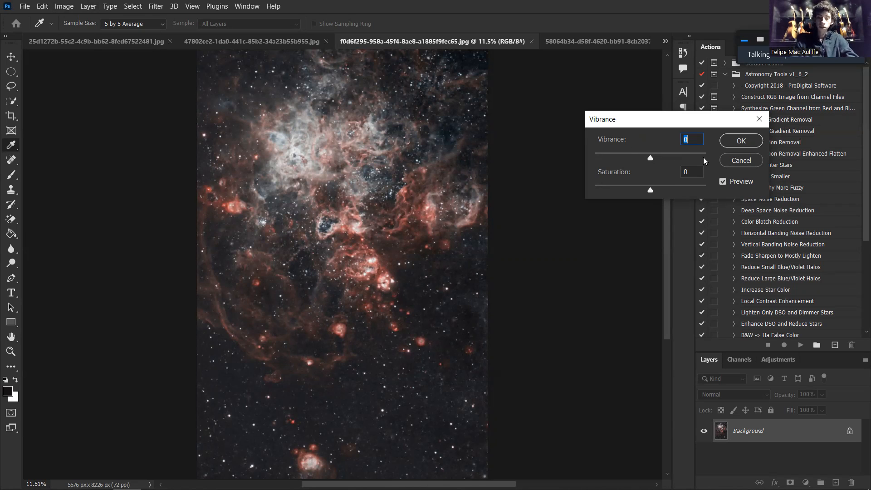
Set Vibrance to +50 and compare the red nebula up close with the preview on and off
type("50")
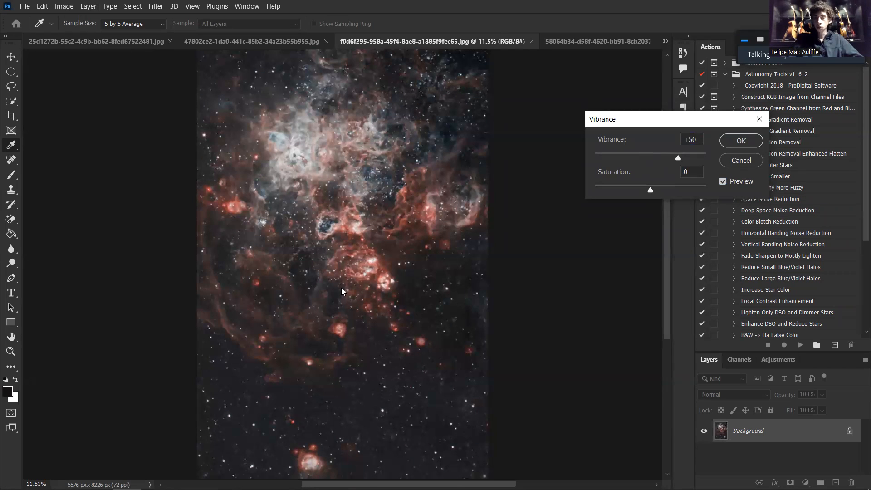
scroll(368, 270, "up", 5)
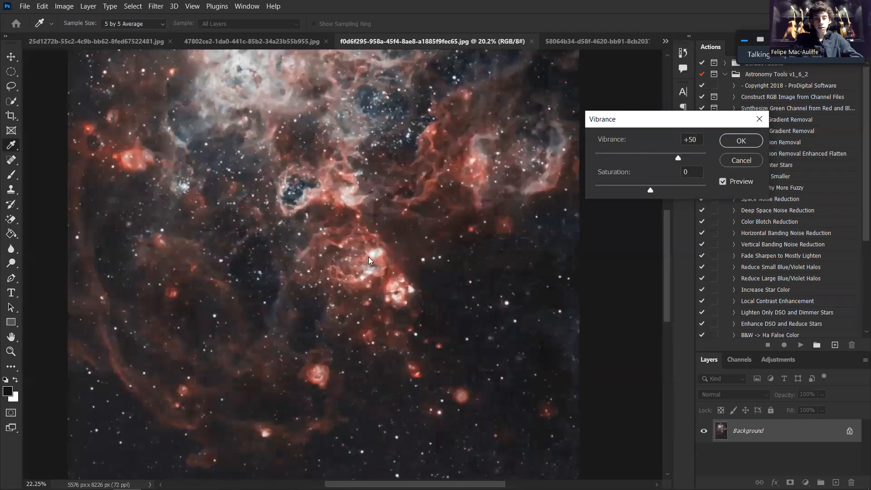
scroll(397, 307, "up", 6)
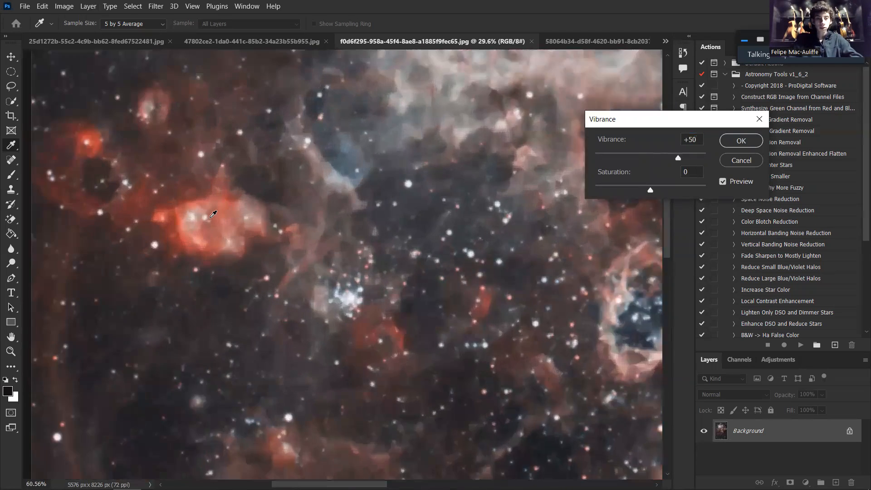
scroll(206, 222, "up", 4)
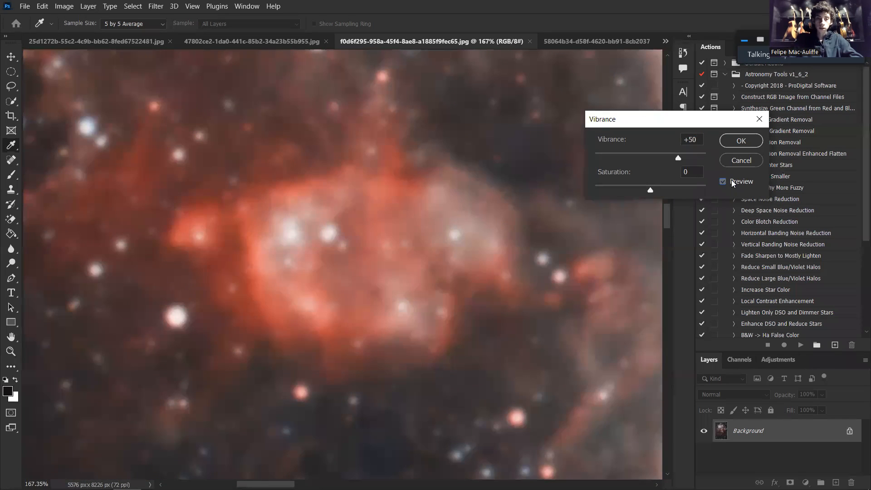
left_click(722, 181)
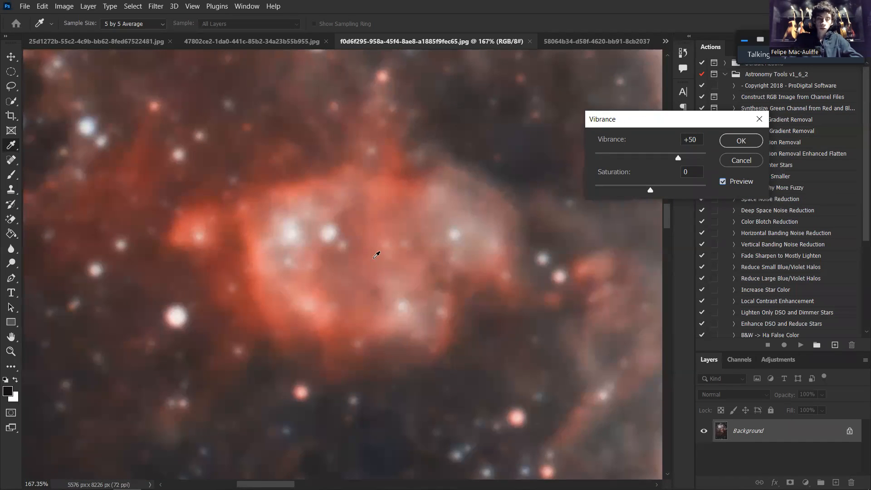
scroll(330, 236, "up", 1)
scroll(330, 235, "up", 2)
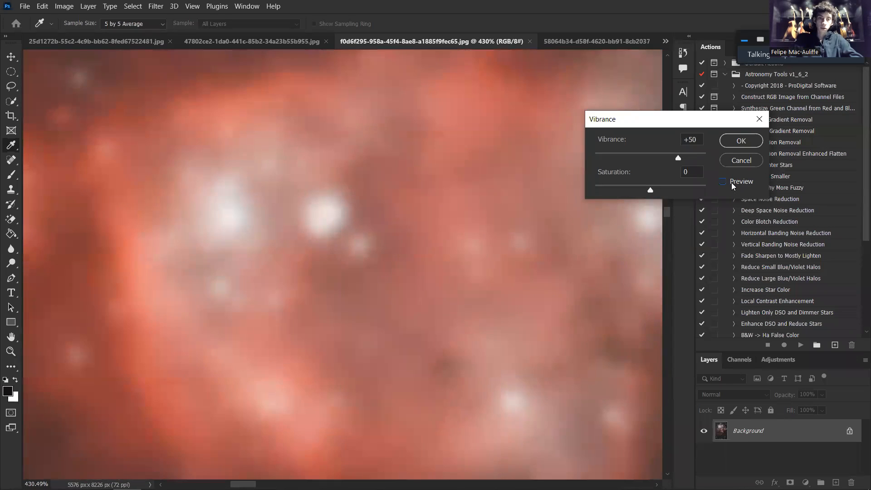
scroll(269, 250, "down", 5)
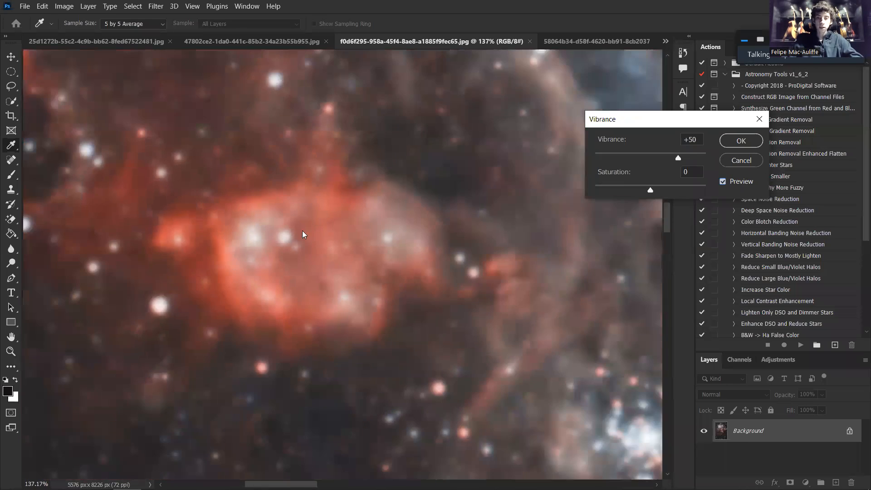
Reset Vibrance to 0 and set Saturation to 50 in the same adjustment
double_click(691, 140)
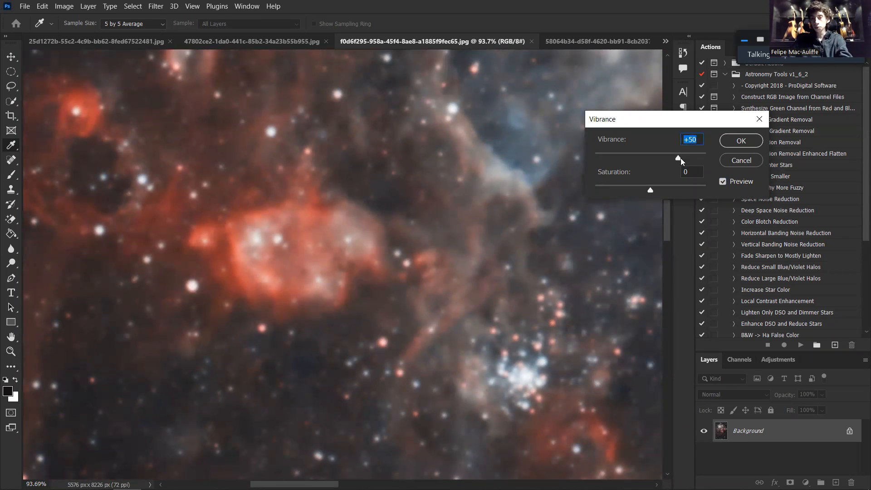
type("0")
key("Tab")
type("50")
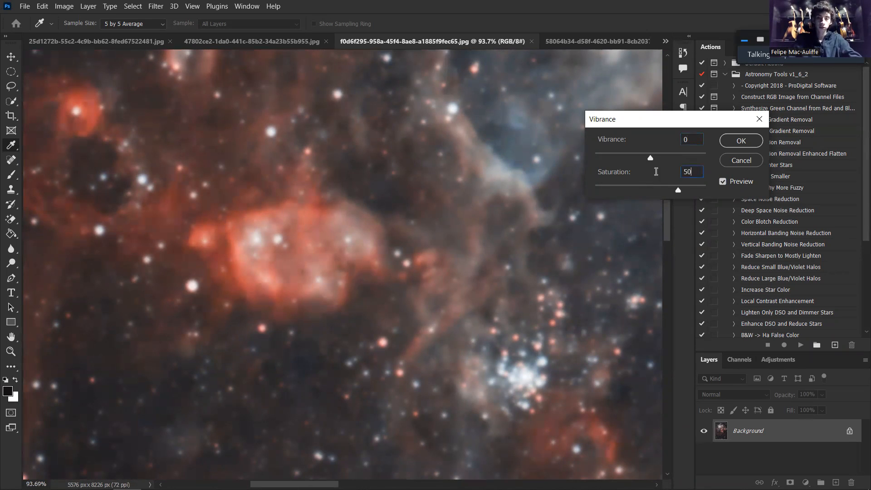
Examine the red nebula and the dark background up close under the Saturation adjustment, with the preview off and on
scroll(292, 237, "up", 5)
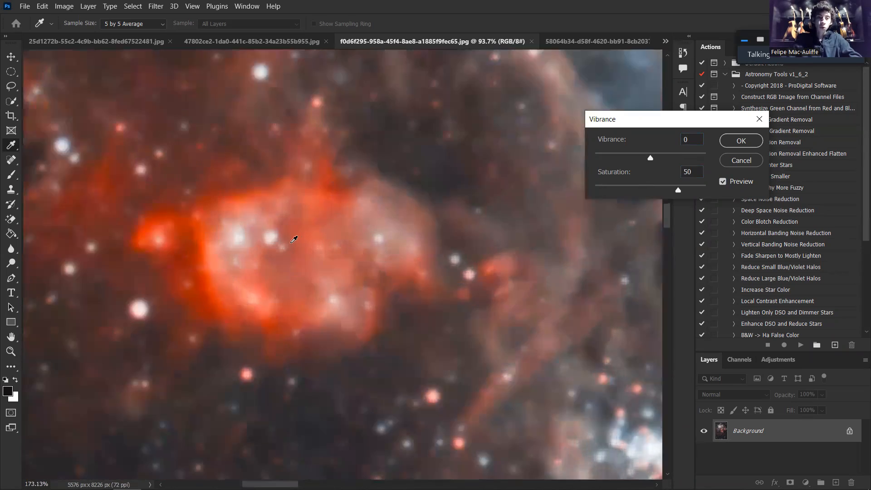
scroll(317, 145, "down", 8)
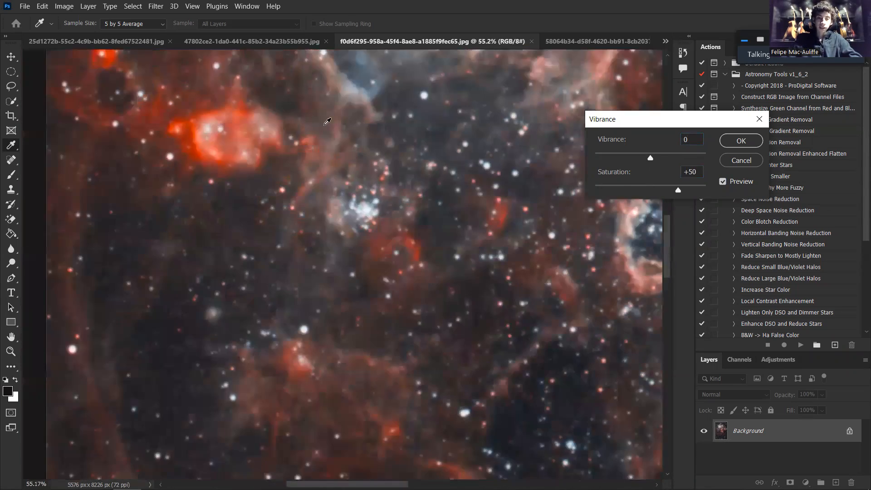
left_click_drag(336, 132, 164, 70)
left_click_drag(385, 385, 304, 150)
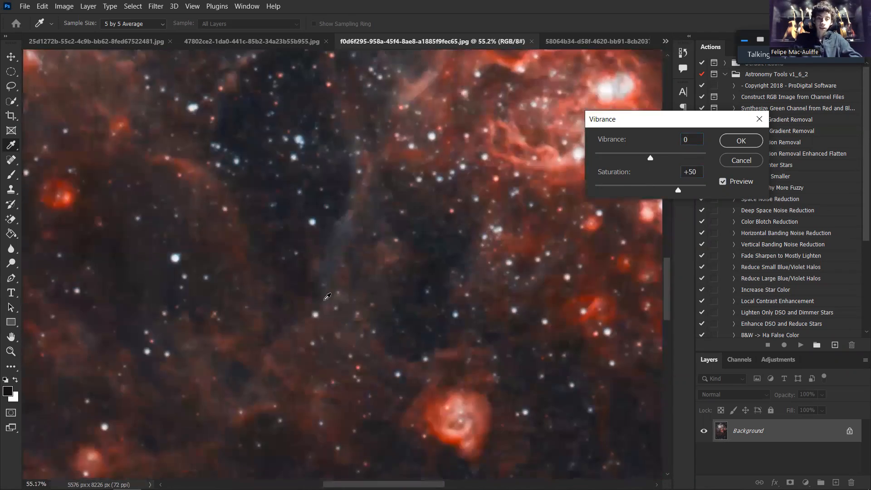
left_click_drag(521, 431, 317, 145)
scroll(424, 340, "up", 4)
left_click_drag(417, 347, 334, 252)
scroll(334, 253, "up", 10)
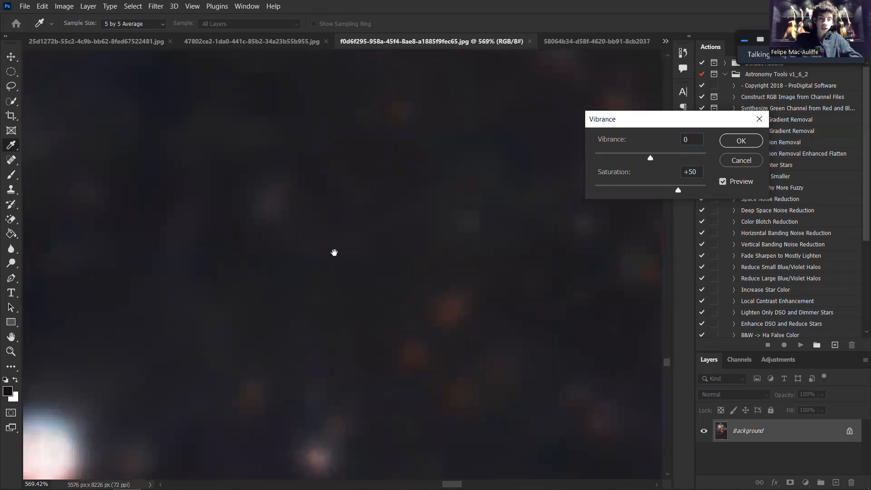
scroll(367, 200, "up", 3)
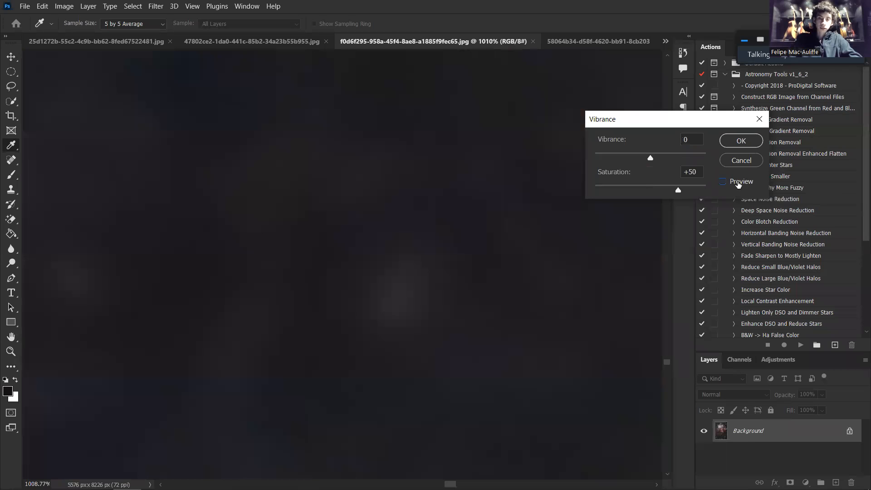
left_click(723, 181)
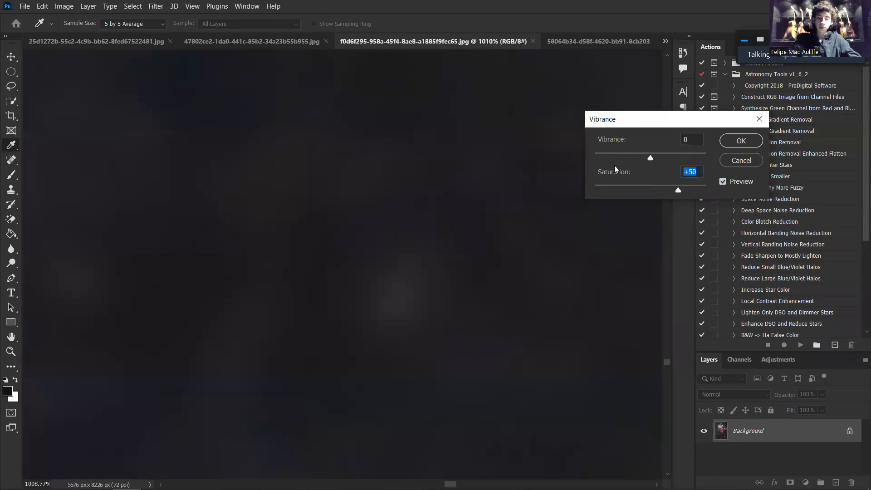
Reset Saturation to 0, raise Vibrance to 50 and on to +100, judging it on the whole image
type("0")
key("shift+Tab")
type("50")
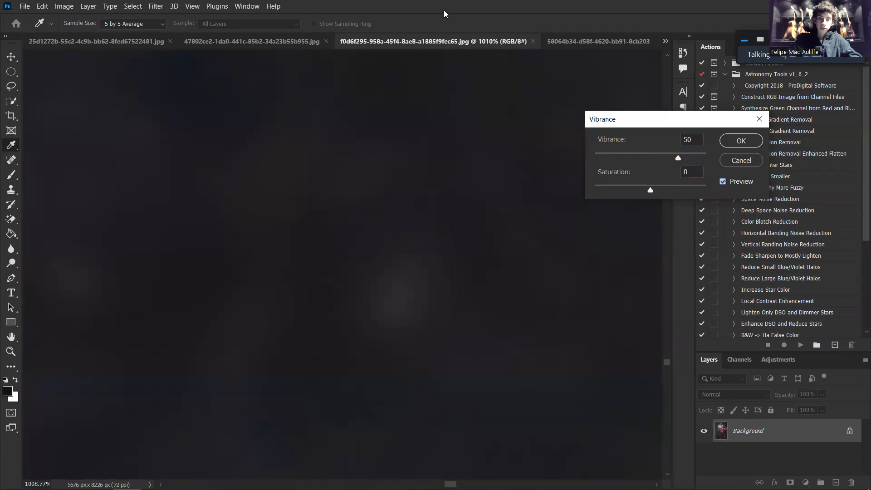
key("ctrl+0")
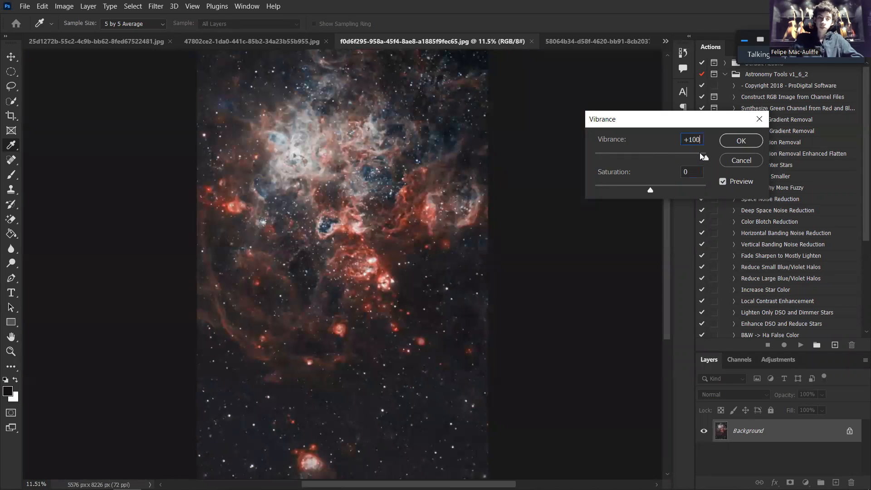
key("Return")
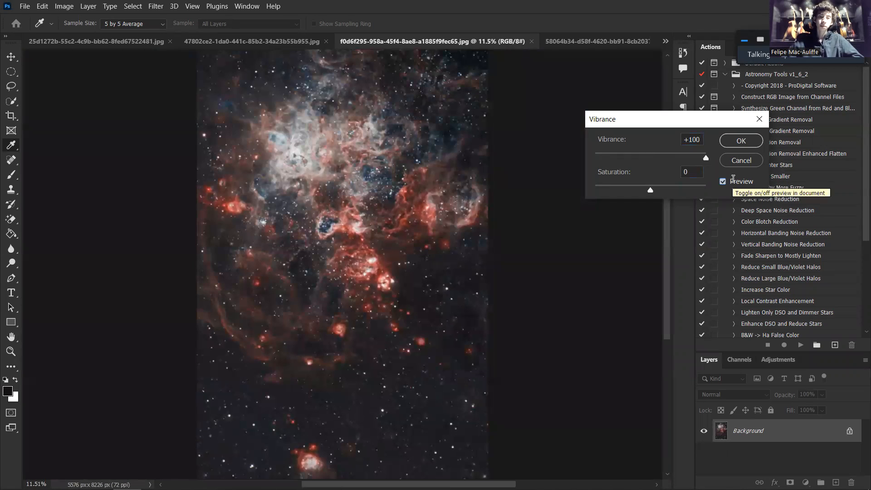
Reset Vibrance to 0 and raise Saturation to +100 in the Vibrance adjustment
left_click(701, 140)
type("0")
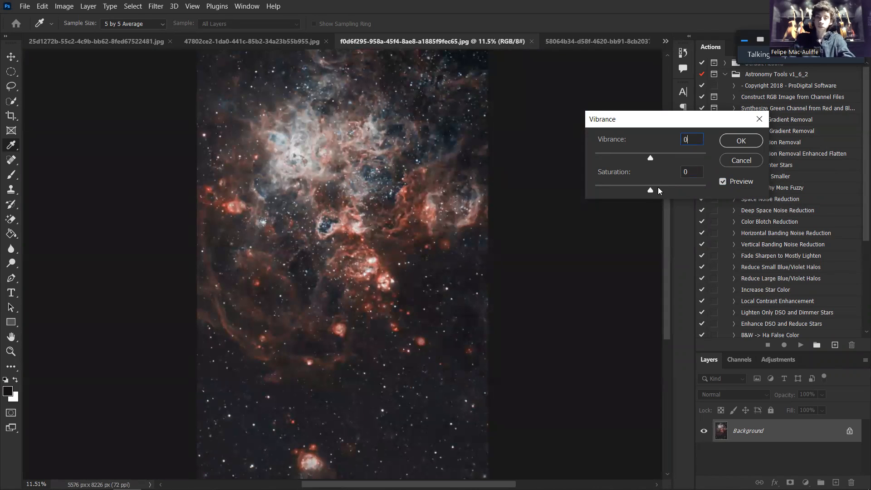
left_click_drag(648, 190, 713, 189)
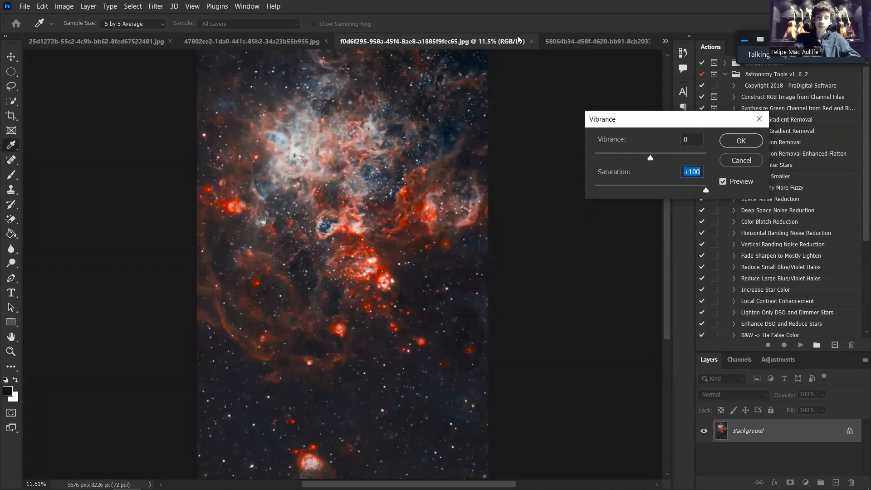
Compare the red nebula up close and in the whole image with the Saturation preview on and off
scroll(387, 222, "up", 3)
scroll(359, 271, "up", 5)
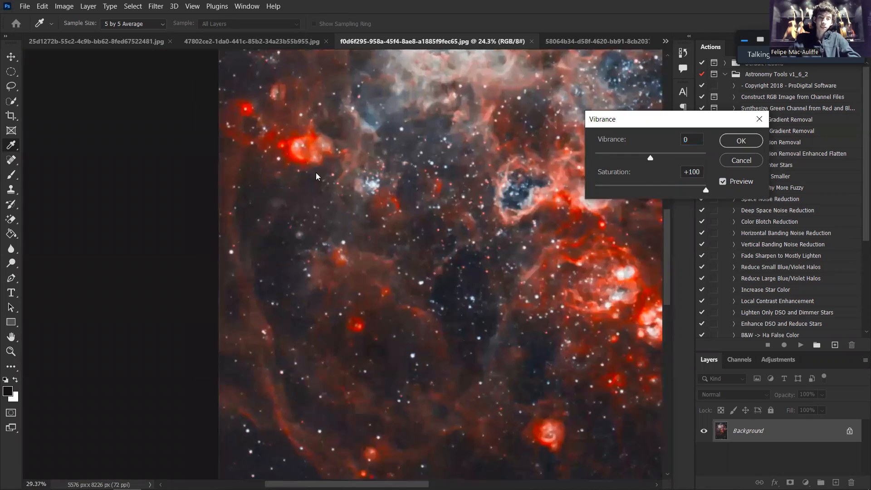
scroll(325, 199, "up", 3)
left_click(735, 183)
left_click(735, 183)
left_click(734, 184)
left_click(734, 183)
left_click(734, 182)
key("ctrl+0")
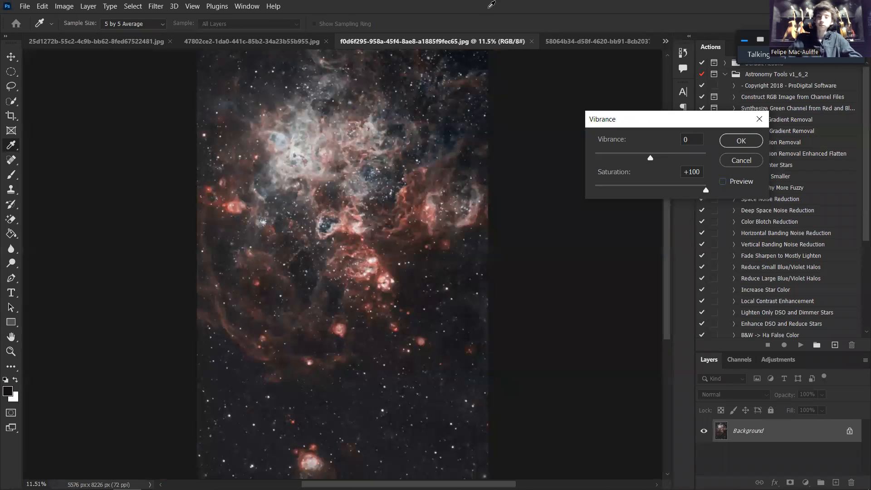
Discard the Vibrance adjustment and switch to the 66629d45 image of the blue and orange nebula
left_click(759, 118)
left_click(571, 46)
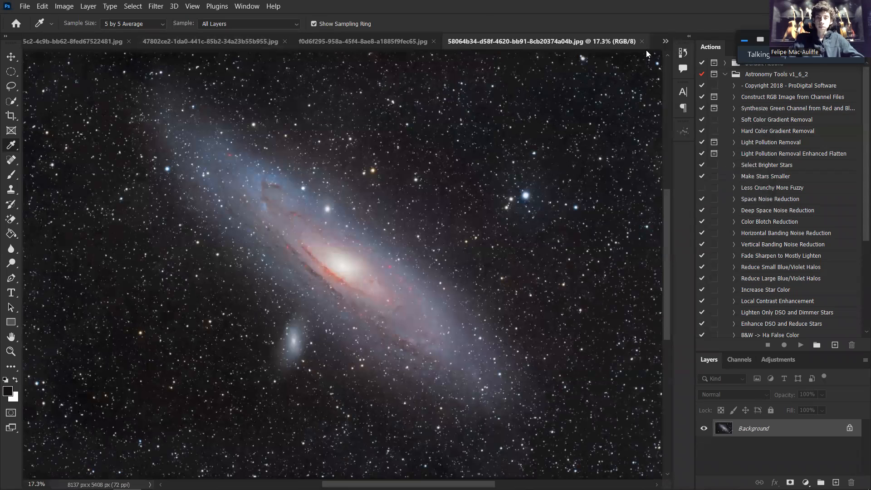
left_click(665, 40)
left_click(692, 100)
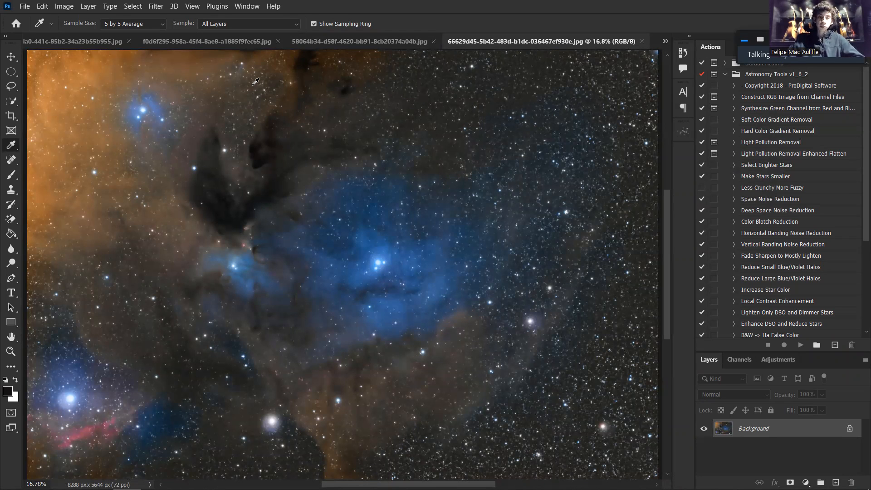
Open the Camera Raw Filter on the nebula image and expand its Basic adjustments
left_click(155, 9)
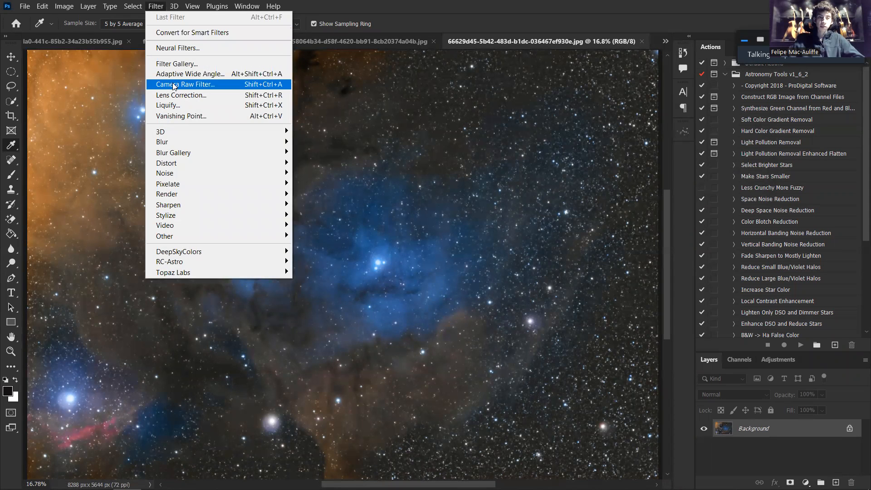
left_click(201, 85)
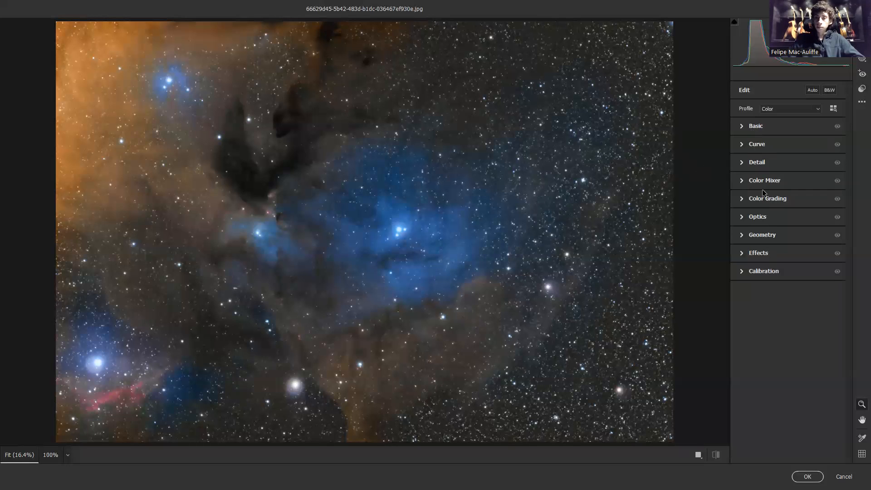
left_click(753, 126)
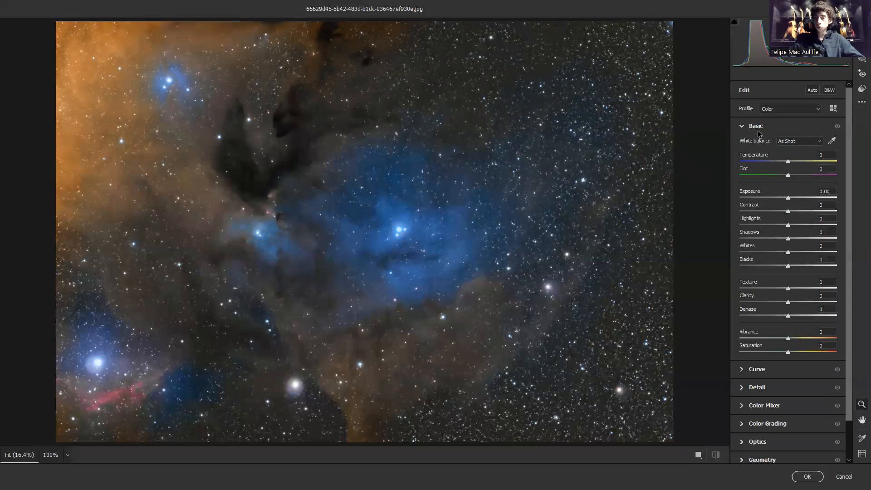
Try a Contrast of +18 and a changed Highlights value, resetting each to 0
mouse_move(787, 212)
left_mouse_down()
mouse_move(796, 211)
mouse_move(773, 208)
mouse_move(799, 212)
left_mouse_up()
left_click(823, 205)
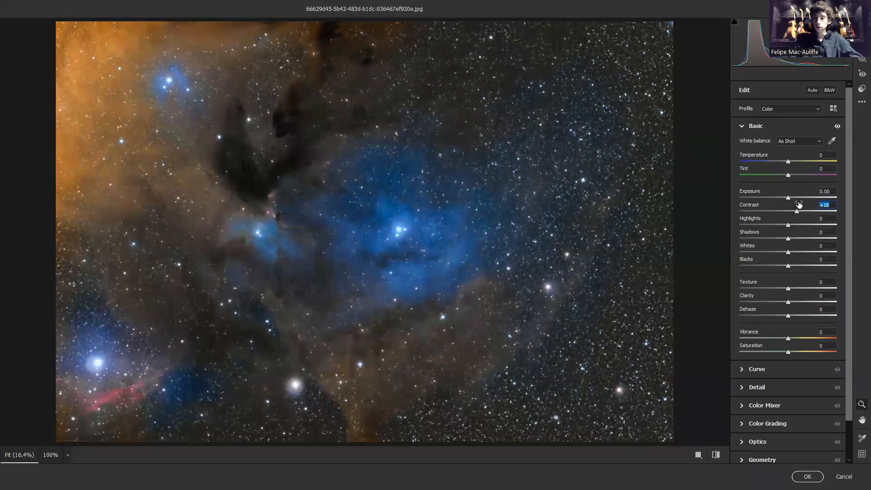
type("0")
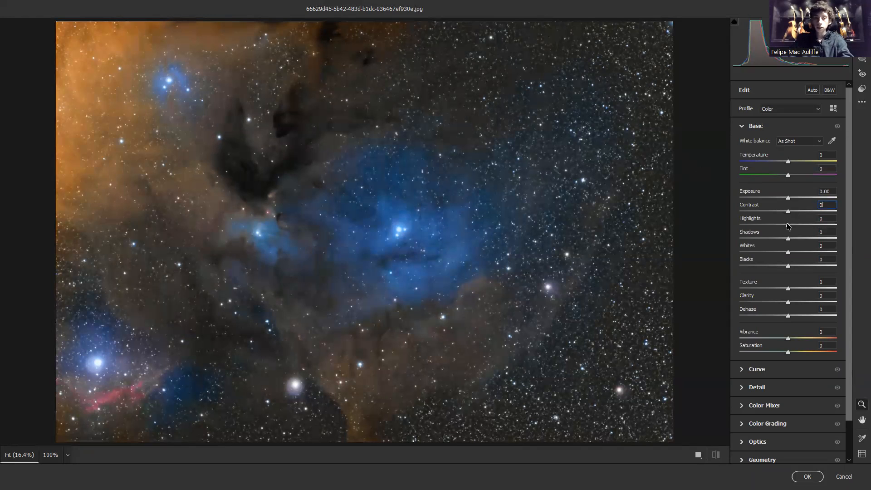
mouse_move(796, 227)
left_mouse_down()
mouse_move(779, 225)
mouse_move(799, 228)
left_mouse_up()
left_click(832, 218)
type("0")
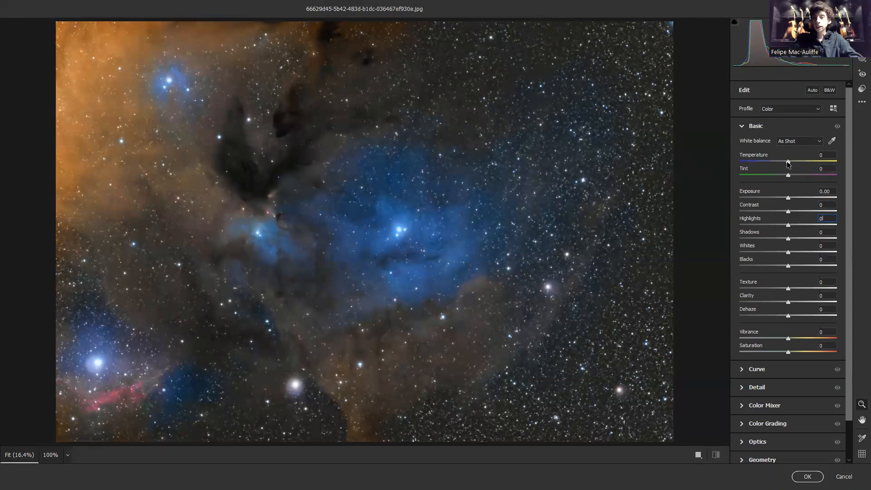
Try a Temperature of -17 and a Tint of +22, resetting each to 0
mouse_move(788, 163)
left_mouse_down()
mouse_move(795, 161)
mouse_move(777, 162)
left_mouse_up()
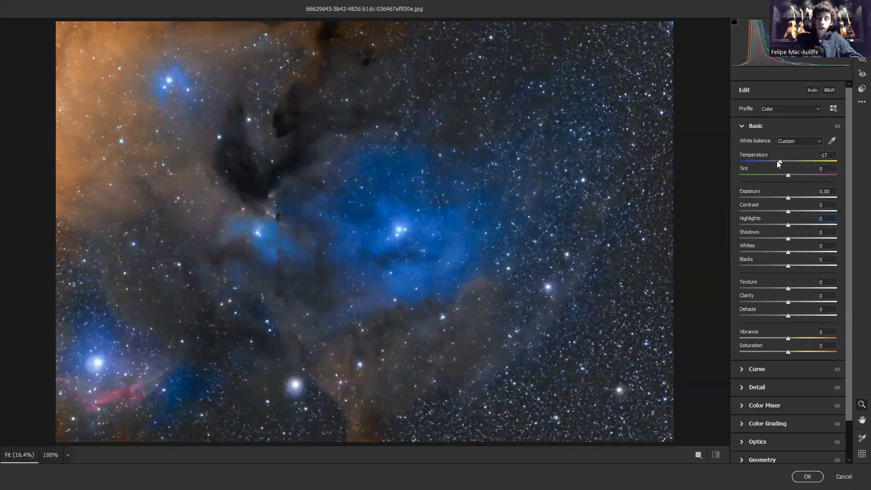
double_click(824, 154)
type("0")
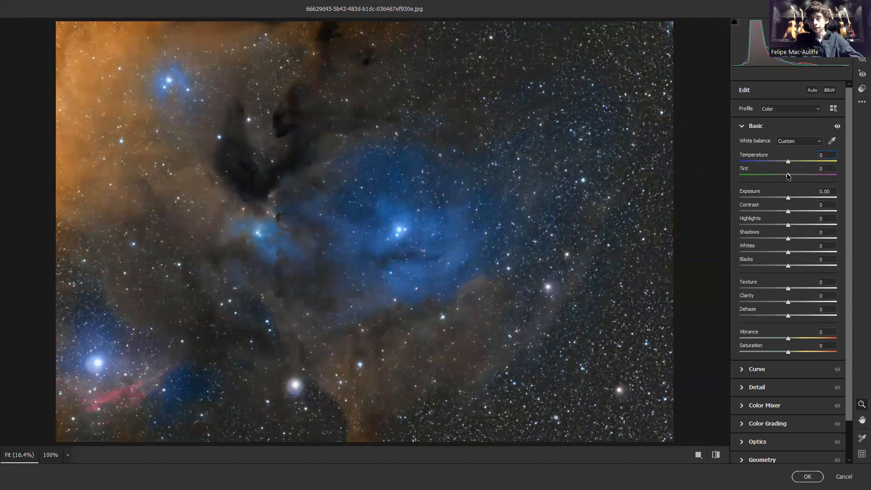
mouse_move(787, 175)
left_mouse_down()
mouse_move(778, 173)
mouse_move(798, 175)
left_mouse_up()
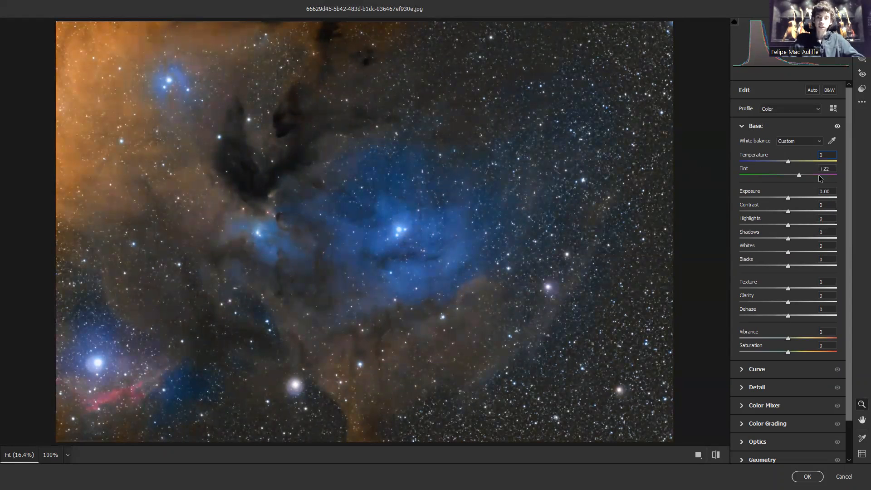
type("0")
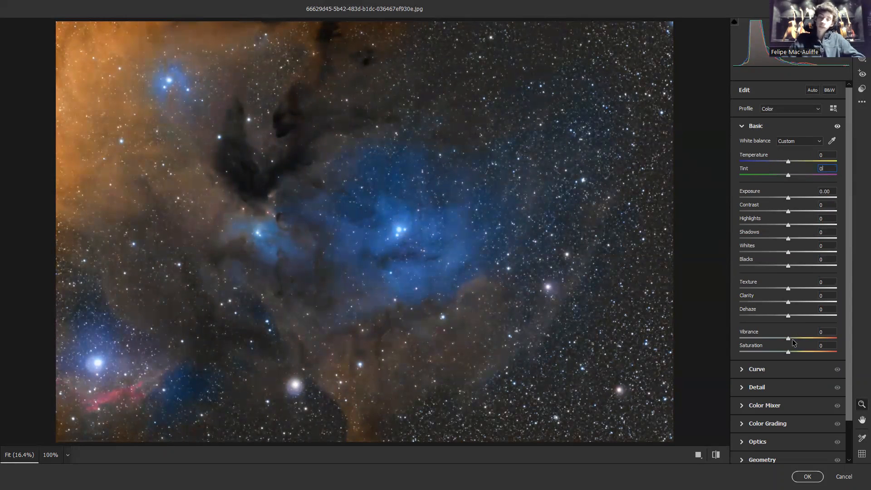
Try out different Vibrance and Saturation values in the Basic adjustments, resetting each to 0
left_click_drag(792, 336, 738, 331)
type("0")
mouse_move(788, 351)
left_mouse_down()
mouse_move(804, 353)
mouse_move(781, 352)
mouse_move(804, 353)
mouse_move(797, 346)
left_mouse_up()
type("0")
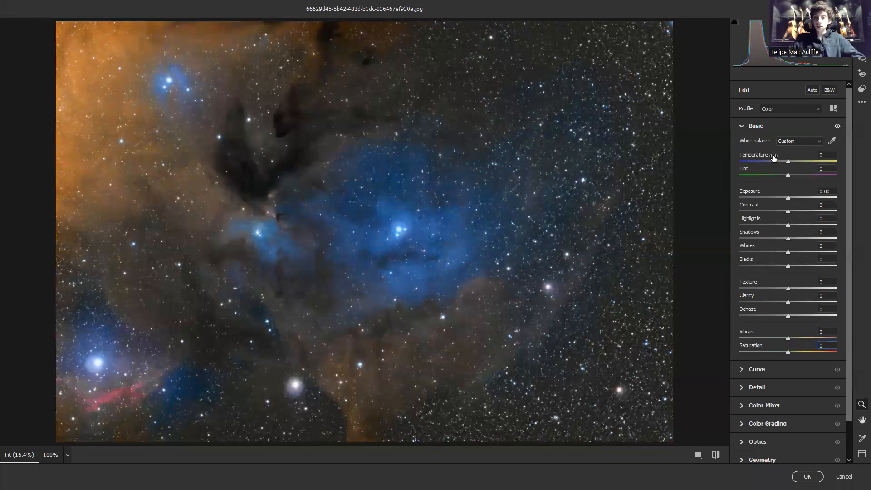
Raise the saturation of the Reds to +100 in the Color Mixer, using the HSL adjustment
left_click(756, 126)
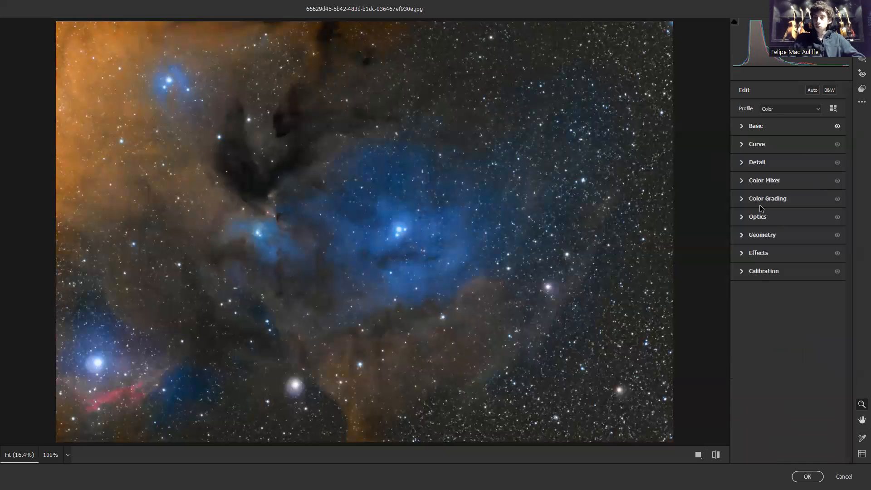
left_click(753, 180)
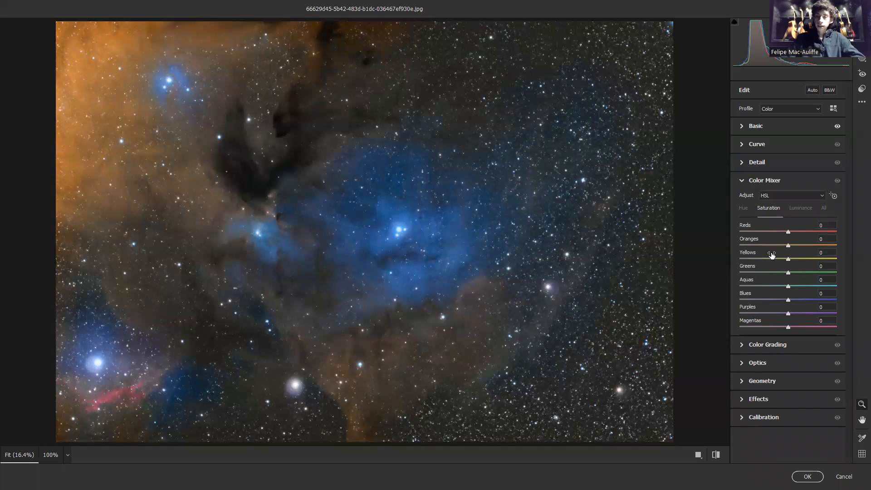
left_click(742, 209)
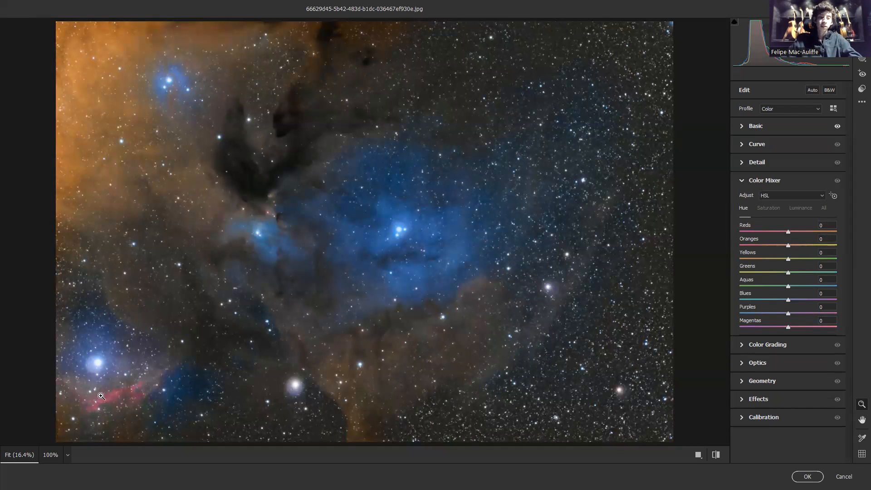
left_click(773, 209)
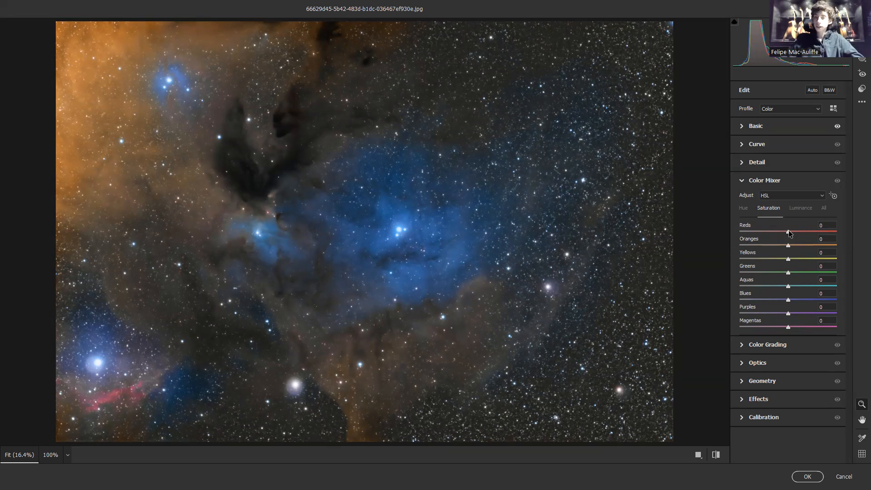
left_click_drag(789, 233, 857, 241)
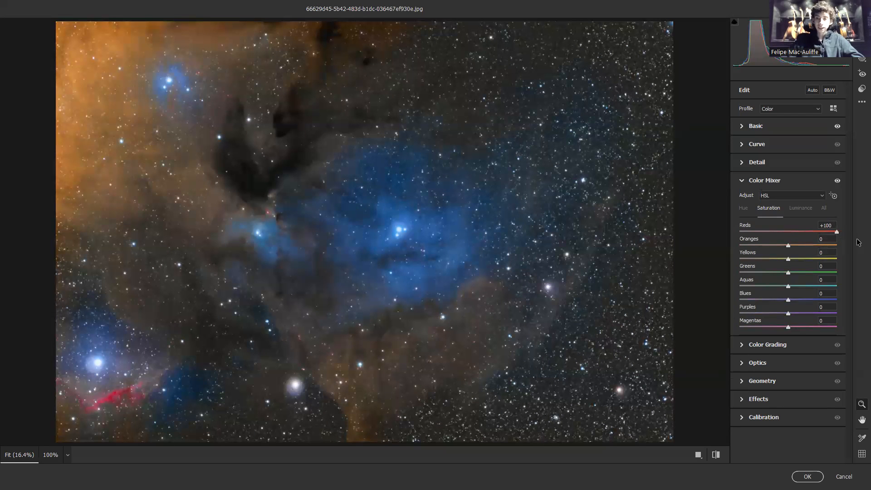
Examine the red nebula strip near the image's lower-left corner up close, comparing default and current settings
left_click_drag(103, 414, 204, 409)
left_click_drag(454, 314, 672, 362)
scroll(500, 200, "up", 4)
scroll(500, 200, "up", 3)
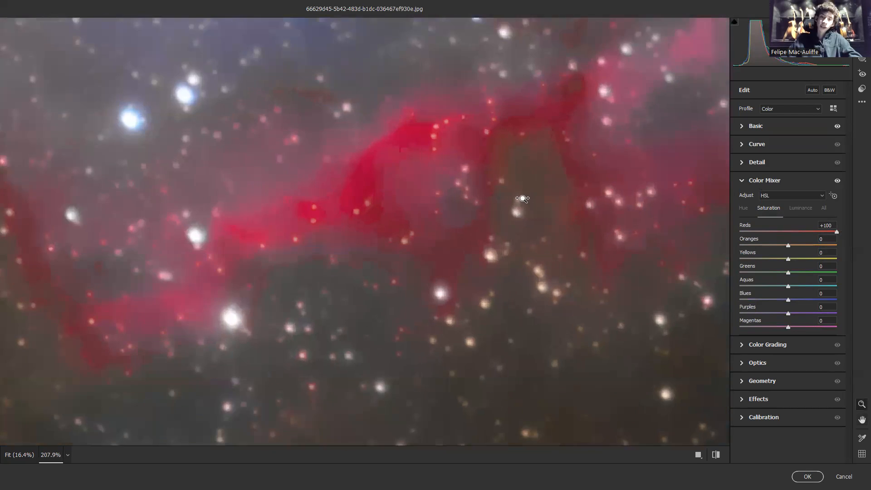
scroll(479, 296, "down", 6)
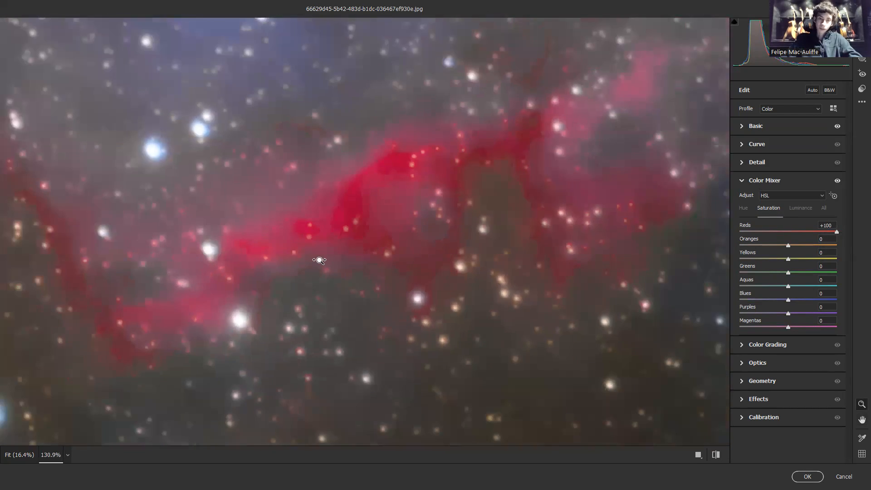
left_click(716, 456)
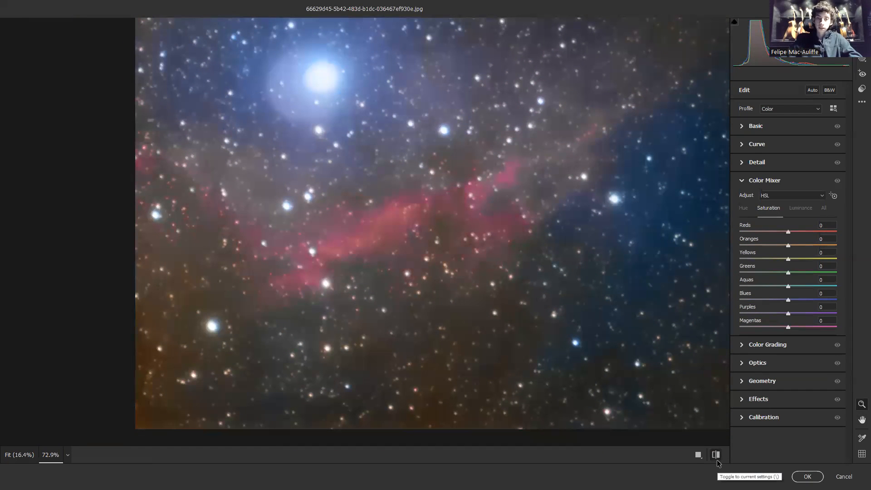
left_click(716, 456)
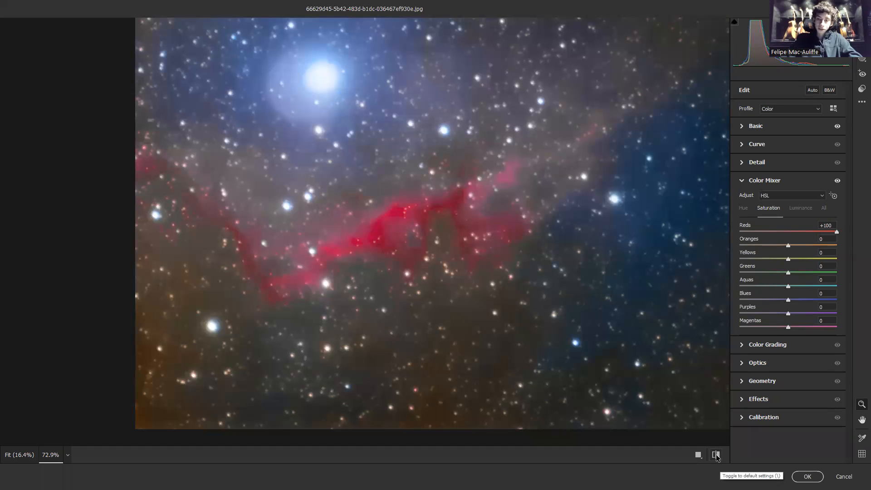
Compare the boosted Reds saturation on the red nebula strip with the default settings several times
left_click(715, 456)
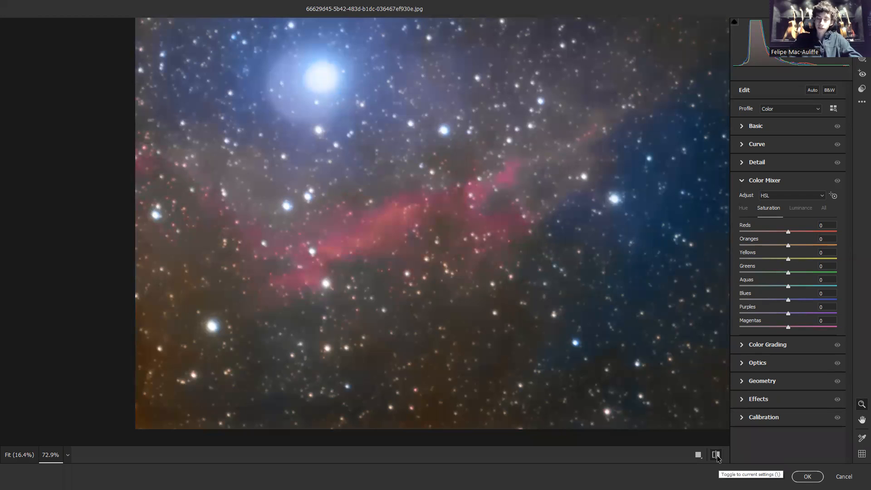
left_click(716, 456)
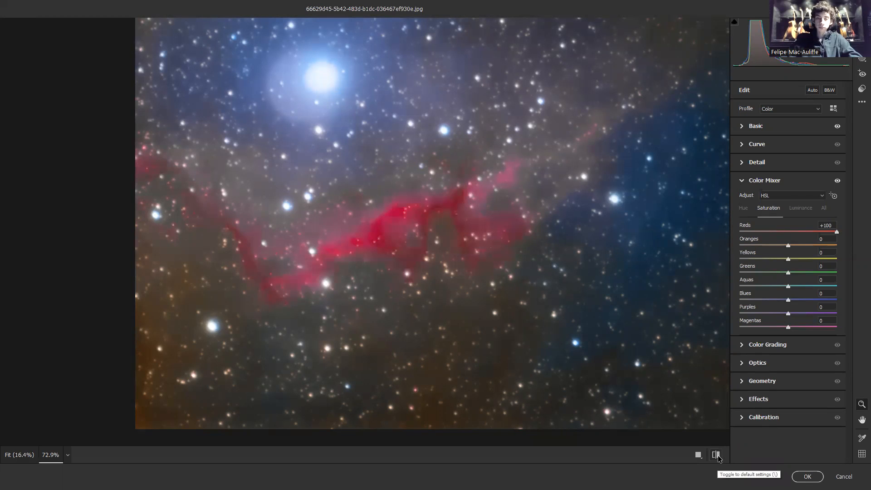
left_click(717, 455)
left_click(718, 455)
left_click(719, 456)
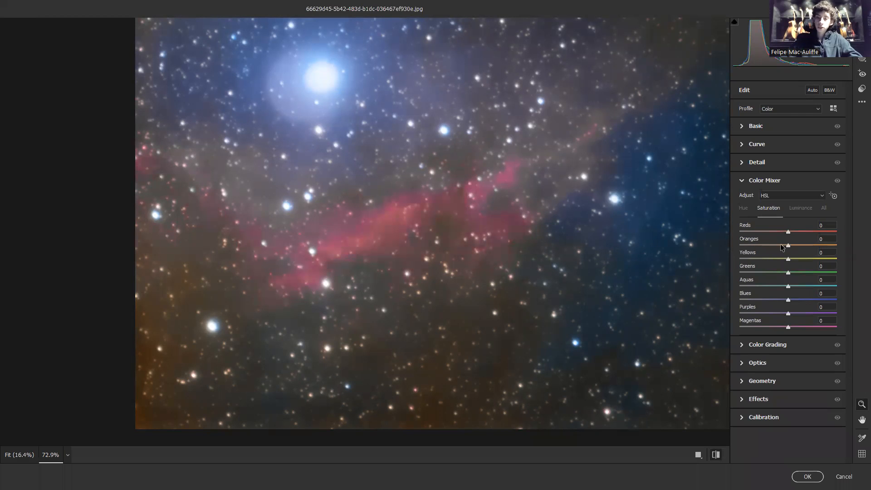
Try an Oranges saturation of +100, inspect the orange cloud up close, and compare the whole image with the default settings
left_click(505, 220, "alt")
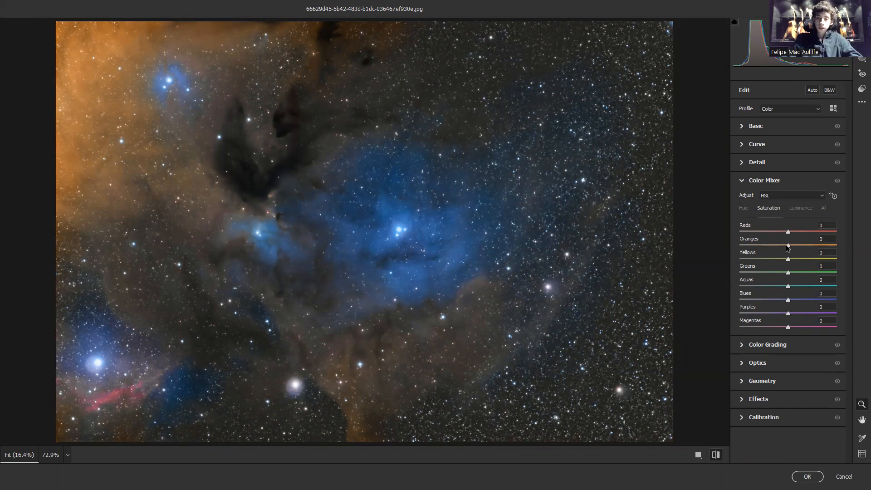
left_click_drag(787, 246, 790, 245)
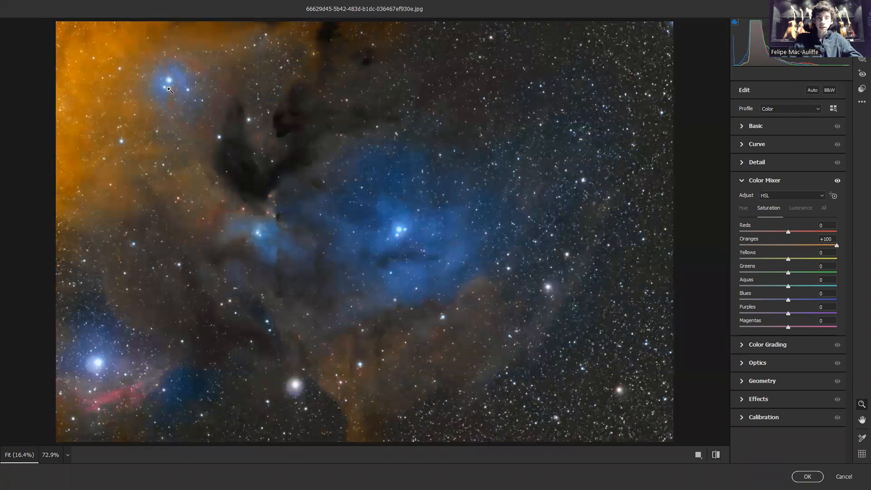
left_click_drag(67, 60, 425, 114)
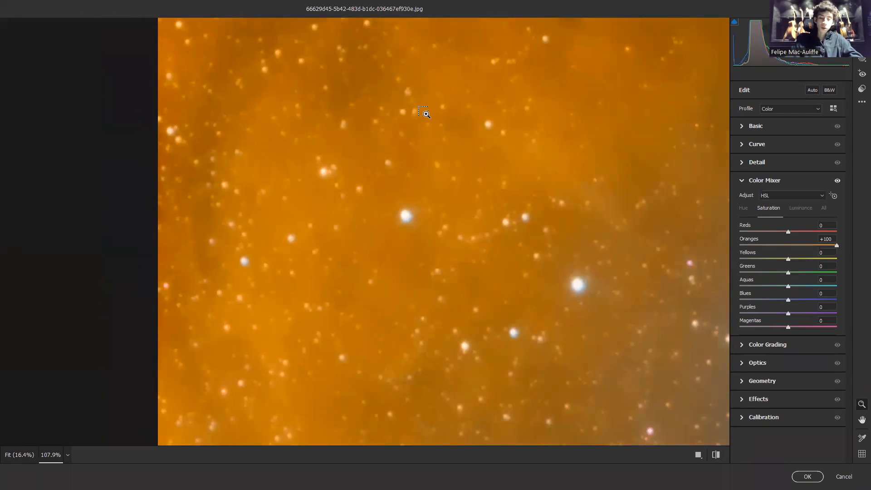
left_click(425, 115)
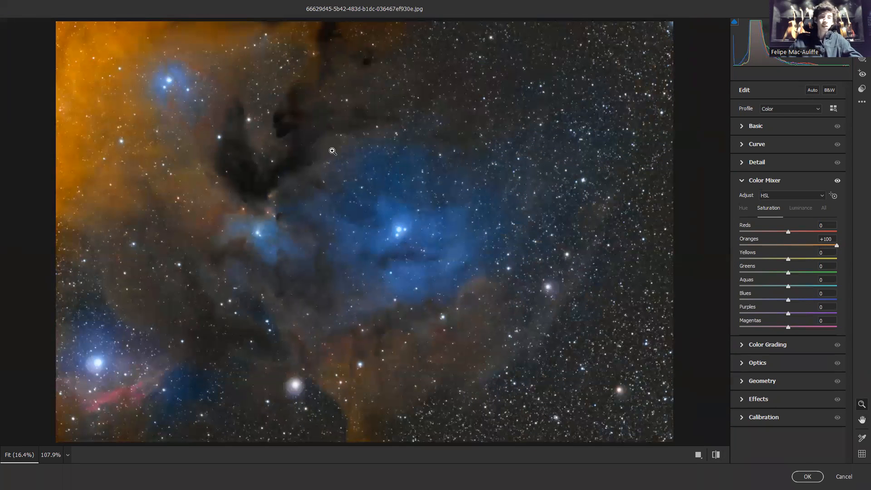
left_click(715, 455)
left_click(715, 456)
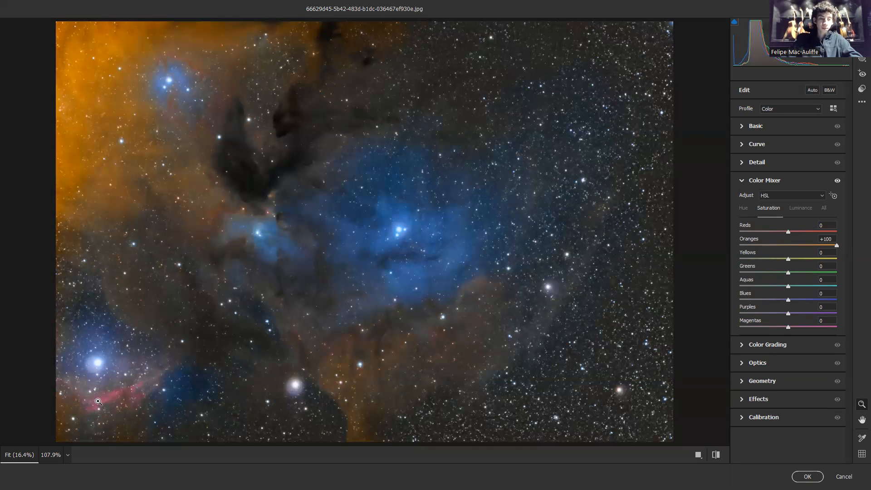
Check the effect of the Oranges boost on the red nebula strip against the default settings, and reset the Oranges saturation to 0
left_click_drag(112, 399, 717, 460)
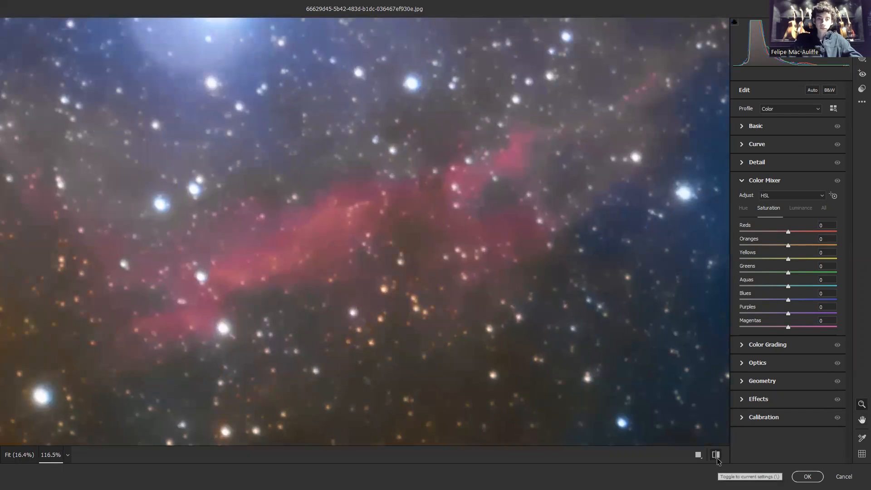
left_click_drag(399, 263, 385, 187)
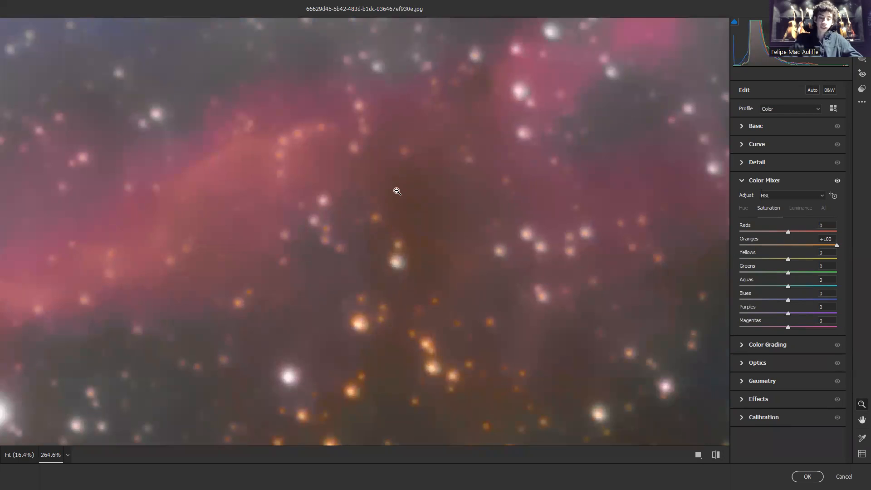
key("ctrl+0")
left_click(716, 455)
left_click(716, 455)
left_click_drag(831, 237, 715, 261)
type("0")
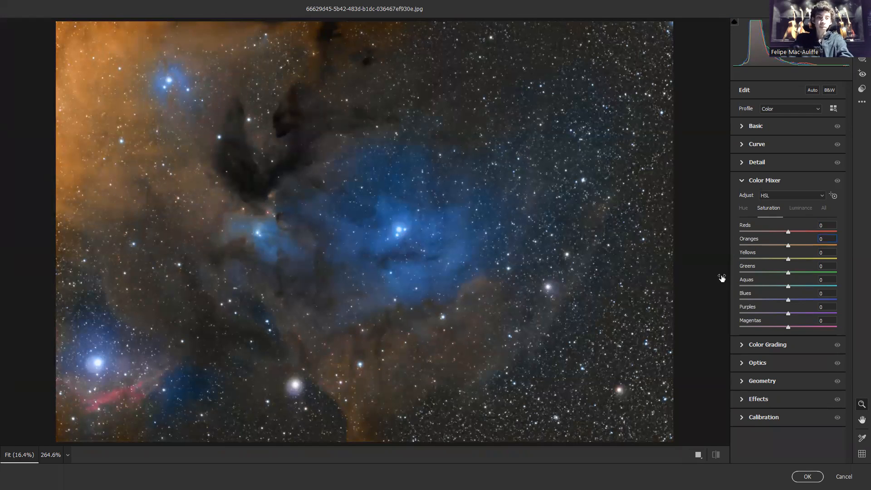
Try out different saturation values for the Yellows, Greens and Blues, resetting each to 0
left_click_drag(847, 261, 847, 261)
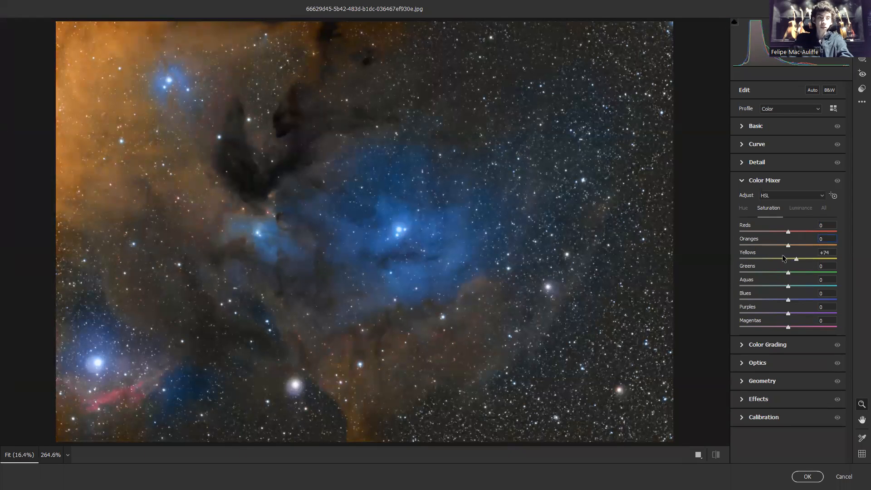
key("Tab")
type("0")
left_click_drag(788, 272, 828, 267)
type("0")
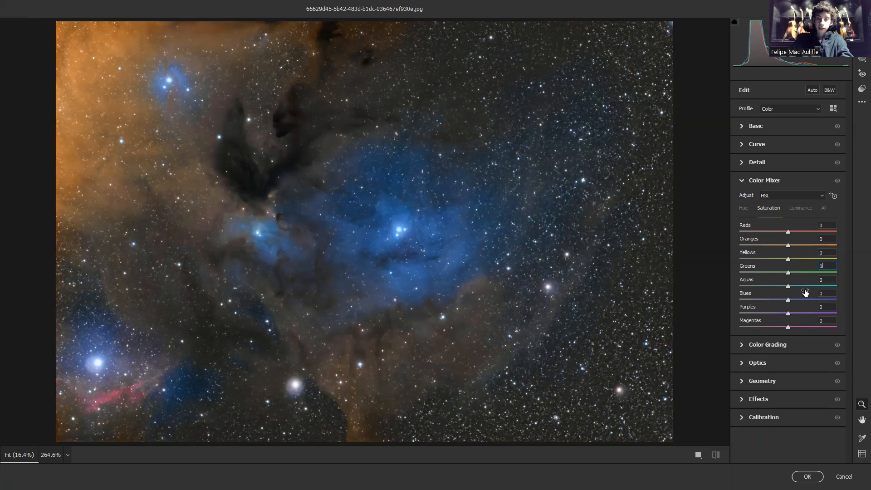
left_click_drag(789, 300, 827, 301)
double_click(797, 300)
Try a Purples saturation of +100 around the bright blue star, compare it with the default settings, and reset it to 0
left_click_drag(152, 364, 399, 253)
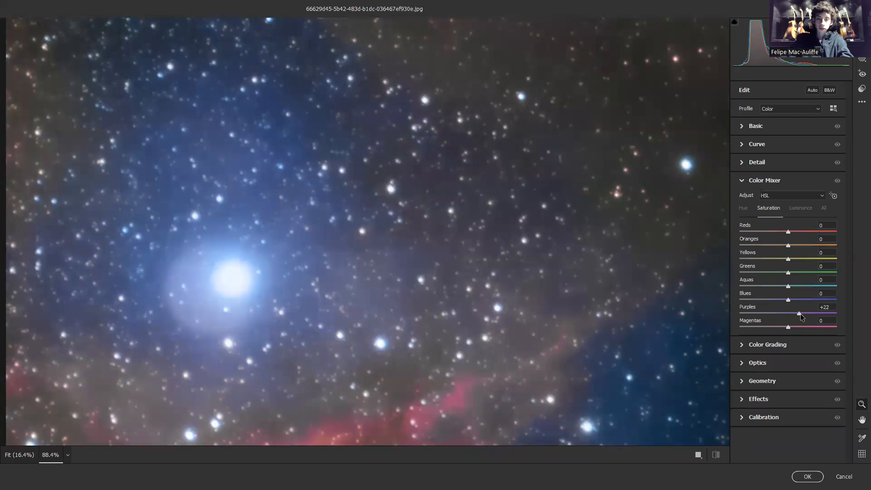
left_click_drag(837, 314, 847, 314)
scroll(401, 247, "down", 6)
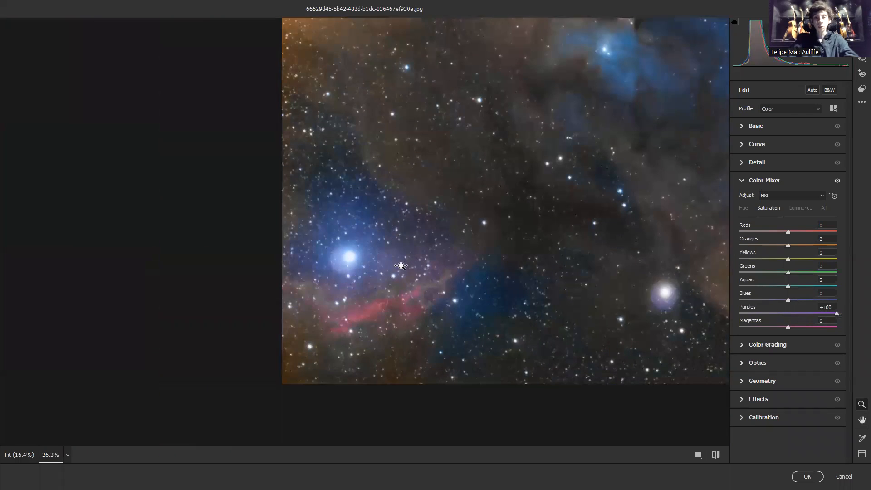
scroll(399, 263, "up", 2)
left_click(715, 454)
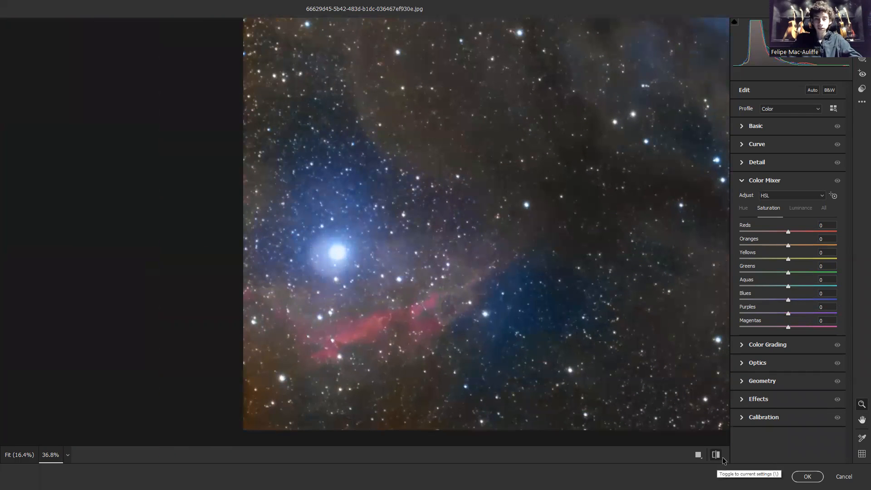
left_click(716, 453)
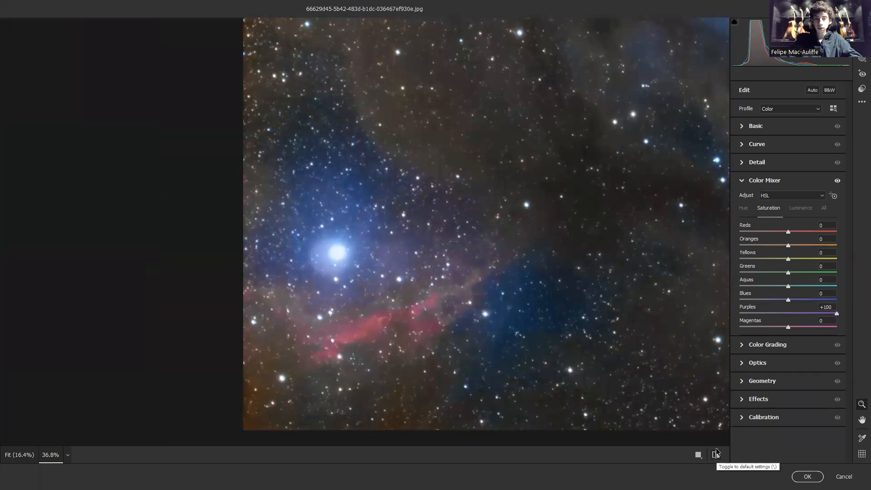
left_click_drag(832, 307, 753, 307)
type("0")
Try a Purples saturation of +35, inspect the area around the bright blue star, and reset it to 0
left_click_drag(529, 255, 449, 257)
left_click_drag(302, 216, 332, 217)
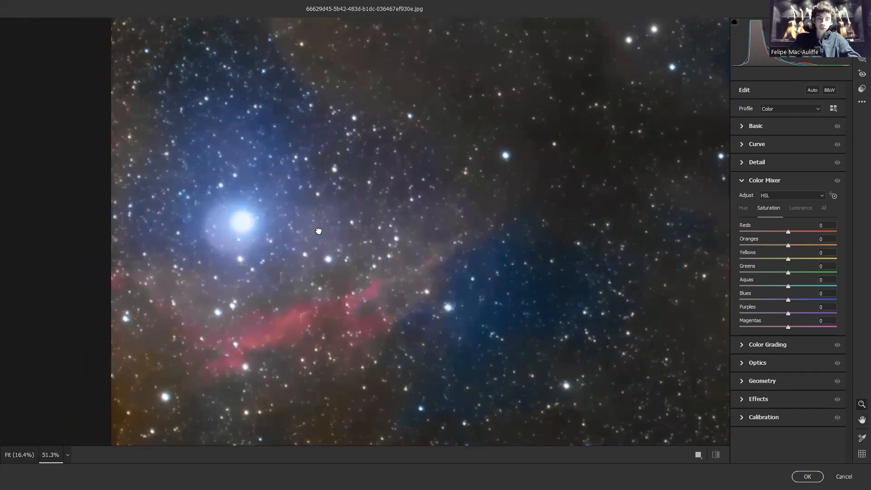
left_click_drag(802, 314, 805, 313)
left_click_drag(387, 203, 381, 232)
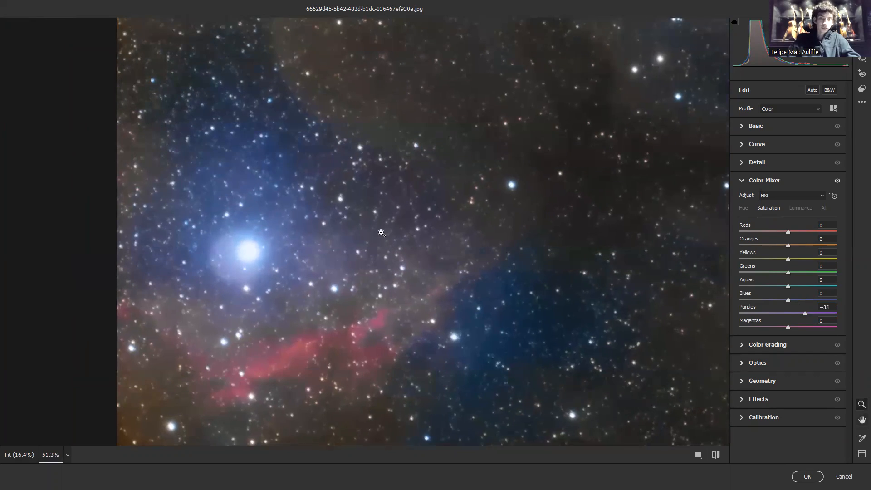
left_click(379, 232)
left_click(178, 356)
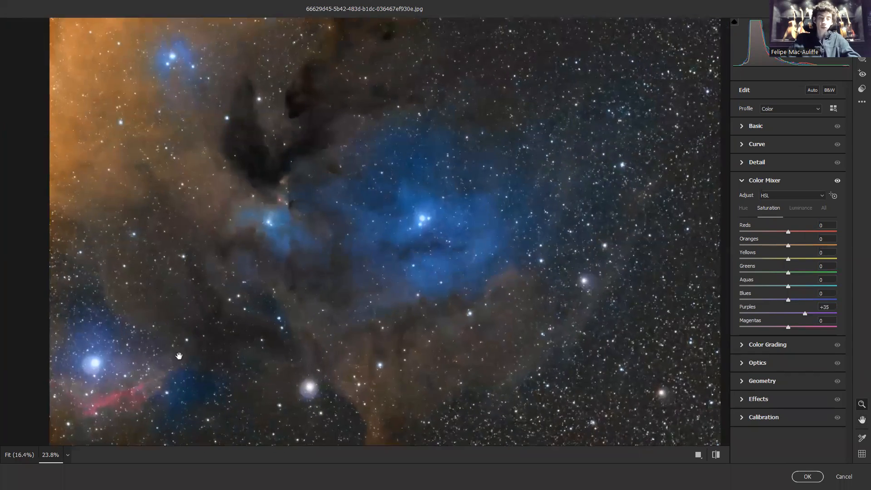
scroll(178, 356, "up", 3)
left_click_drag(68, 348, 275, 283)
scroll(275, 277, "up", 4)
scroll(278, 280, "down", 2)
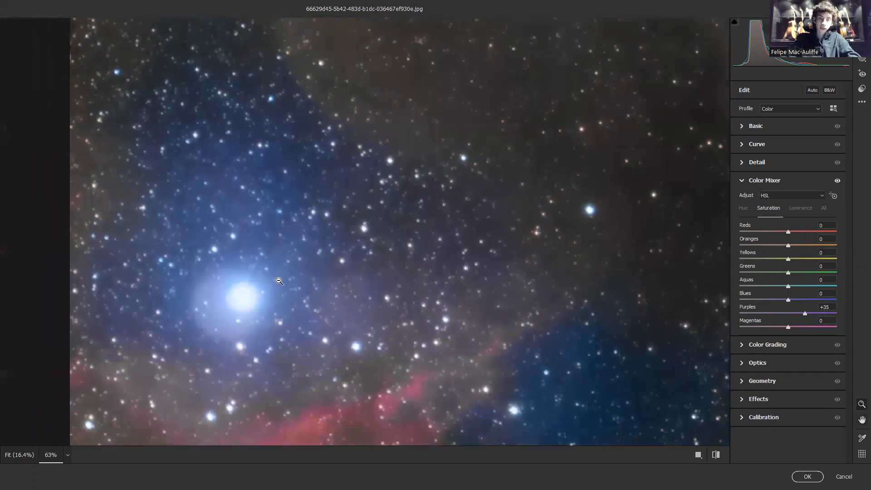
scroll(279, 281, "down", 1)
left_click(832, 305)
double_click(771, 311)
Try out different Magentas saturation values near the red nebula strip and reset the value to 0
left_click_drag(466, 330, 465, 260)
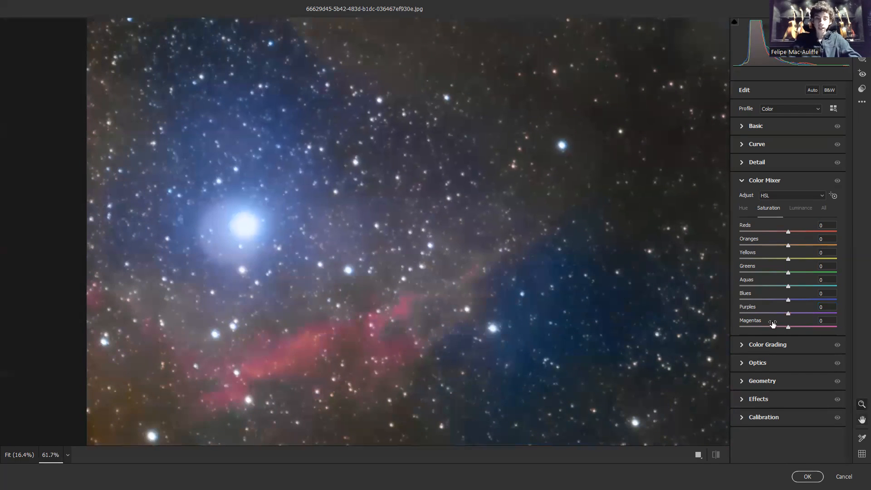
mouse_move(804, 324)
left_mouse_down()
mouse_move(821, 327)
mouse_move(790, 322)
left_mouse_up()
type("0")
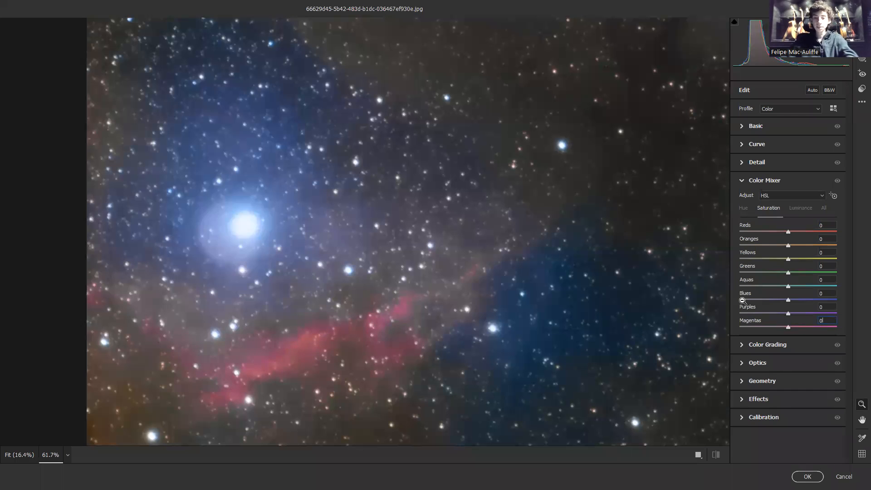
Try shifting the Oranges hue to -43 and +90 in the Color Mixer, and reset it to 0
left_click(397, 205)
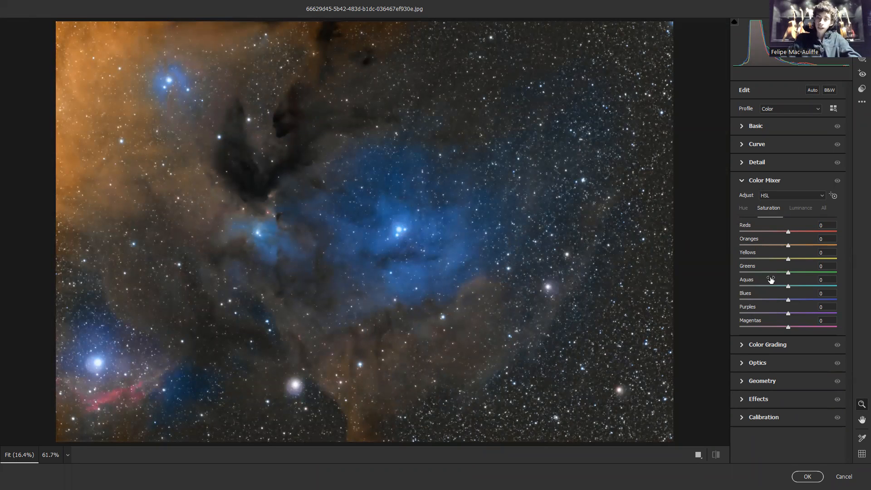
left_click(742, 209)
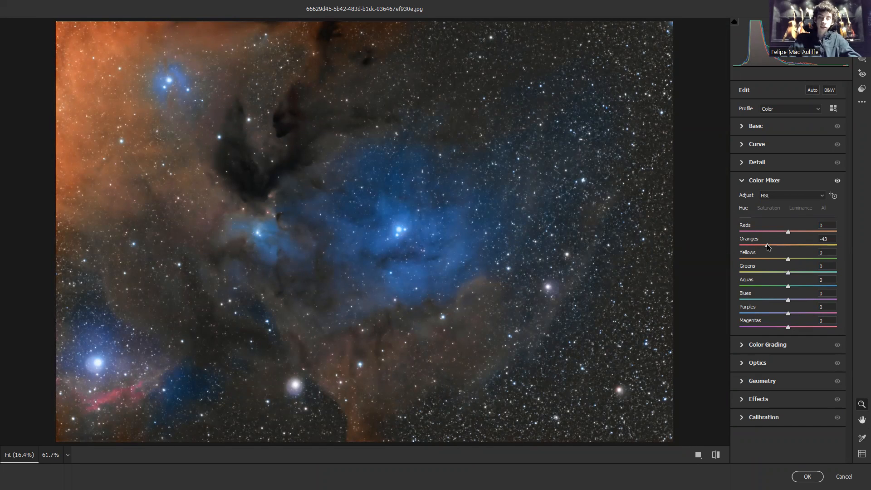
left_click_drag(769, 246, 830, 247)
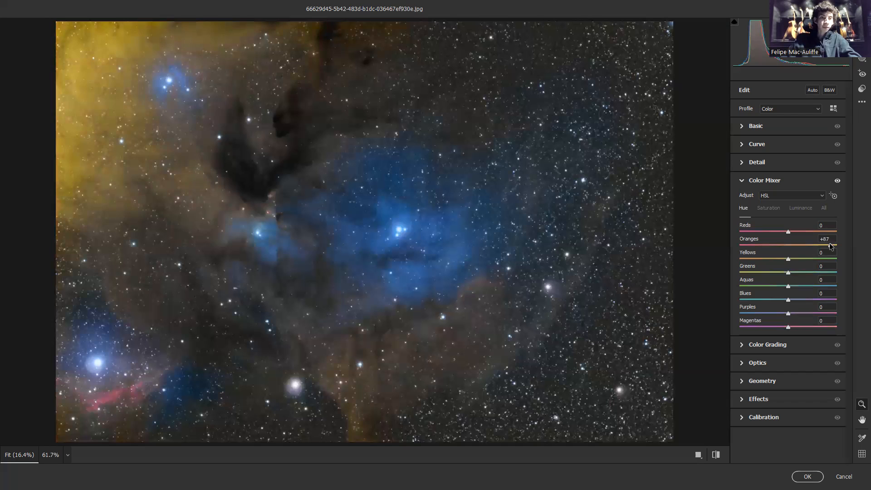
left_click(828, 239)
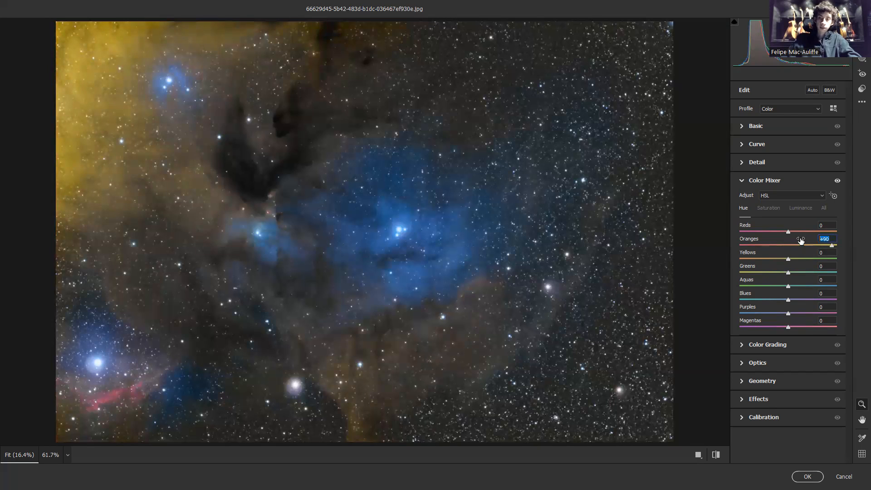
type("0")
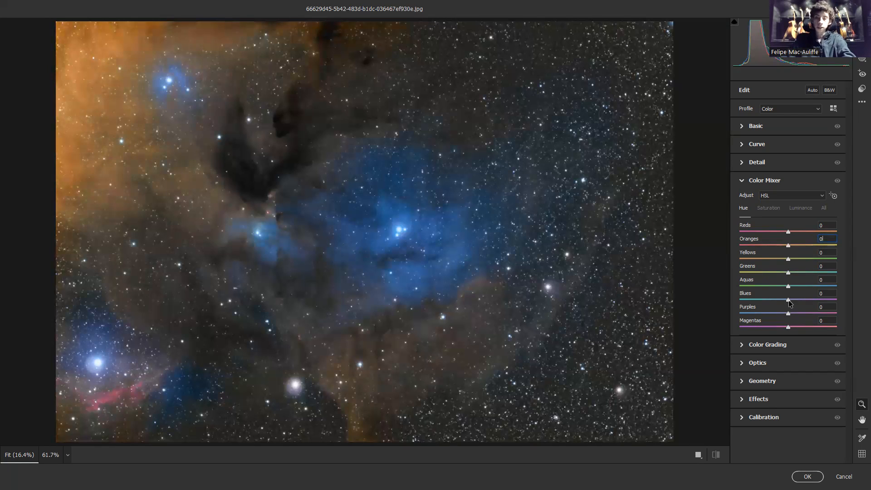
Try shifting the Blues hue to -58 and the Purples hue to +53, resetting each to 0
left_click_drag(804, 299, 759, 301)
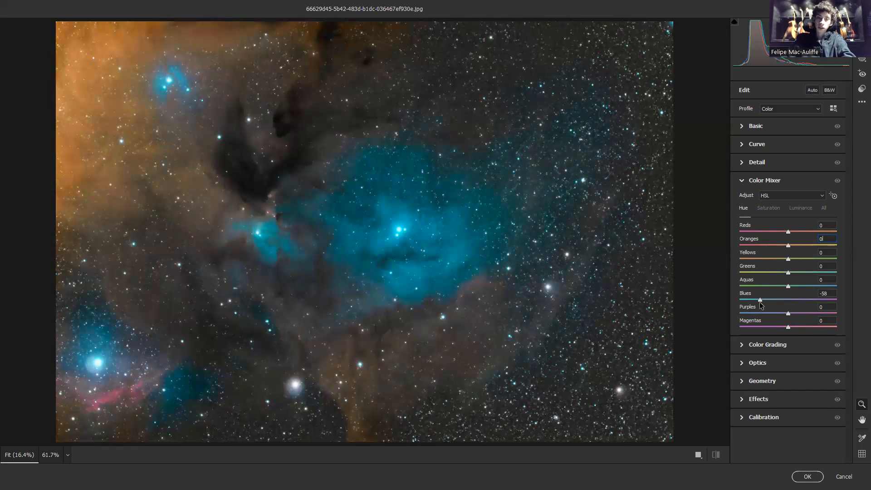
double_click(805, 298)
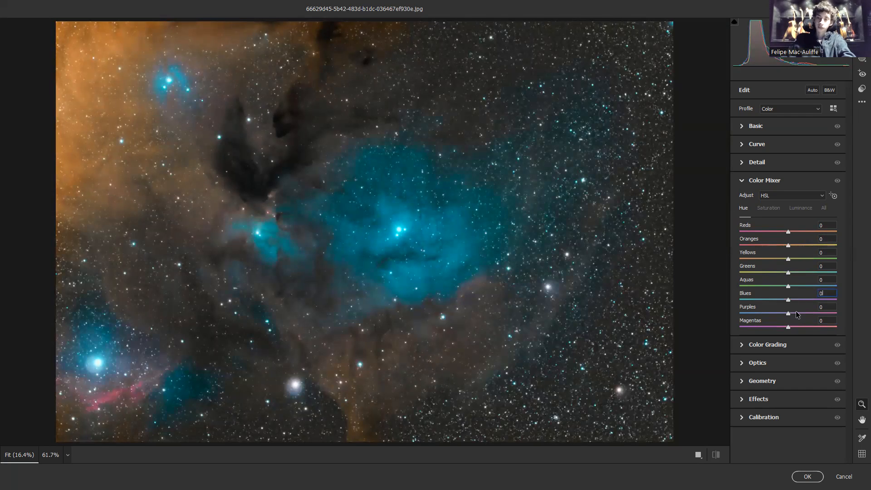
left_click_drag(764, 317, 794, 320)
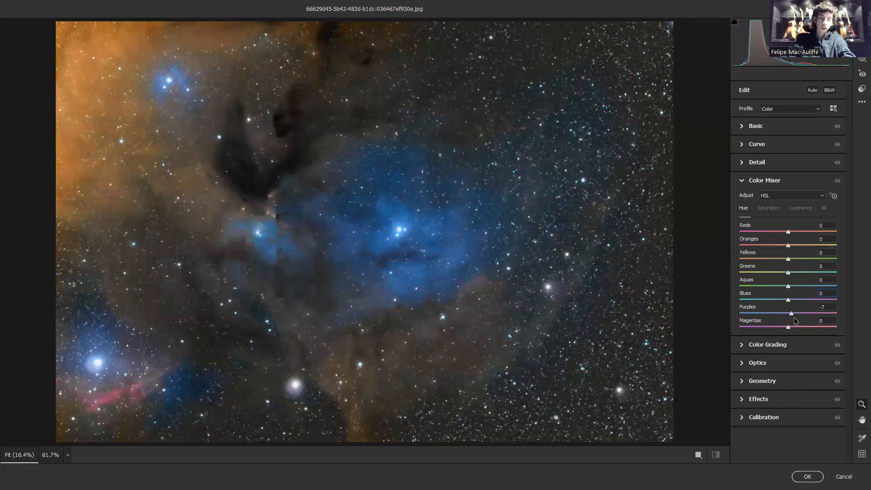
left_click_drag(178, 351, 742, 283)
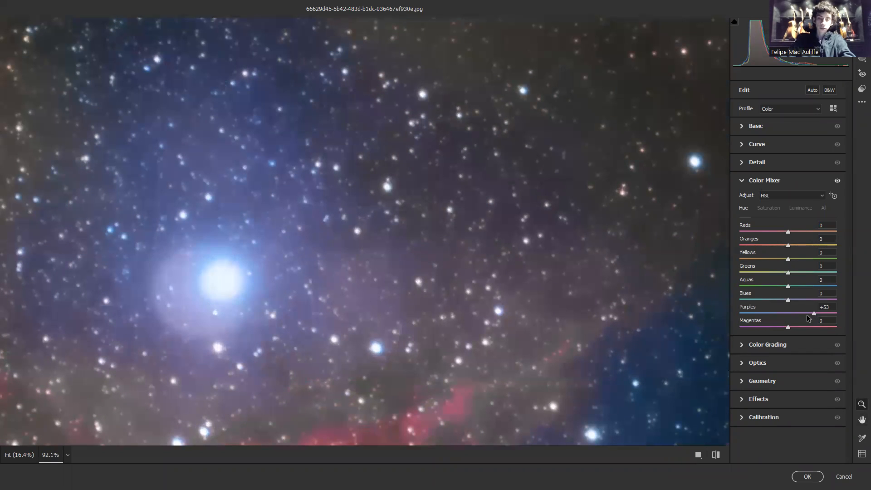
left_click(834, 307)
type("0")
Shift the Reds hue to +19 for the red nebula strip and compare it up close with the default settings
left_click_drag(430, 312, 433, 136)
left_click_drag(335, 287, 360, 237)
left_click_drag(787, 232, 773, 232)
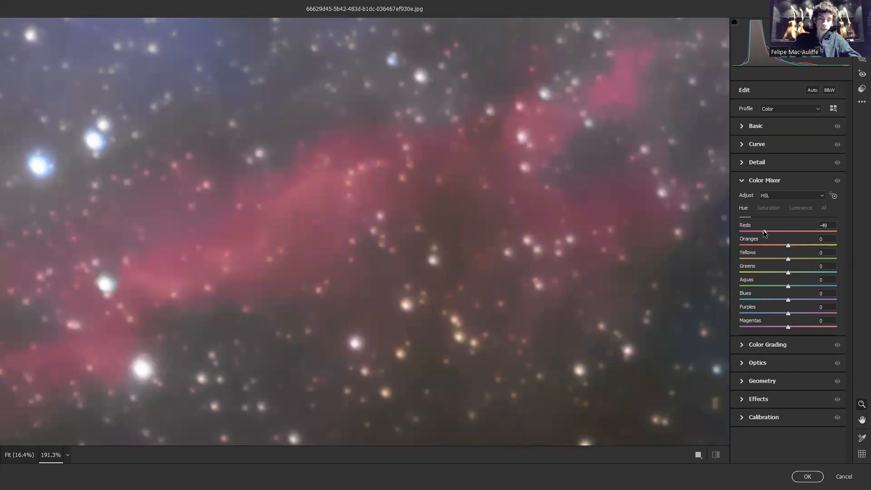
left_click_drag(764, 231, 831, 230)
left_click_drag(332, 184, 538, 220)
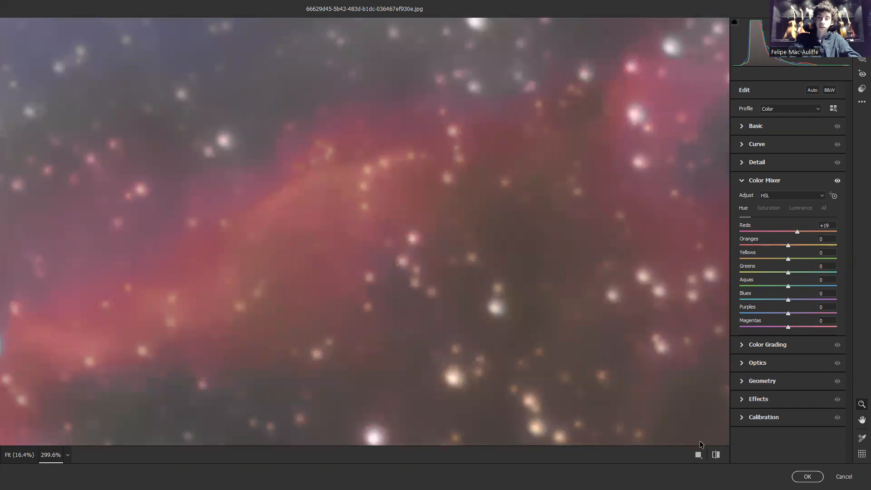
left_click(716, 457)
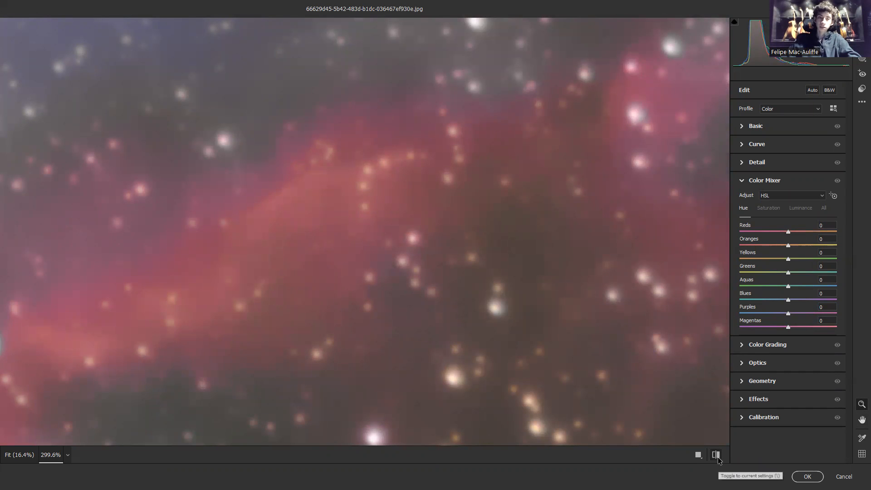
Return from the default-settings comparison to the current settings and reset the Reds hue to 0
left_click(716, 457)
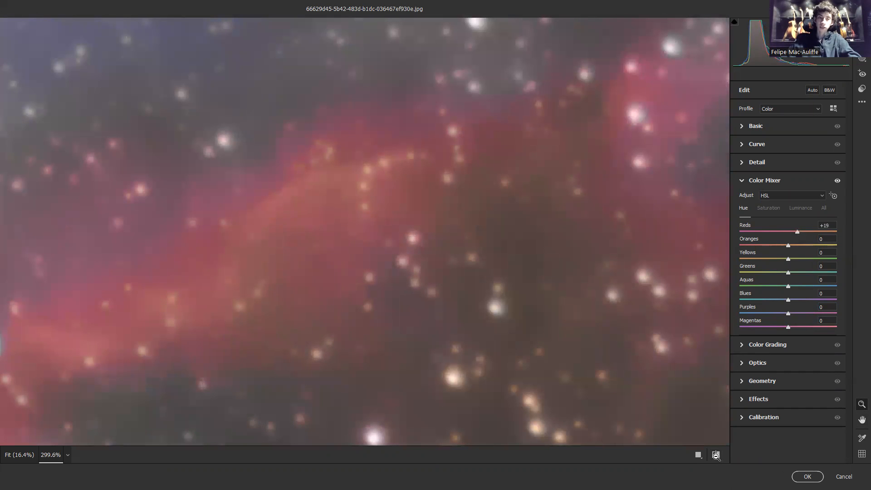
left_click(340, 230)
left_click(826, 225)
Try the Oranges luminance at +100 and -100 in the Color Mixer, and reset it to 0
left_click(803, 208)
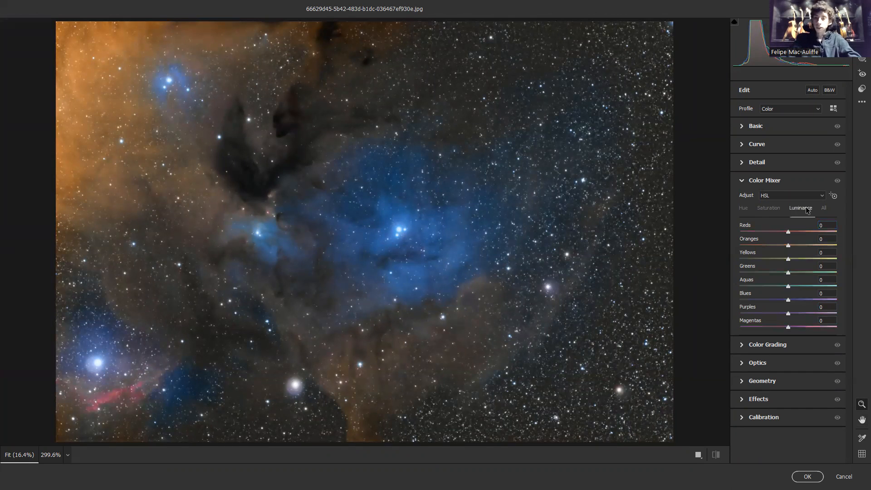
left_click_drag(789, 247, 852, 247)
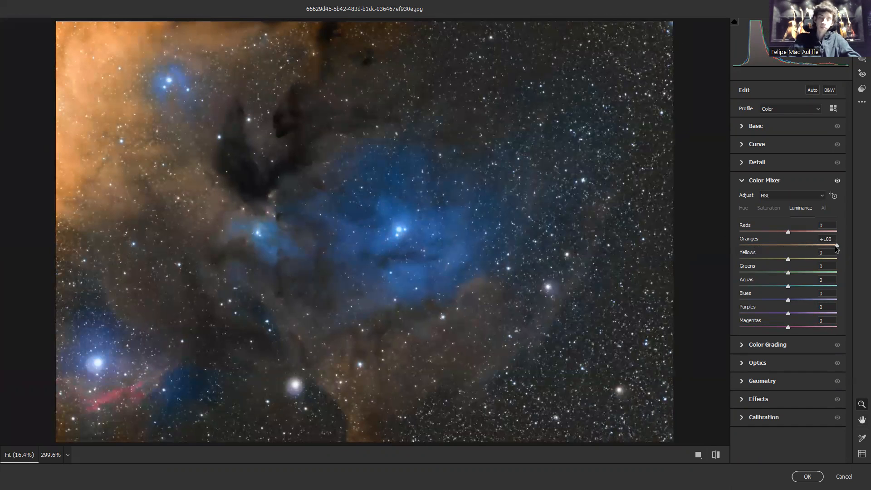
left_click_drag(835, 247, 728, 245)
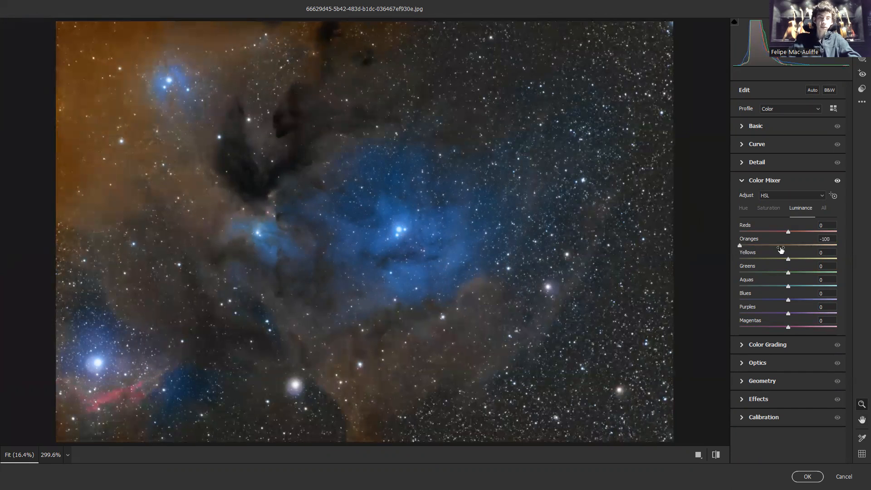
left_click(831, 238)
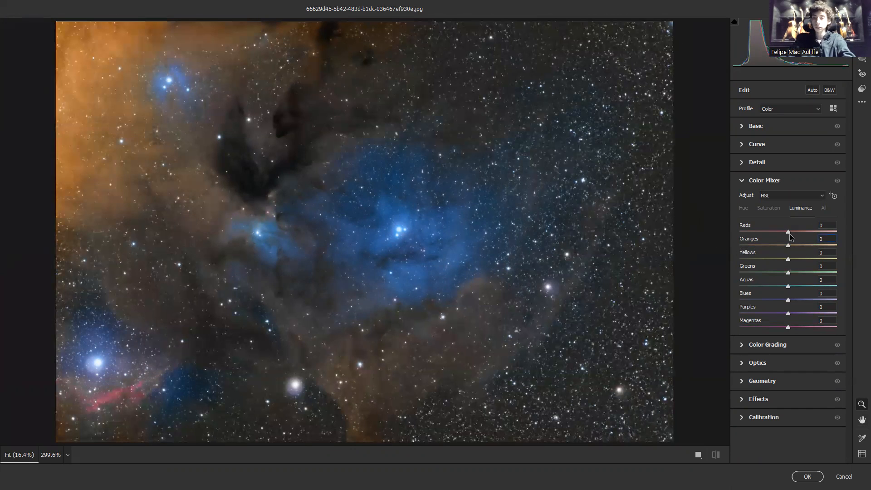
left_click(824, 225)
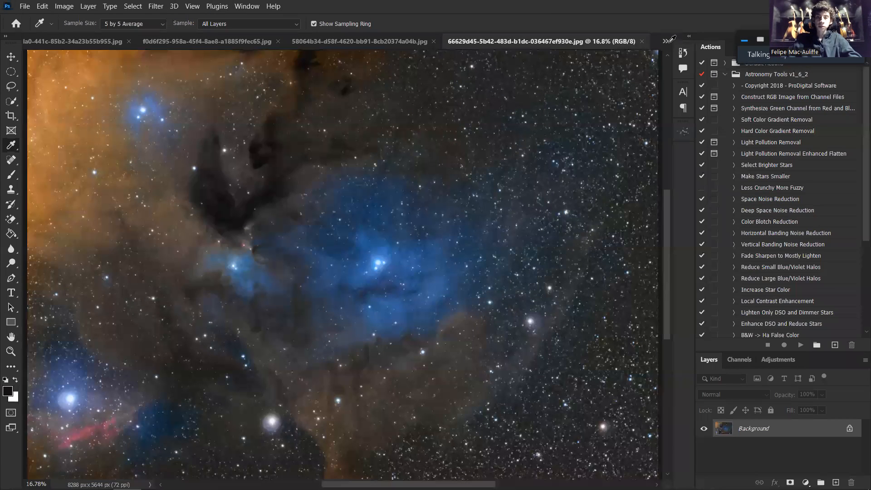
Switch to the ngc6729.png image and view its blue and small red nebulae up close
left_click(666, 41)
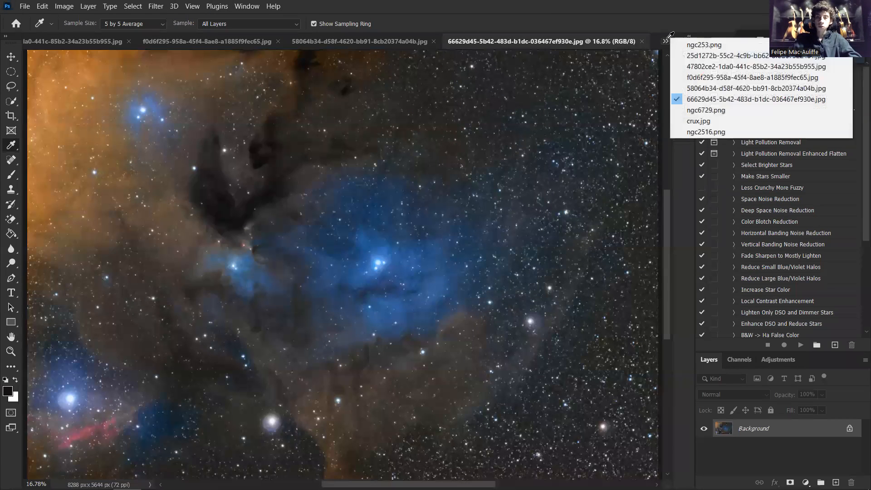
left_click(700, 110)
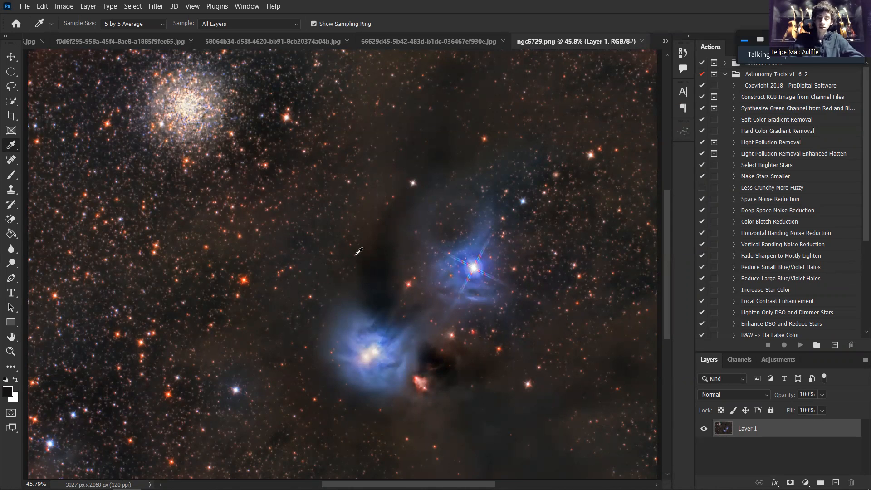
left_click(70, 4)
left_click(376, 4)
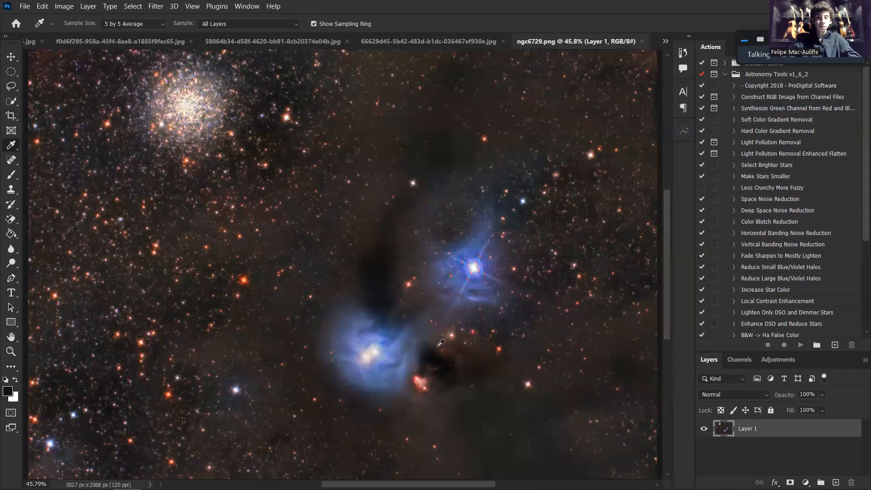
scroll(426, 394, "up", 5)
left_click_drag(426, 395, 383, 294)
scroll(361, 279, "up", 6)
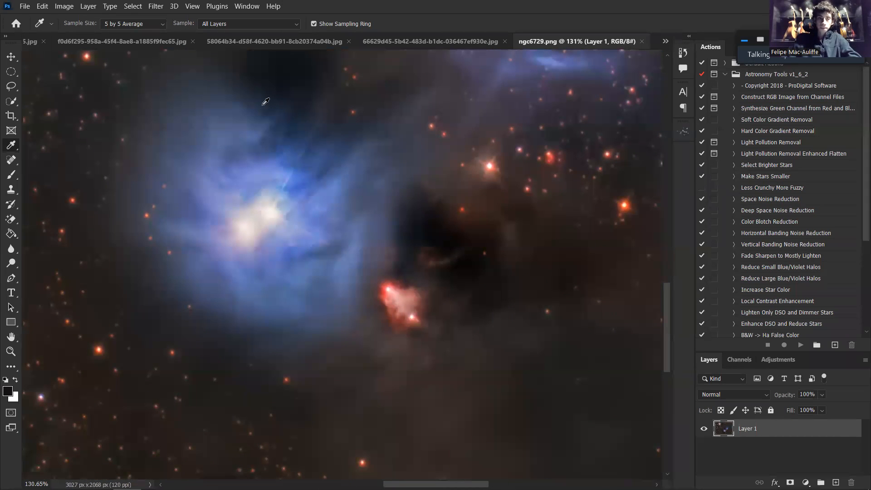
Preview a Color Range selection of the Reds in the nebula image and close it without selecting
left_click(128, 8)
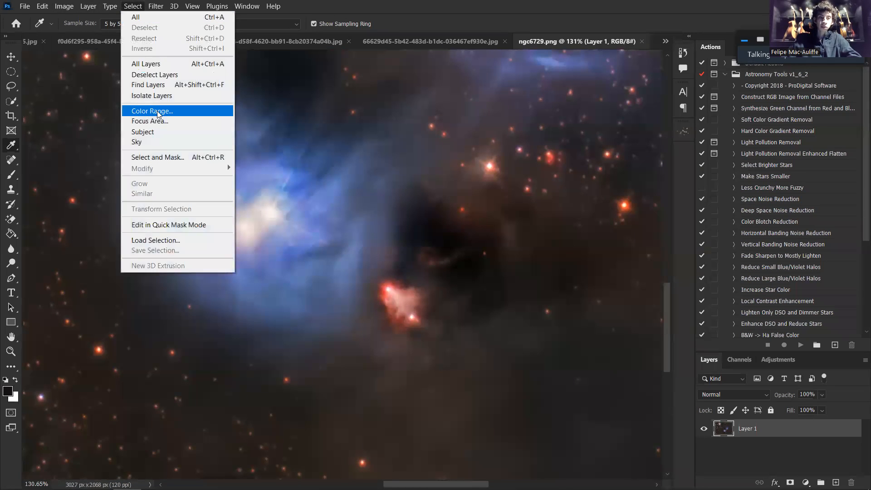
left_click(144, 112)
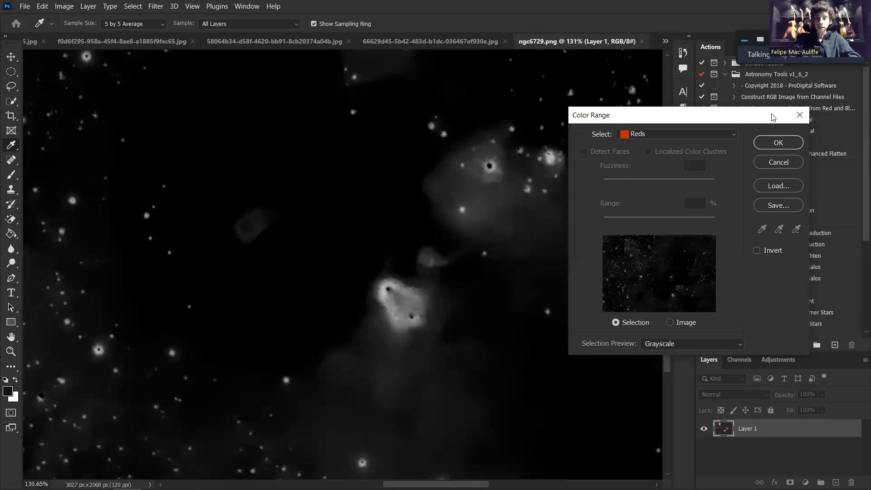
left_click(799, 114)
Examine the small red nebula and the surrounding blue nebulae and star field at different magnifications
left_click_drag(409, 293, 364, 250)
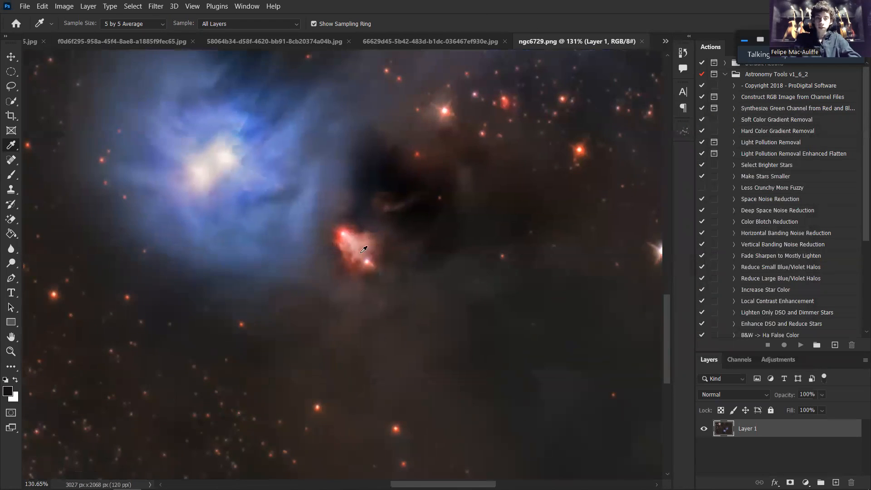
scroll(364, 249, "up", 3)
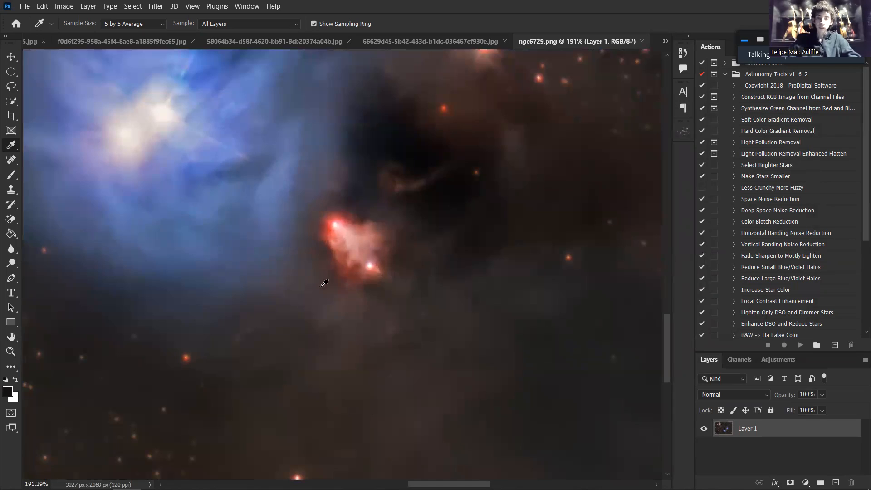
scroll(323, 271, "down", 9)
left_click_drag(250, 171, 498, 323)
left_click_drag(295, 56, 486, 351)
left_click_drag(407, 240, 154, 86)
left_click_drag(486, 343, 318, 78)
scroll(346, 293, "up", 9)
left_click_drag(389, 283, 446, 266)
Reopen Color Range with Reds and inspect the grayscale preview around the small red nebula and nearby stars
left_click(133, 6)
left_click(136, 111)
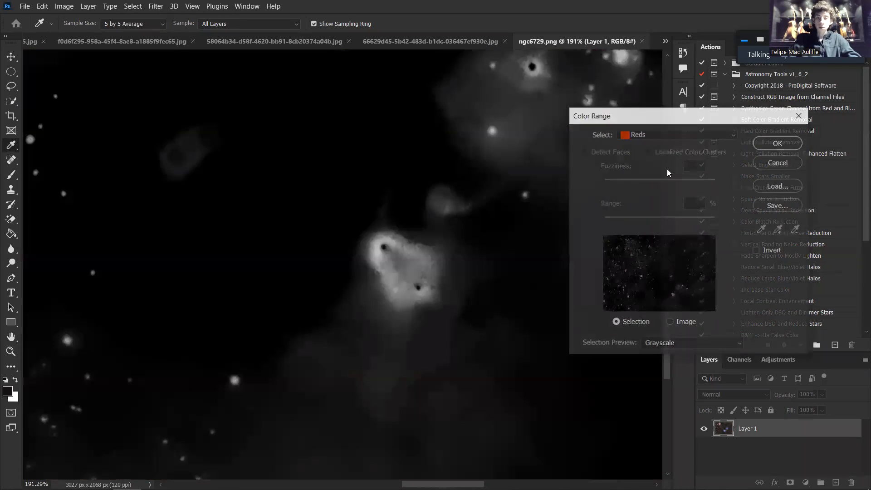
left_click(653, 134)
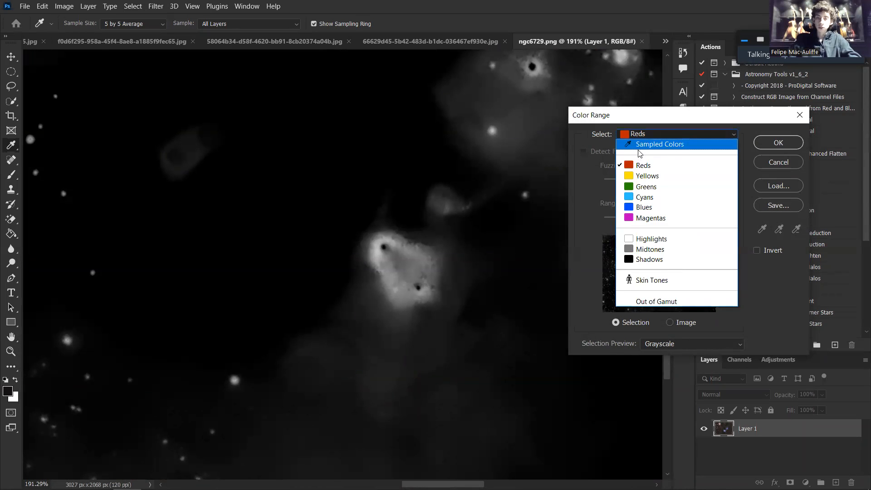
left_click(637, 128)
left_click(648, 136)
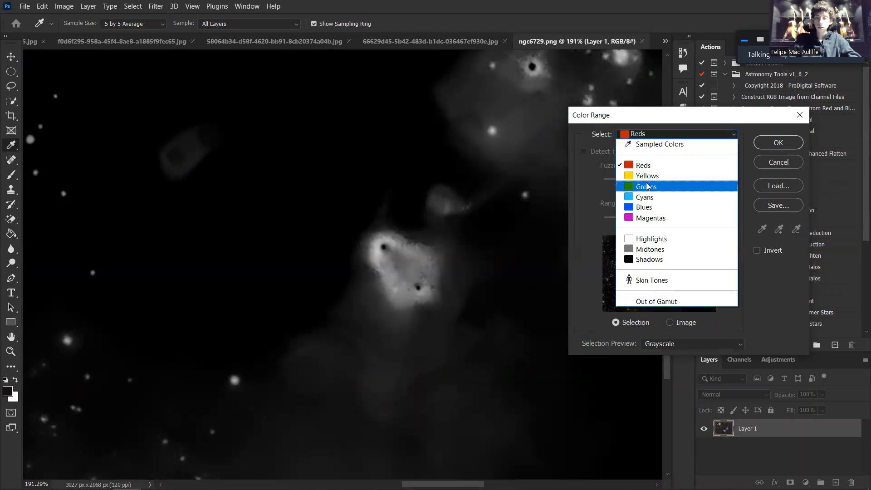
left_click(629, 120)
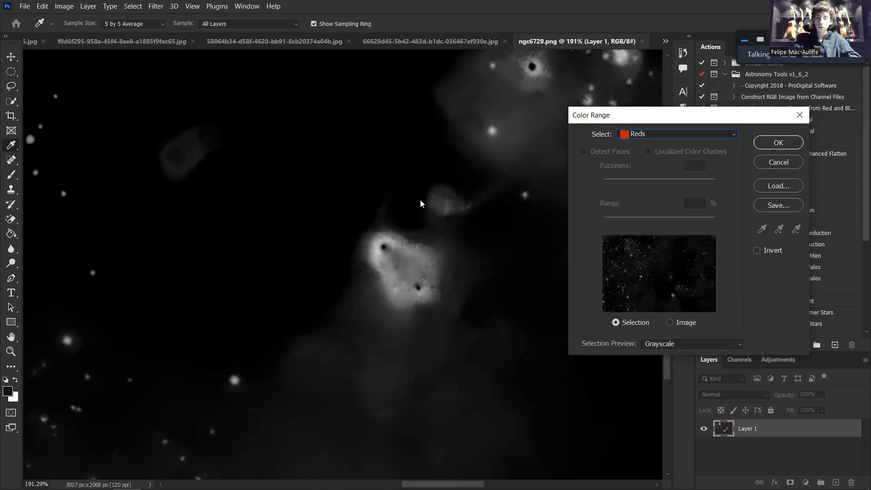
scroll(413, 220, "down", 12)
left_click_drag(370, 258, 403, 357)
scroll(315, 180, "up", 5)
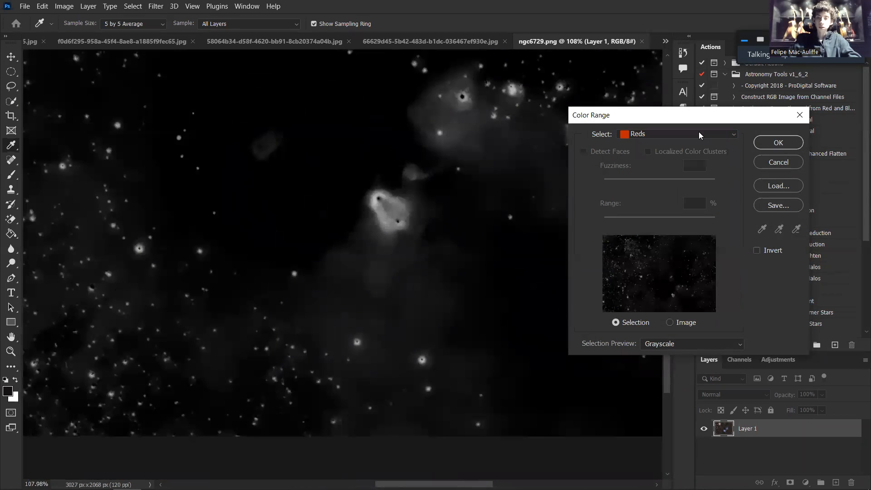
Change the Color Range preview to Yellows and inspect the nebula area
left_click(698, 134)
left_click(668, 180)
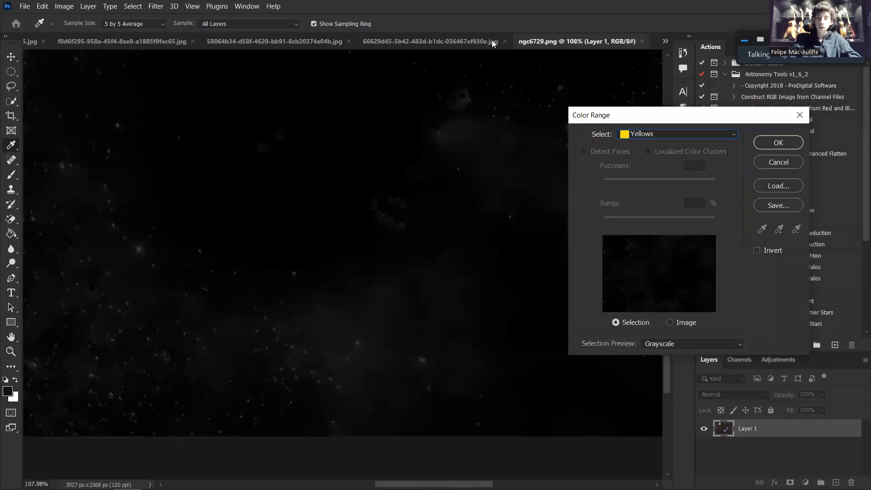
left_click_drag(366, 129, 352, 223)
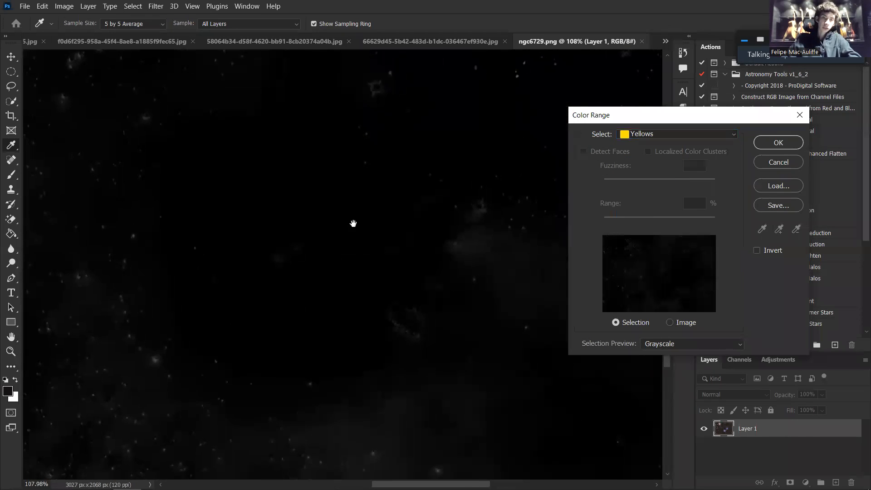
Preview the Blues range over the two blue nebulae and cancel Color Range
left_click(679, 137)
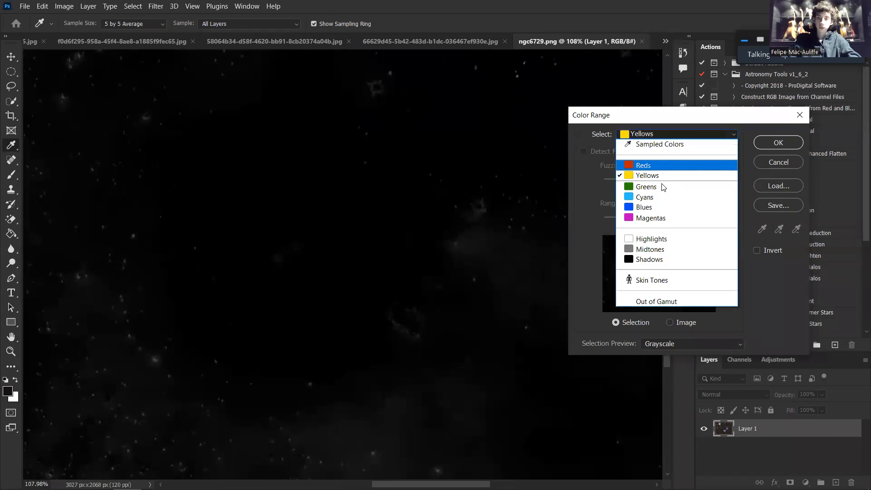
left_click(654, 206)
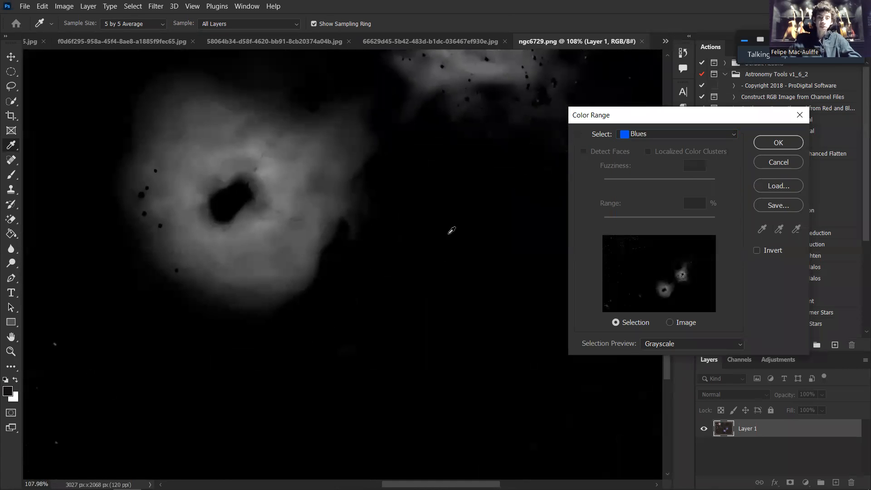
scroll(410, 235, "down", 8)
left_click_drag(386, 196, 377, 286)
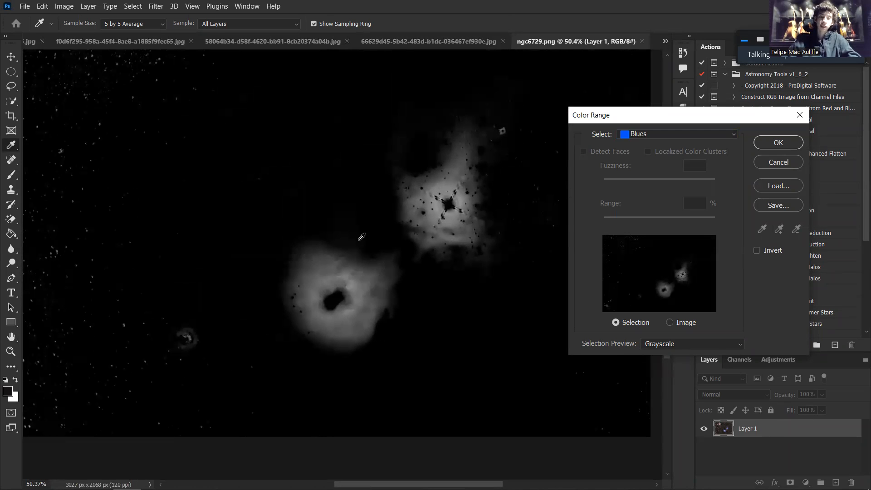
scroll(358, 275, "up", 4)
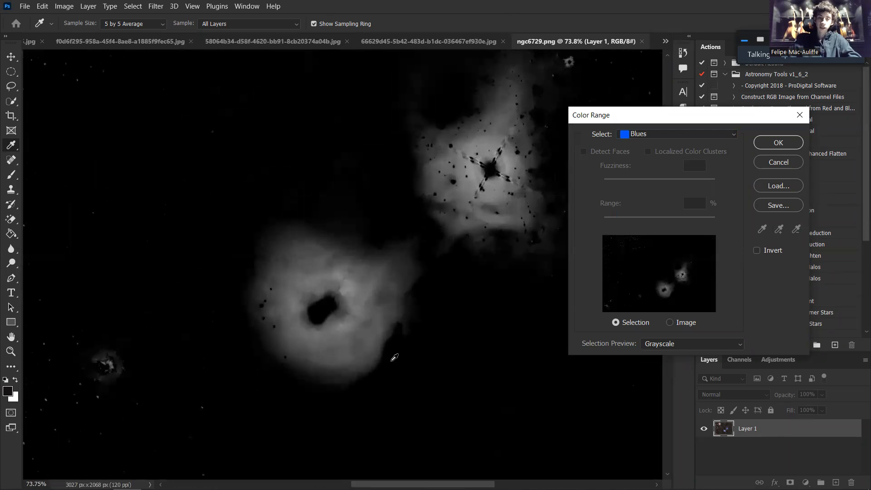
left_click(648, 133)
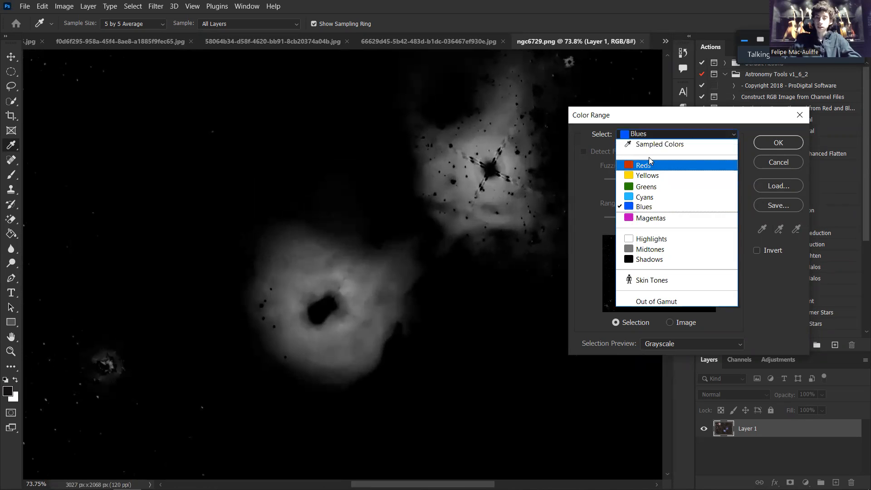
left_click(653, 132)
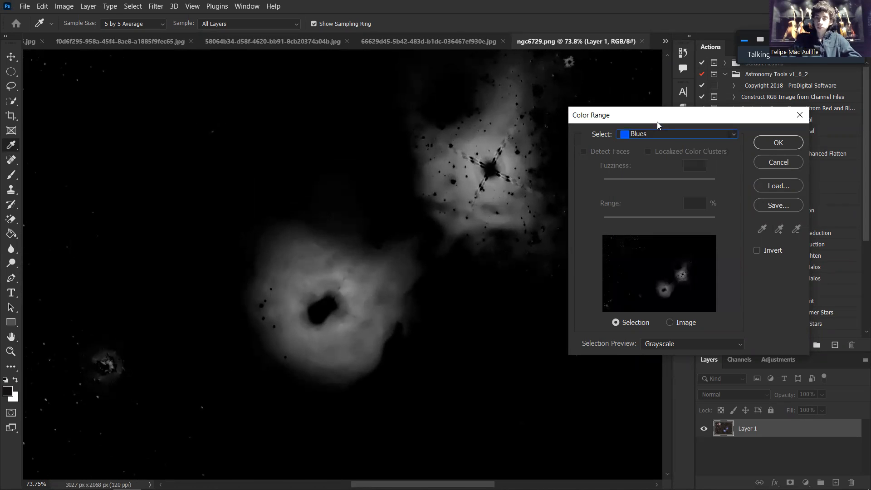
left_click(774, 163)
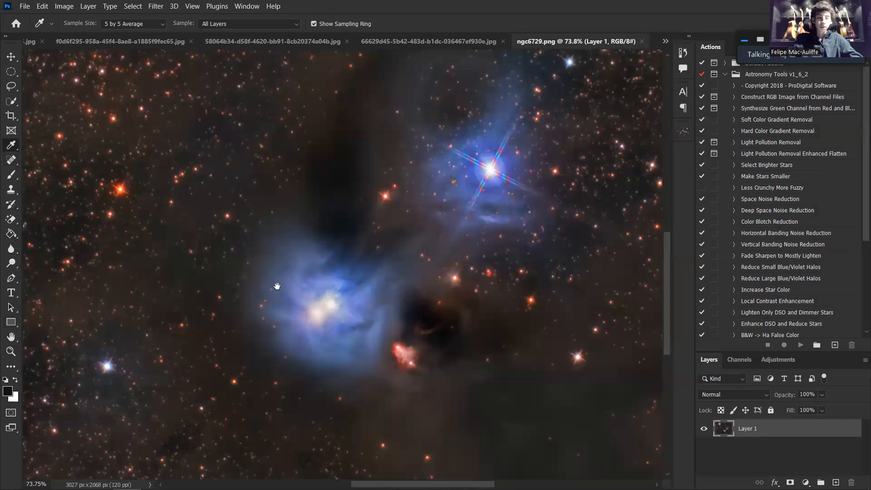
Sample the saturated red glow beside the upper star of the small red nebula with the Eyedropper
left_click_drag(280, 285, 282, 205)
scroll(288, 204, "up", 1)
scroll(290, 201, "up", 3)
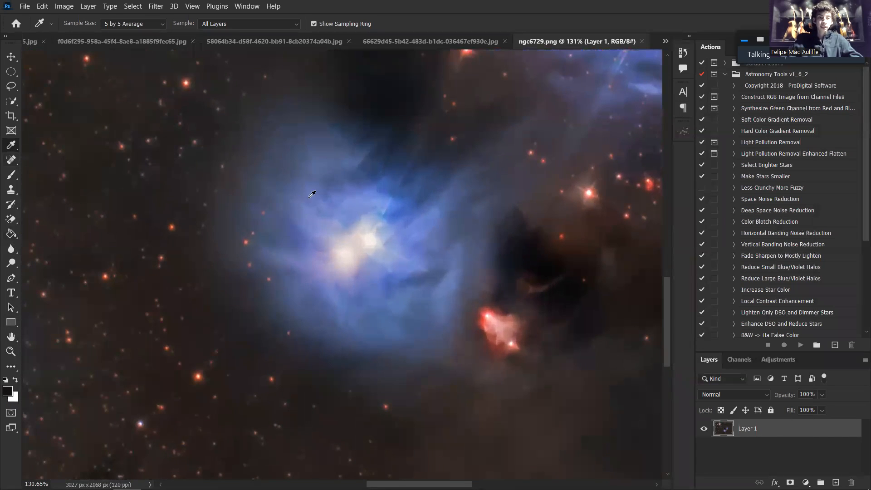
scroll(519, 332, "up", 9)
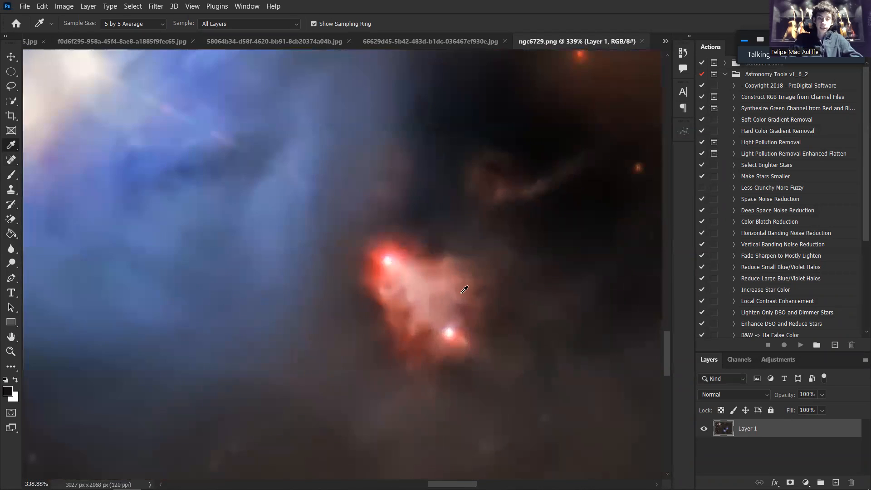
scroll(375, 271, "up", 5)
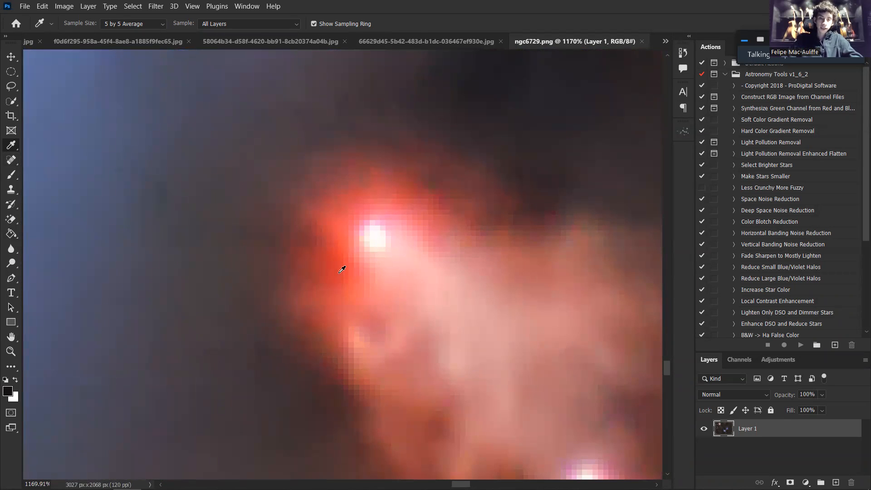
scroll(343, 265, "up", 2)
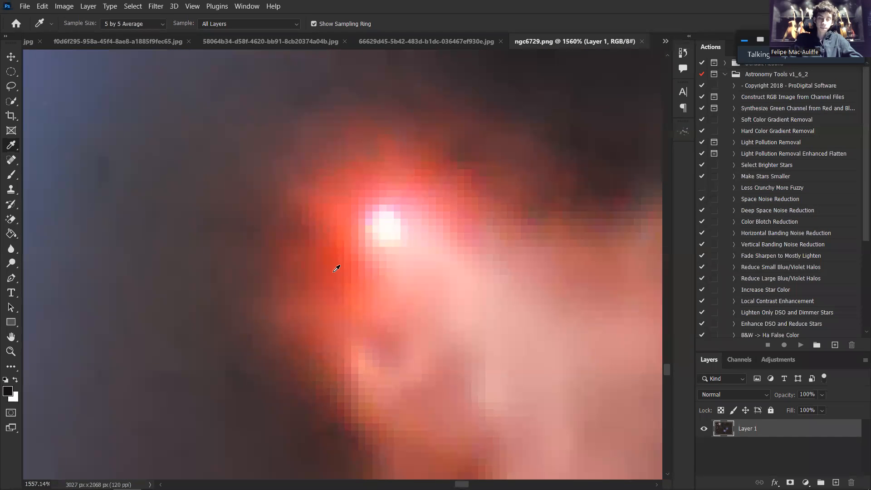
left_click(340, 259)
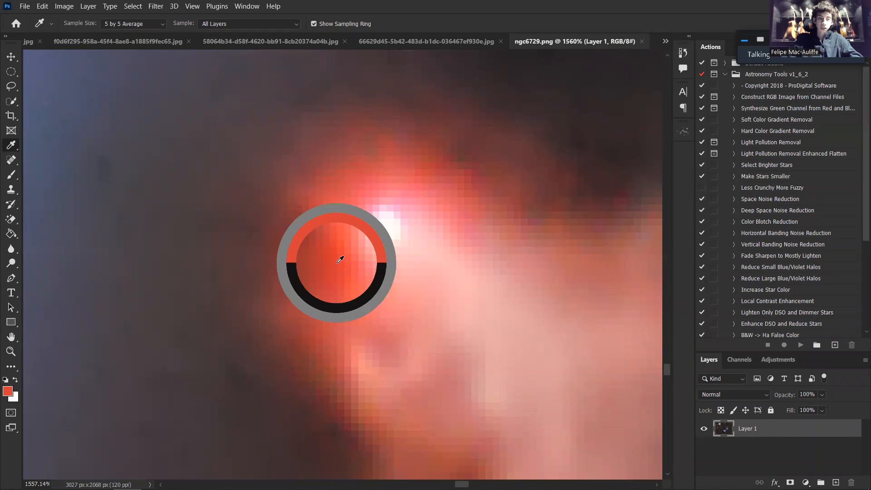
Inspect the sampled red's values in the foreground Color Picker and cancel it
left_click(11, 388)
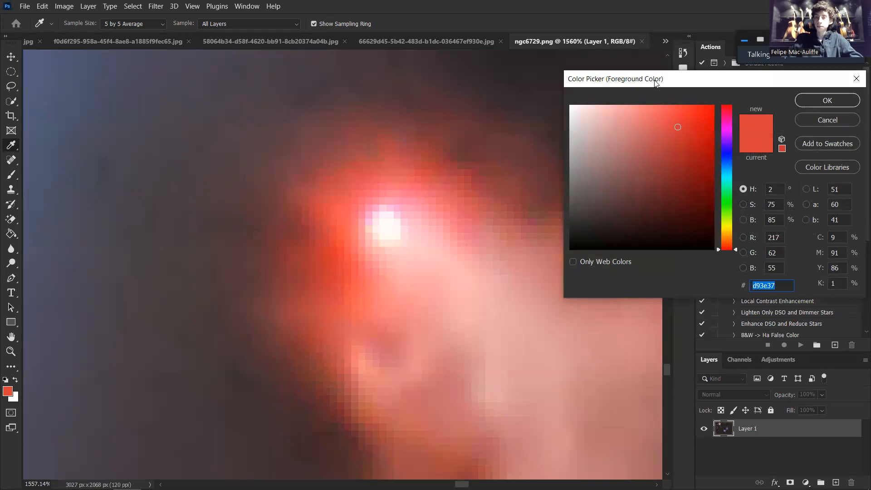
left_click_drag(654, 82, 552, 87)
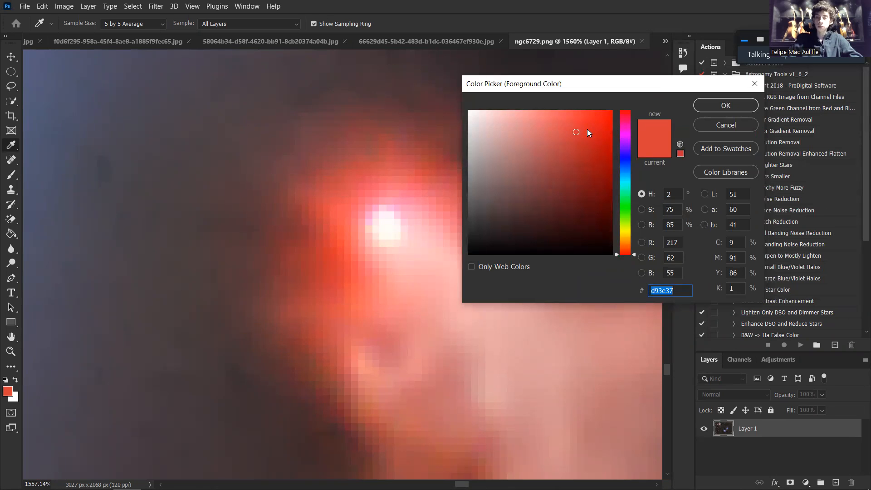
left_click(725, 125)
Set the Eyedropper's sample size to Point Sample for the small red nebula
scroll(411, 247, "down", 5)
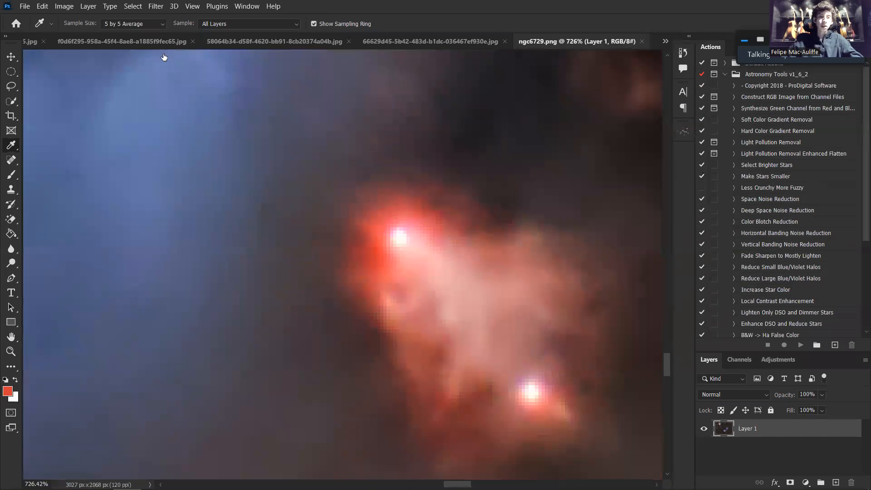
scroll(443, 268, "up", 2)
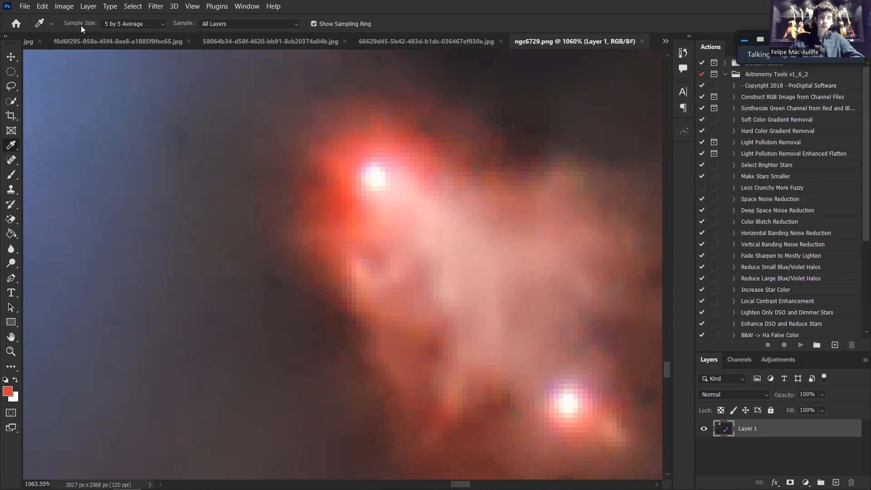
scroll(296, 223, "up", 1)
scroll(298, 219, "up", 4)
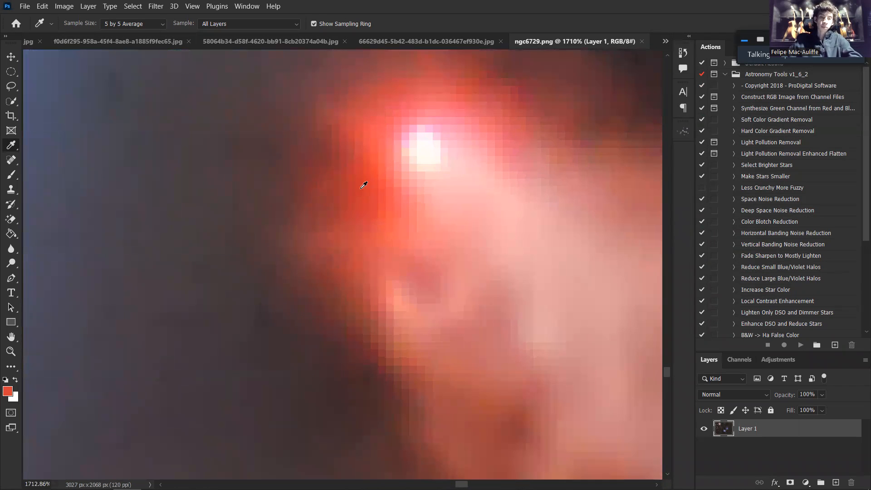
left_click_drag(354, 207, 336, 251)
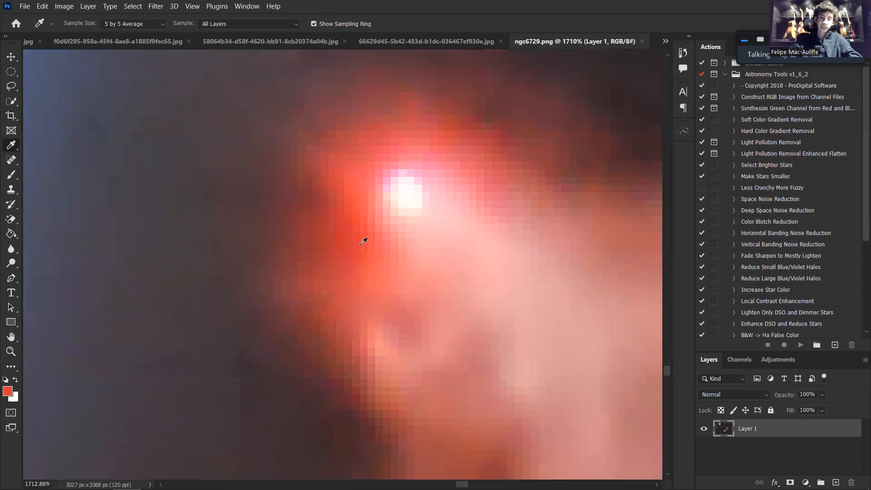
left_click(139, 24)
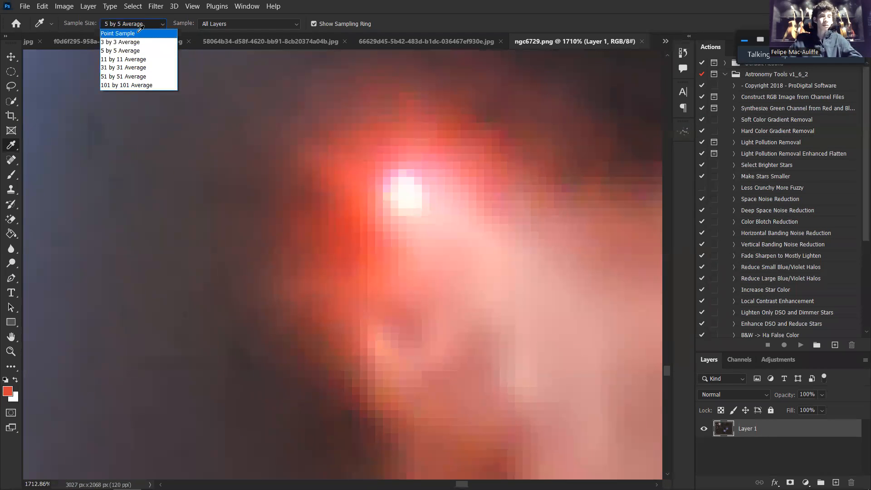
left_click(130, 34)
left_click(127, 24)
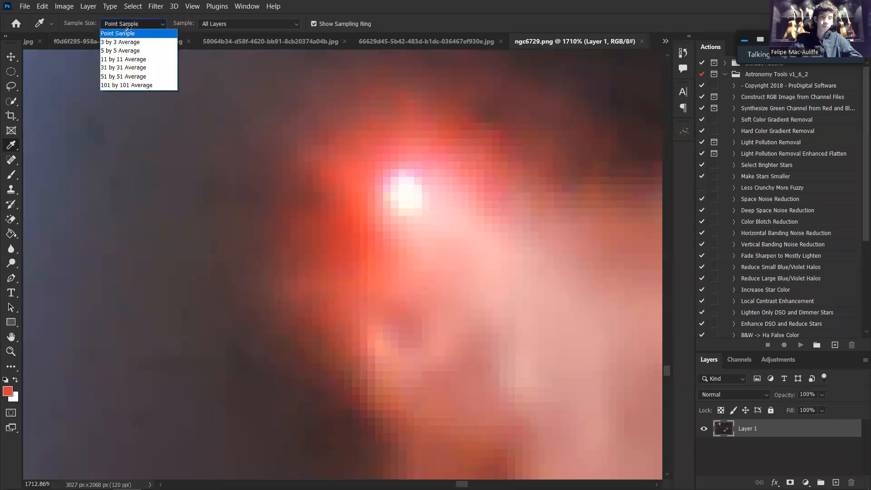
left_click(115, 33)
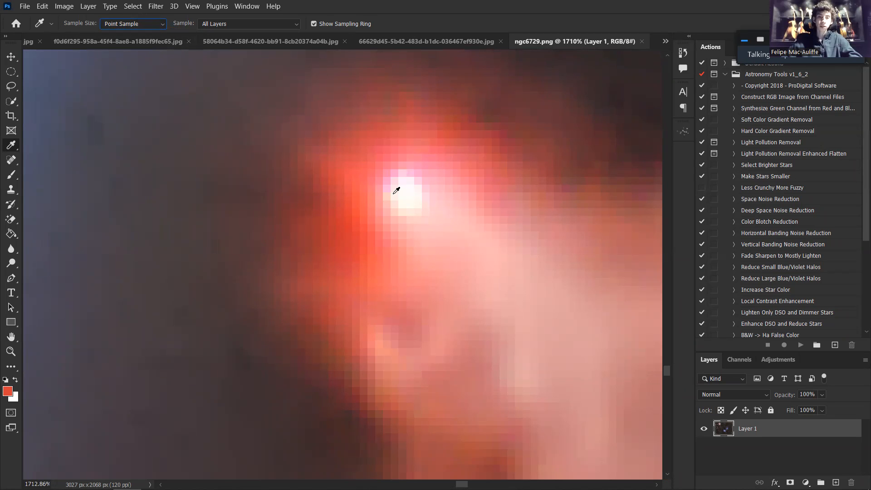
Sample a single pink pixel at the edge of the red nebula's bright upper star
scroll(381, 194, "up", 5)
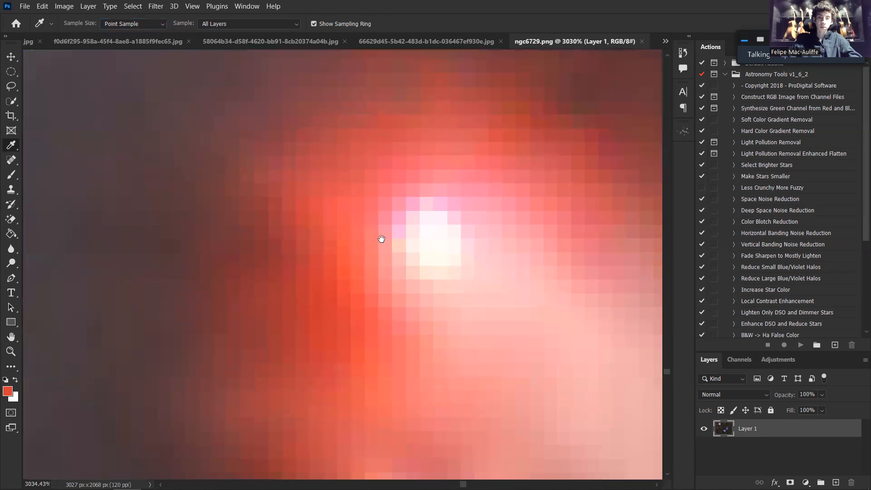
scroll(304, 233, "up", 2)
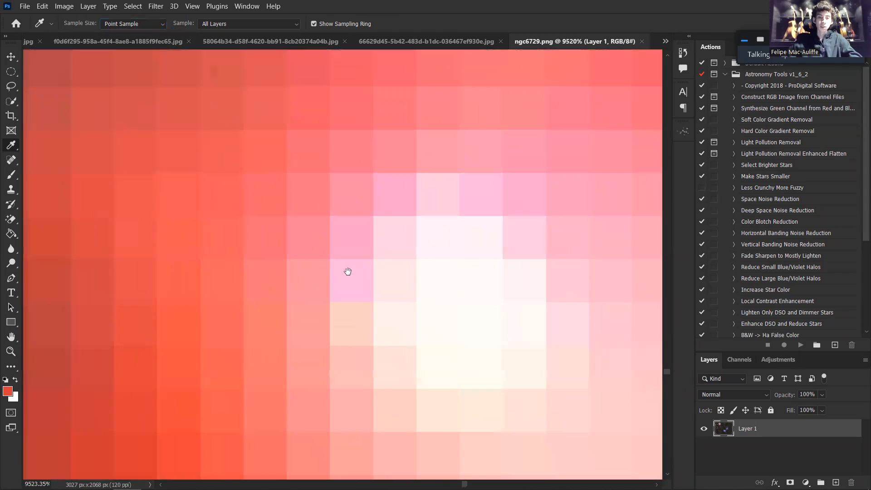
scroll(315, 232, "up", 2)
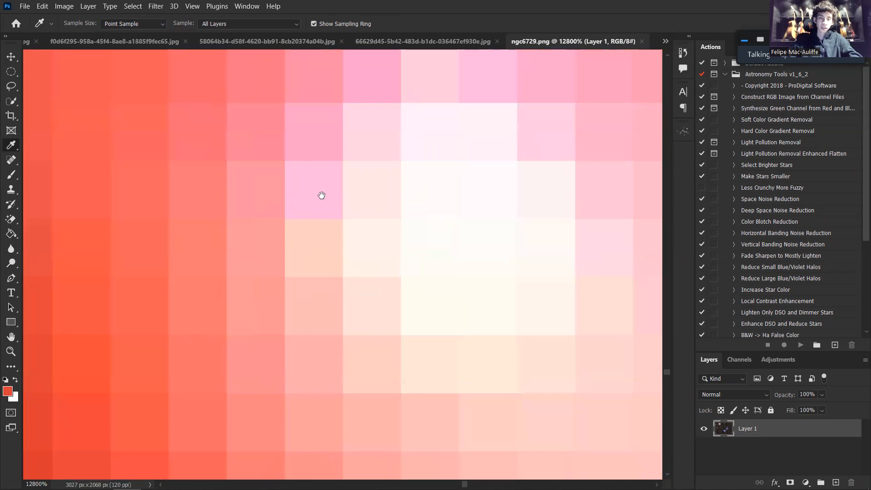
left_click_drag(321, 195, 329, 225)
left_click(329, 220)
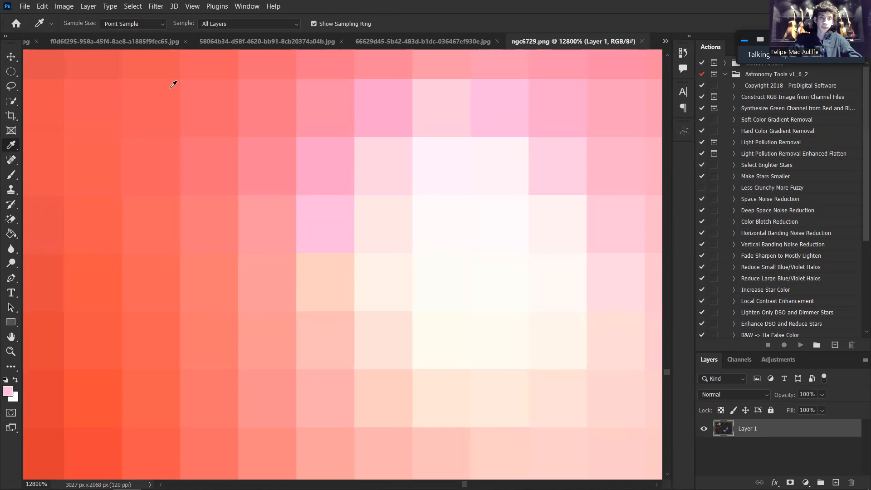
Set the sample size to 3 by 3 Average and sample the red pixels beside the bright star
left_click(121, 24)
left_click(126, 40)
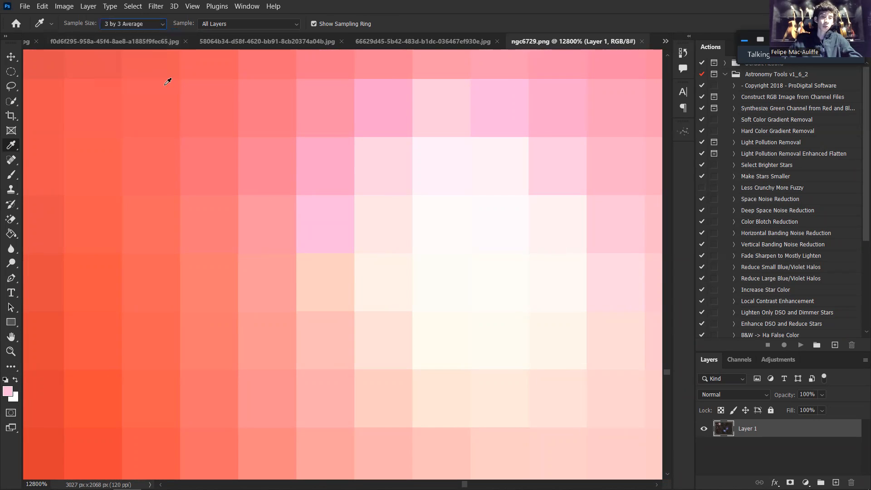
left_click_drag(382, 151, 269, 108)
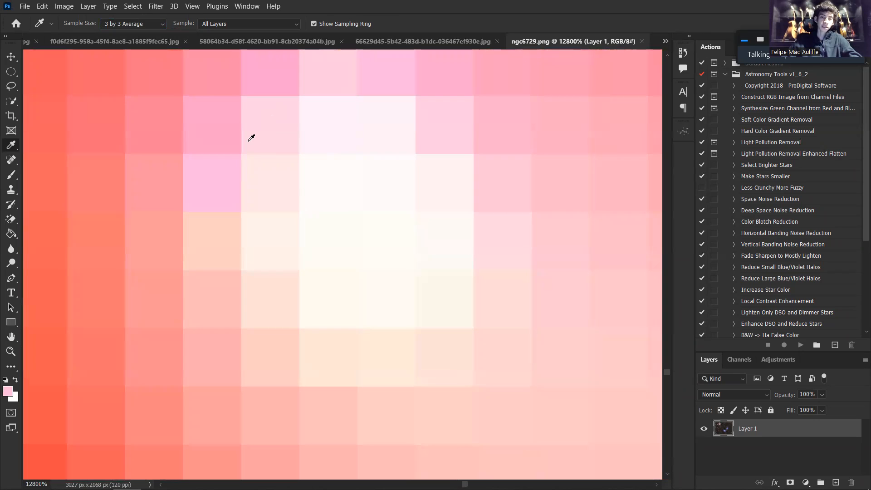
left_click_drag(218, 175, 520, 230)
left_click(372, 155)
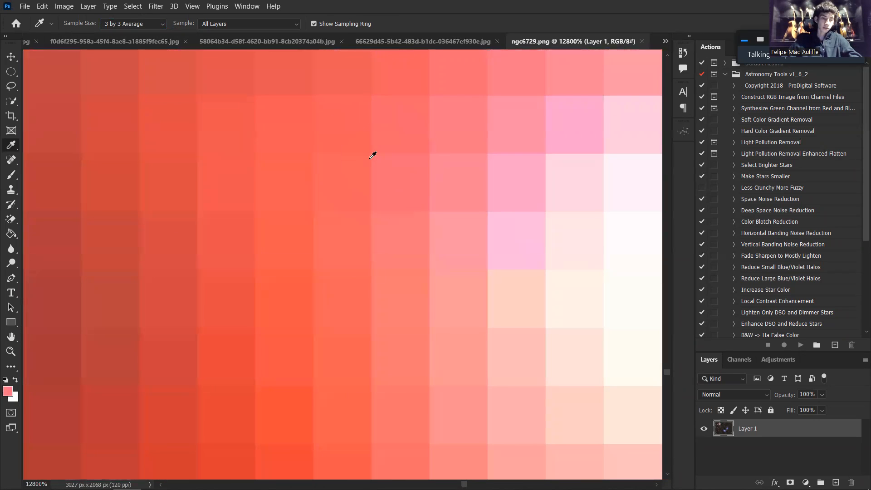
Set the sample size to 51 by 51 Average and sample around the upper edge of the red nebula
left_click(138, 25)
left_click(131, 76)
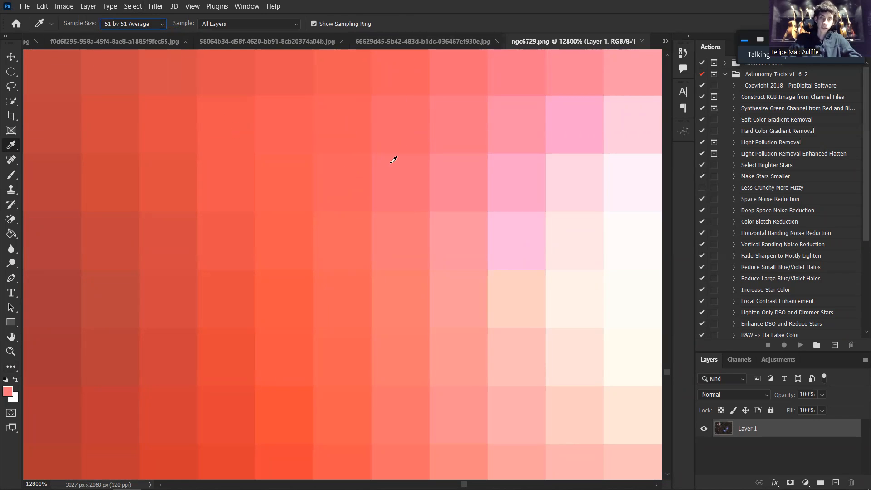
scroll(340, 188, "down", 5)
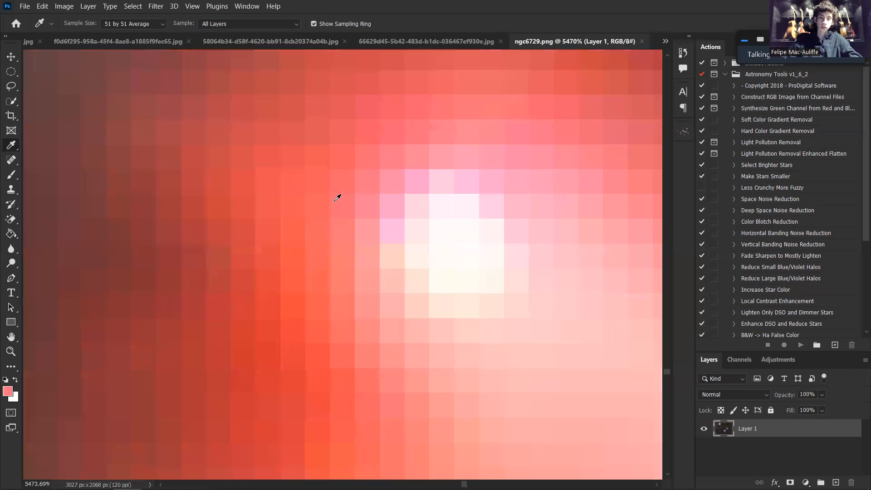
scroll(337, 198, "down", 10)
left_click(368, 201)
left_click_drag(371, 227, 391, 211)
left_click(336, 175)
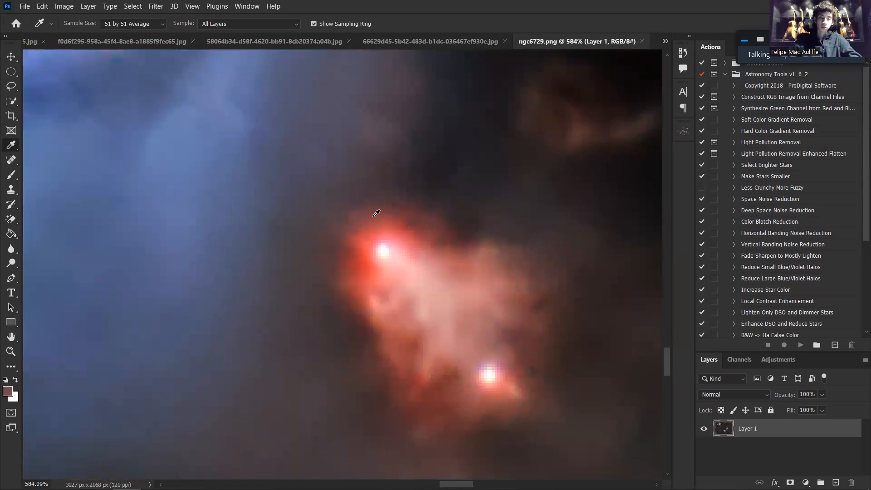
Resample near the red nebula with the 51 by 51 Average, inspect the color in the Color Picker and cancel it
left_click_drag(369, 236, 370, 201)
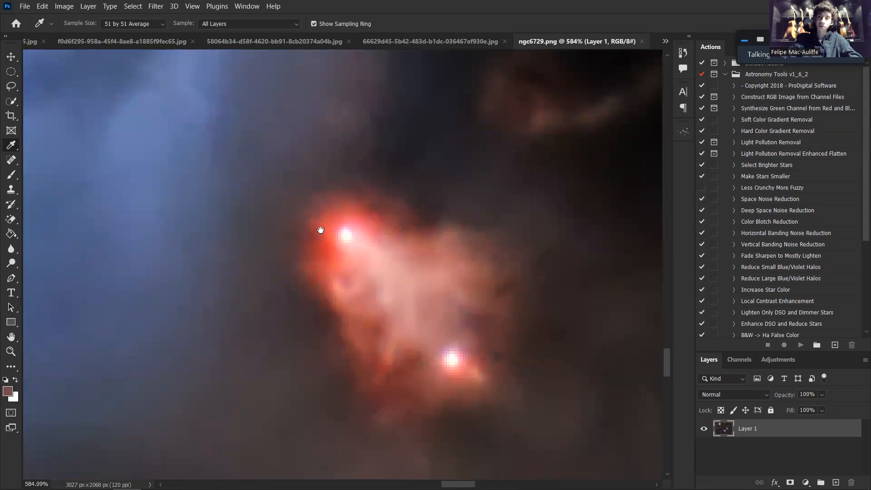
left_click_drag(297, 215, 384, 242)
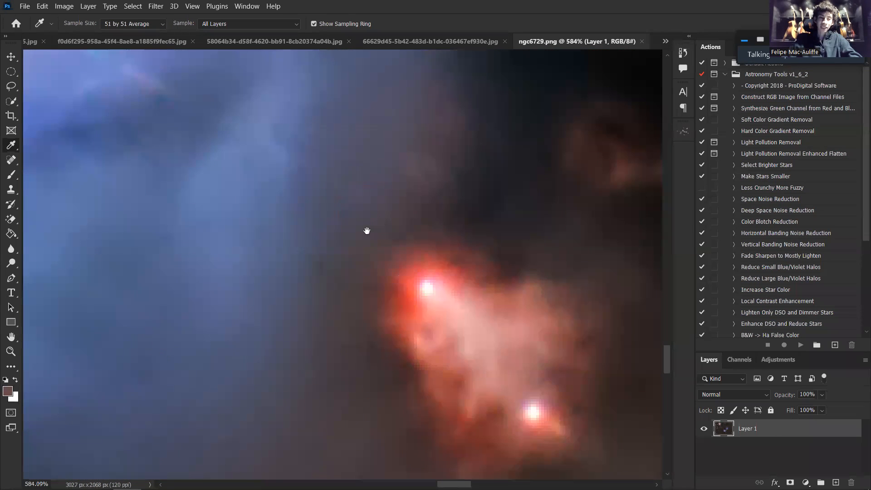
left_click(14, 390)
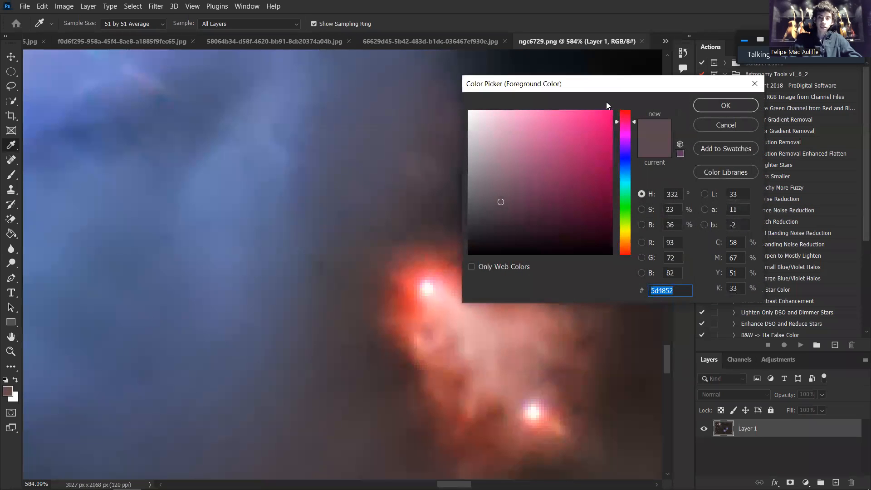
left_click(715, 127)
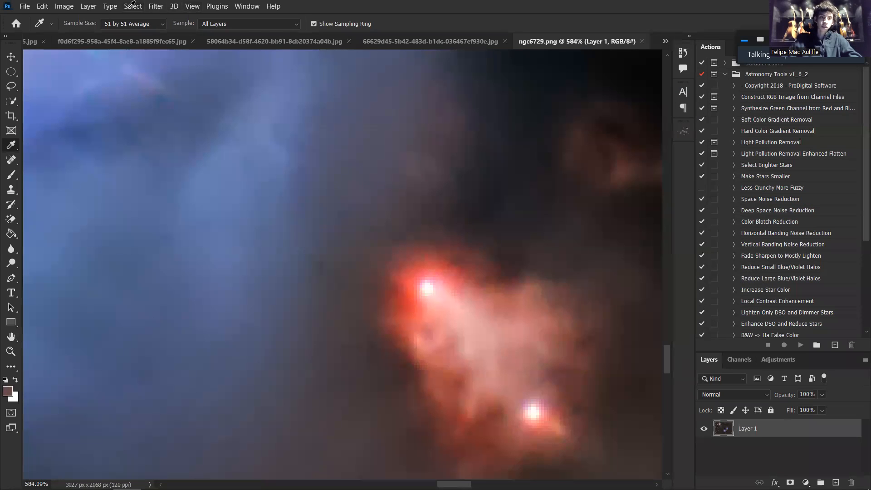
Set the Eyedropper's sample size to 101 by 101 Average
left_click(132, 24)
left_click(136, 86)
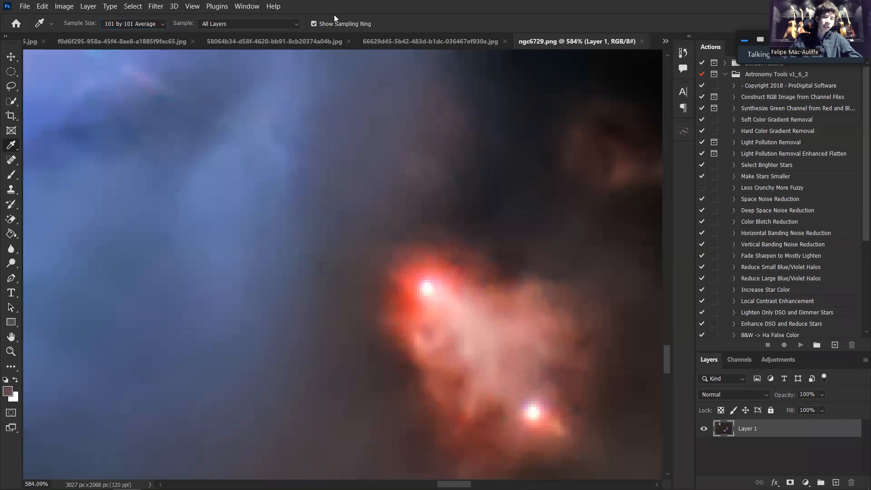
Examine the blue nebulae, the dark dust lane and the surrounding star field at different magnifications
scroll(304, 186, "down", 6)
scroll(410, 255, "down", 2)
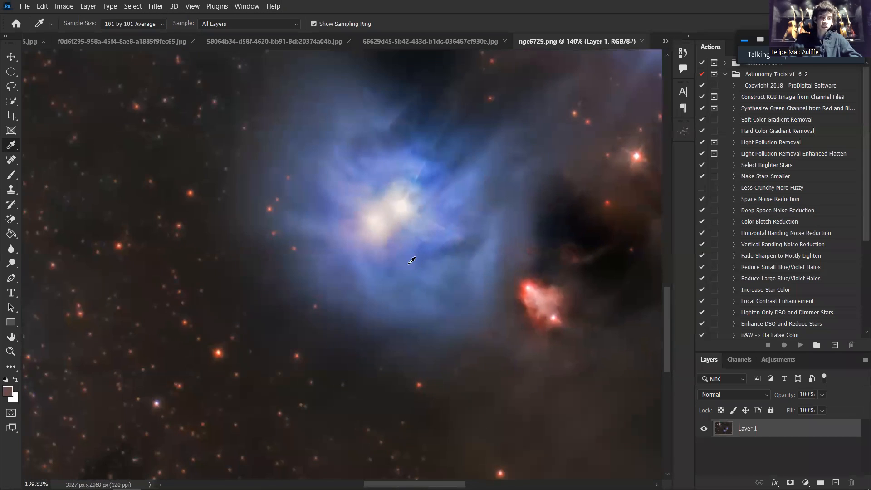
scroll(369, 223, "down", 3)
left_click_drag(475, 207, 482, 231)
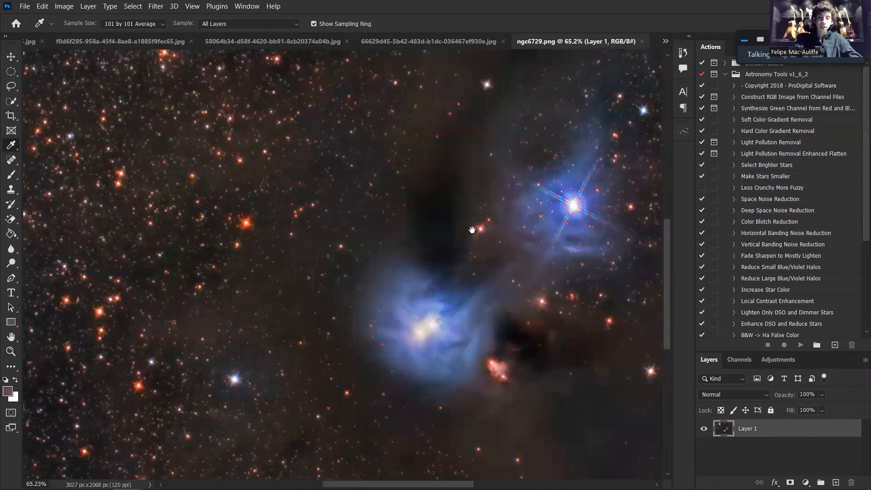
left_click_drag(496, 118, 435, 196)
scroll(434, 184, "up", 5)
left_click_drag(475, 106, 367, 217)
scroll(381, 181, "up", 1)
scroll(381, 181, "up", 1)
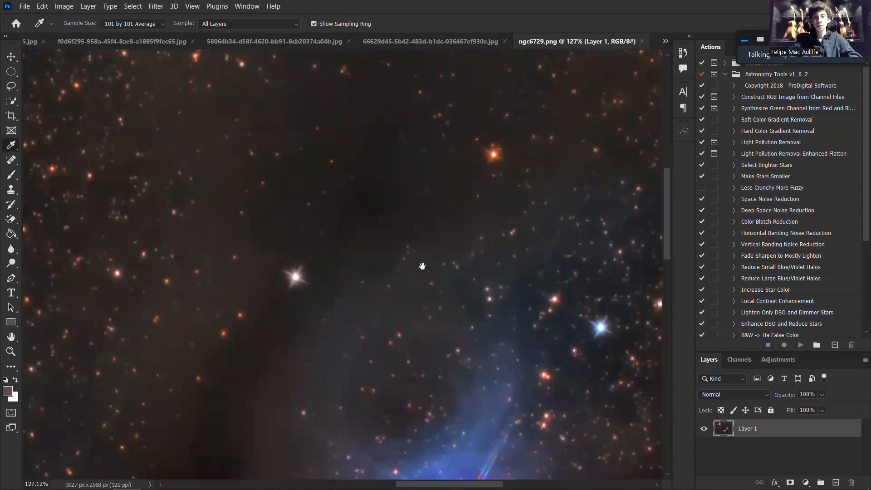
left_click_drag(404, 189, 328, 331)
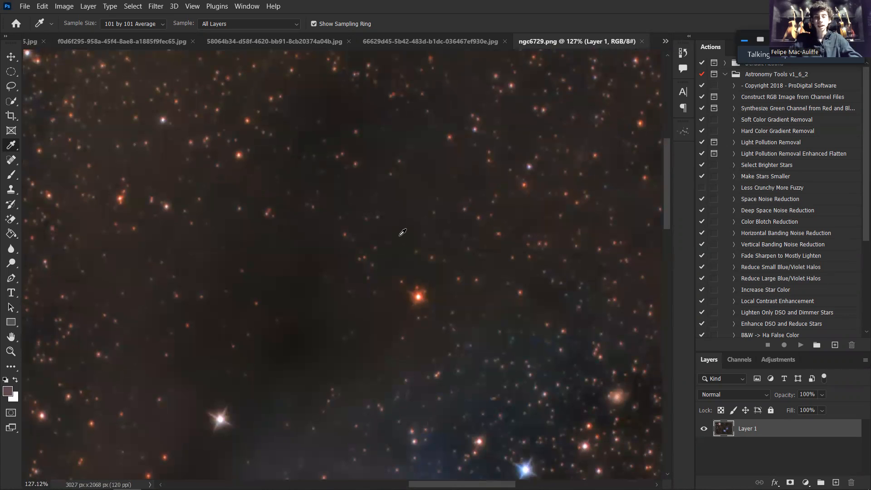
scroll(402, 232, "down", 8)
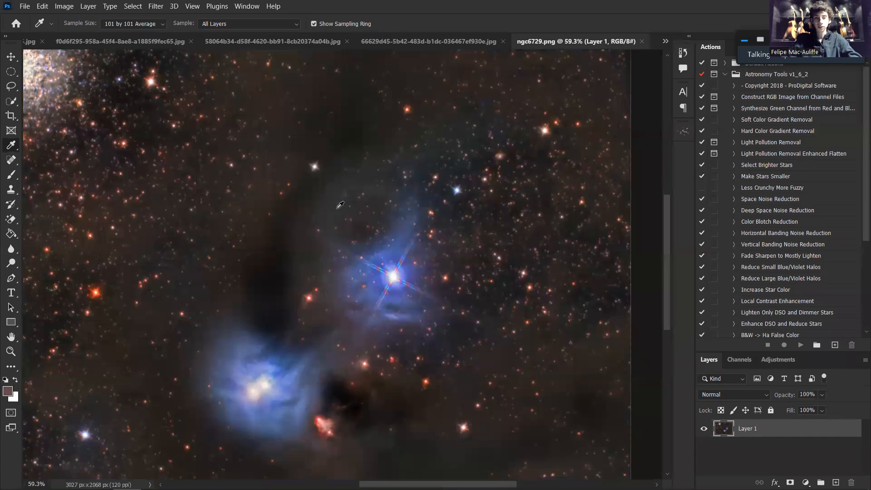
scroll(315, 297, "up", 8)
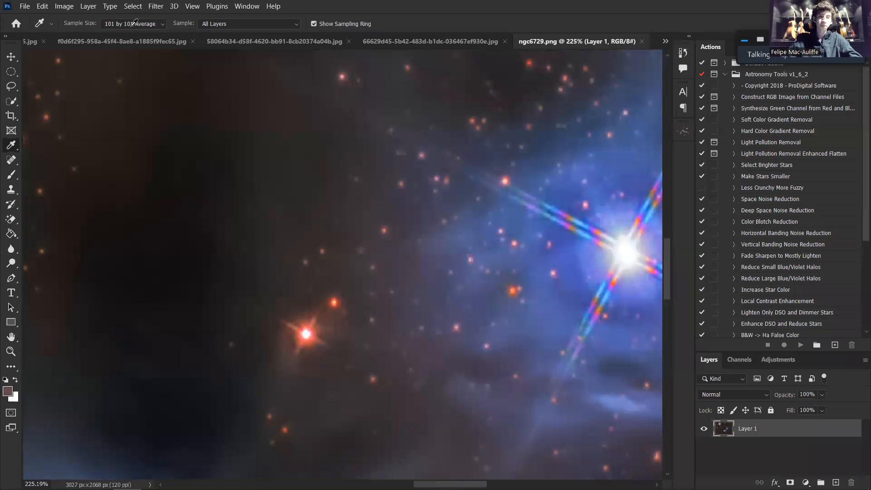
Sample the dark dust area beside the blue nebula with the 101 by 101 Average and inspect the color in the Color Picker
left_click(299, 182)
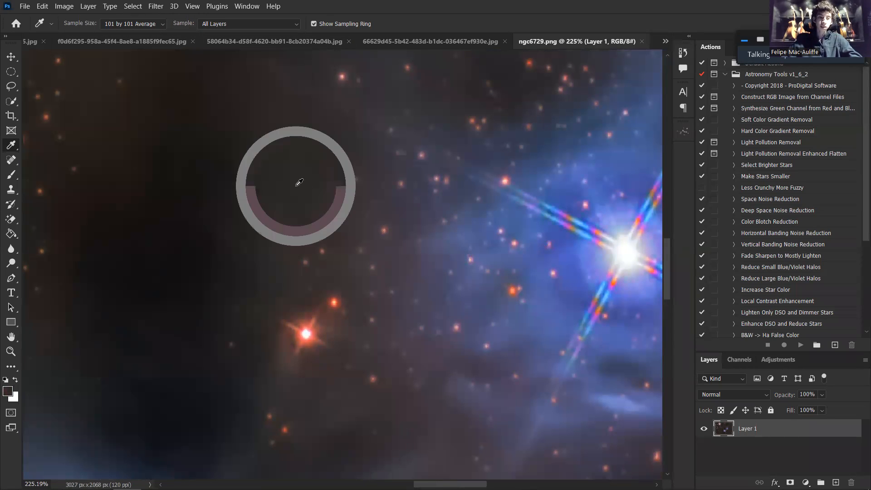
left_click(7, 391)
left_click(709, 129)
key("ctrl+0")
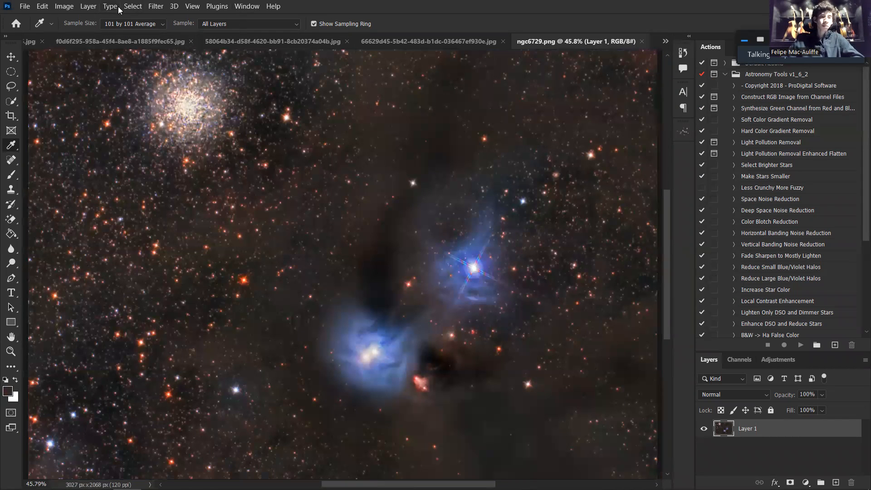
left_click(125, 20)
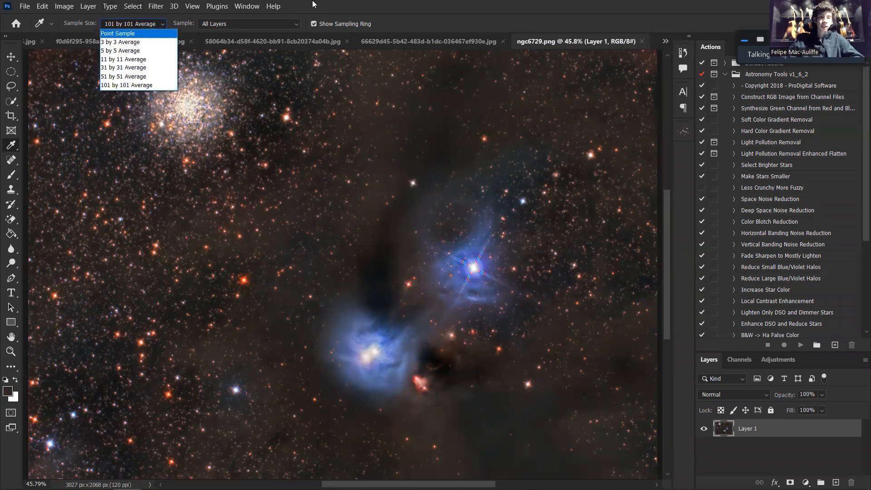
left_click(139, 4)
left_click(140, 3)
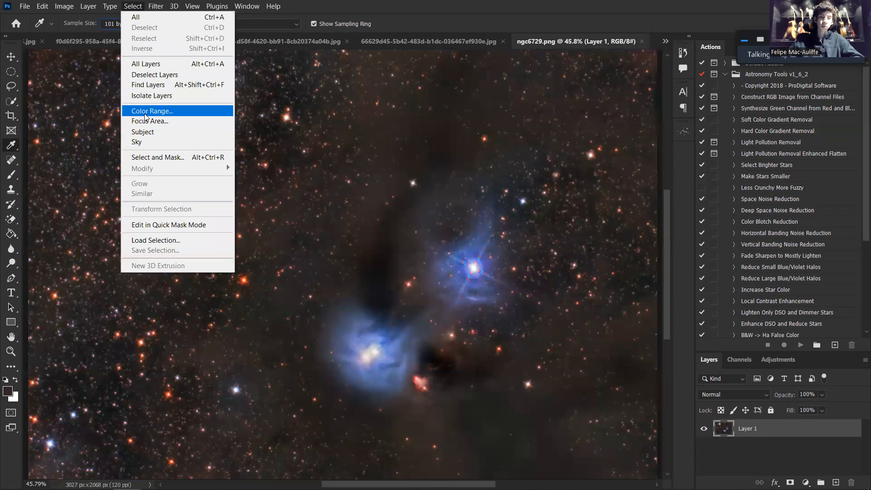
left_click(324, 4)
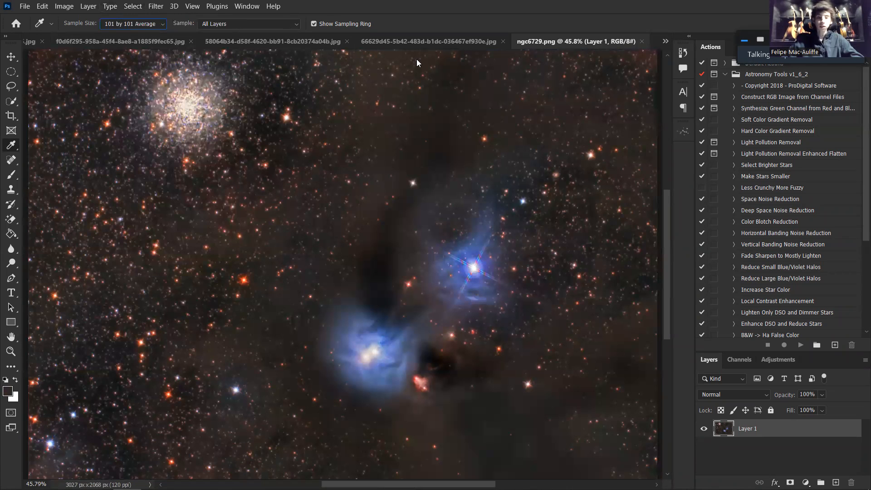
Set the Eyedropper's sample size to 5 by 5 Average for sampling the small red nebula
scroll(381, 333, "up", 4)
scroll(442, 403, "up", 6)
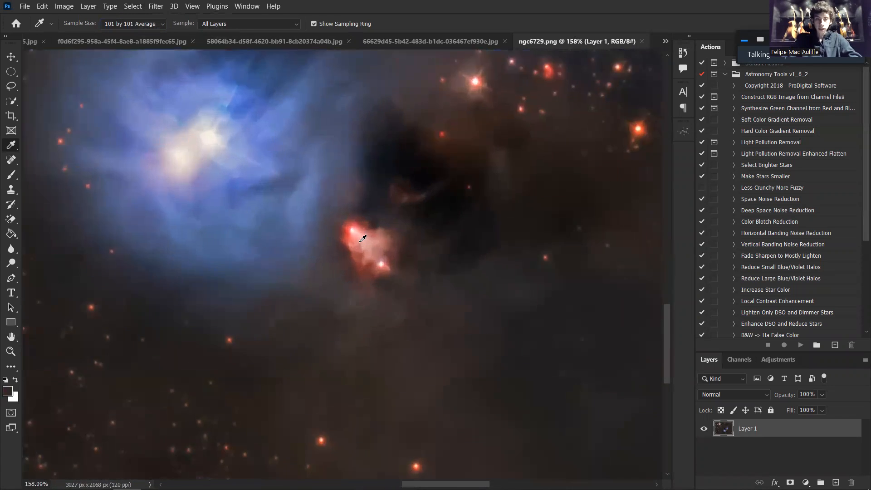
scroll(360, 243, "up", 2)
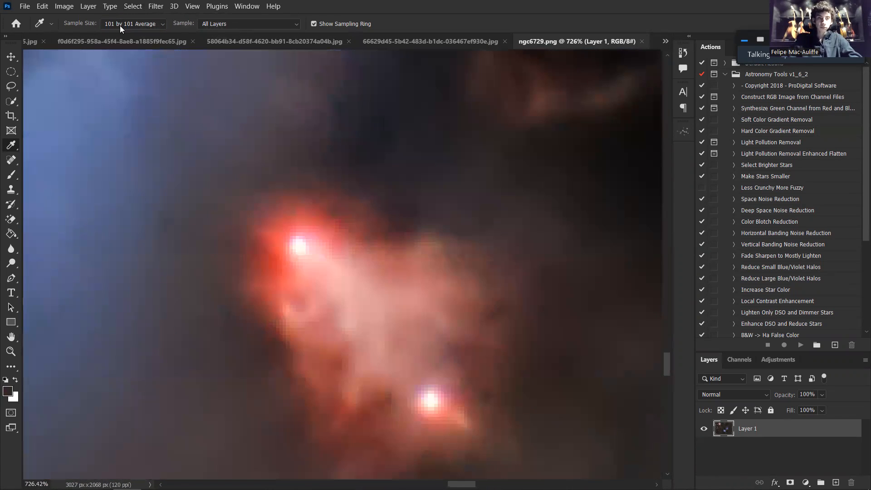
left_click(120, 25)
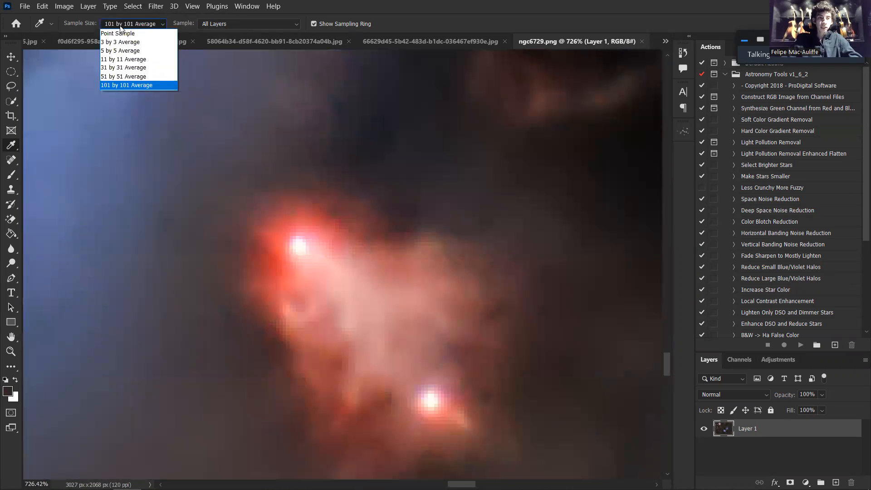
left_click(124, 50)
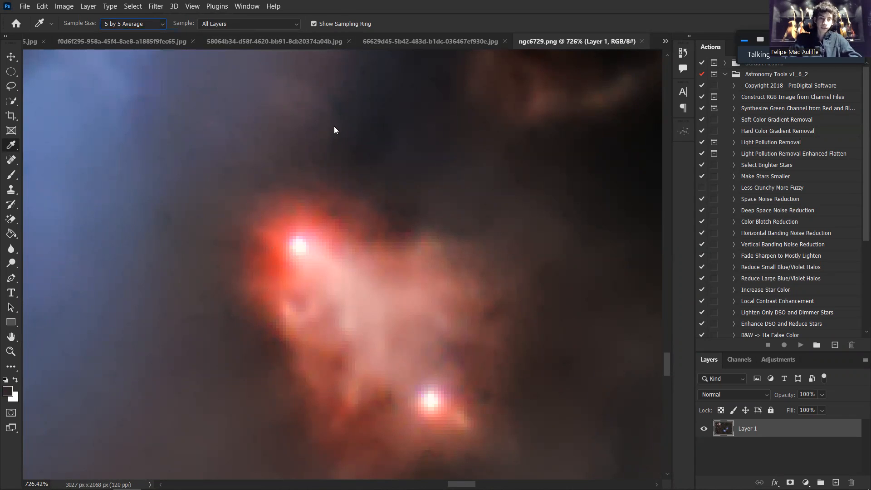
Sample the saturated red beside the nebula's upper bright star, inspect the color in the Color Picker and cancel the dialog
scroll(257, 258, "up", 5)
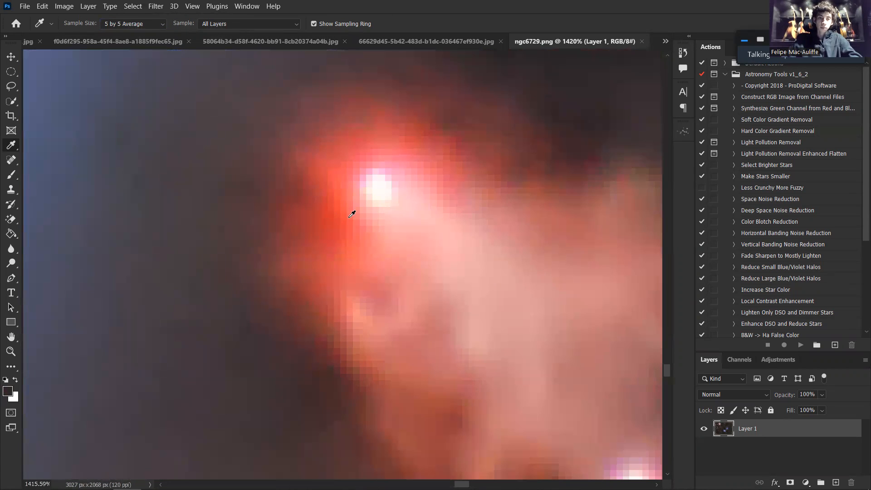
left_click(336, 221)
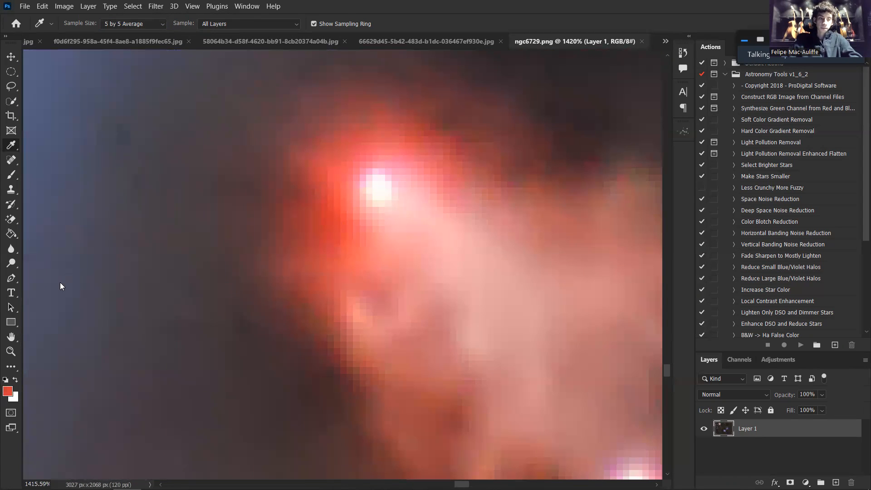
left_click(9, 392)
key("Escape")
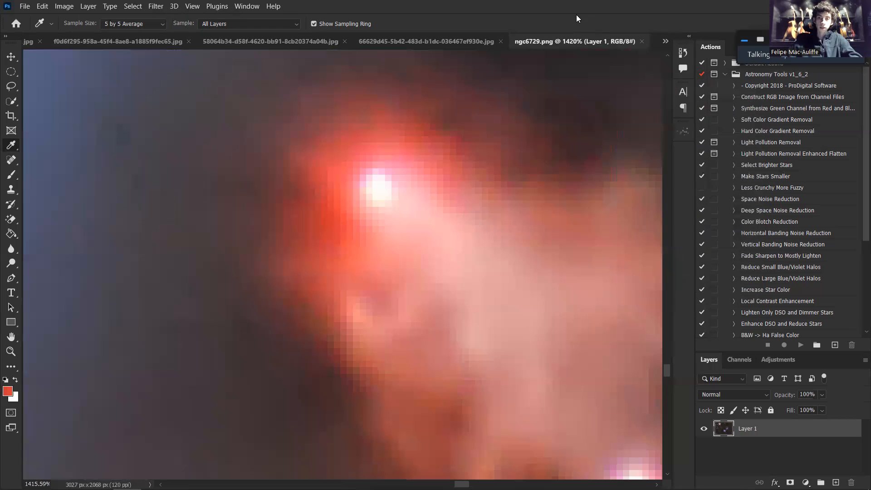
Start a Color Range selection based on Sampled Colors and move its dialog clear of the nebula
scroll(343, 198, "down", 3)
scroll(343, 198, "down", 6)
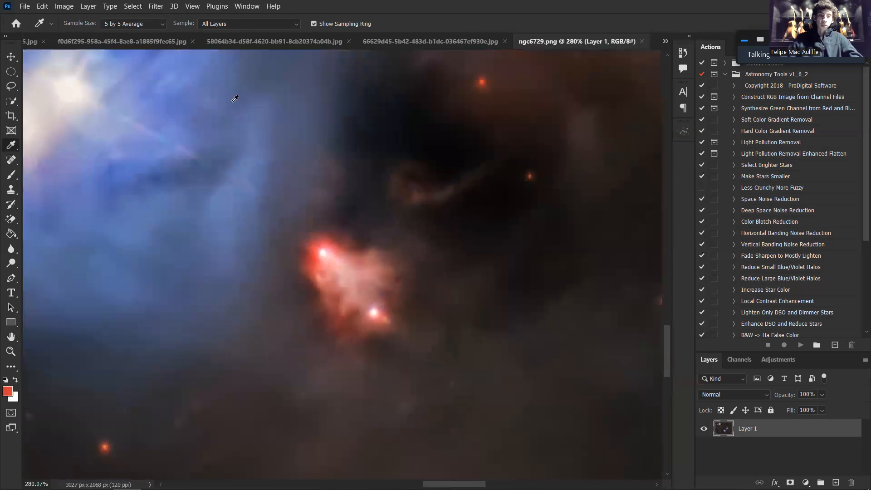
left_click(141, 6)
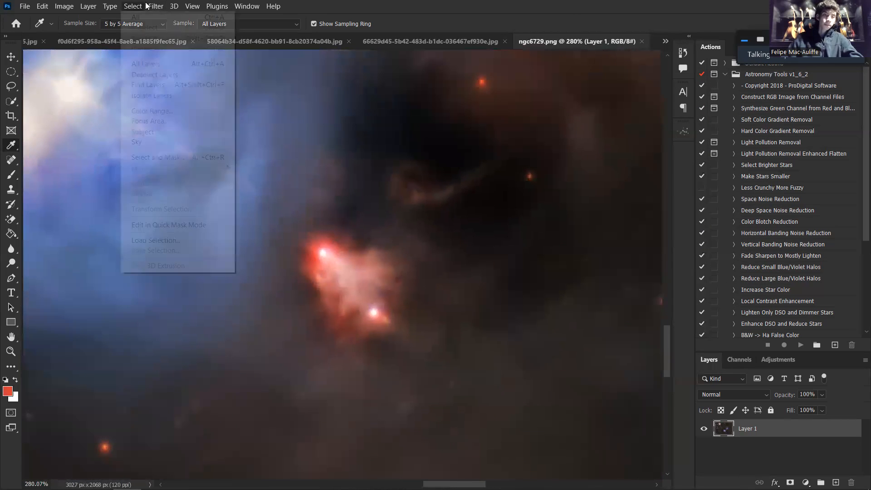
left_click(143, 112)
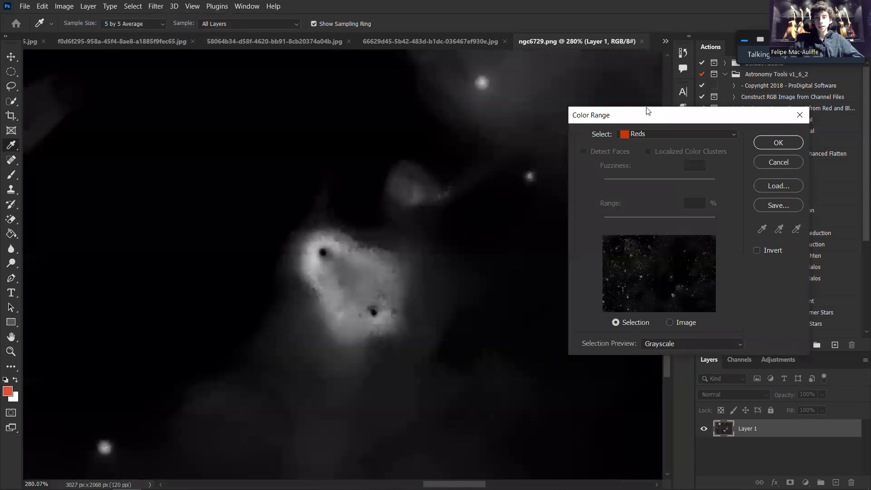
left_click_drag(647, 111, 582, 84)
left_click(570, 108)
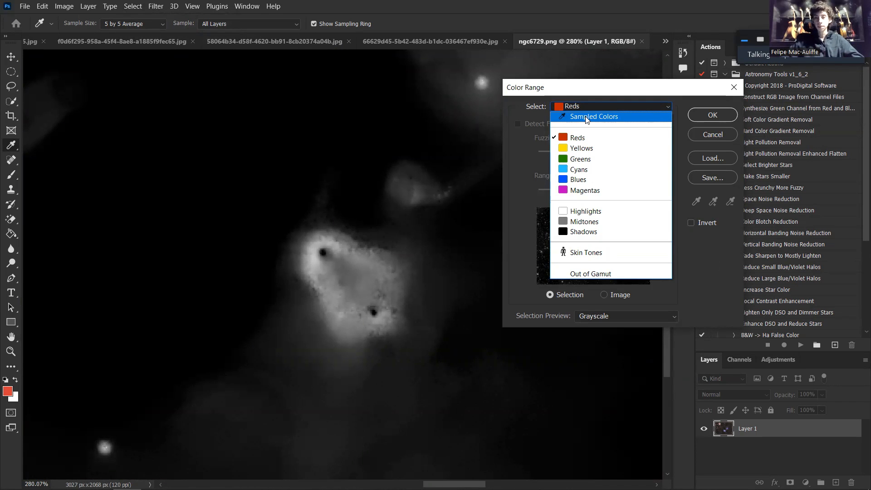
left_click(585, 119)
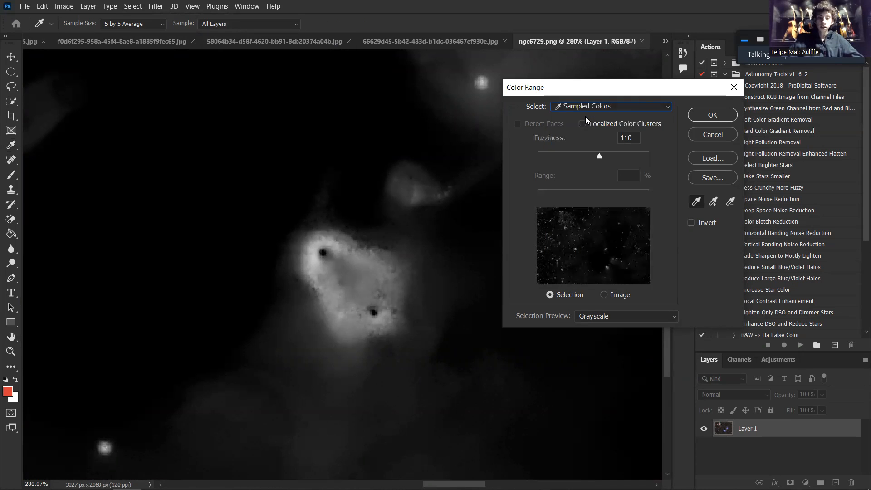
left_click_drag(583, 90, 593, 101)
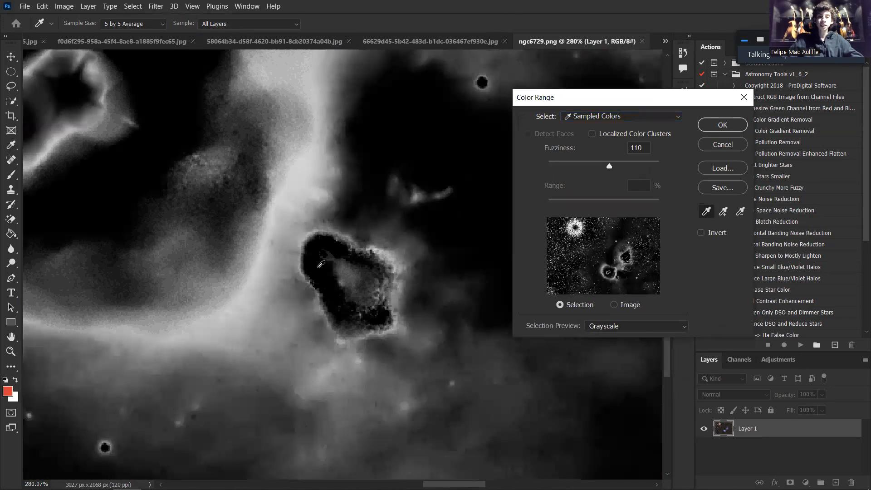
Raise the Color Range Fuzziness to 200 and examine the grayscale mask around the blue and red nebulae
scroll(330, 268, "up", 5)
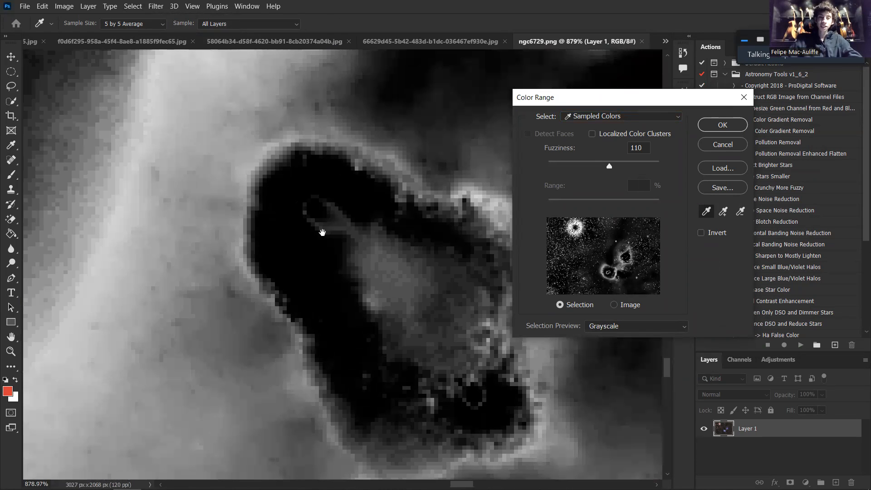
left_click_drag(322, 232, 368, 279)
scroll(302, 242, "down", 10)
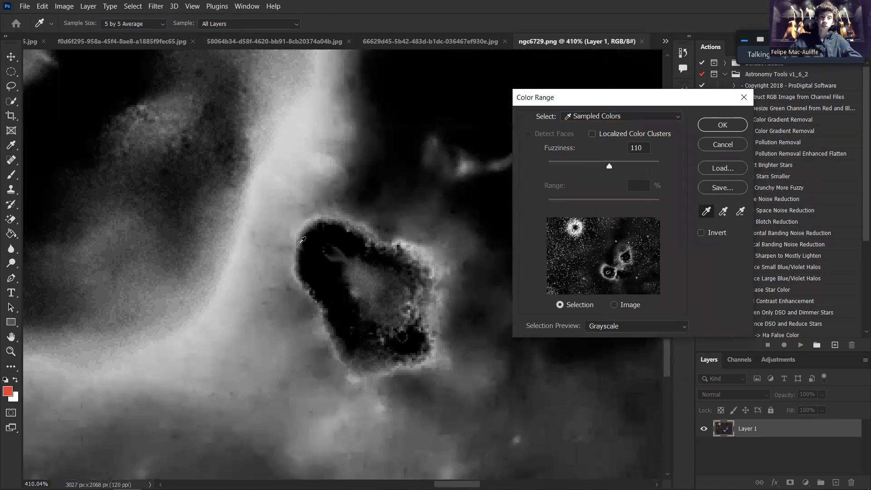
scroll(306, 223, "down", 4)
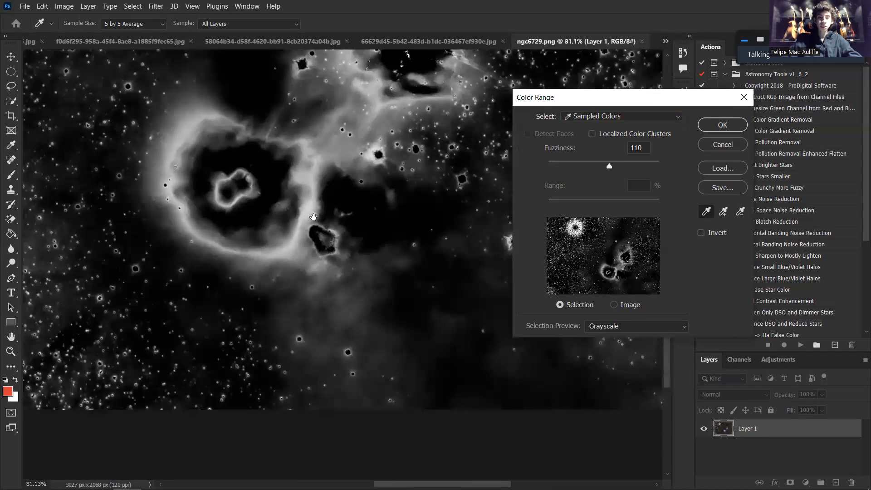
left_click_drag(313, 217, 305, 271)
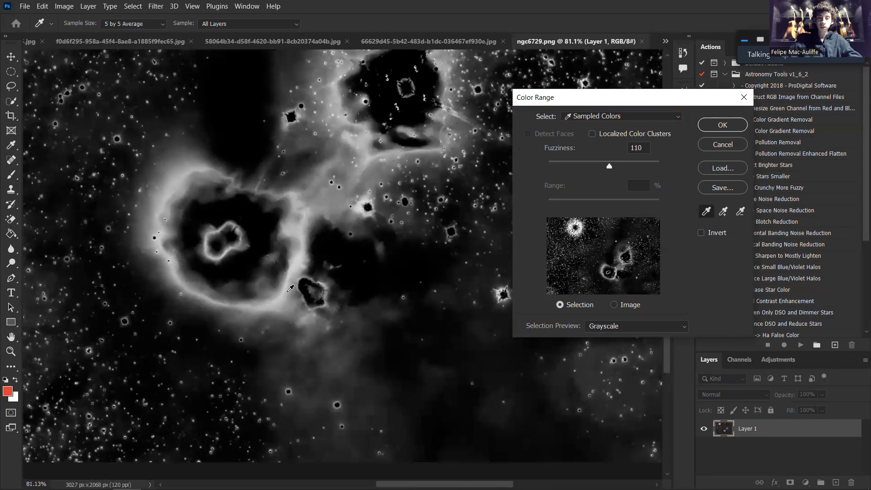
left_click_drag(559, 101, 548, 106)
left_click_drag(597, 172, 484, 21)
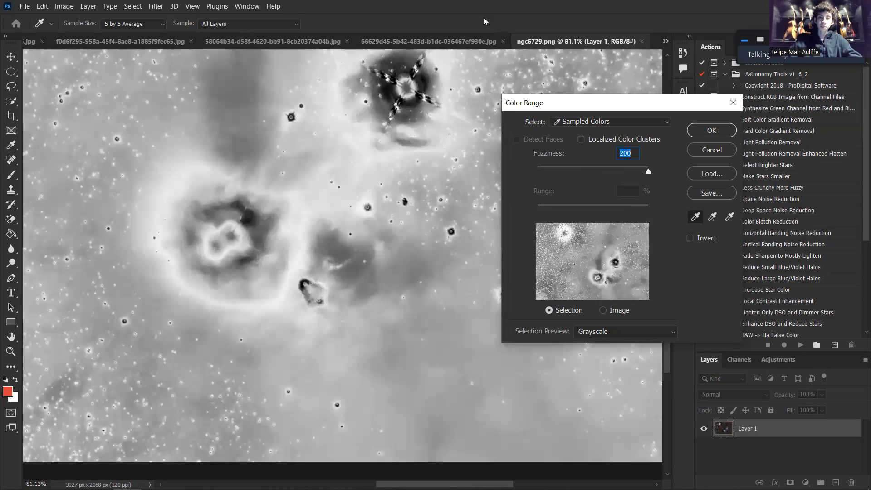
left_click_drag(303, 207, 344, 181)
scroll(278, 209, "up", 7)
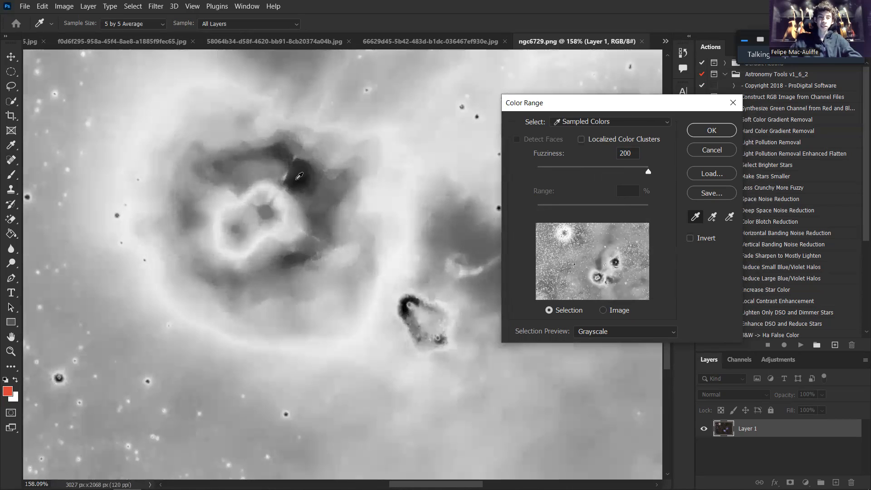
scroll(295, 180, "up", 3)
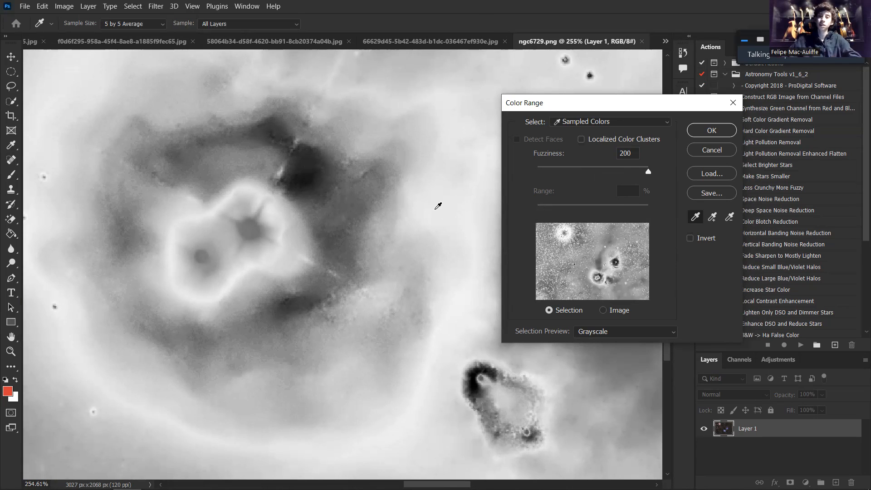
Lower the Fuzziness to 66 and examine the mask along the nebula edges and surrounding stars
left_click_drag(628, 169, 580, 165)
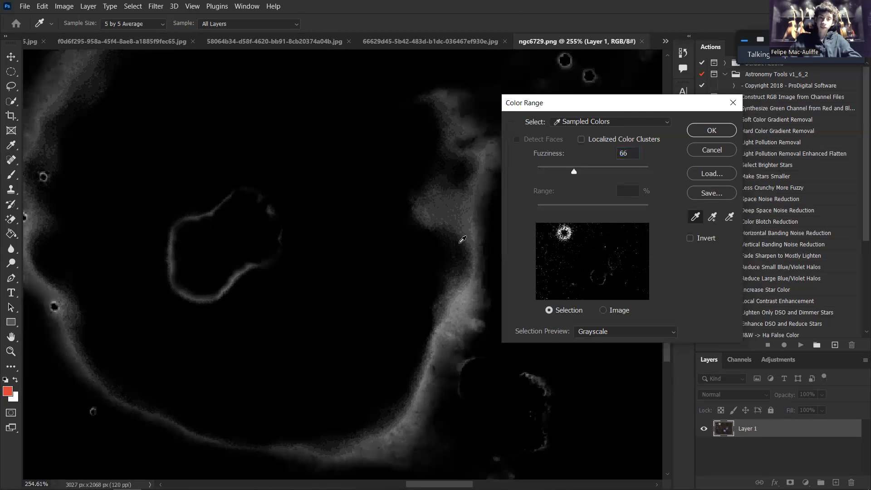
left_click_drag(461, 240, 265, 83)
scroll(352, 144, "down", 7)
left_click_drag(316, 180, 275, 314)
scroll(376, 195, "up", 6)
scroll(366, 254, "down", 4)
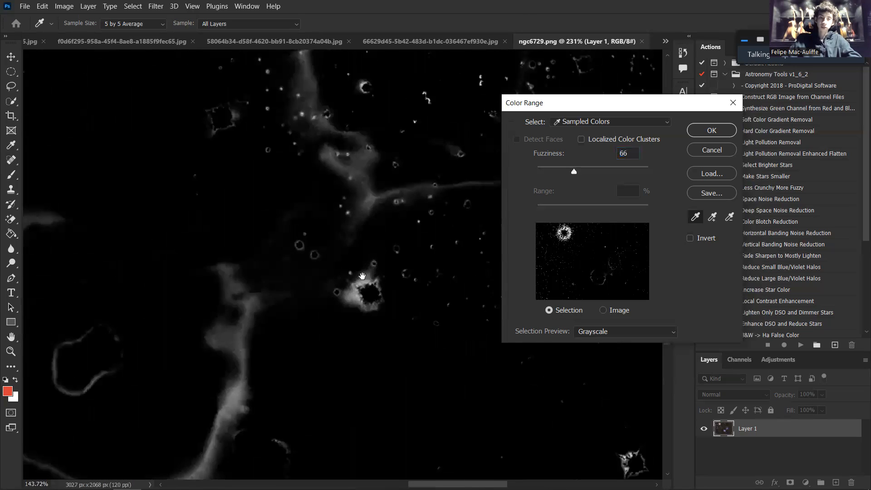
Set the Fuzziness to 116, check the mask near the red nebula and create the selection
left_click_drag(575, 171, 600, 170)
left_click_drag(289, 296, 339, 206)
scroll(339, 206, "up", 3)
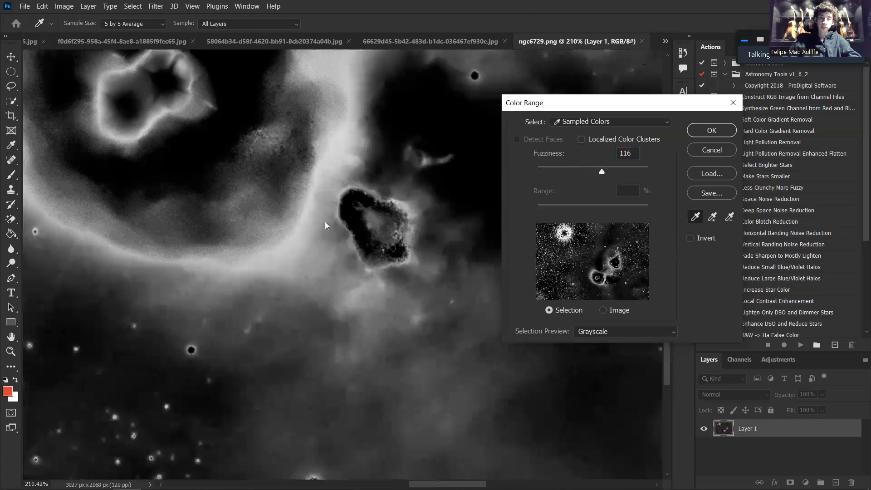
left_click_drag(327, 173, 328, 199)
left_click(700, 131)
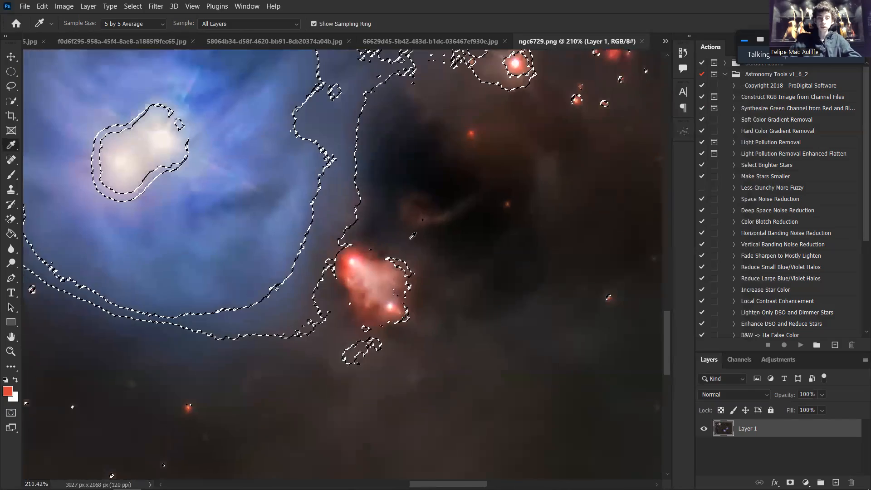
Feather the Color Range selection by 24.4 px in Select and Mask and apply the refinement
scroll(413, 235, "down", 5)
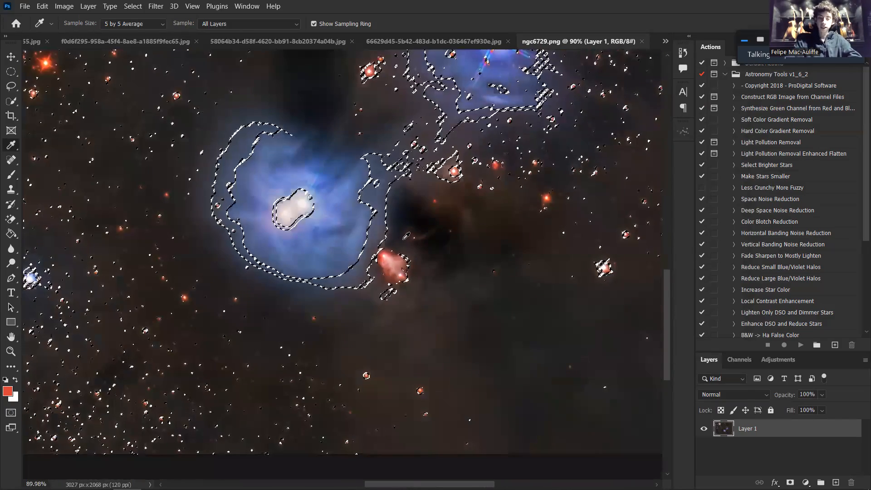
key("ctrl+0")
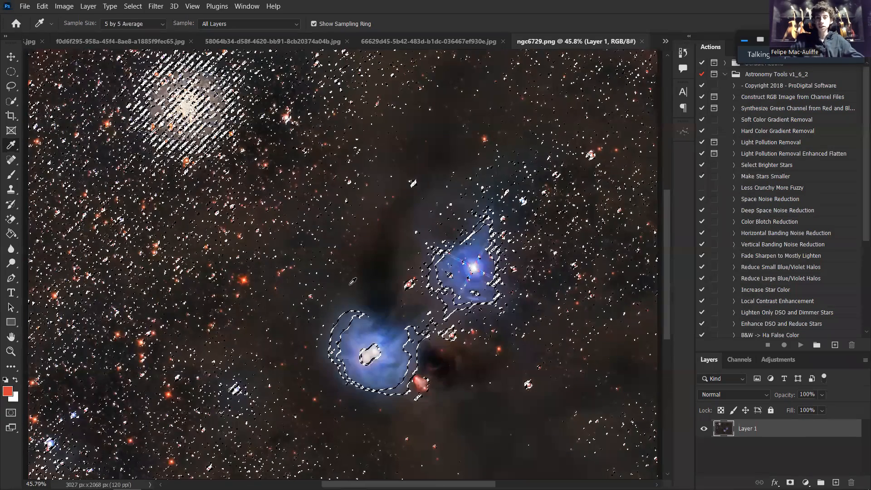
left_click(135, 10)
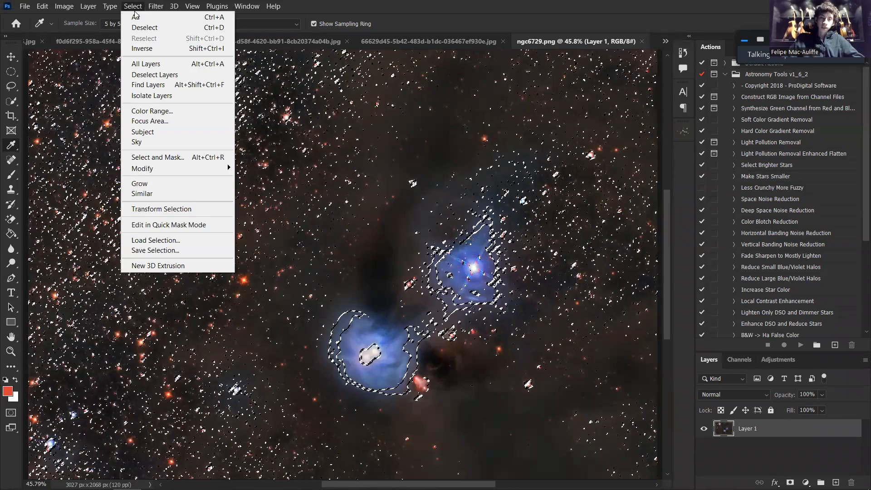
left_click(143, 159)
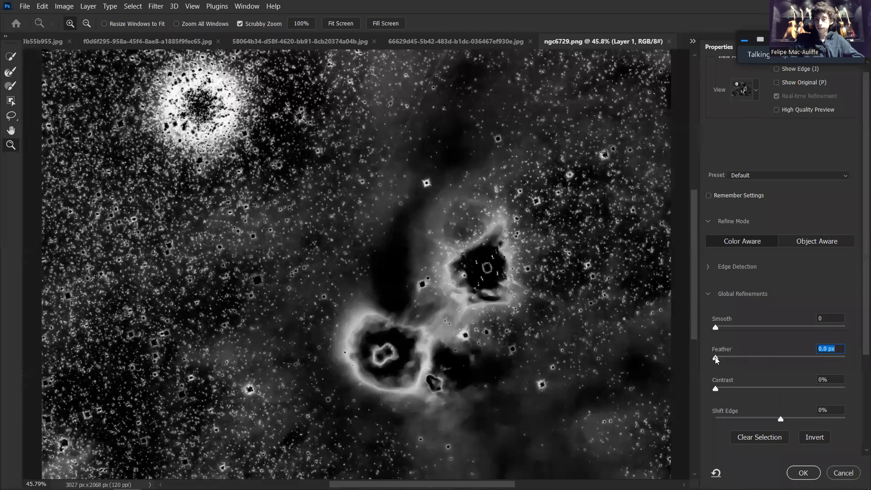
left_click_drag(716, 358, 775, 367)
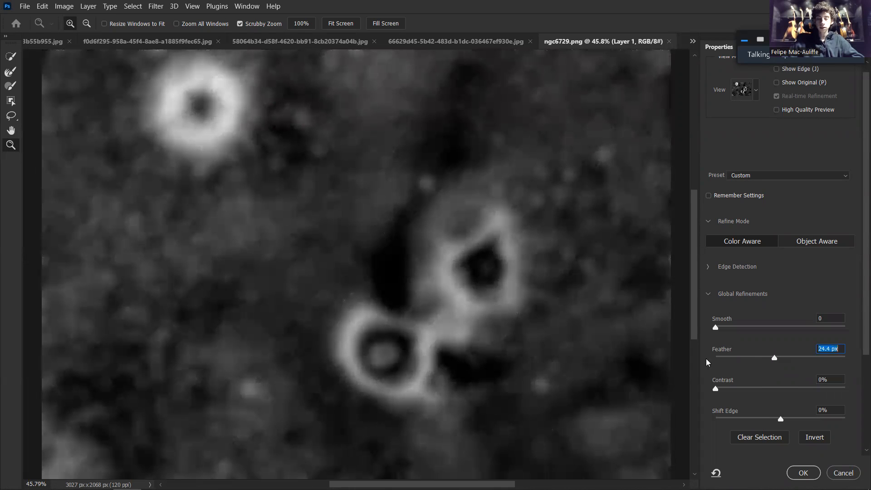
left_click(803, 472)
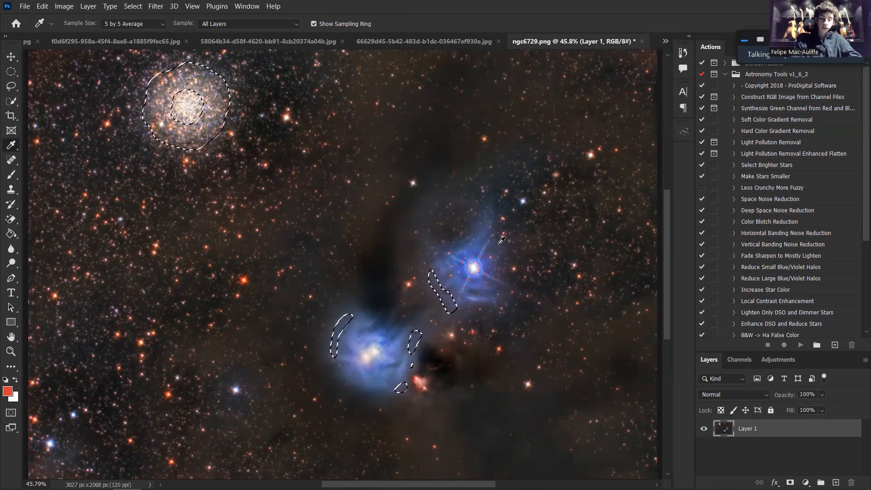
Deselect the feathered selection around the nebulae and the star cluster
key("ctrl+d")
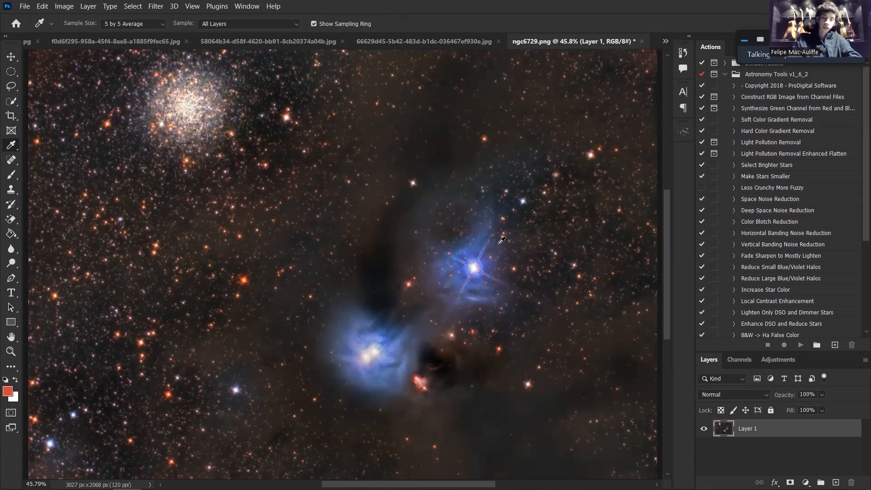
Try shifting the image's Hue to -35 with Hue/Saturation and compare the preview on and off around the blue nebula
left_click(74, 8)
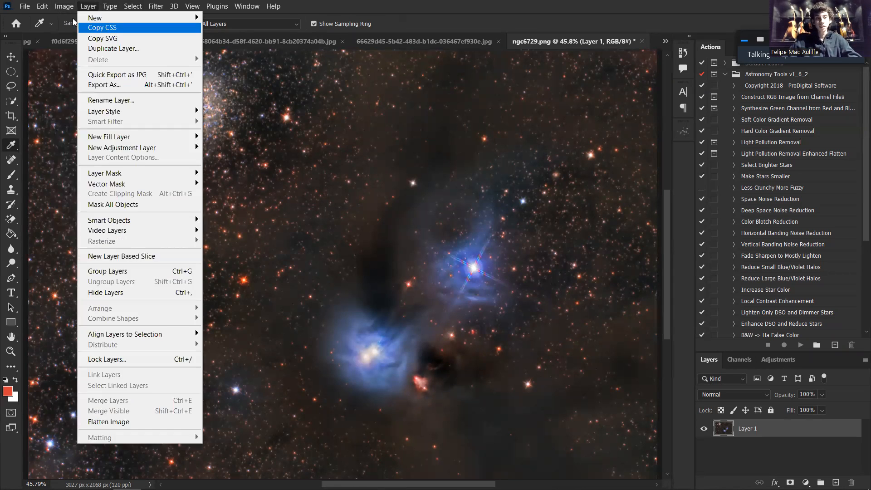
mouse_move(88, 38)
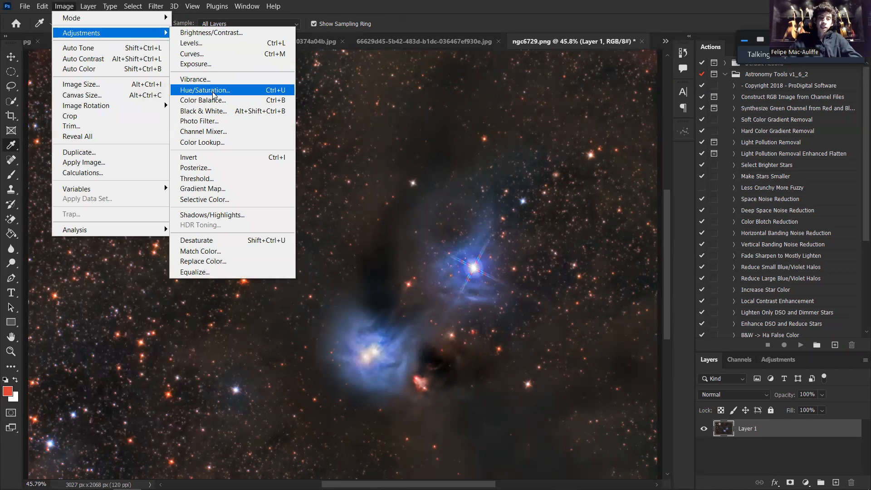
left_click(233, 89)
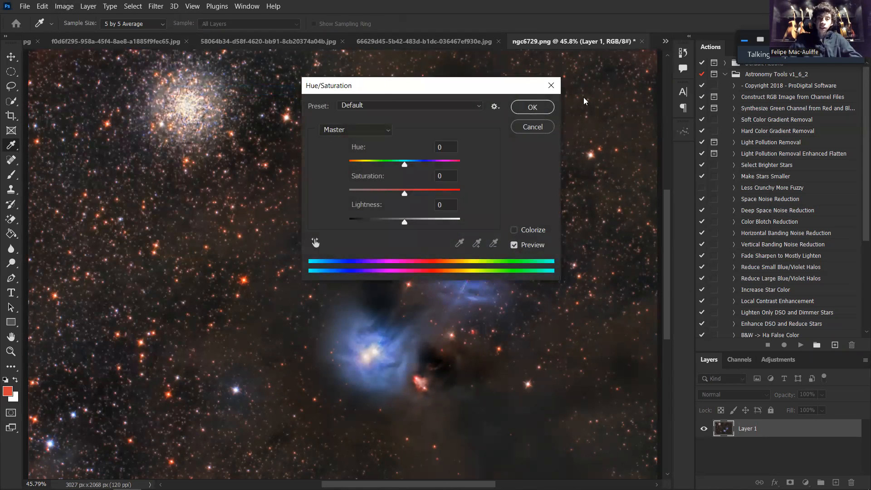
left_click_drag(611, 175, 593, 174)
left_click(422, 39)
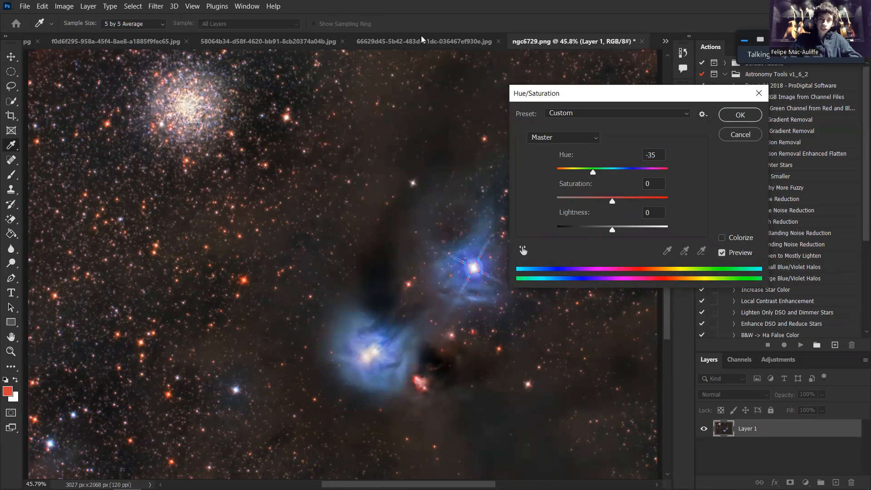
scroll(389, 363, "up", 3)
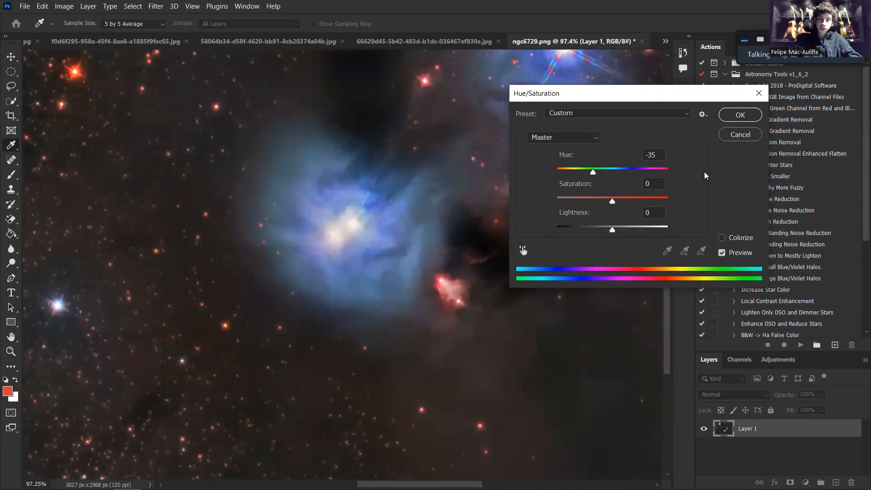
left_click(731, 258)
left_click_drag(462, 137, 394, 205)
left_click(731, 256)
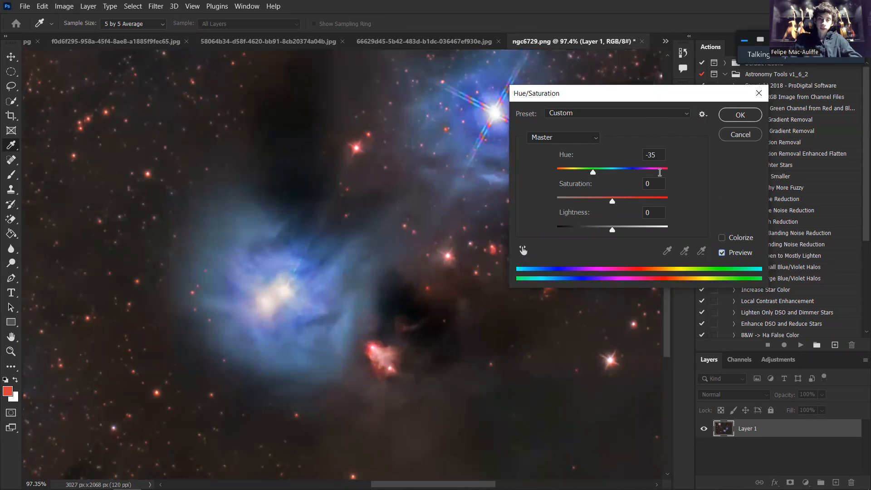
Try a Lightness of -33, compare the preview in close-up and full view, and cancel the Hue/Saturation adjustment
left_click_drag(612, 230, 594, 231)
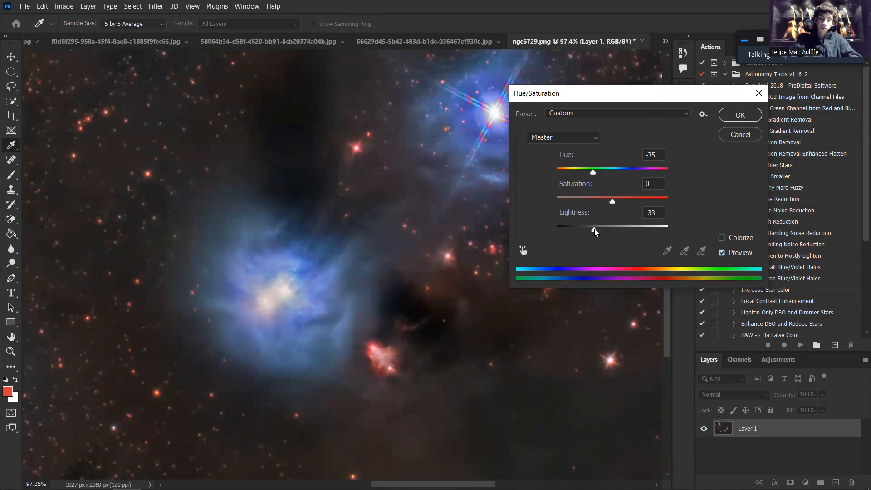
left_click(735, 254)
left_click(735, 254)
left_click(735, 254)
left_click(735, 254)
key("ctrl+0")
left_click(748, 254)
left_click(747, 254)
left_click(747, 254)
left_click(747, 254)
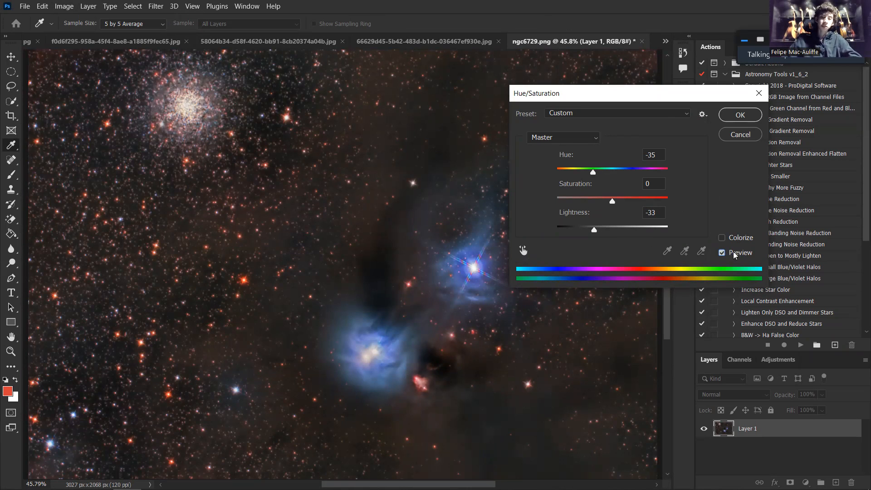
left_click(737, 136)
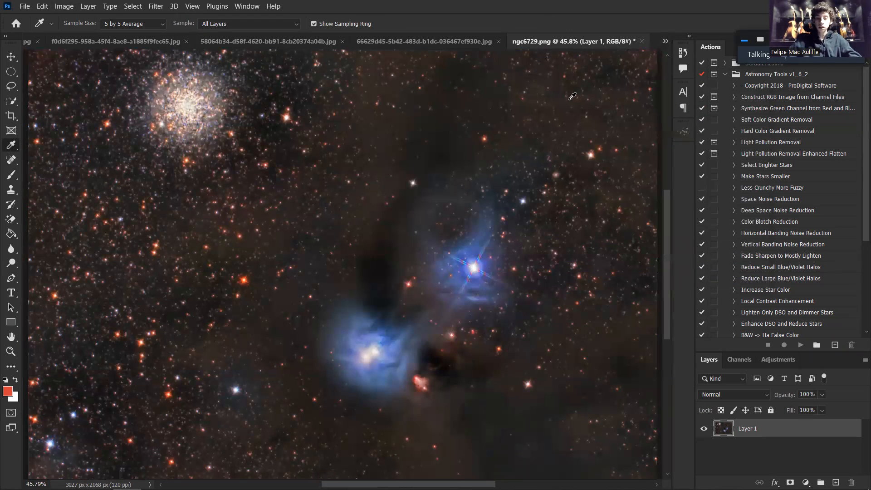
Switch to the ngc2516.png image and examine the colours of the blue and orange stars in the cluster
left_click(665, 41)
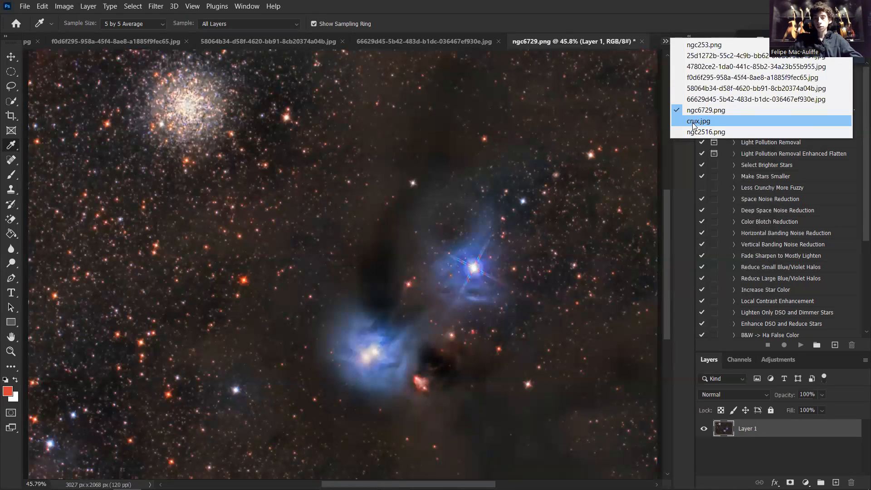
left_click(696, 132)
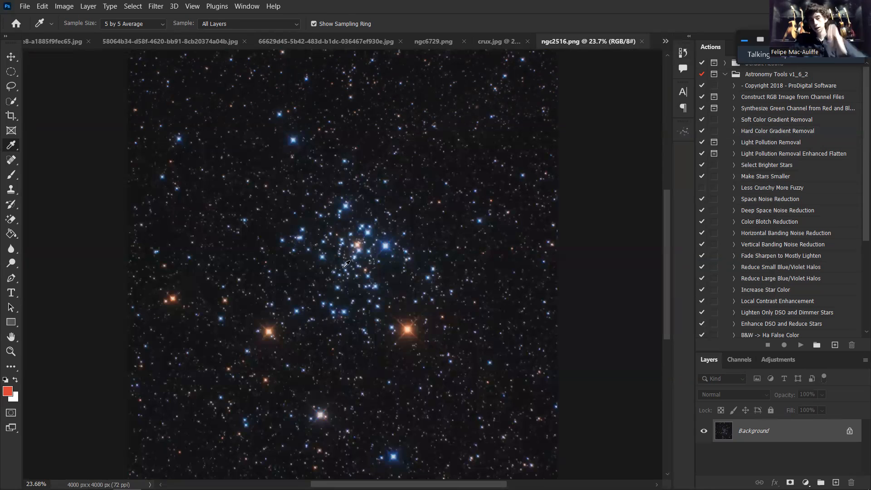
scroll(354, 275, "up", 1)
scroll(354, 276, "up", 6)
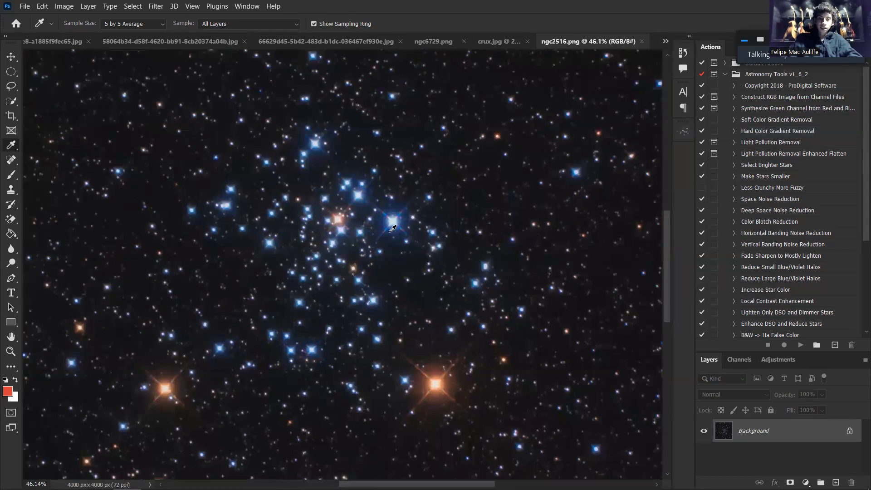
scroll(366, 242, "down", 4)
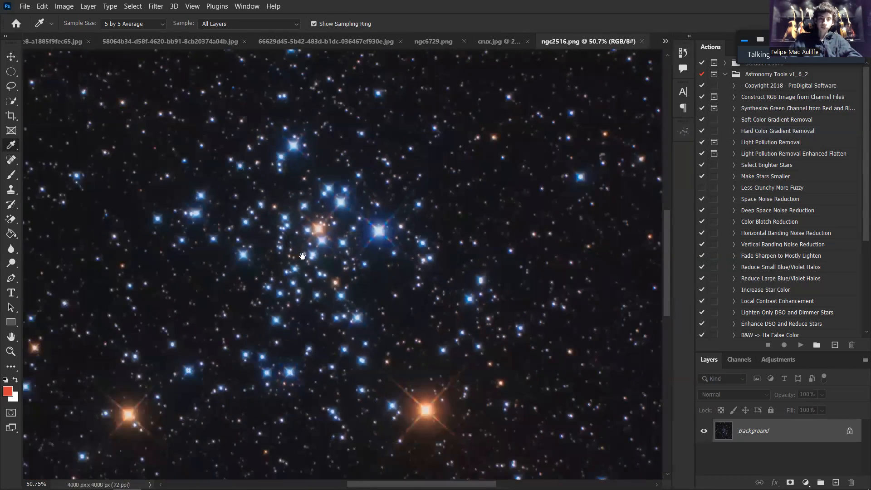
scroll(372, 257, "down", 3)
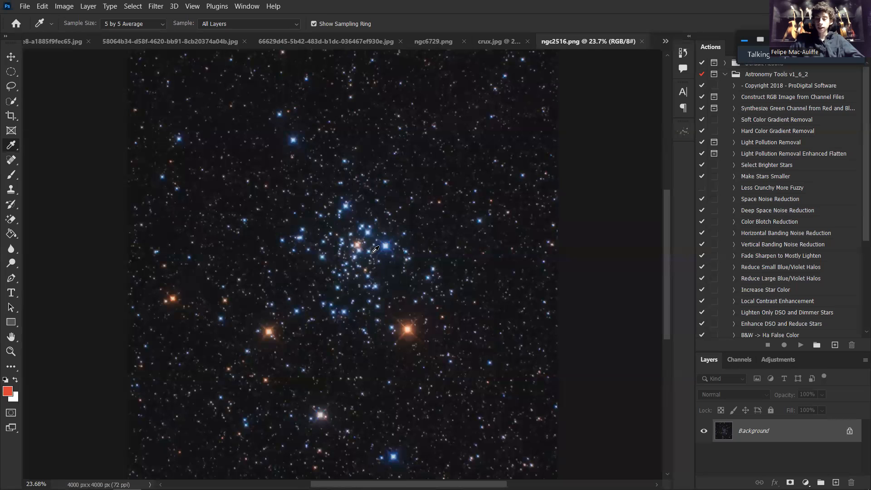
left_click(132, 7)
left_click(160, 110)
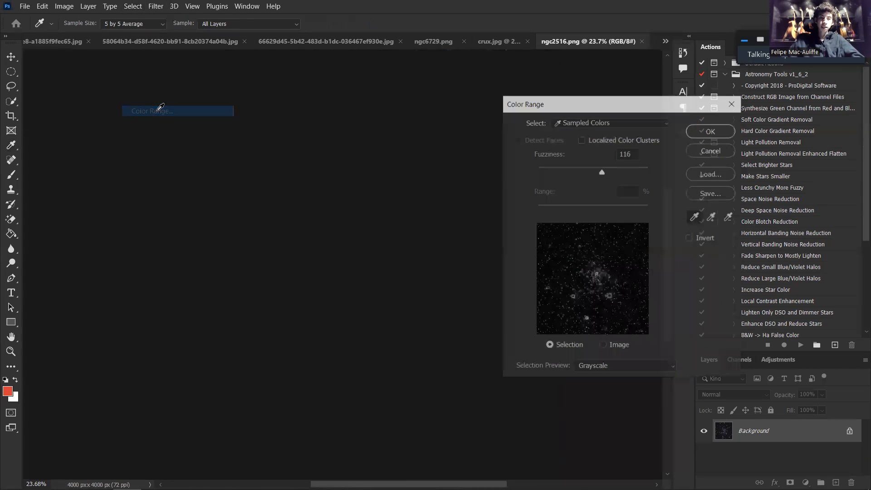
left_click(733, 102)
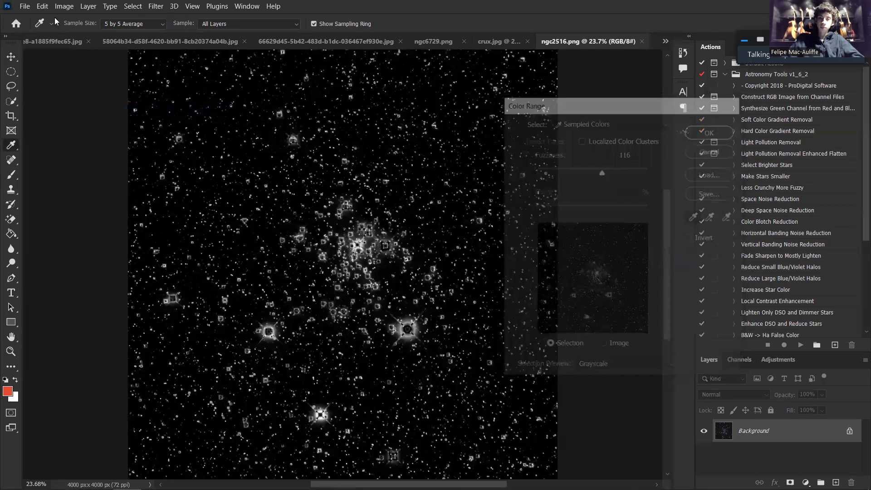
Set Color Range to select Highlights in the star cluster image and check the star mask up close
left_click(133, 7)
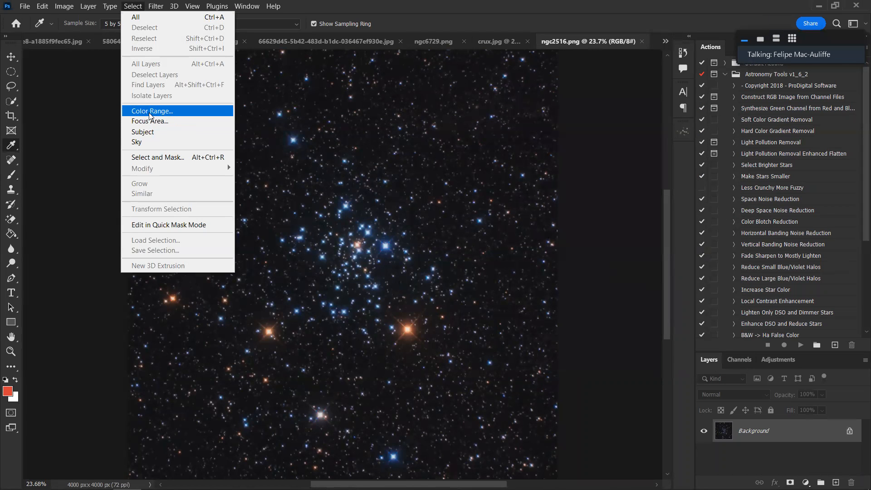
left_click(136, 112)
left_click_drag(550, 104, 581, 108)
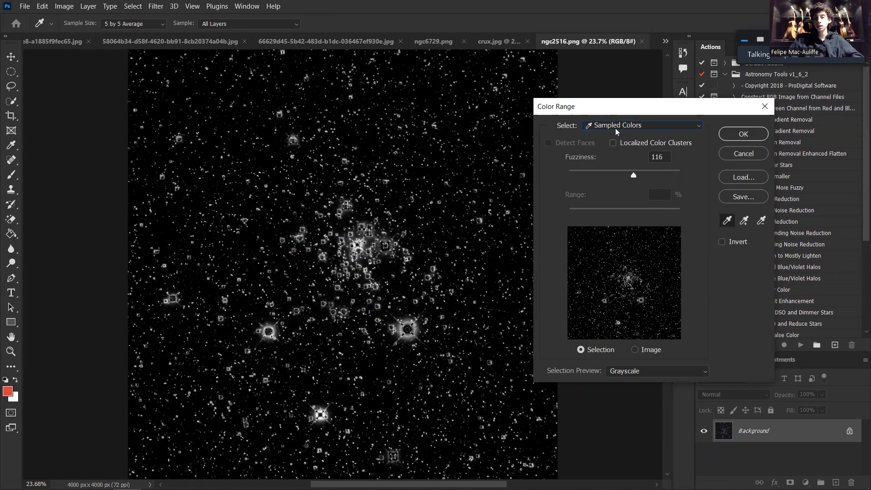
left_click(615, 128)
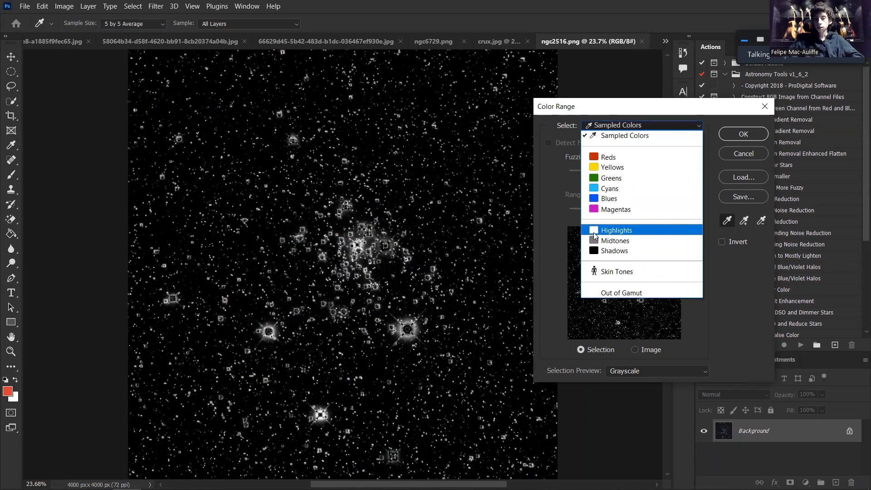
left_click(600, 231)
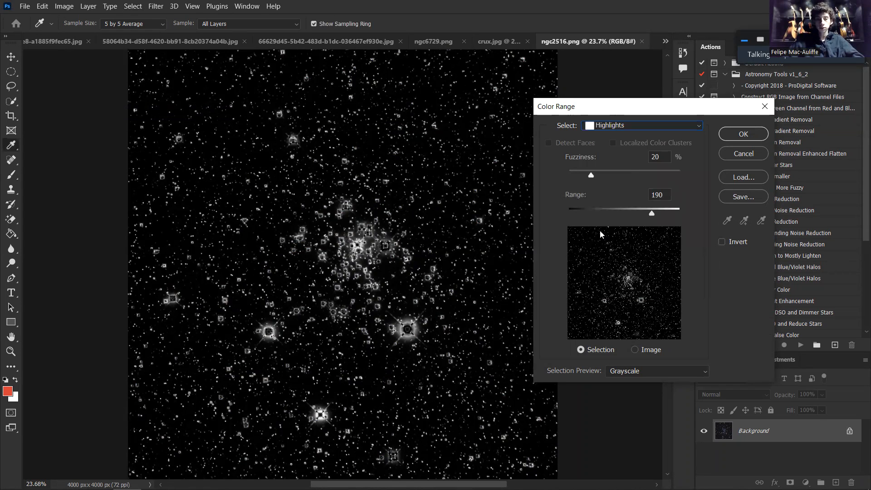
scroll(378, 294, "up", 5)
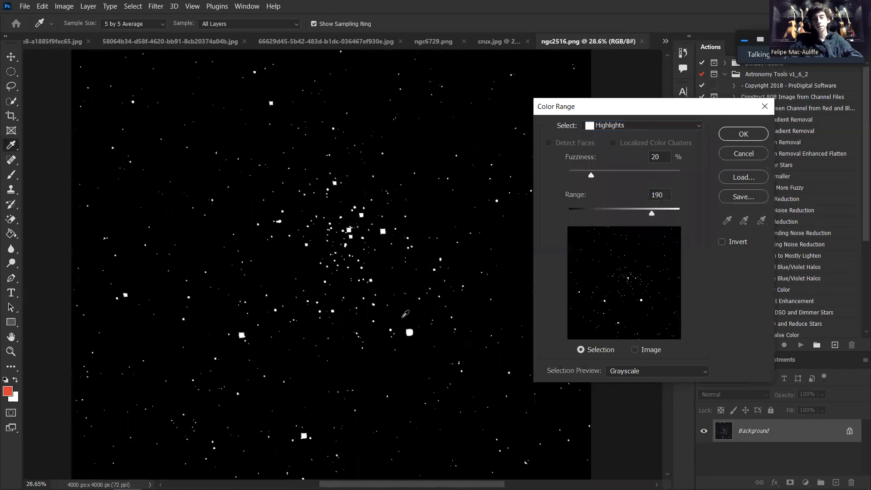
scroll(420, 242, "up", 3)
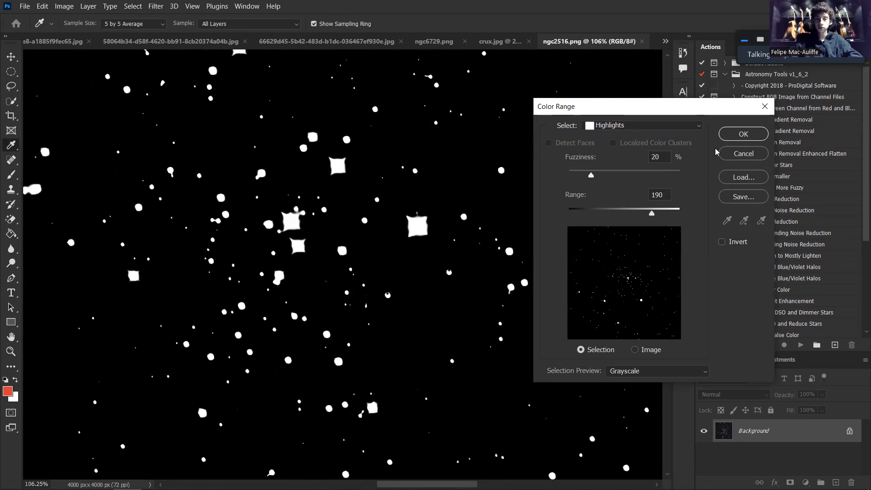
Set the Highlights Fuzziness to 90% and the Range to 147, and create the star selection
left_click_drag(603, 176, 670, 174)
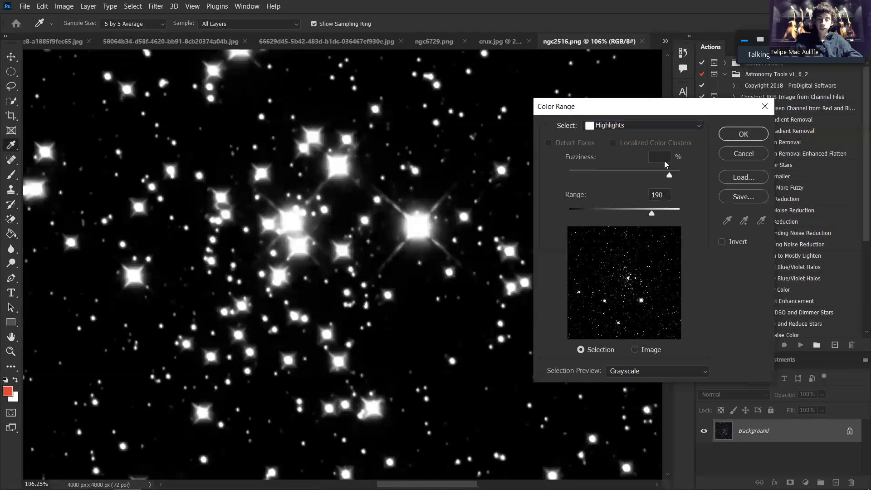
scroll(345, 226, "down", 10)
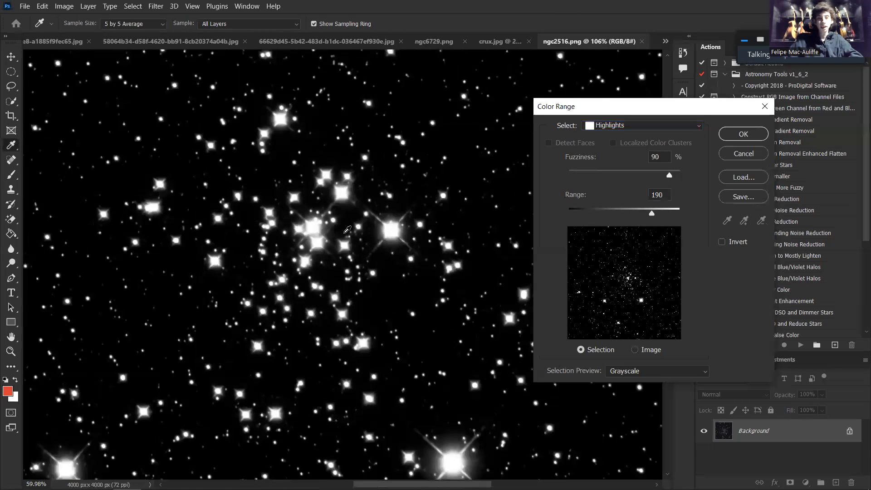
left_click_drag(352, 208, 380, 205)
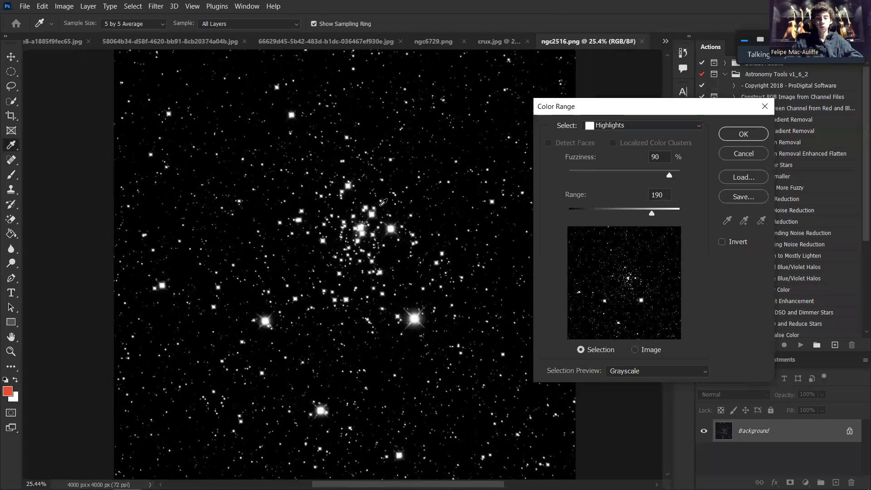
scroll(380, 205, "down", 1)
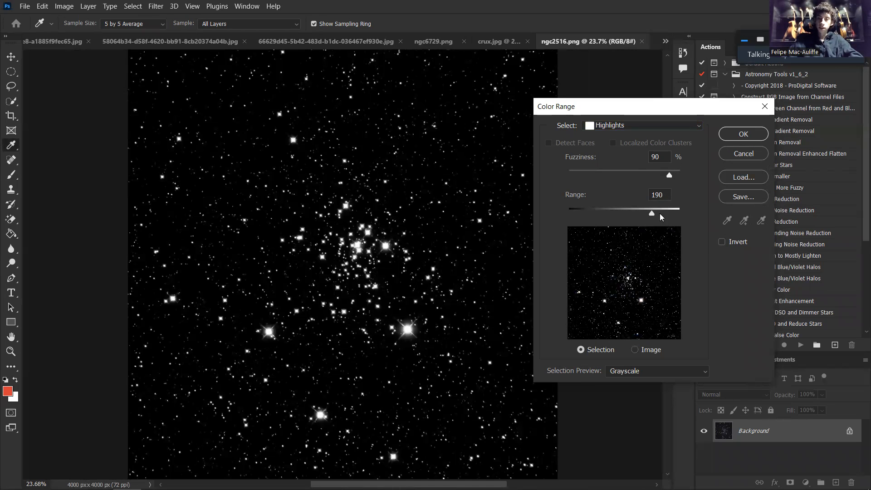
left_click_drag(650, 212, 632, 213)
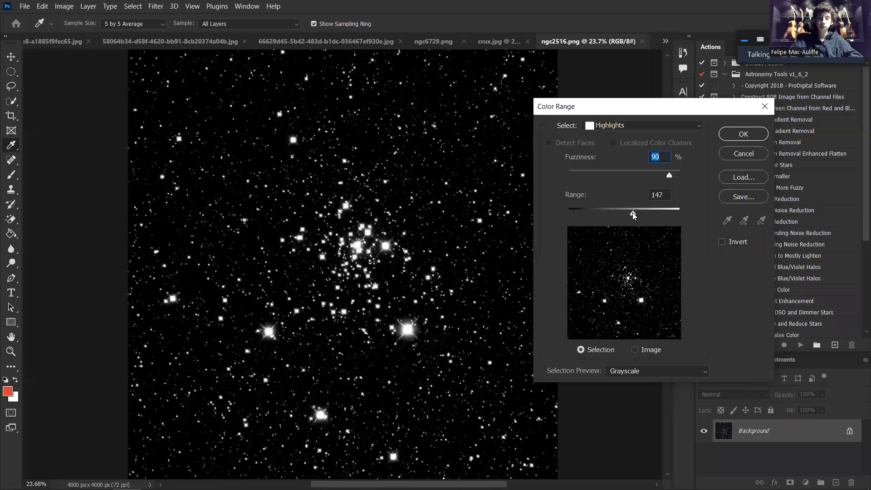
left_click(743, 134)
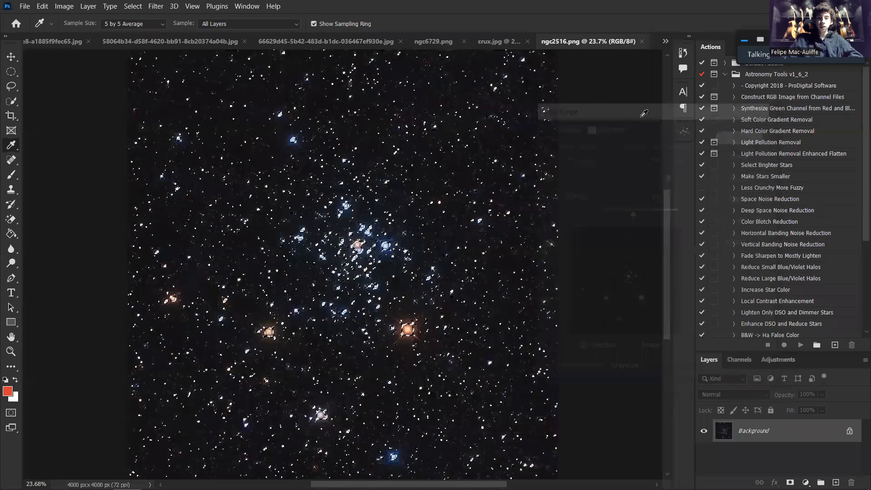
Examine the selection outlines around individual stars up close and return to the full image view
scroll(393, 134, "up", 3)
left_click_drag(393, 134, 415, 222)
scroll(413, 219, "up", 10)
scroll(388, 243, "up", 2)
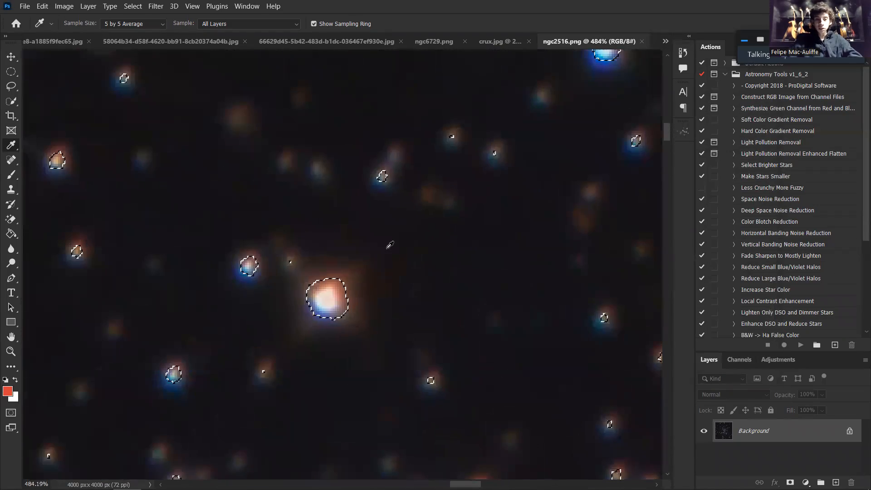
scroll(399, 222, "down", 4)
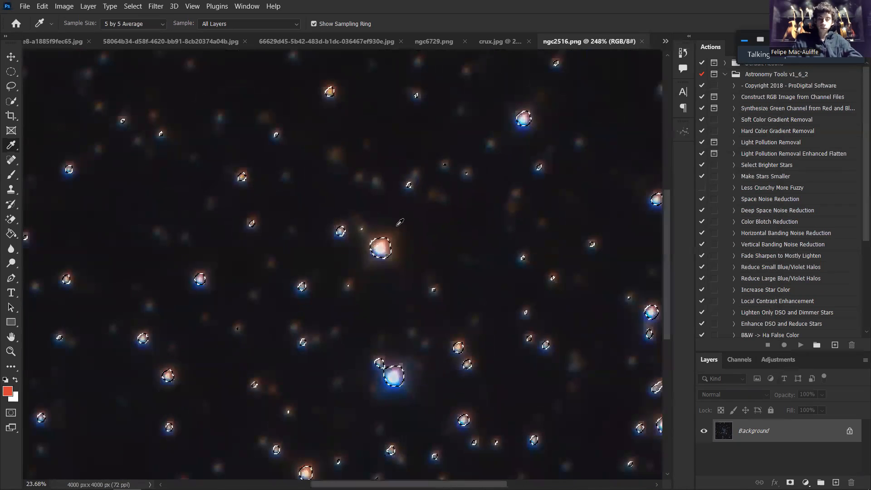
key("ctrl+0")
Open the star selection in Select and Mask and examine the mask's soft edges around a bright star
left_click(133, 6)
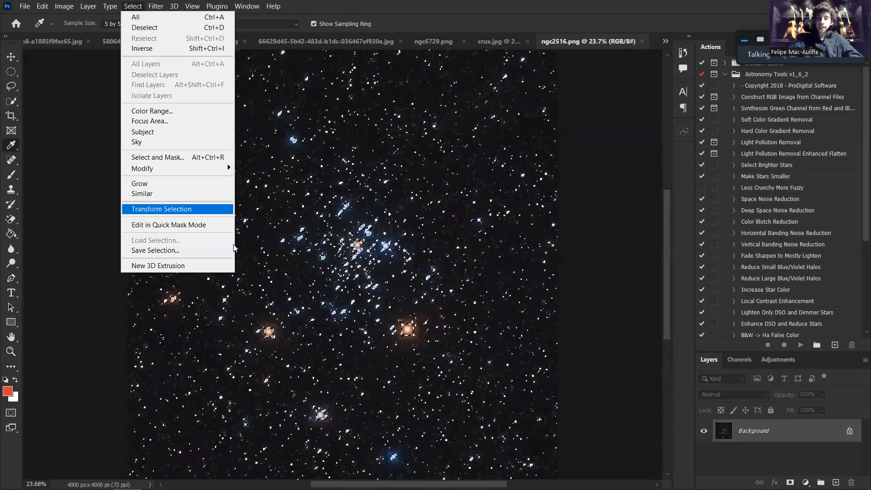
left_click(184, 161)
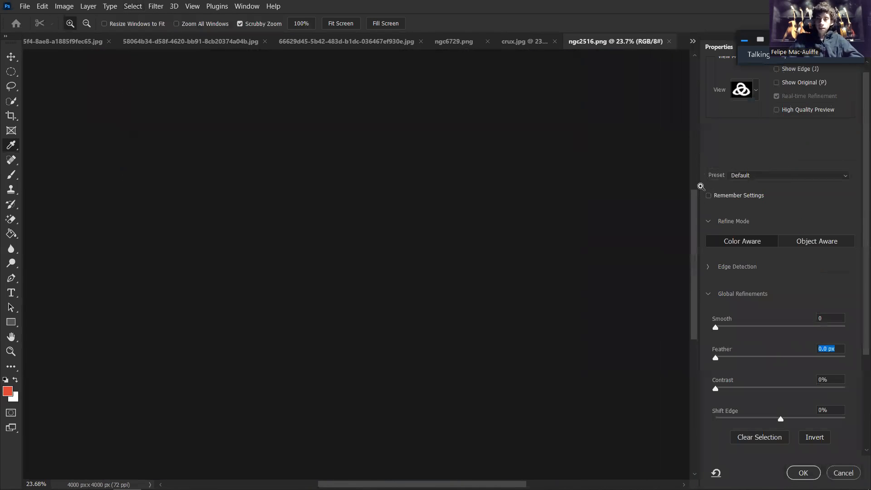
left_click_drag(381, 229, 513, 243)
left_click_drag(456, 252, 453, 332)
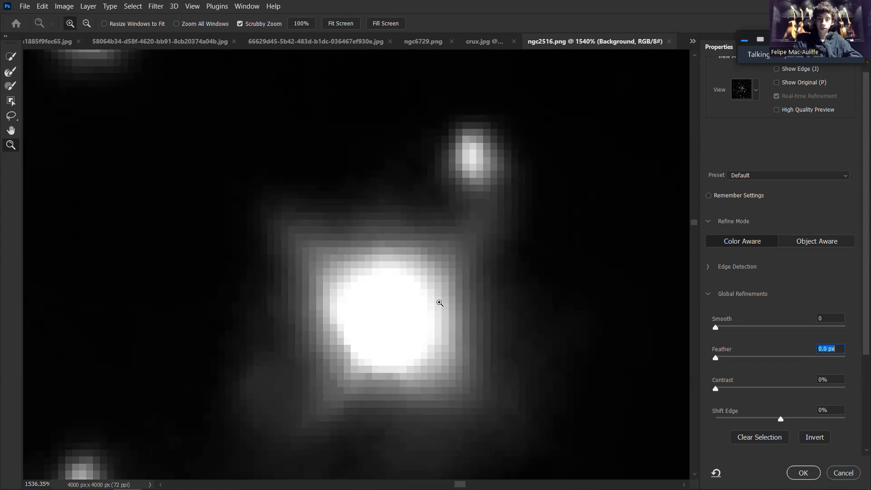
key("ctrl+0")
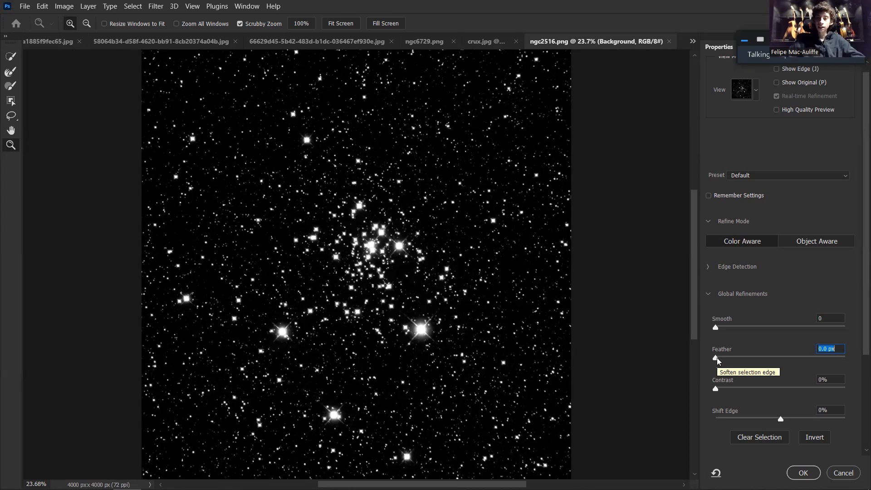
Try Feather on the star mask at 2.0 px, a much heavier value and 8.6 px, and reset it to 0 px
left_click_drag(717, 360, 731, 362)
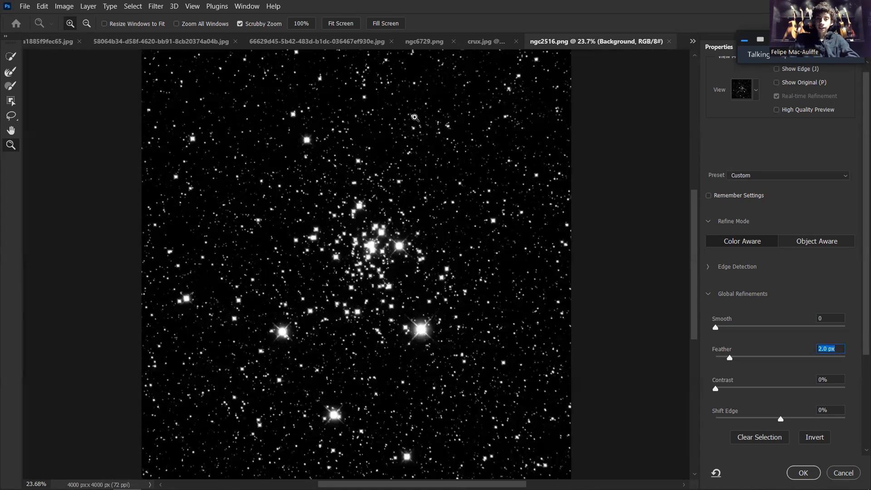
left_click_drag(729, 358, 792, 358)
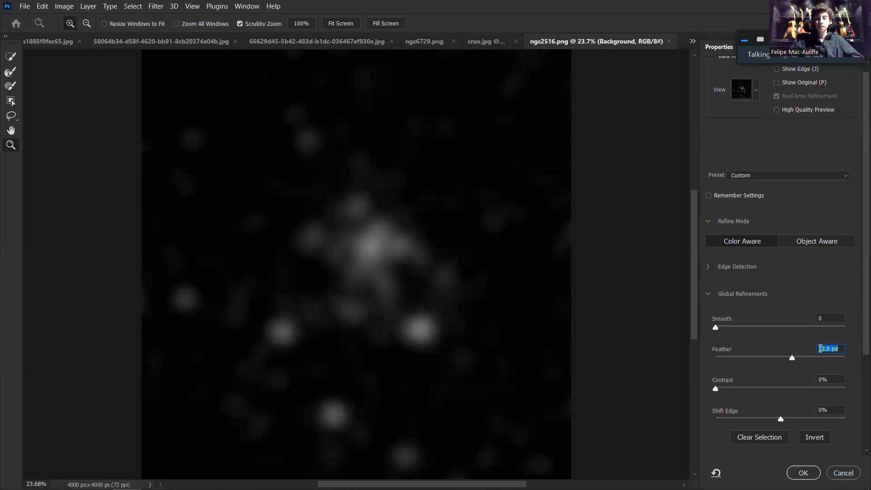
left_click_drag(792, 357, 763, 359)
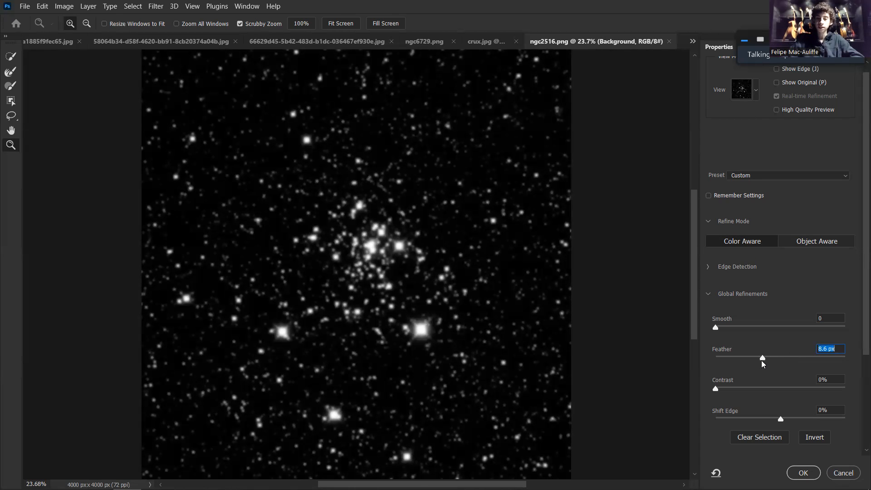
left_click_drag(405, 233, 592, 290)
left_click_drag(762, 359, 726, 361)
left_click_drag(339, 191, 414, 202)
left_click_drag(510, 227, 506, 277)
left_click_drag(725, 358, 699, 361)
left_click_drag(501, 346, 480, 252)
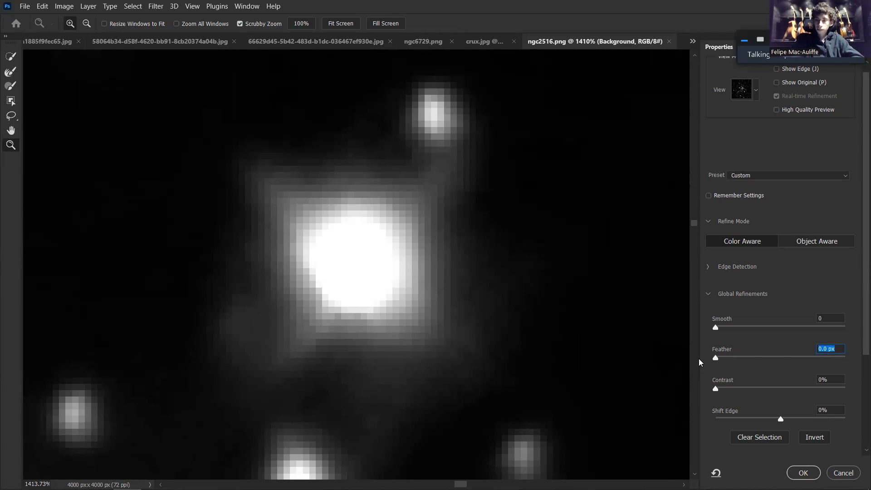
Set the star mask's Feather to 2.2 px, check the softened star edges up close, and apply the refined selection
left_click_drag(715, 359, 730, 361)
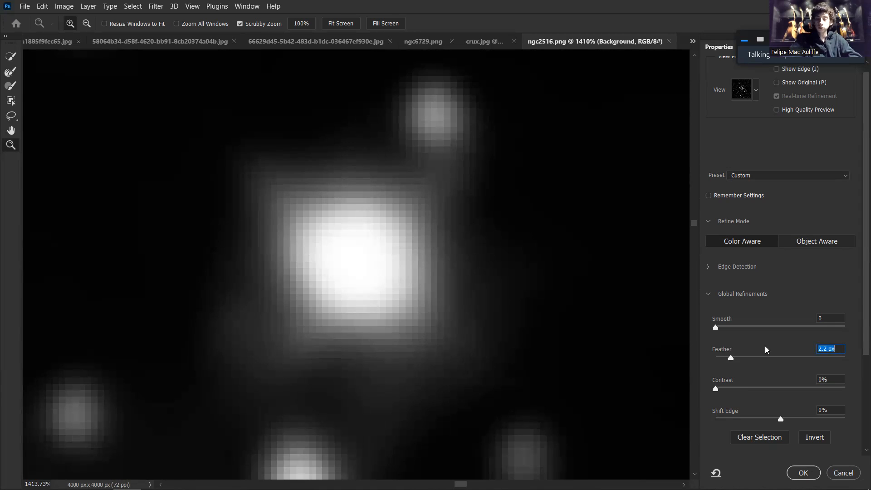
mouse_move(730, 361)
left_mouse_down()
mouse_move(711, 359)
mouse_move(730, 360)
left_mouse_up()
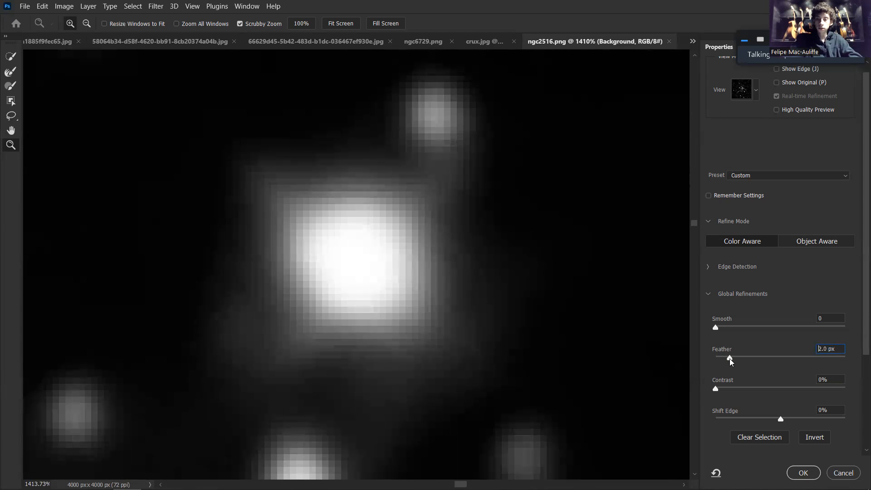
scroll(323, 259, "down", 5)
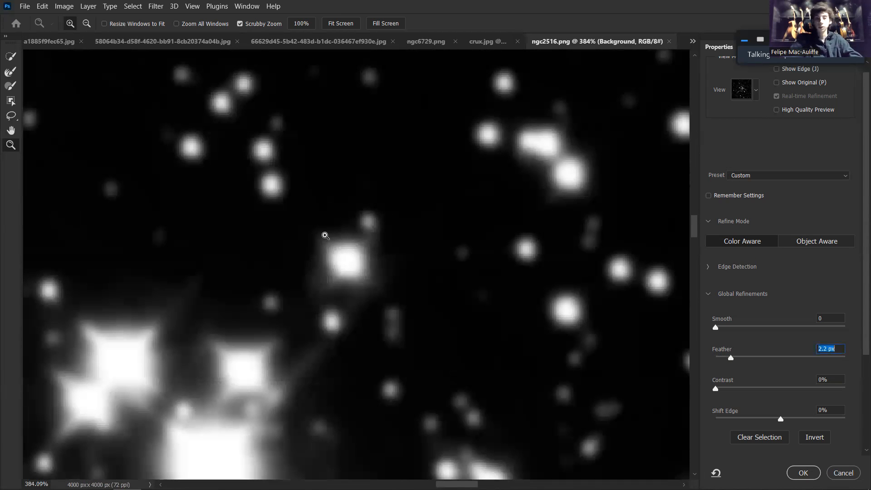
key("ctrl+0")
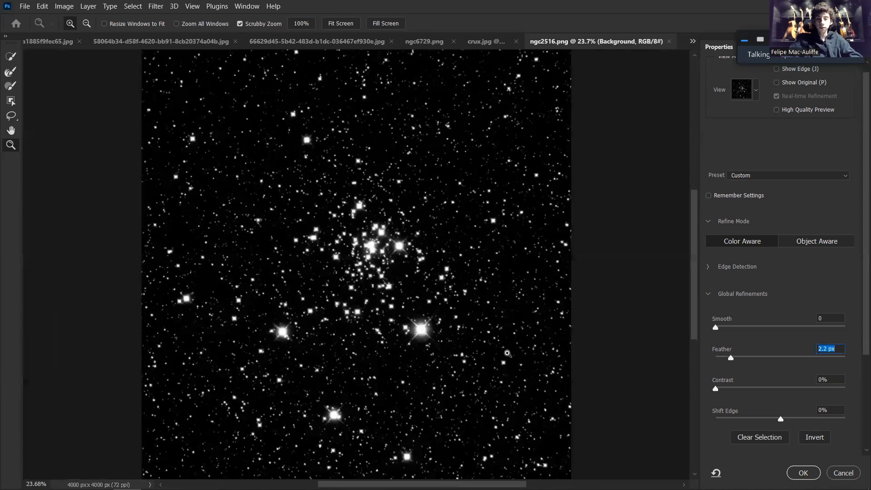
key("Return")
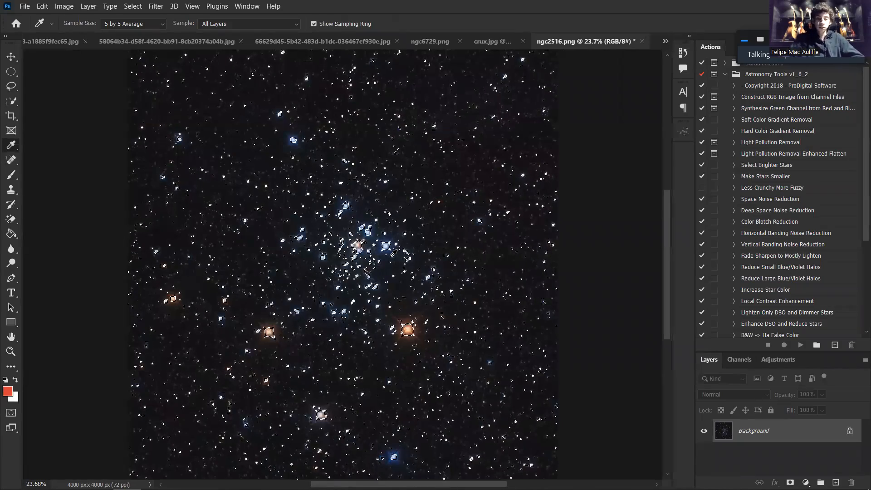
Open a Hue/Saturation adjustment for the selected stars and move its dialog clear of the cluster centre
scroll(386, 262, "up", 4)
scroll(195, 74, "up", 2)
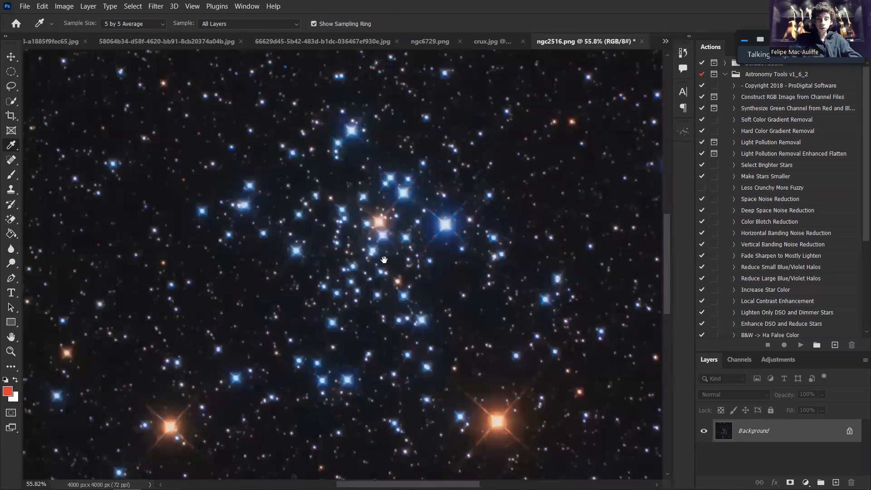
left_click(64, 6)
left_click(88, 6)
left_click(378, 7)
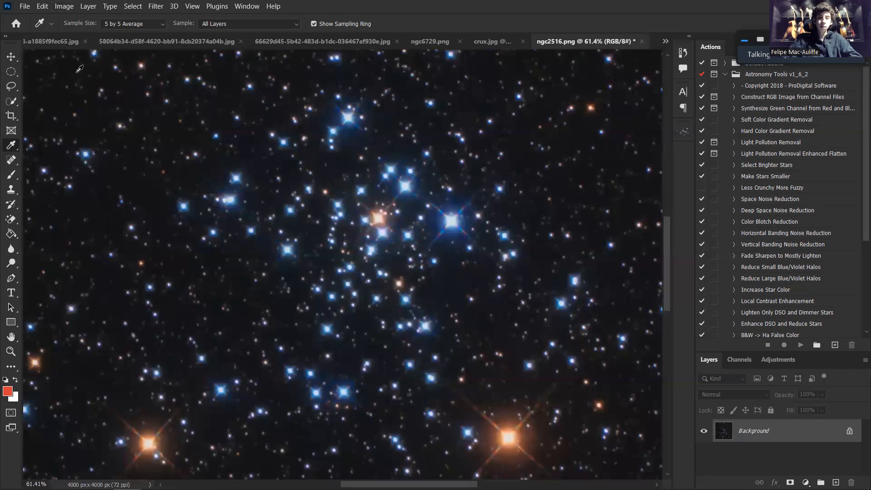
left_click(64, 6)
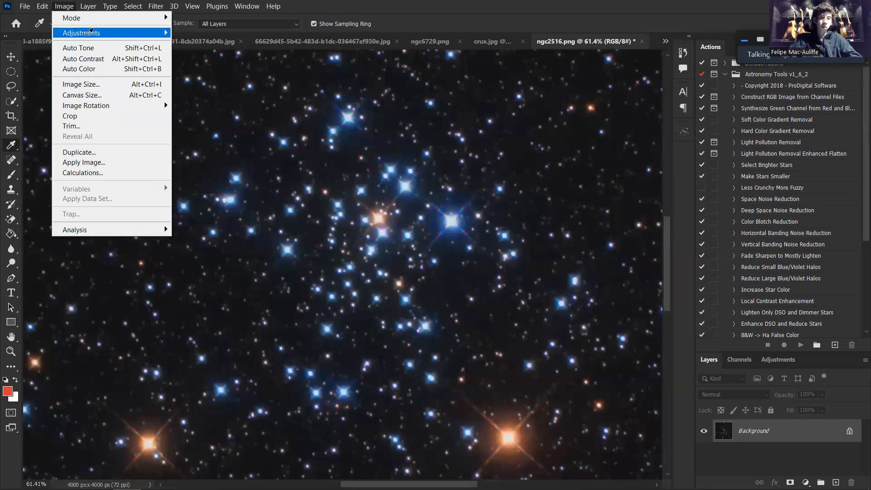
mouse_move(81, 33)
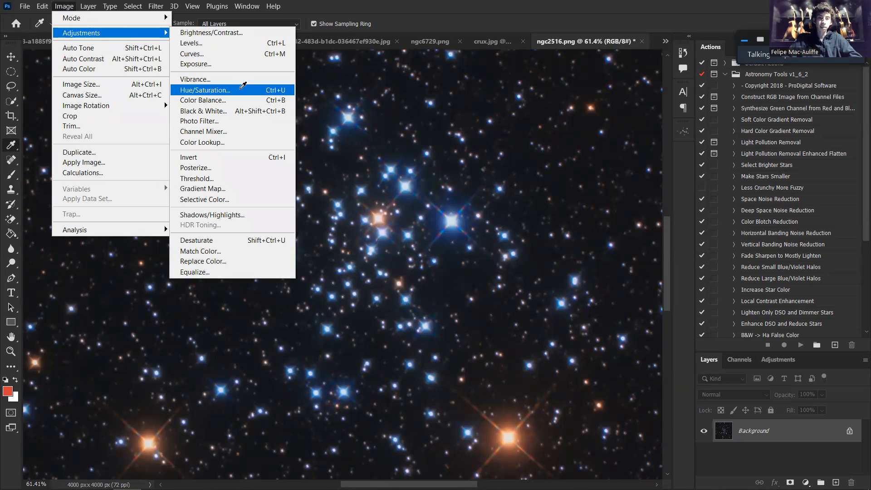
left_click(208, 88)
left_click_drag(602, 93, 676, 97)
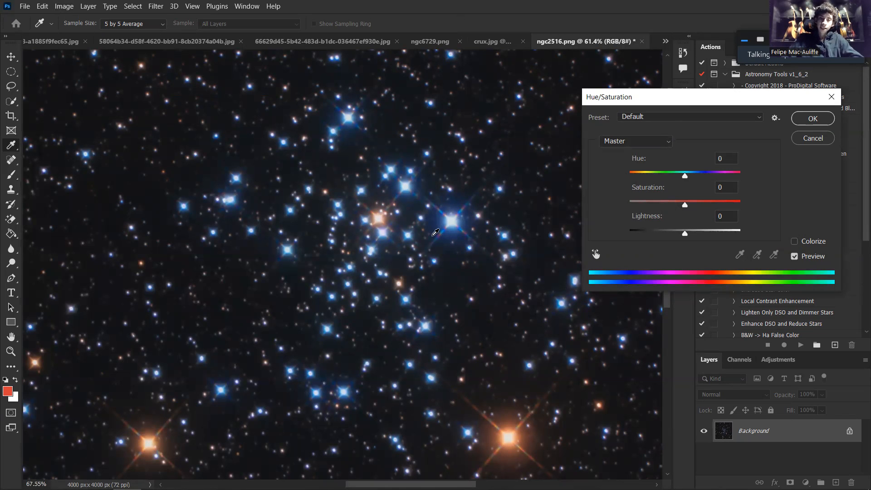
Try a Saturation of -66 on the selected stars and compare the bright blue star with the preview off and on
scroll(431, 236, "down", 8)
scroll(431, 240, "up", 8)
left_click_drag(685, 202, 648, 200)
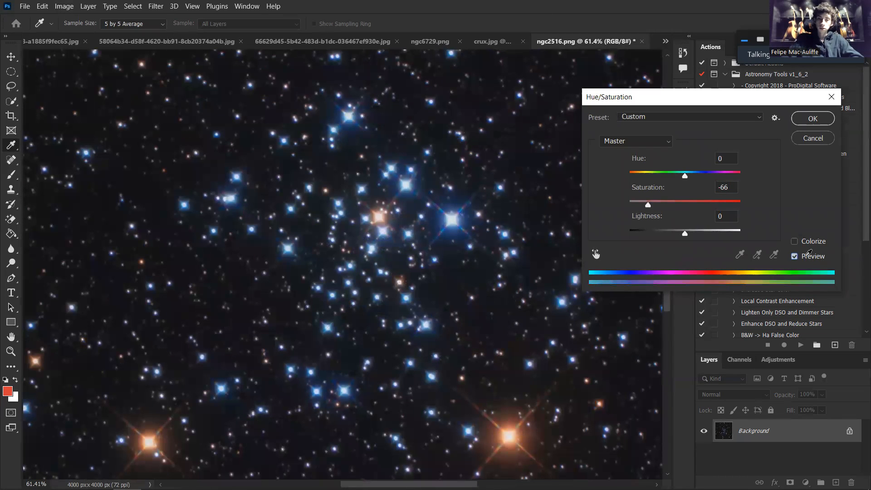
scroll(454, 220, "up", 6)
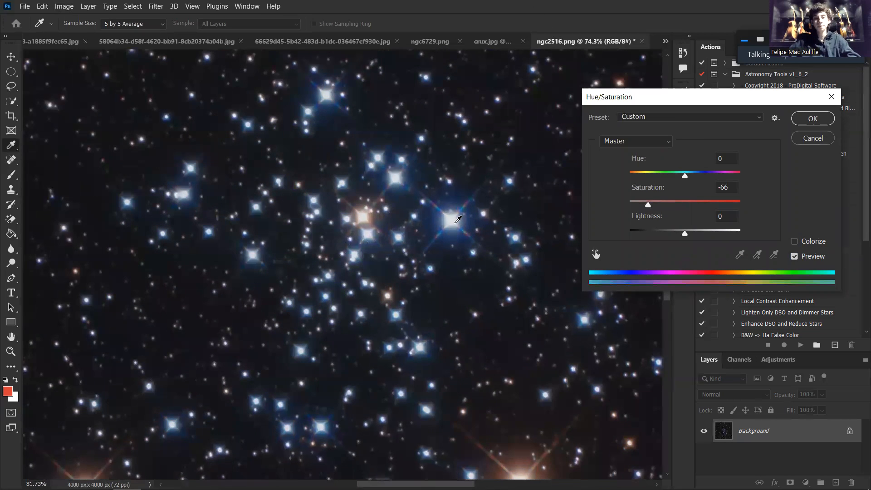
scroll(458, 259, "up", 18)
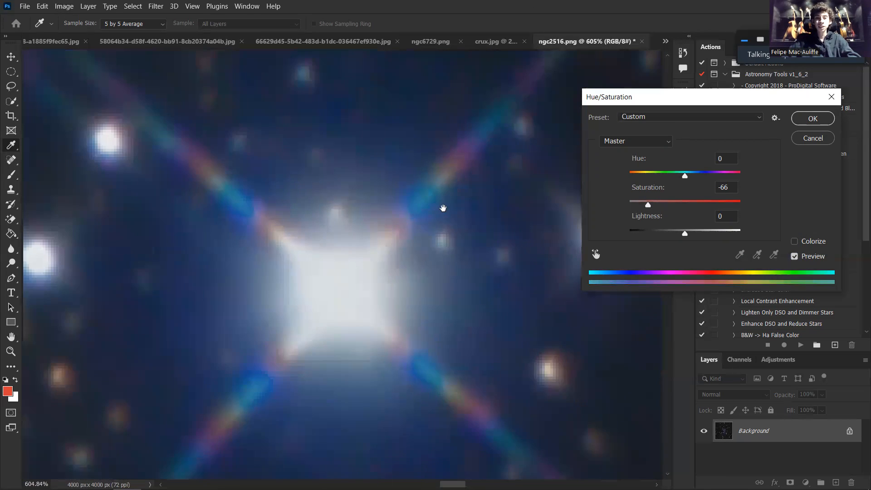
left_click_drag(443, 208, 423, 285)
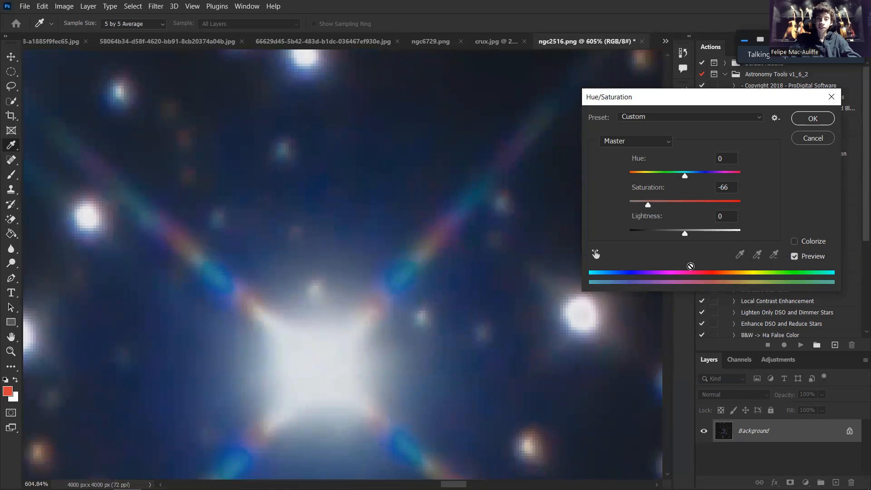
left_click(801, 256)
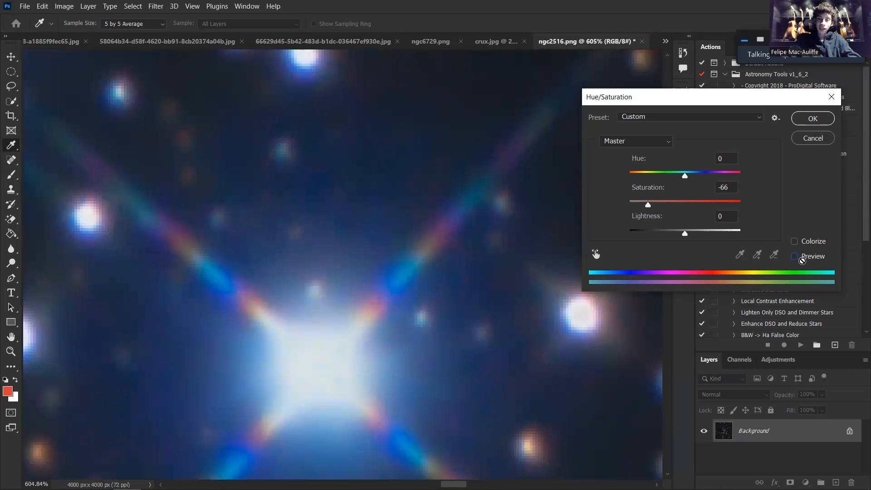
left_click(800, 256)
left_click(801, 256)
left_click(800, 256)
left_click_drag(410, 289, 458, 214)
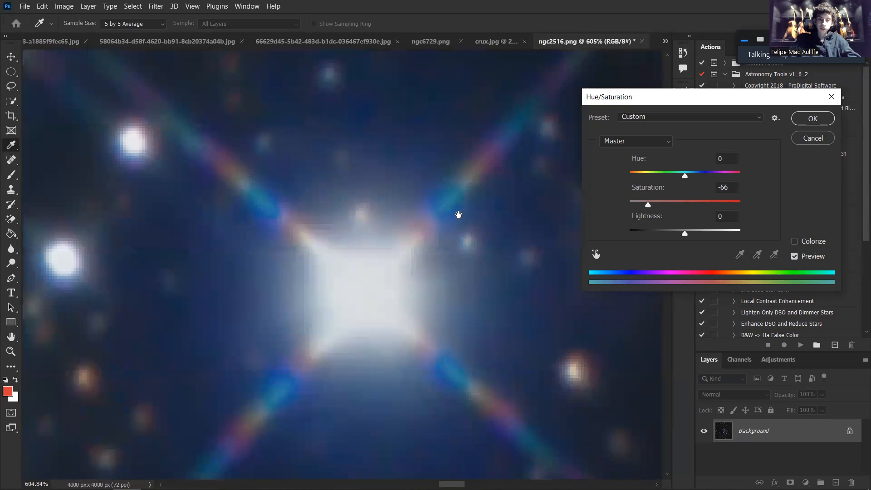
scroll(458, 214, "down", 6)
scroll(459, 213, "up", 5)
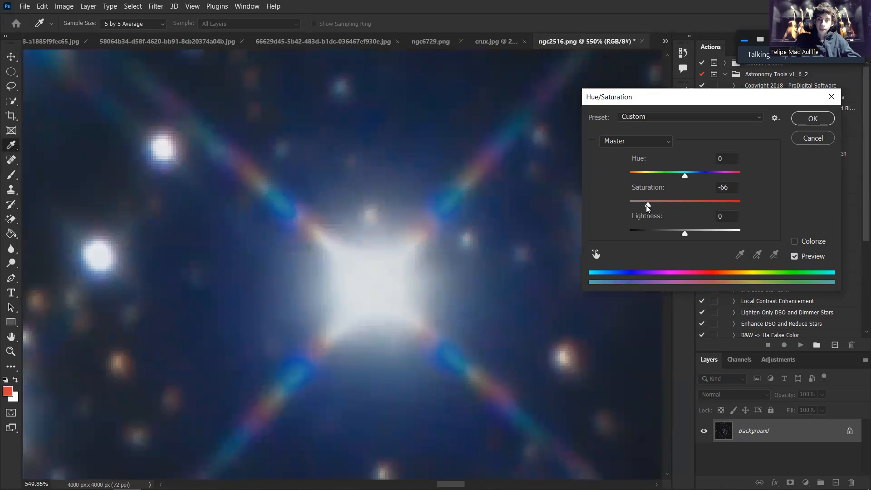
Try Saturation at -36 and -100 and examine the core and halo of the bright blue star
left_click_drag(651, 207, 665, 208)
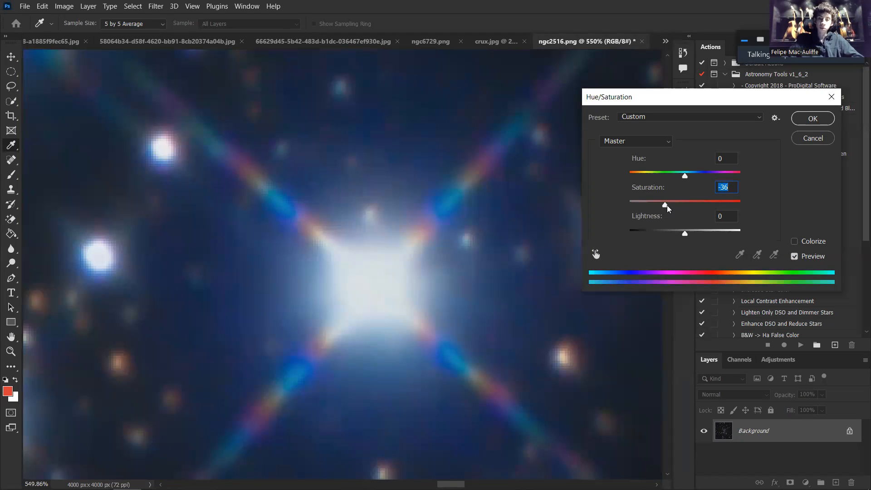
left_click_drag(666, 205, 629, 205)
scroll(385, 236, "up", 3)
mouse_move(385, 236)
left_mouse_down()
mouse_move(385, 179)
mouse_move(373, 248)
left_mouse_up()
scroll(371, 217, "down", 5)
scroll(371, 218, "up", 4)
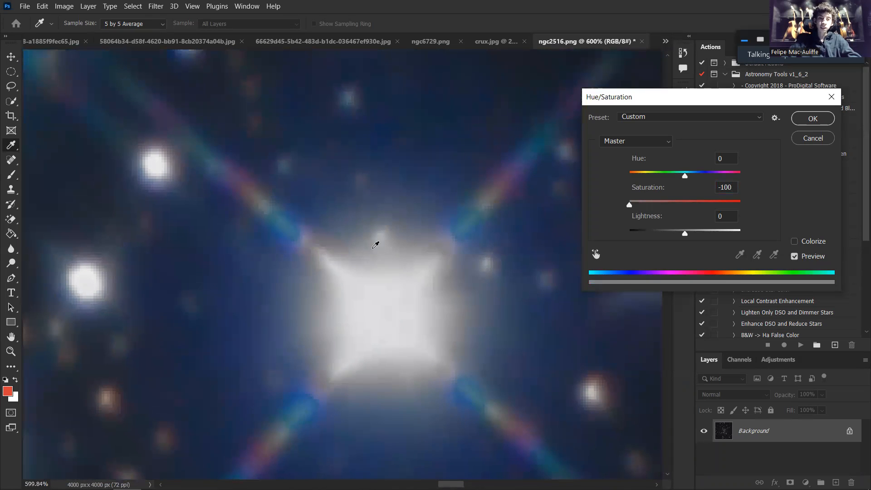
left_click_drag(200, 140, 248, 259)
left_click_drag(380, 312, 446, 204)
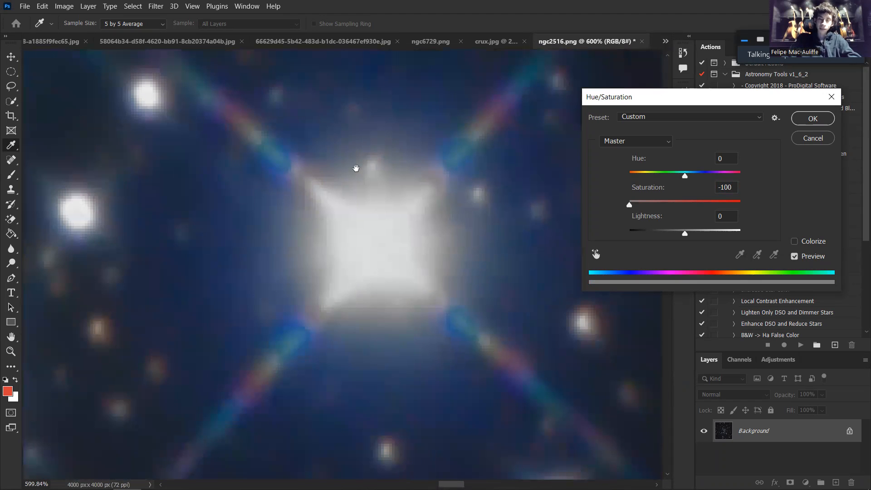
mouse_move(361, 248)
left_mouse_down()
mouse_move(375, 286)
mouse_move(369, 250)
left_mouse_up()
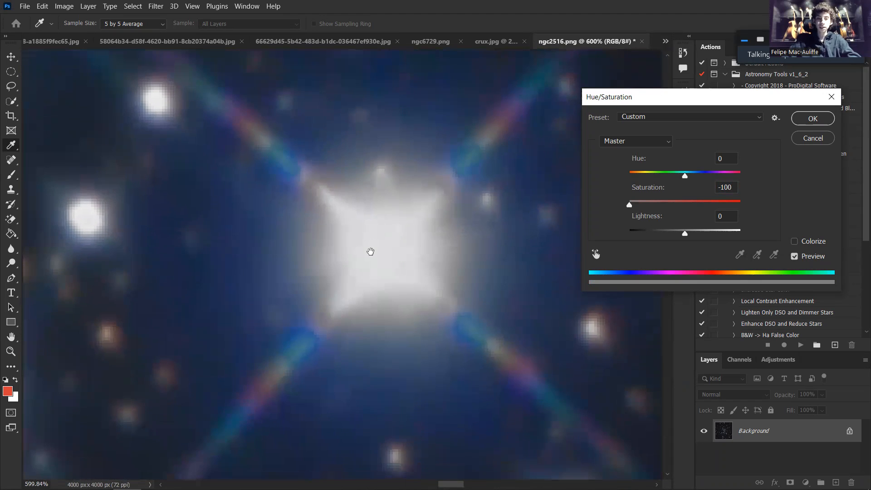
scroll(376, 249, "up", 1)
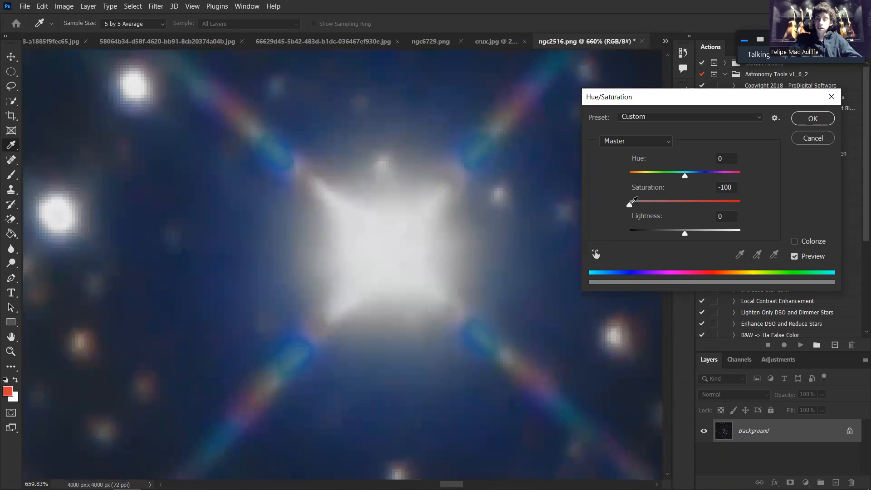
Set the Saturation to -39 and compare the blue star with the preview off and on
left_click(635, 202)
left_click_drag(637, 203, 666, 205)
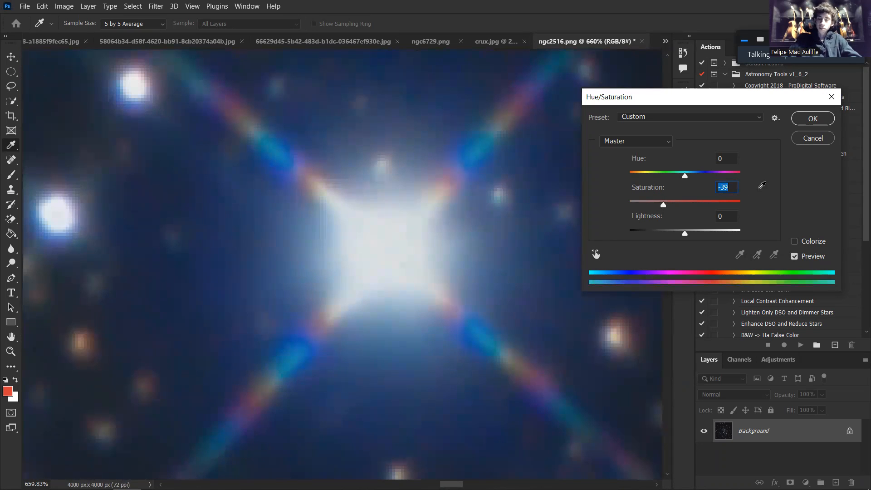
left_click(800, 257)
left_click(801, 257)
left_click(801, 257)
left_click(801, 257)
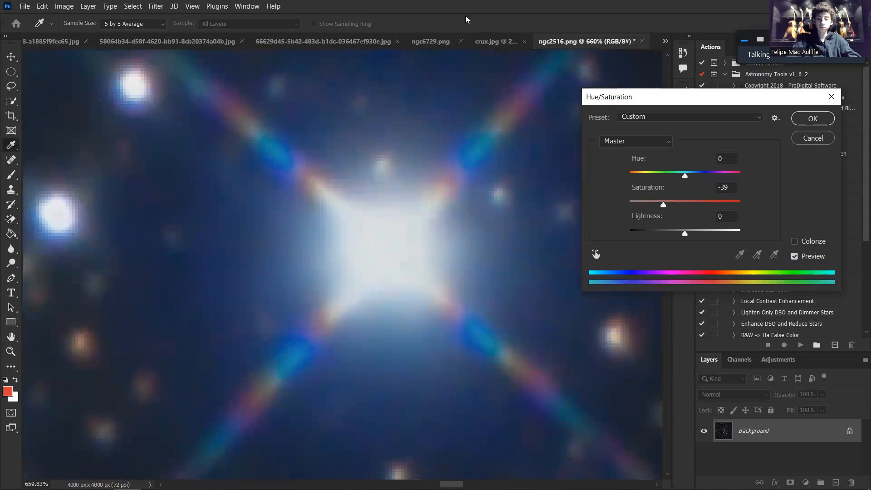
Compare the adjustment before and after across the full cluster and on the bright orange star, and apply it
key("ctrl+0")
left_click(805, 257)
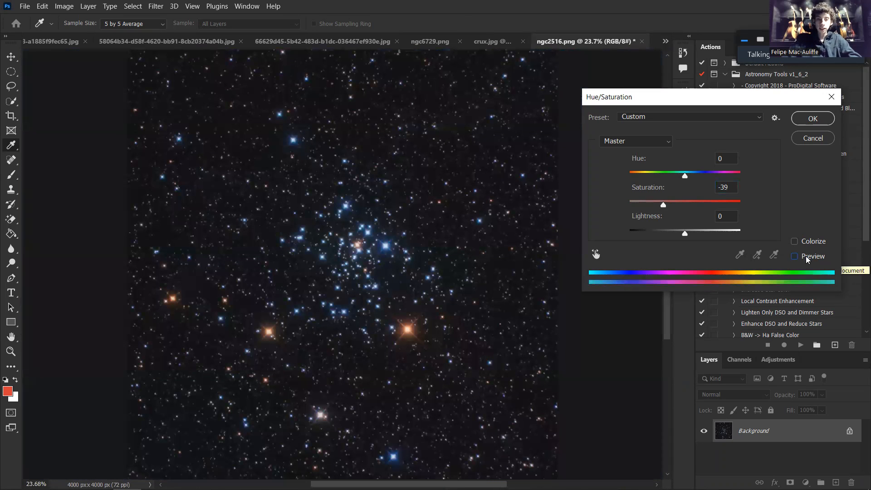
left_click(805, 258)
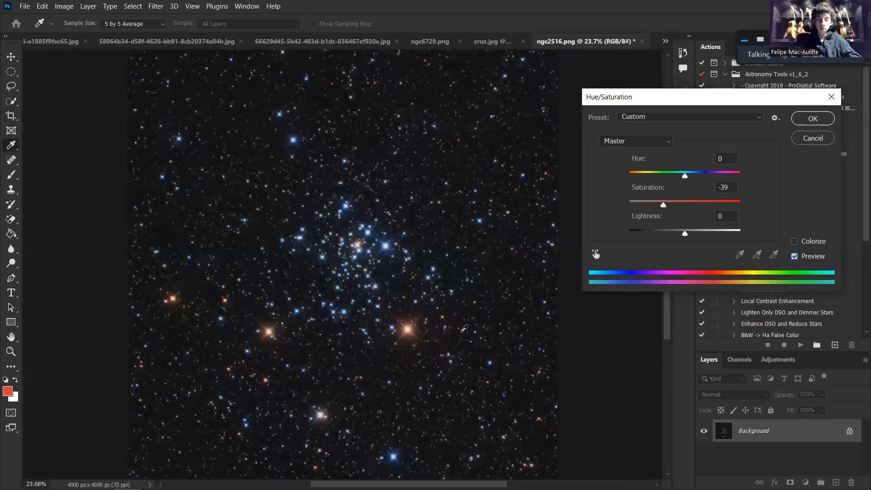
scroll(400, 333, "up", 6)
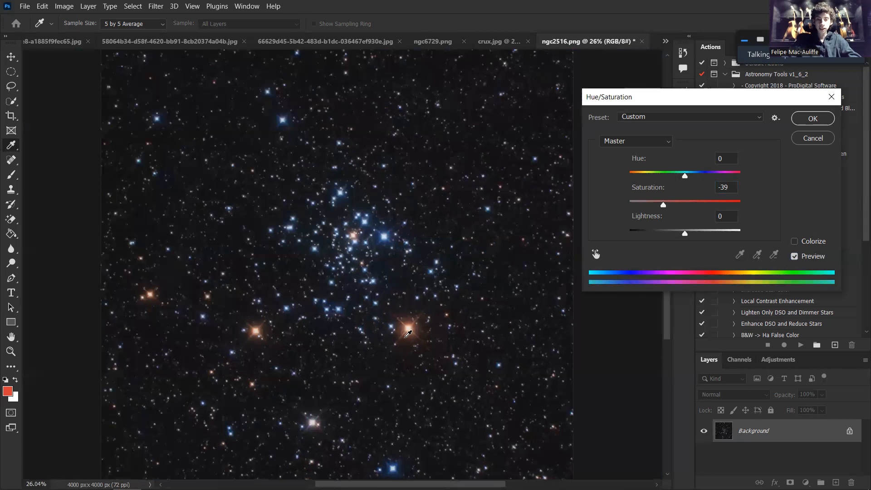
left_click_drag(416, 320, 385, 253)
scroll(372, 247, "up", 8)
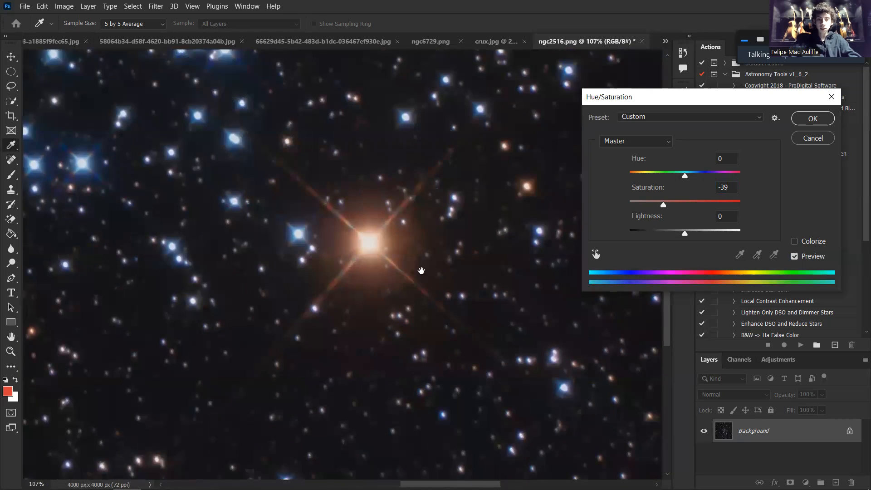
left_click(803, 257)
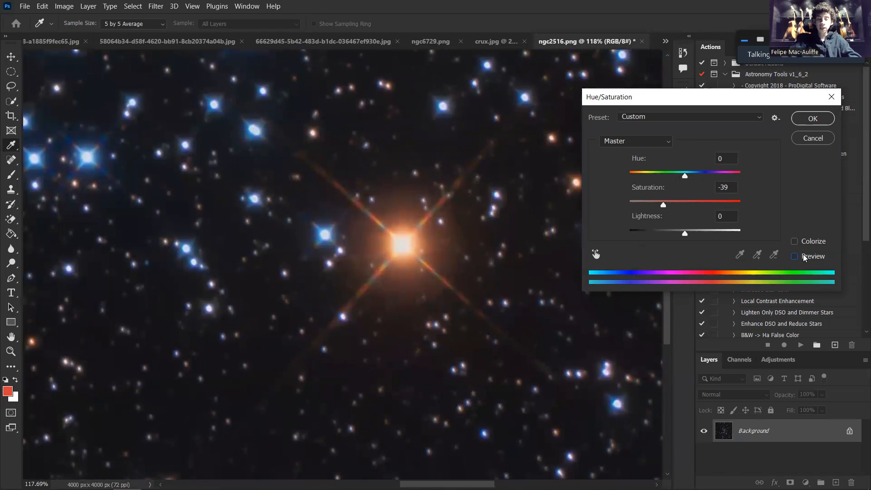
left_click(803, 257)
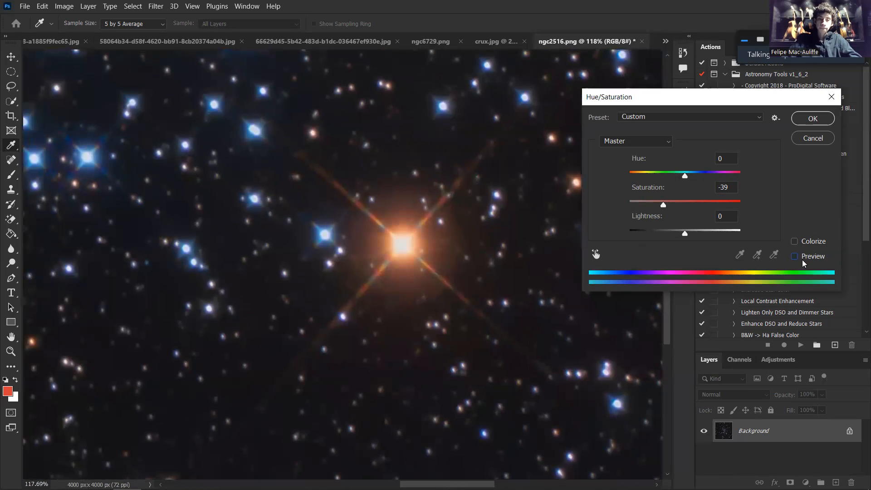
left_click(805, 119)
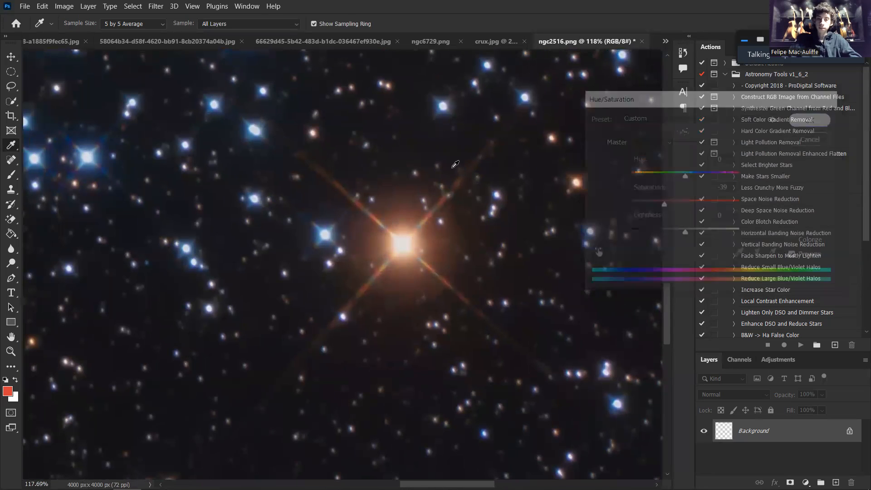
Try a Hue/Saturation adjustment on ngc2516.png with the master hue at -50
key("ctrl+0")
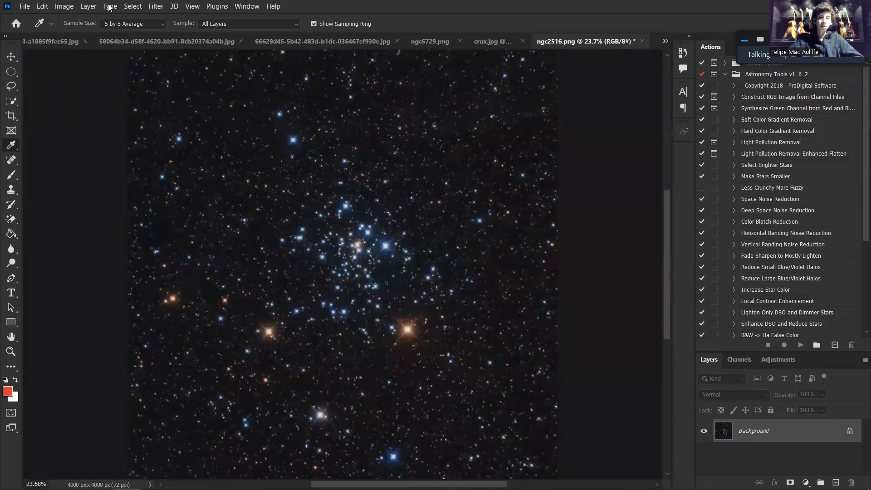
left_click(64, 6)
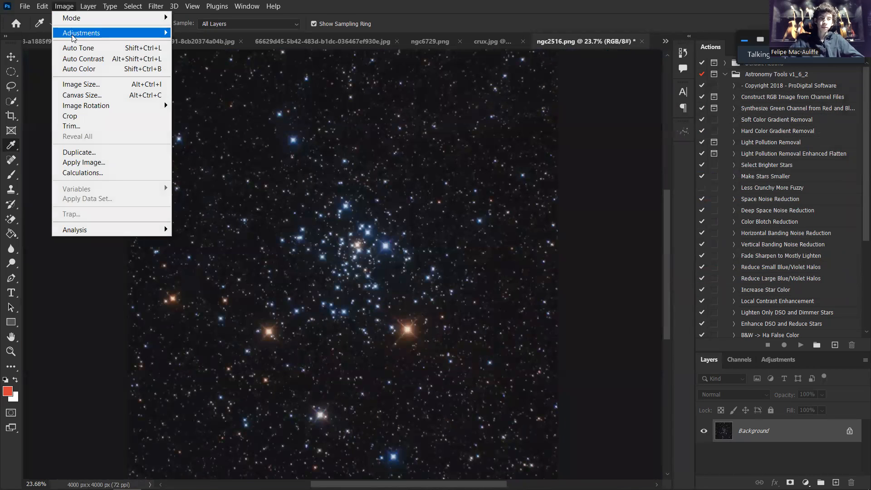
mouse_move(83, 35)
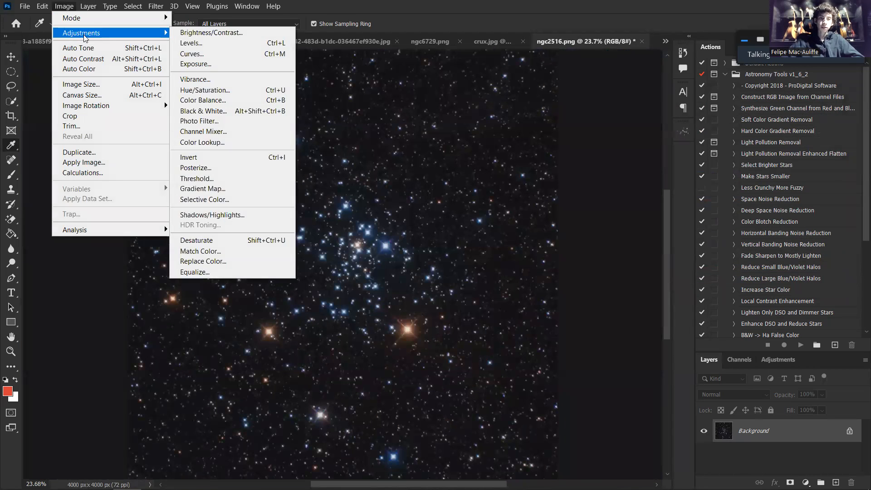
left_click(201, 93)
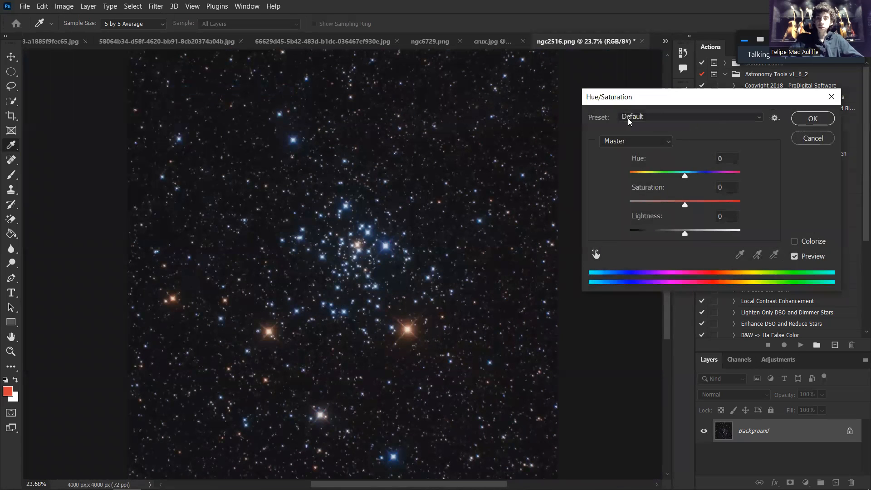
left_click_drag(629, 100, 649, 100)
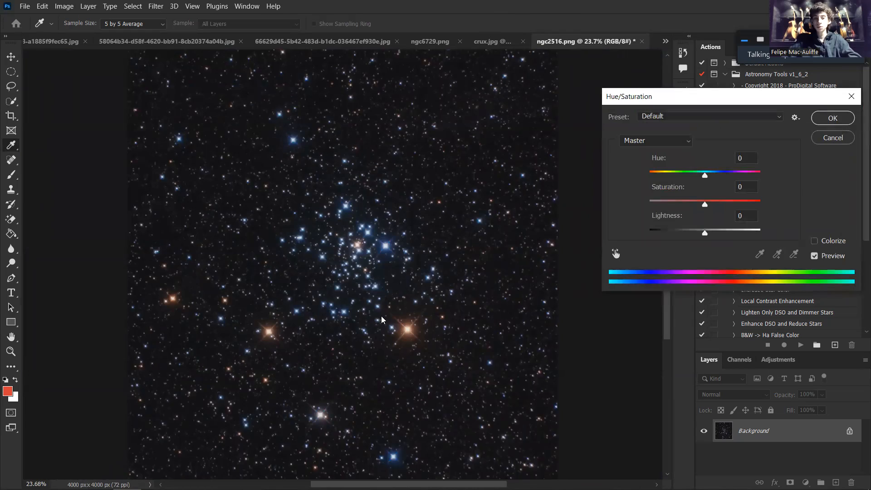
scroll(383, 319, "up", 2)
scroll(370, 273, "up", 5)
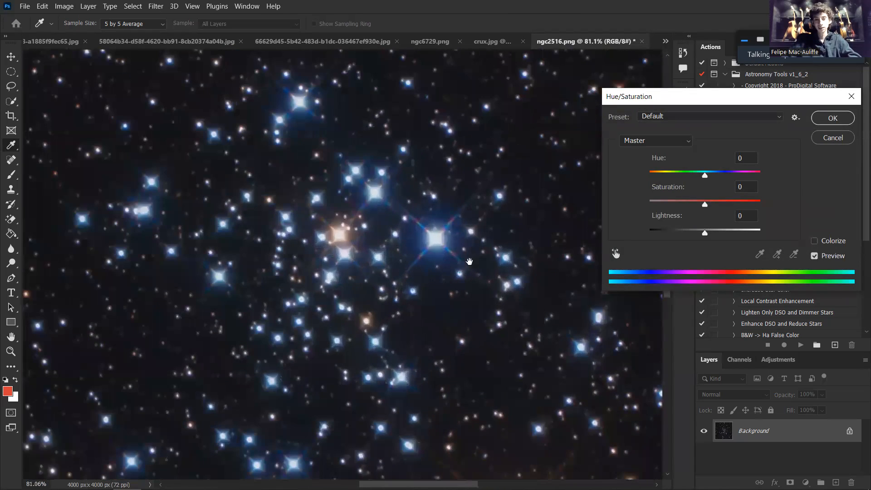
scroll(408, 254, "up", 3)
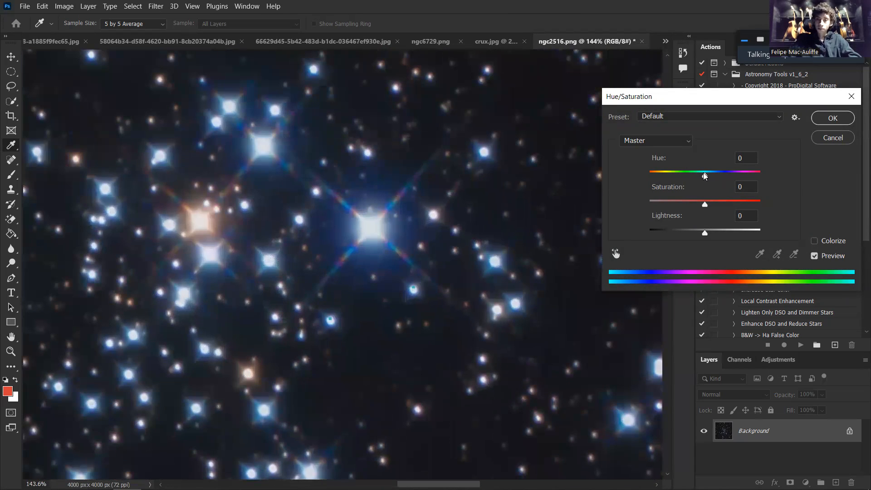
left_click_drag(705, 177, 677, 178)
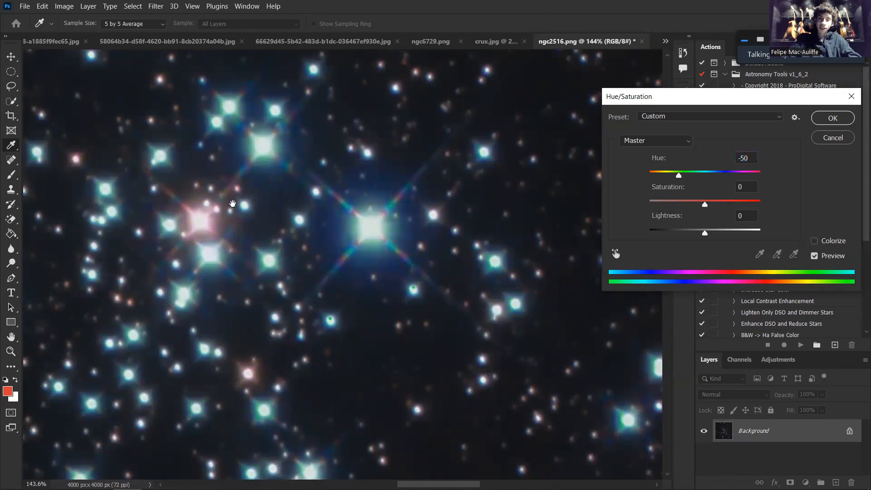
Inspect the shifted star colours, try master hue values of +11 and -3, and discard the Hue/Saturation adjustment
left_click_drag(233, 204, 388, 183)
scroll(346, 225, "up", 1)
scroll(348, 221, "up", 1)
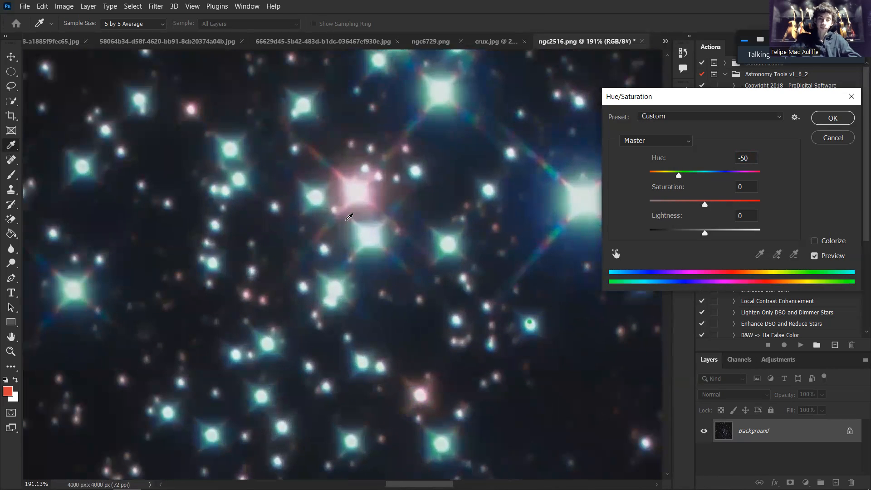
left_click_drag(341, 258, 349, 229)
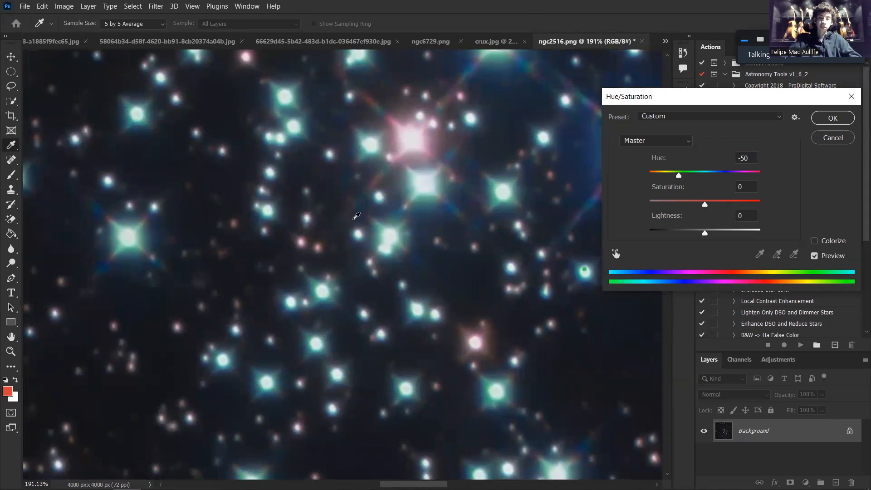
left_click_drag(453, 181, 429, 213)
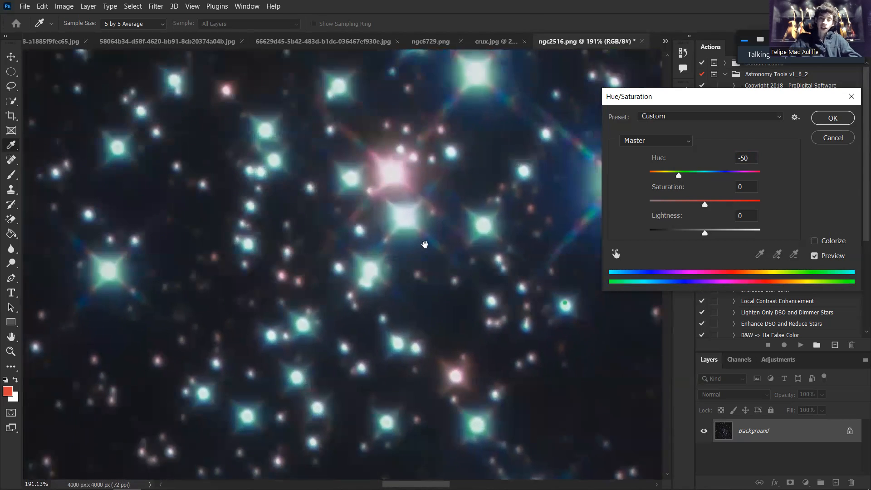
left_click_drag(678, 175, 703, 175)
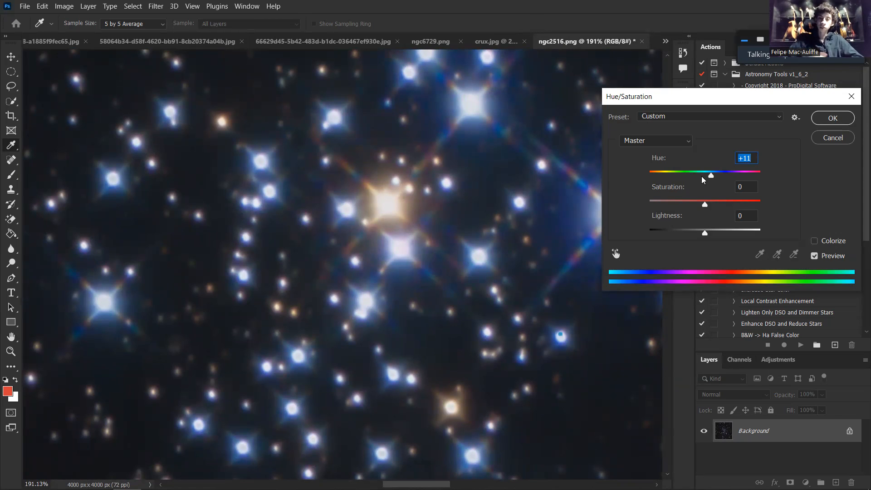
left_click_drag(712, 176, 701, 178)
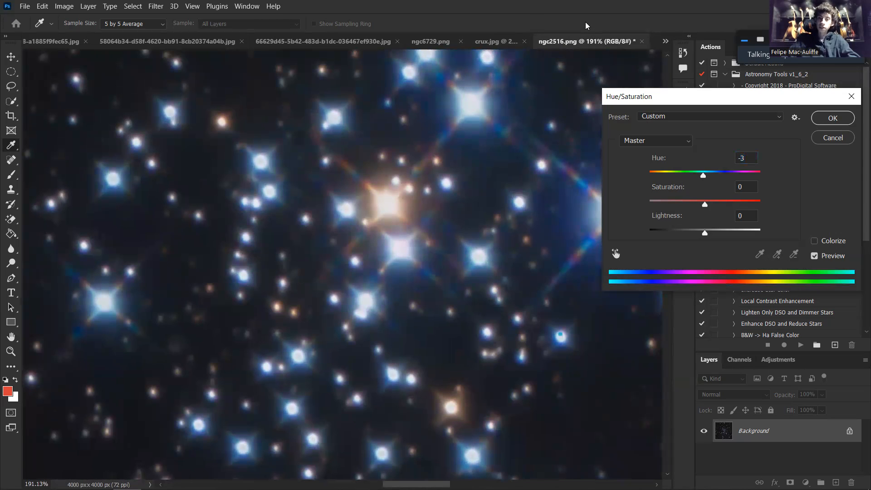
key("ctrl+0")
left_click(816, 142)
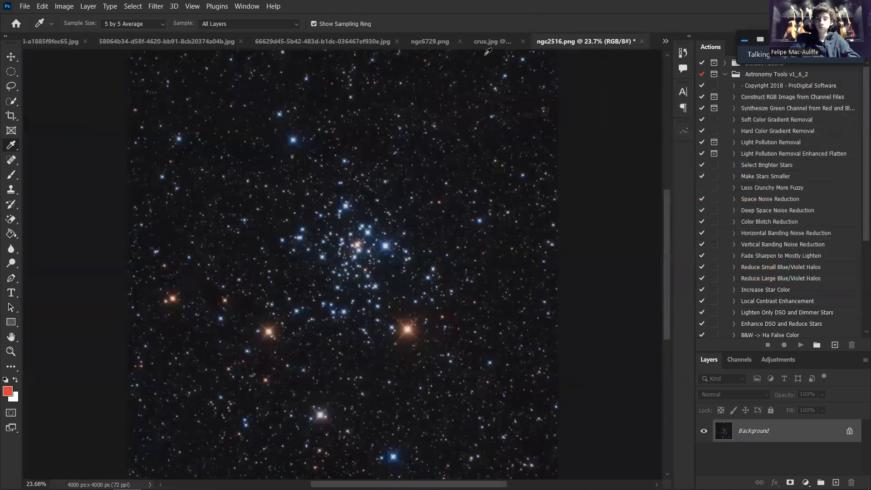
Switch to the open document crux.jpg
left_click(665, 41)
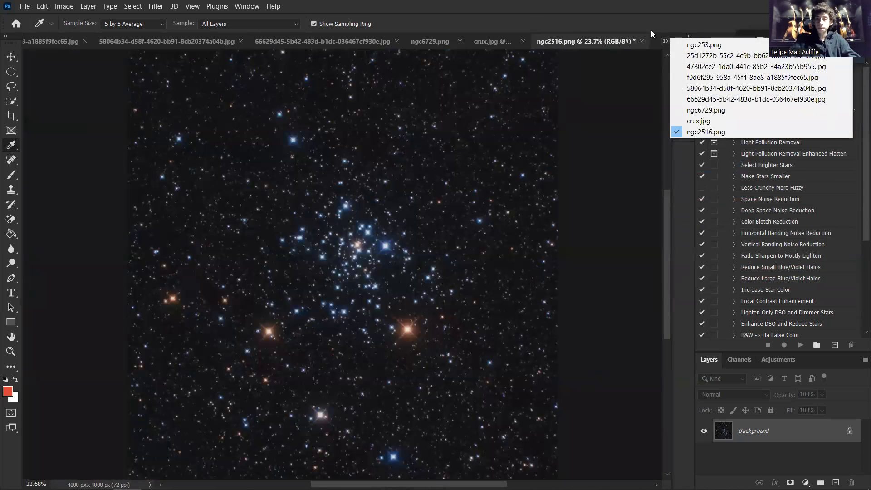
key("Escape")
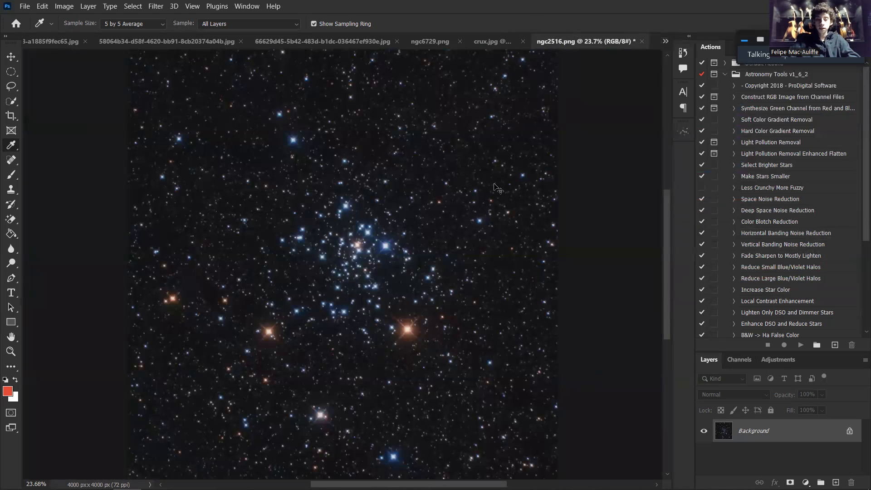
left_click(664, 42)
left_click(659, 28)
left_click(489, 42)
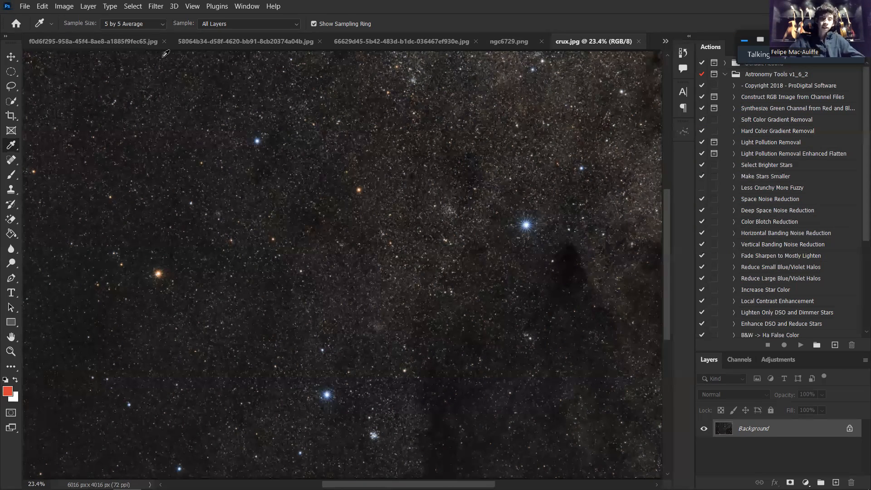
Start a Vibrance adjustment on crux.jpg with vibrance at +58 and compare the image with and without the preview
left_click(72, 7)
mouse_move(118, 37)
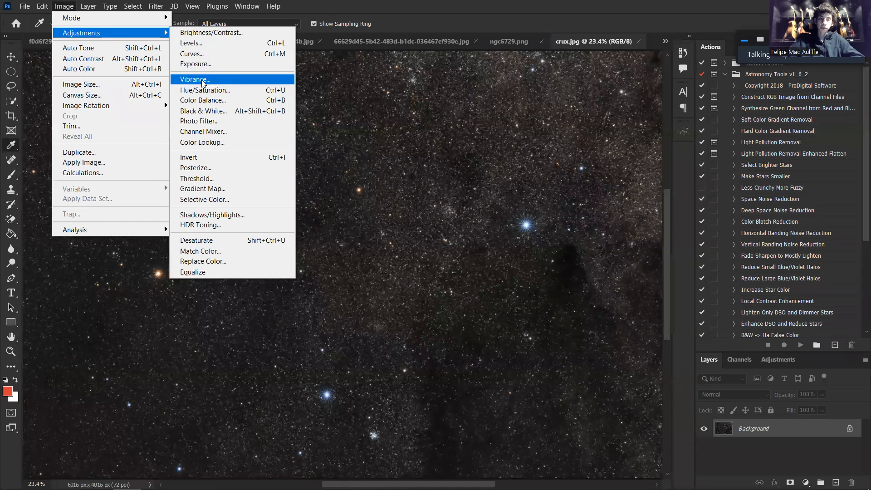
left_click(195, 79)
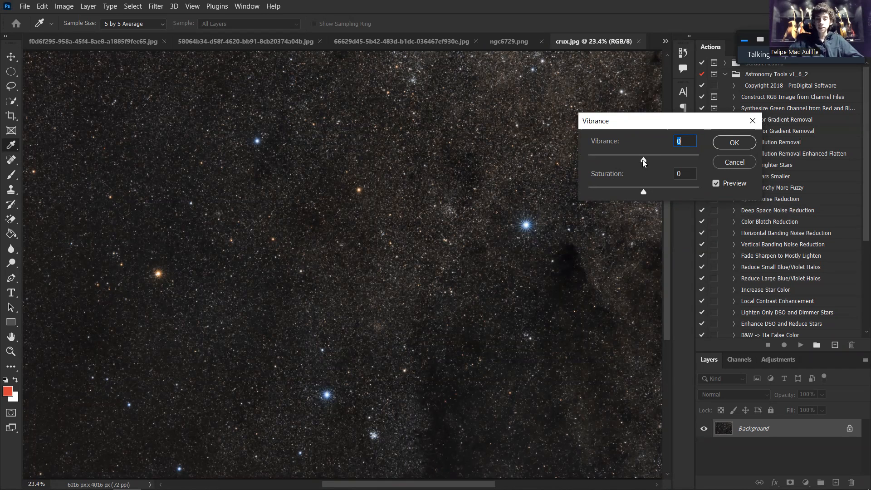
left_click_drag(642, 159, 675, 161)
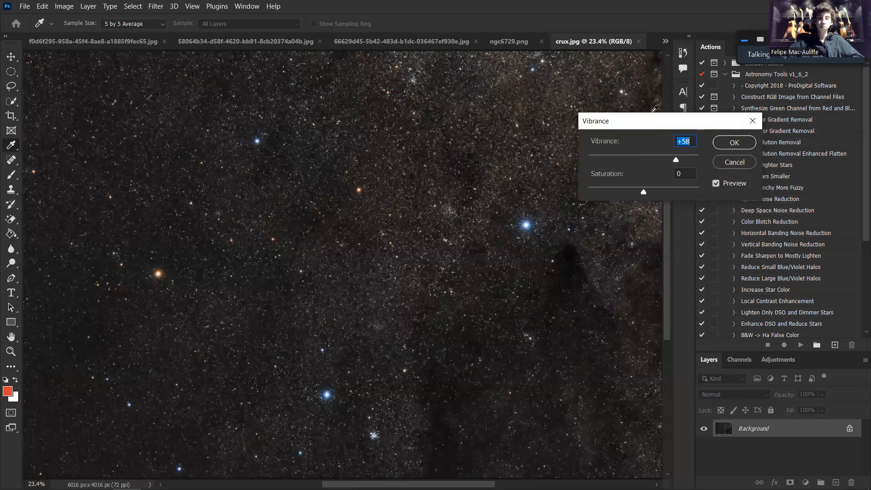
left_click(727, 185)
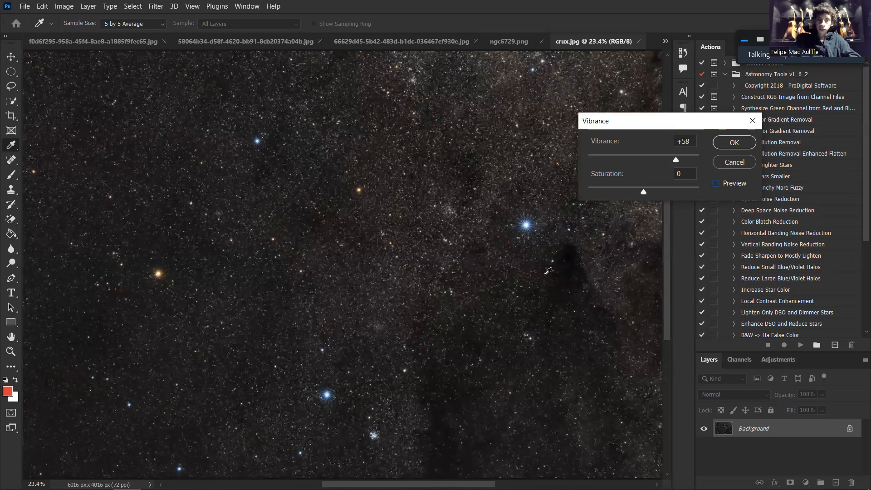
left_click(723, 186)
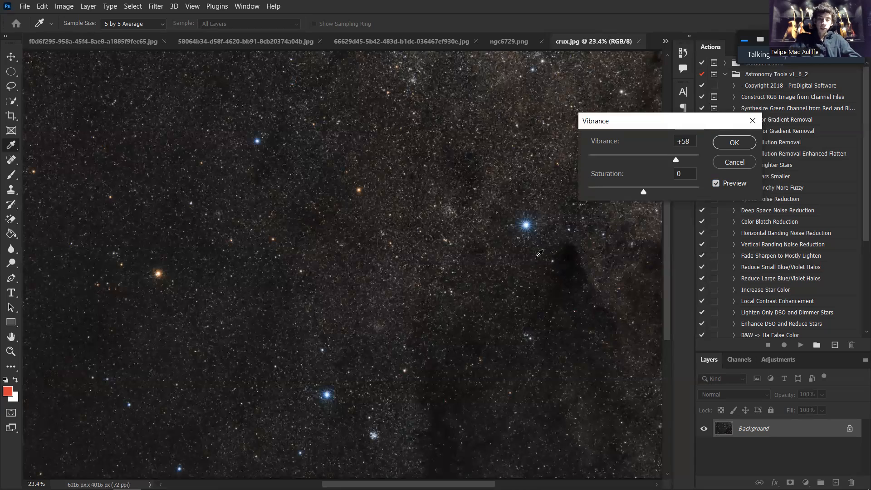
Examine the bright blue star and the small orange stars around it up close, comparing them with and without the Vibrance adjustment
scroll(488, 231, "up", 1)
scroll(488, 231, "up", 10)
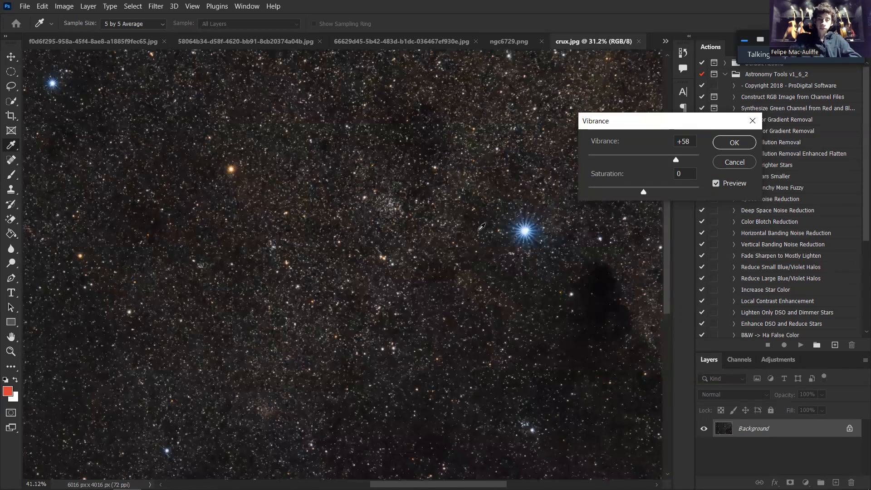
scroll(393, 239, "up", 7)
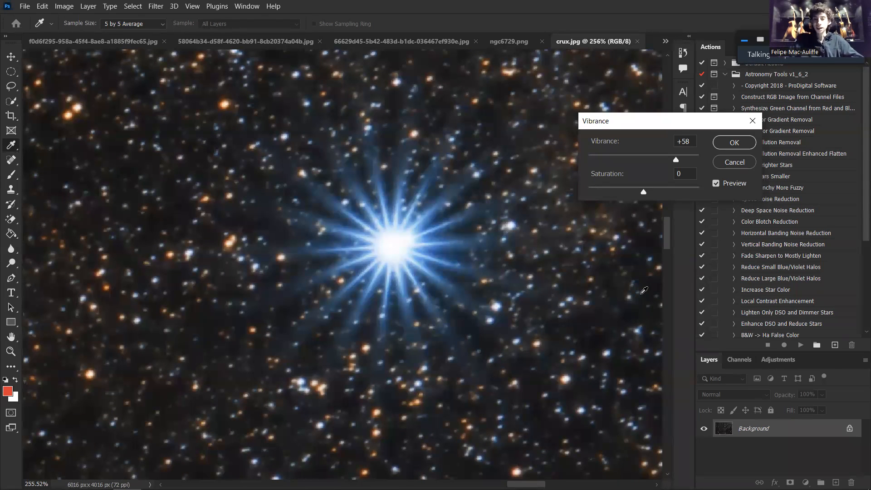
left_click_drag(641, 120, 661, 120)
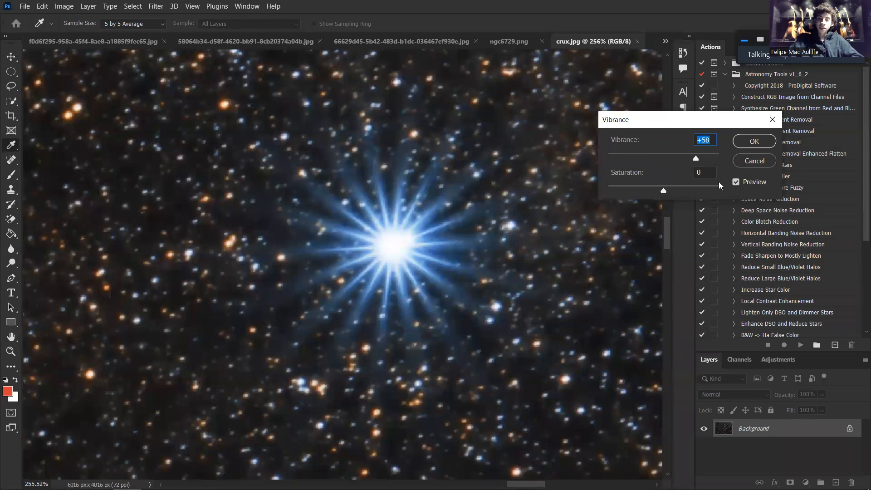
left_click(746, 182)
left_click(747, 182)
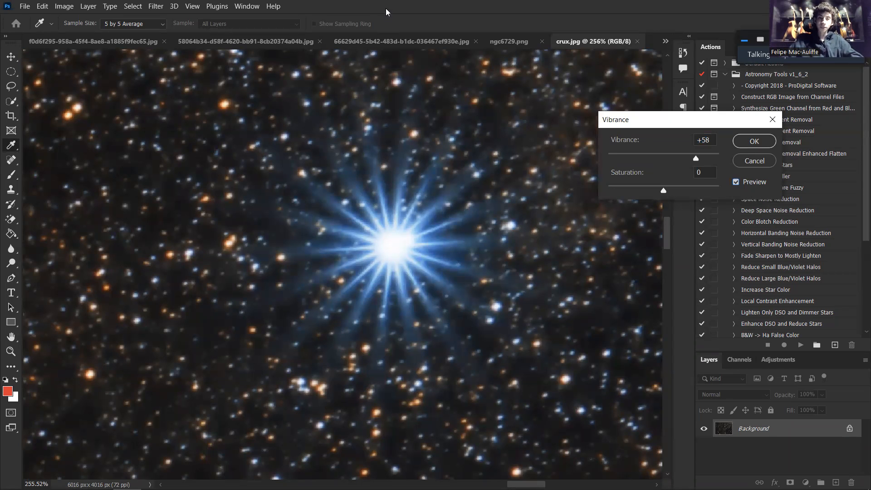
left_click_drag(351, 183, 426, 264)
scroll(425, 264, "up", 8)
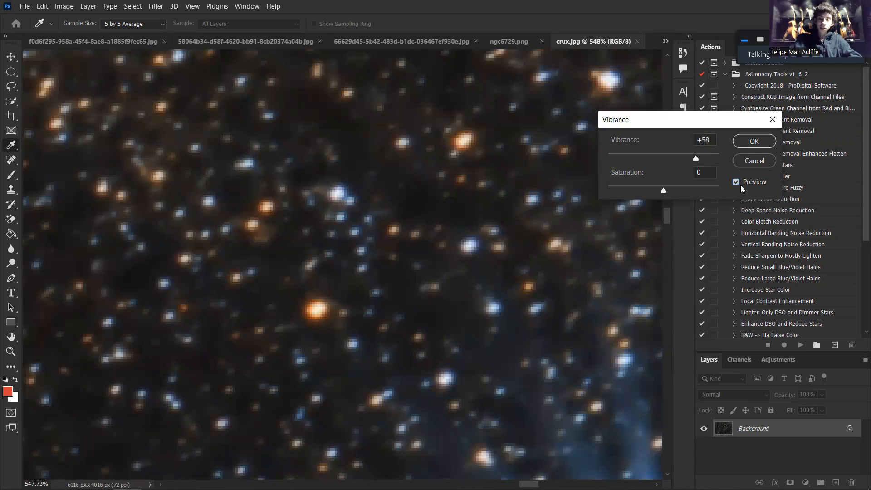
left_click(736, 182)
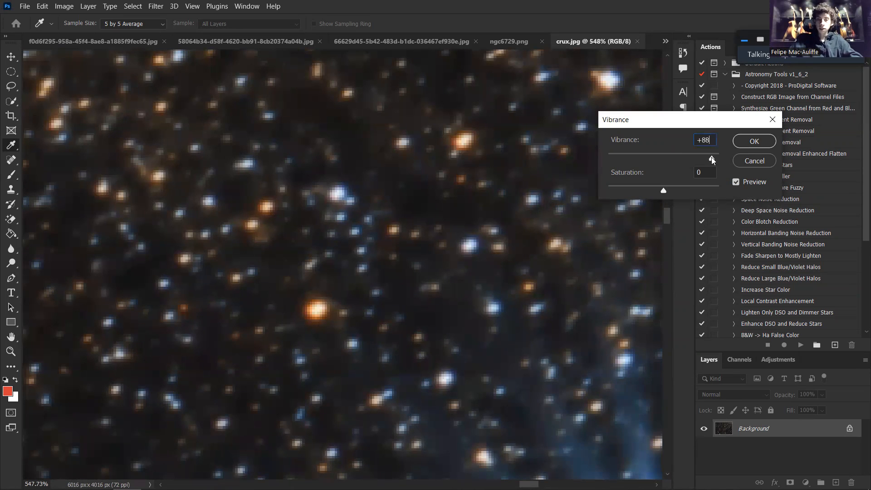
Raise vibrance to +100 and compare the blue star and the whole star field with the preview on and off
left_click_drag(570, 261, 367, 119)
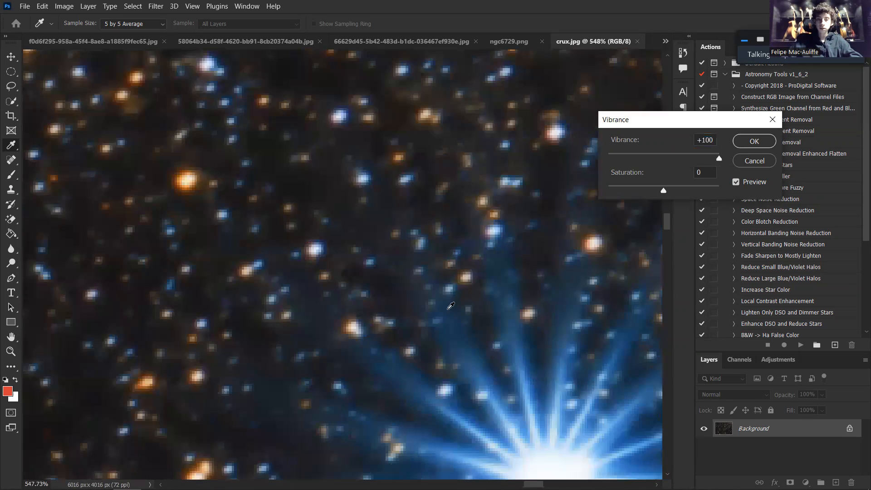
scroll(443, 319, "down", 1)
scroll(444, 320, "down", 3)
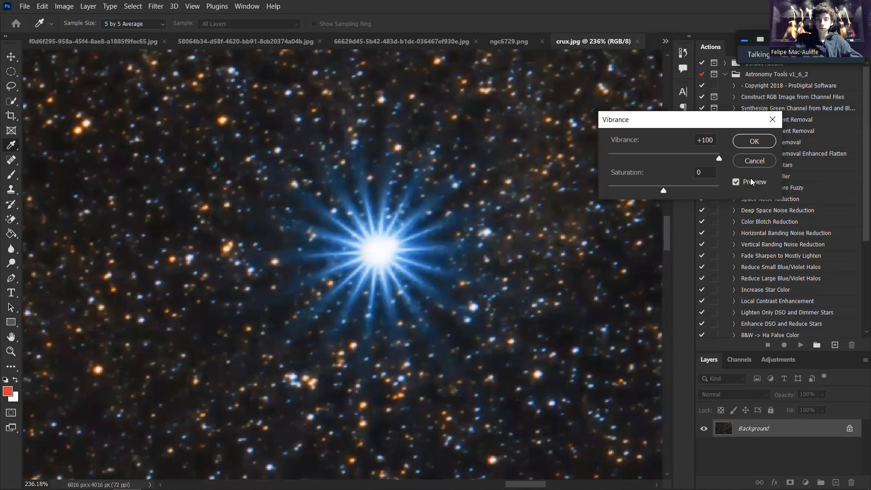
left_click(750, 179)
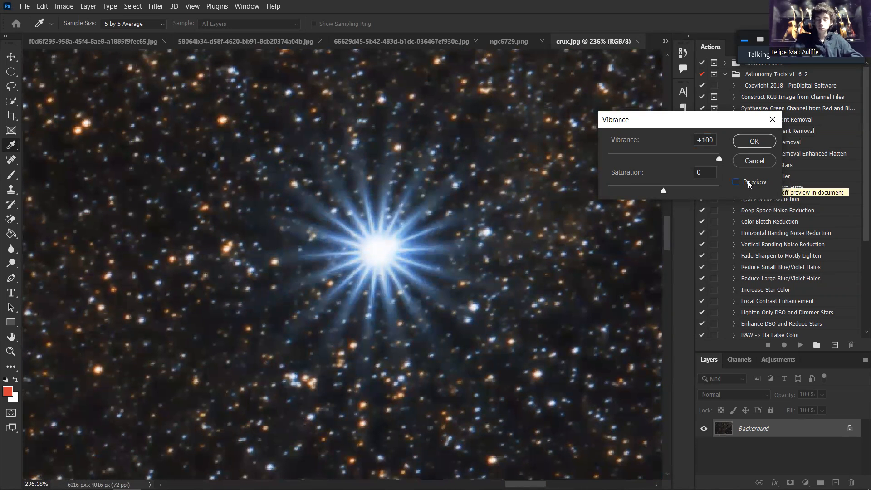
left_click(748, 180)
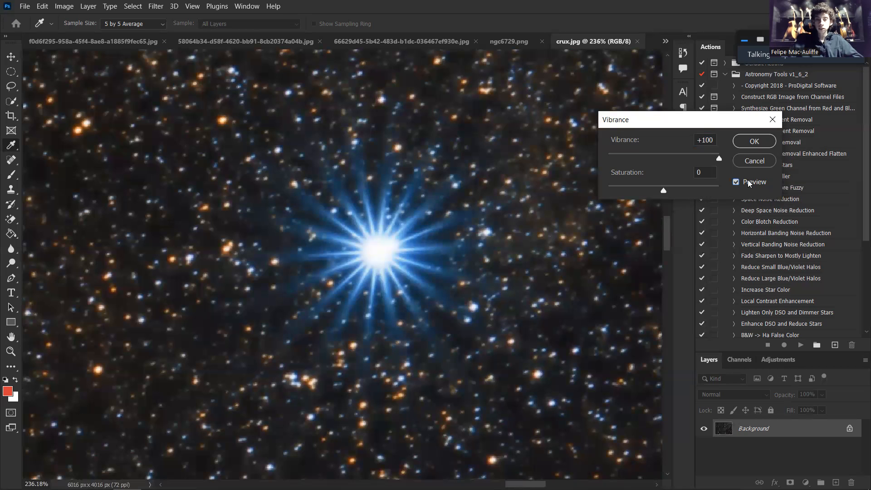
key("ctrl+0")
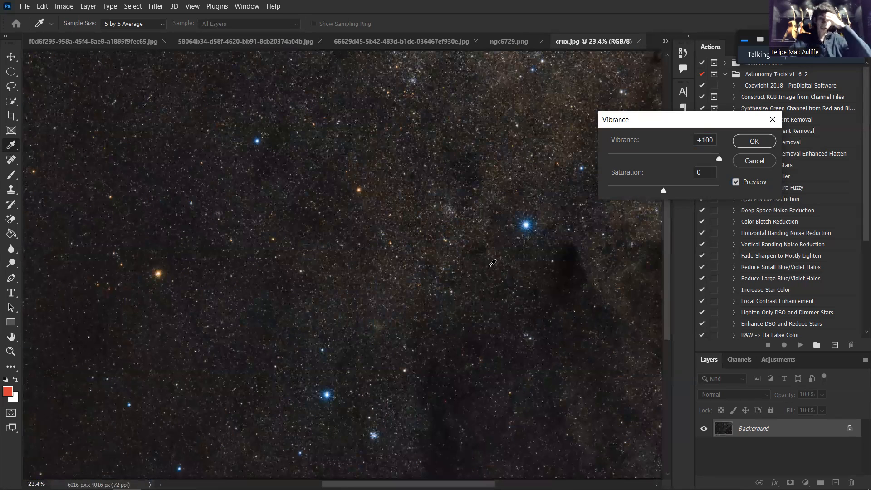
left_click(746, 183)
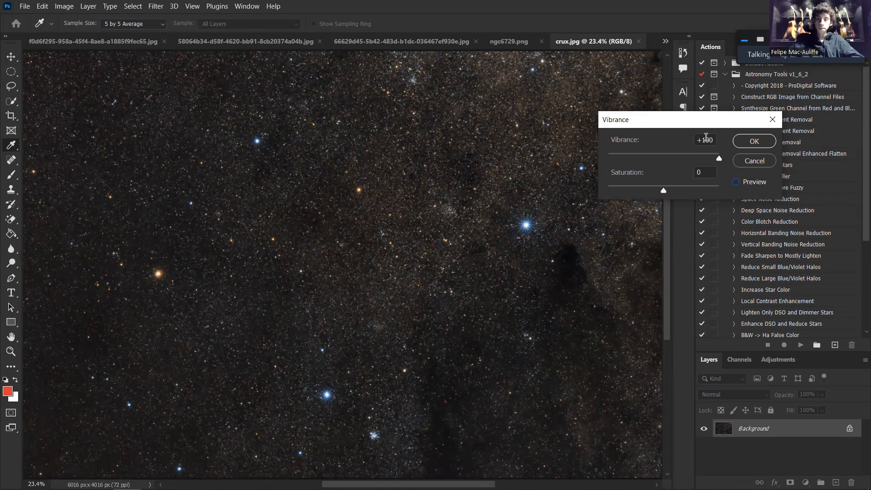
Reset vibrance to 0, turn the preview on and raise saturation to +100
key("Tab")
type("0")
left_click(747, 182)
left_click_drag(662, 190, 680, 189)
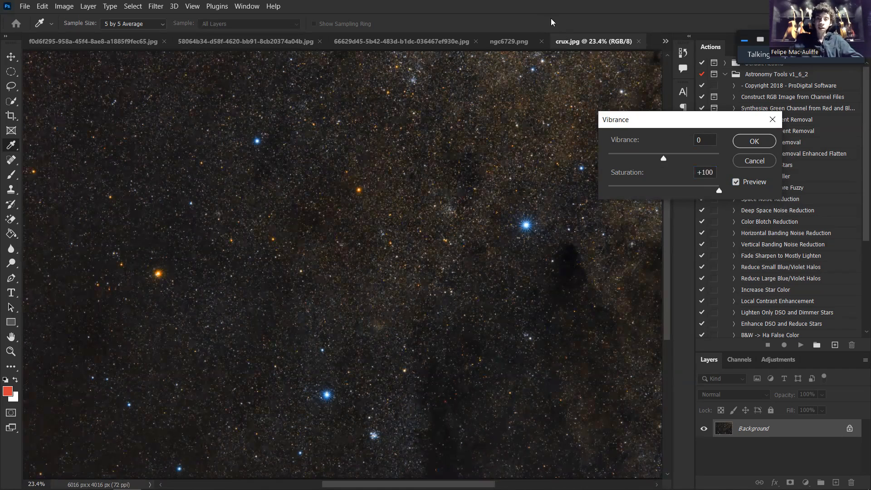
Examine the orange and blue stars of crux.jpg up close at +100 saturation, comparing them with the preview off and on
scroll(459, 172, "up", 3)
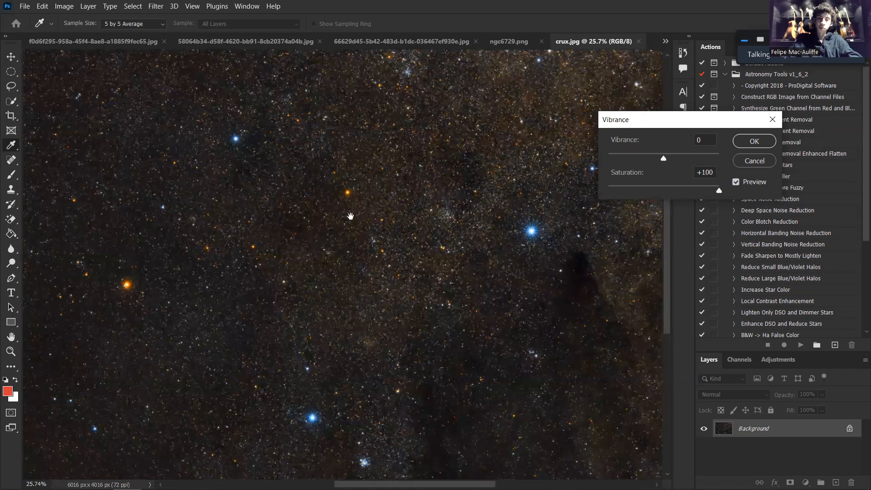
scroll(535, 246, "left", 4)
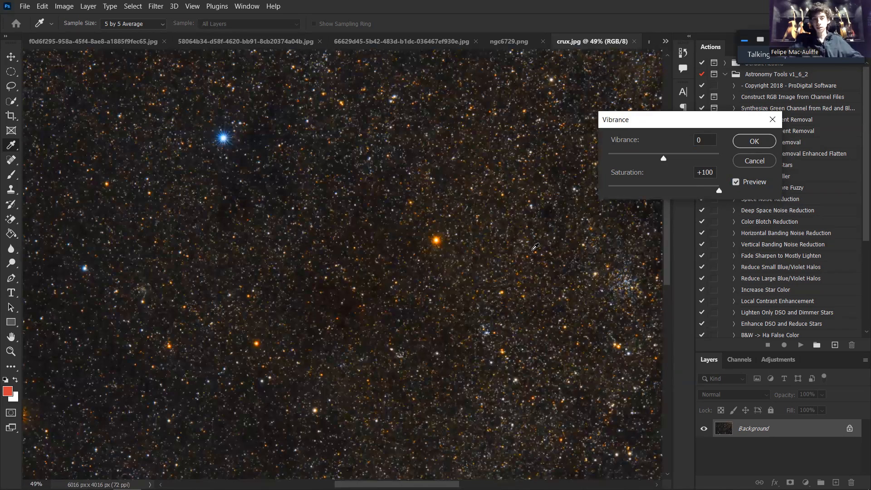
left_click_drag(401, 190, 192, 170)
scroll(391, 244, "up", 3)
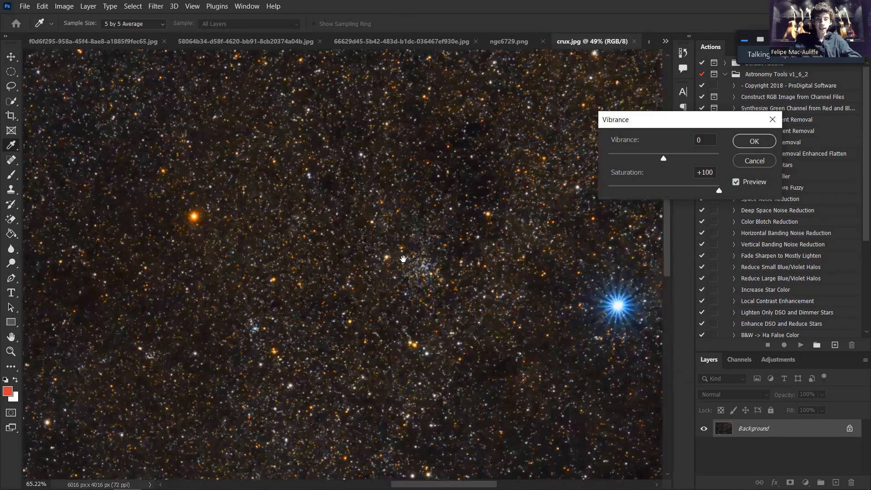
scroll(403, 259, "up", 5)
left_click(748, 182)
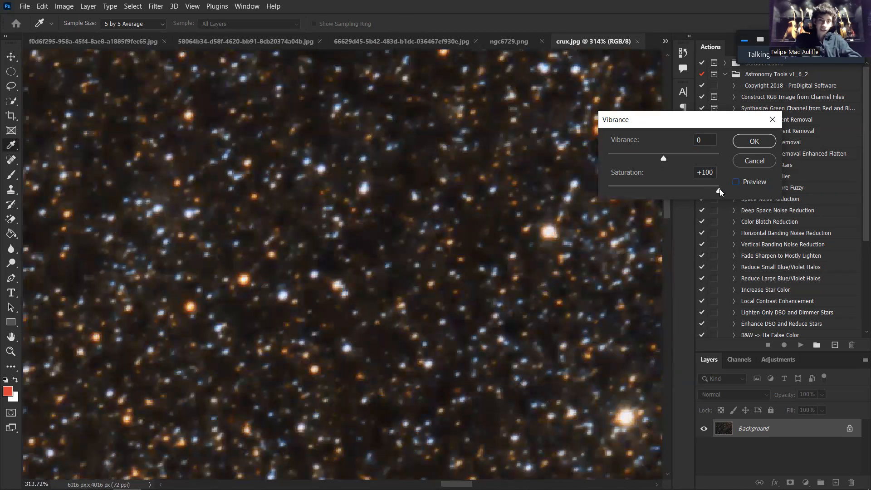
left_click(741, 185)
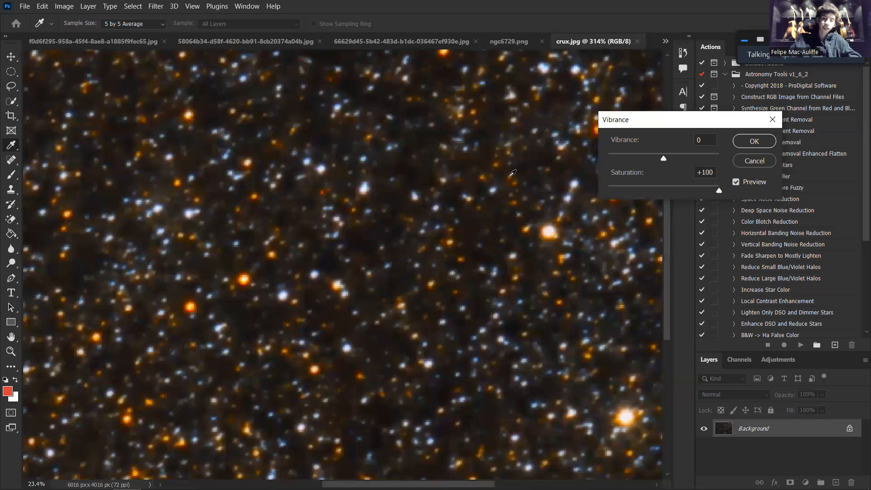
Reset the Vibrance adjustment's saturation to 0 with the whole star field in view
key("ctrl+0")
left_click_drag(715, 175, 669, 171)
type("0")
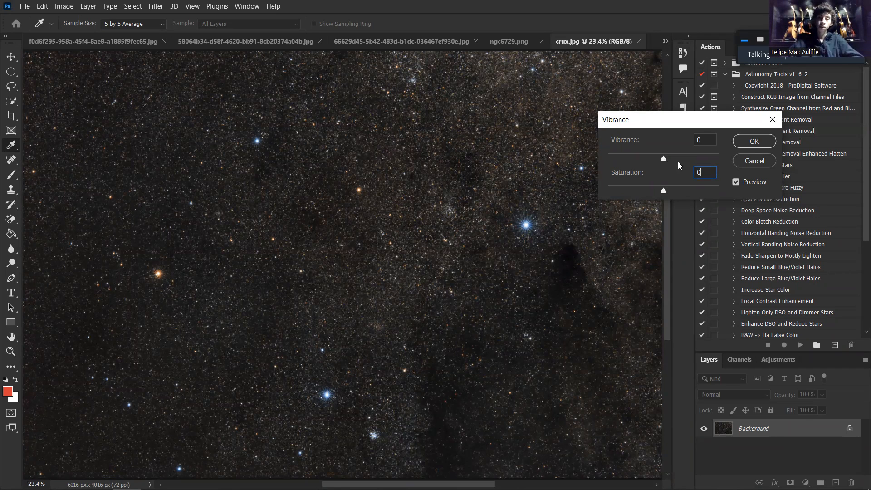
Try vibrance at +70 on crux.jpg, compare it with the preview off and cancel the Vibrance adjustment
left_click_drag(681, 118, 666, 114)
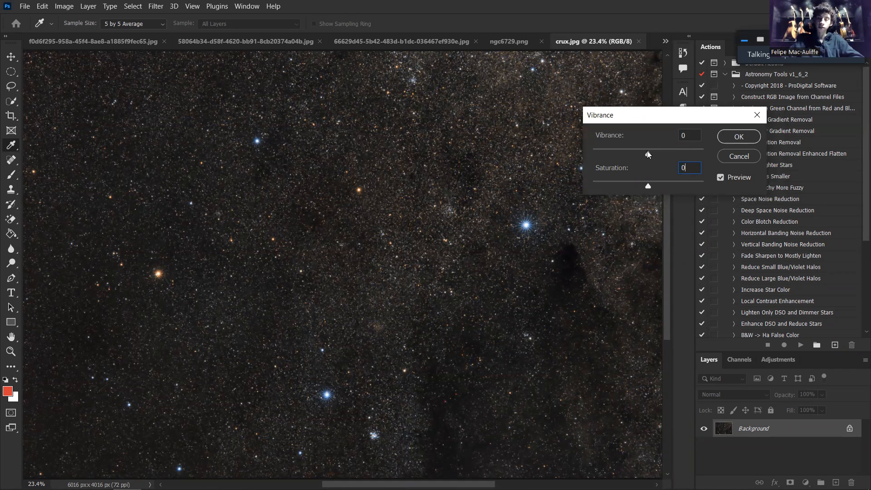
left_click(737, 177)
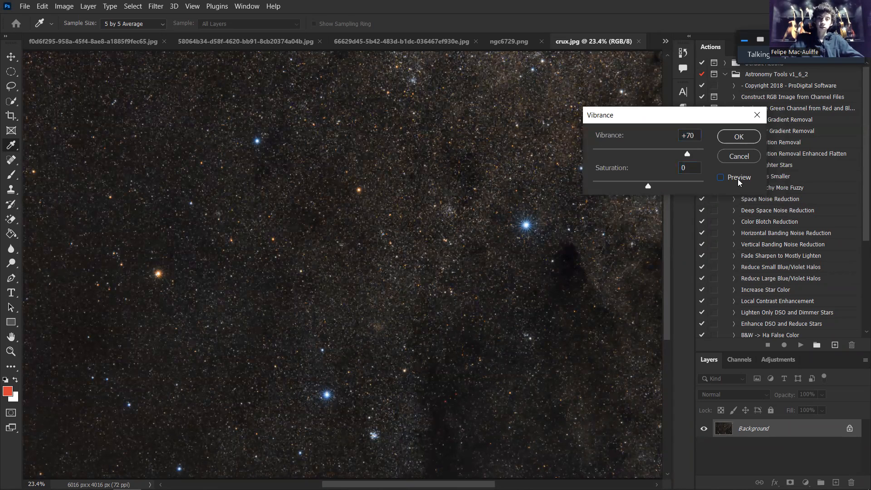
left_click(745, 157)
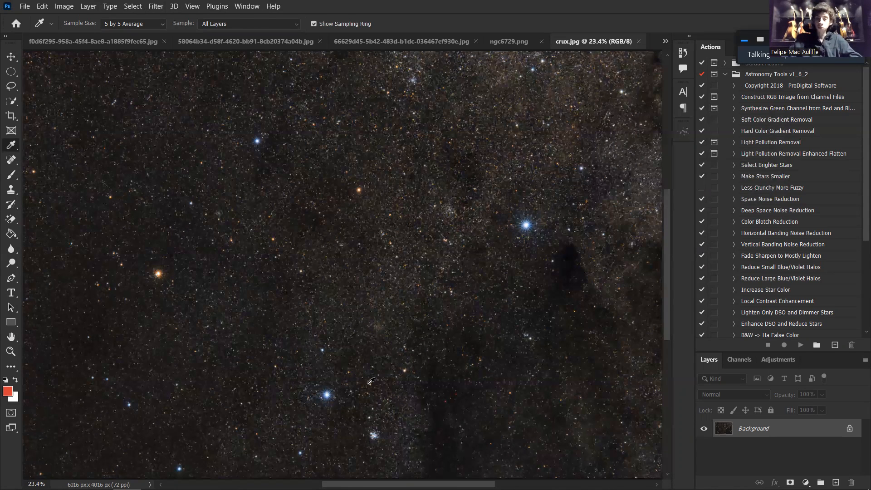
Look at the red nebula image and the blue and orange nebula image, and return to crux.jpg
left_click(132, 46)
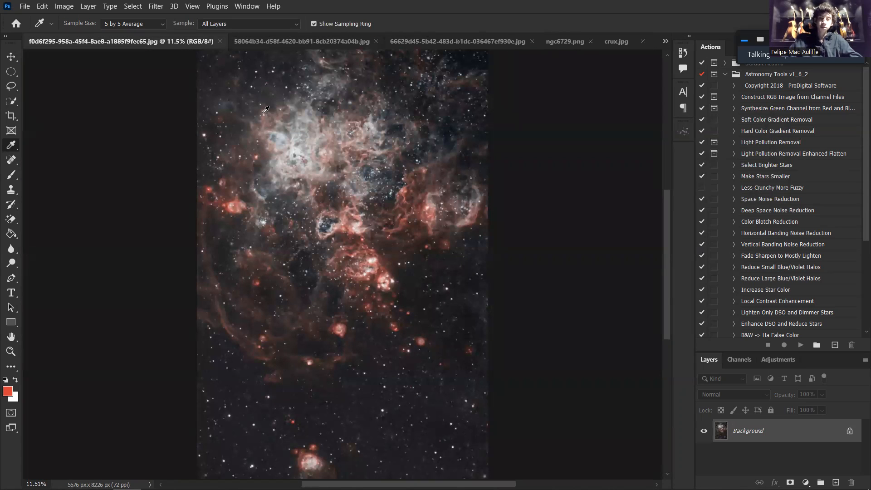
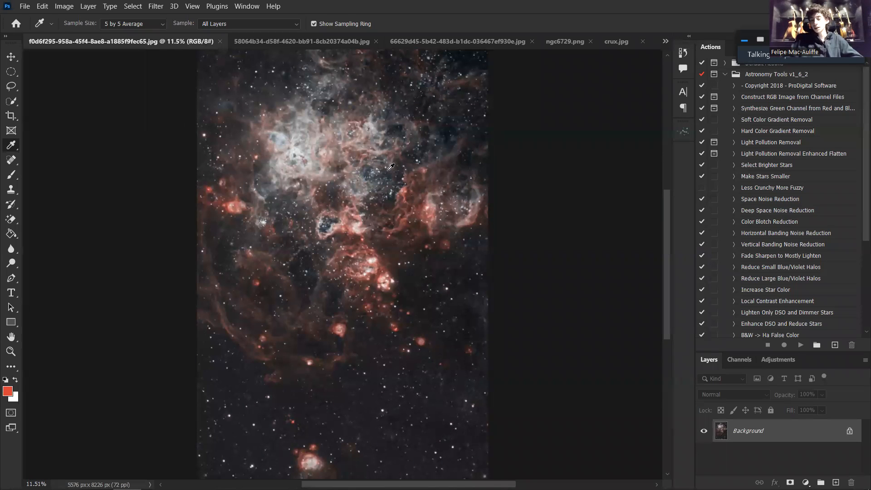
left_click(332, 44)
left_click(595, 40)
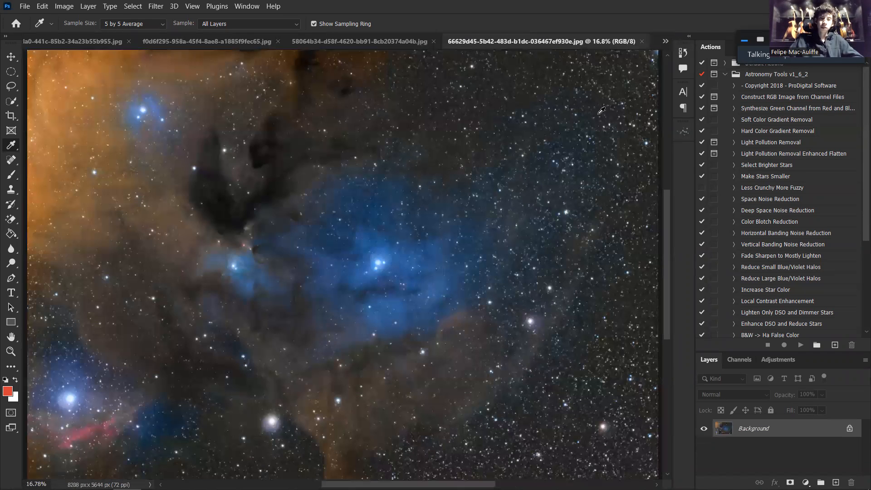
left_click(665, 41)
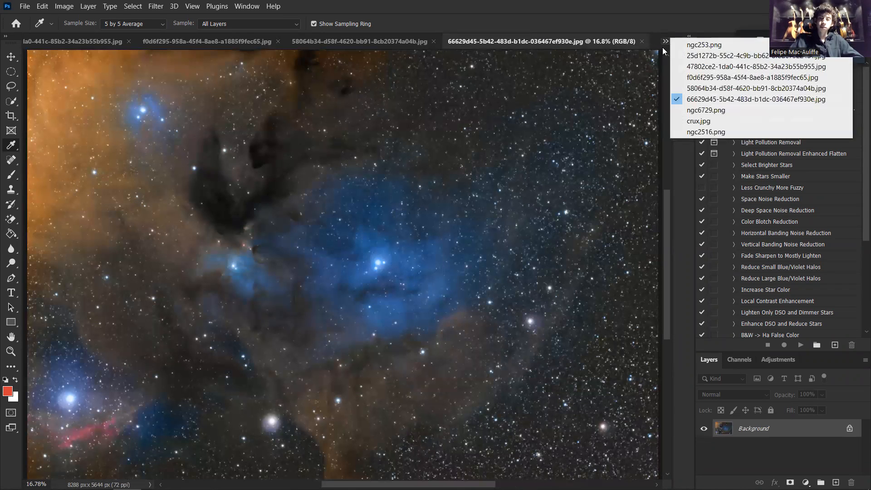
left_click(698, 121)
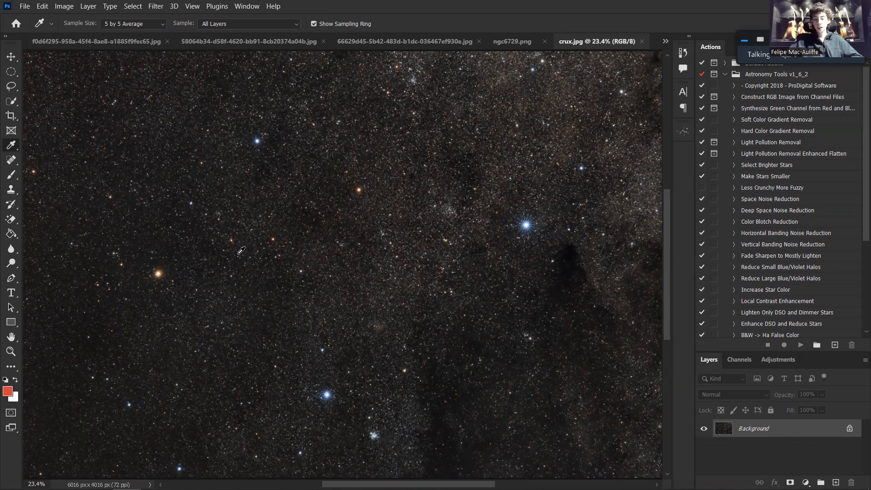
left_click(66, 6)
mouse_move(107, 30)
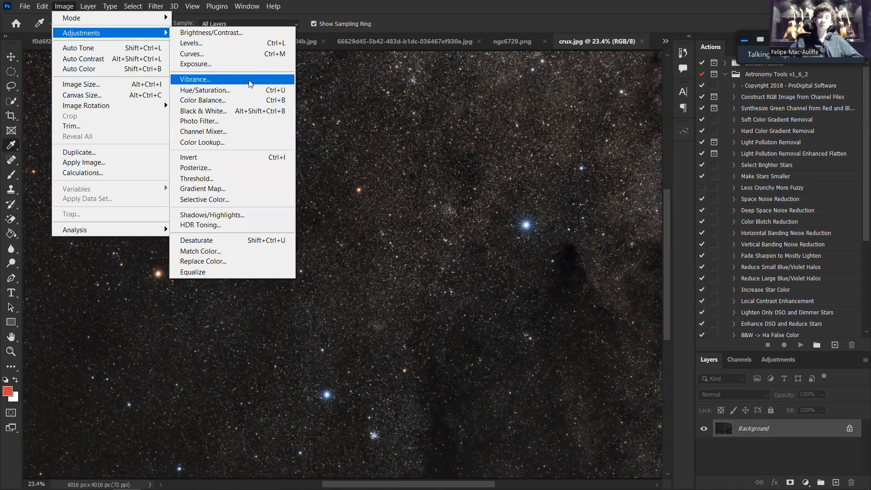
left_click(332, 24)
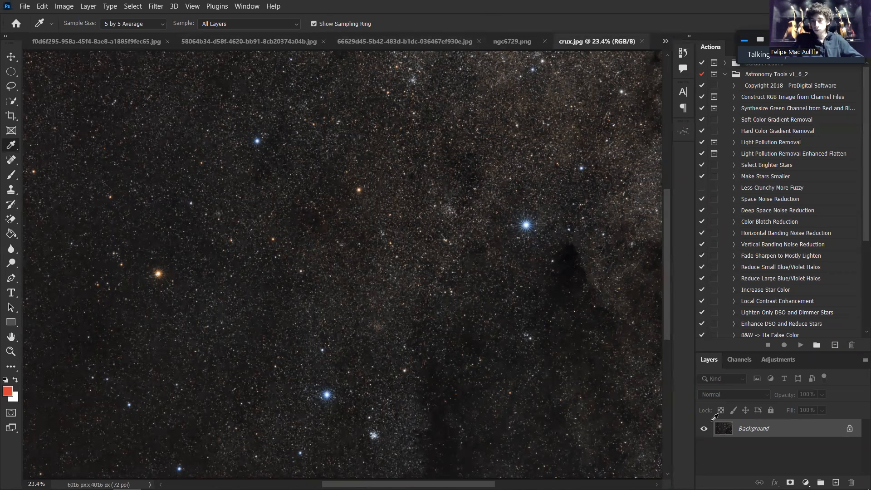
View crux.jpg with the blue and green channels toggled, restore the full RGB composite and return to the layer list
left_click(738, 359)
left_click(702, 425)
left_click(702, 410)
left_click(702, 378)
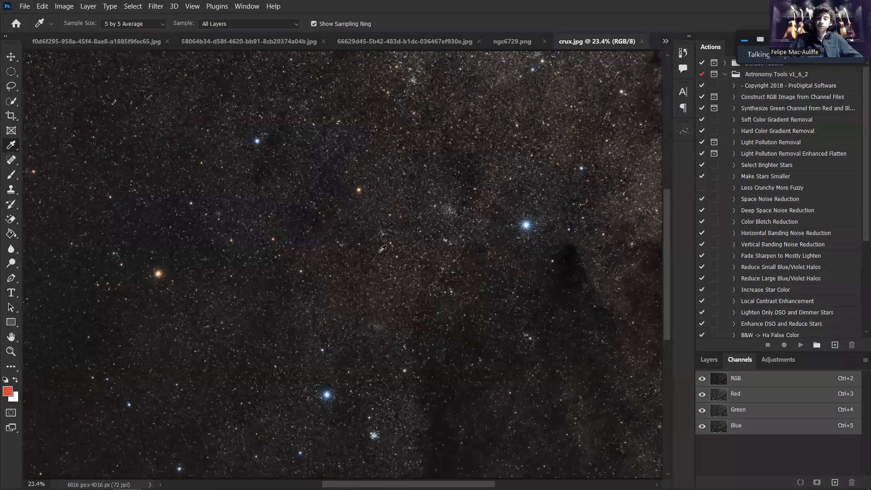
left_click(701, 361)
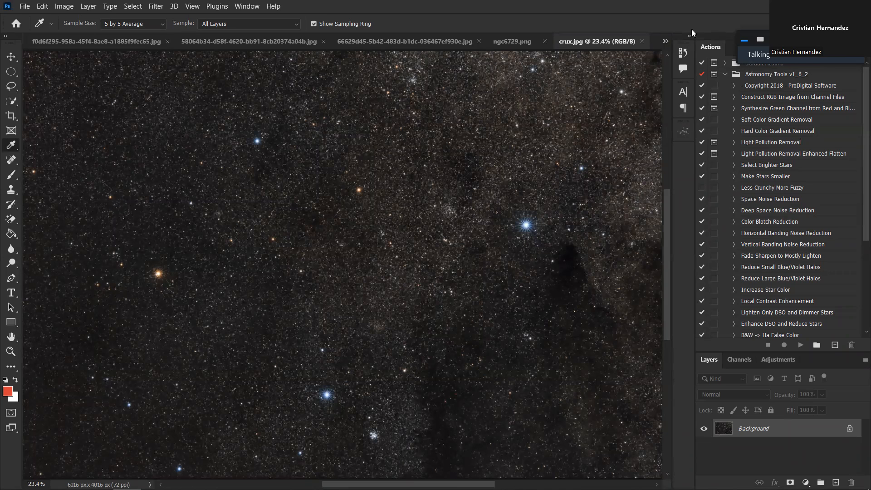
Look through the open nebula and galaxy images for one with a small coloured area suited to selective editing
left_click(513, 40)
left_click(409, 41)
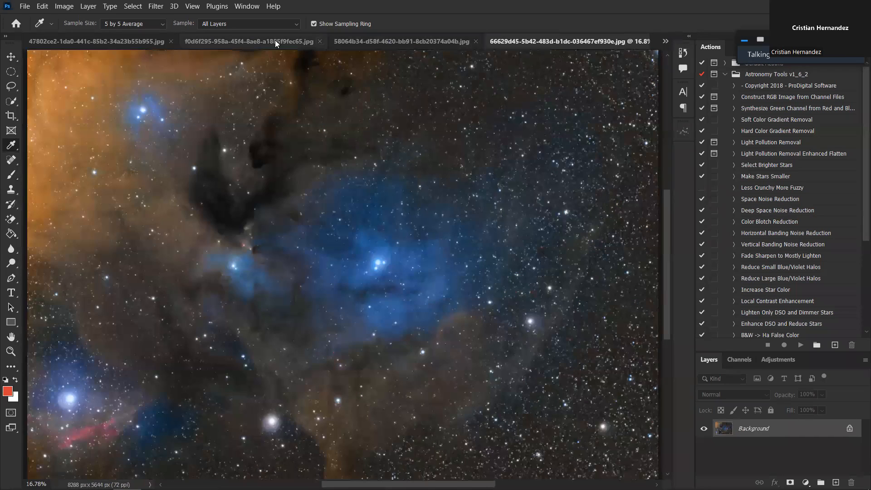
left_click(275, 39)
left_click(488, 40)
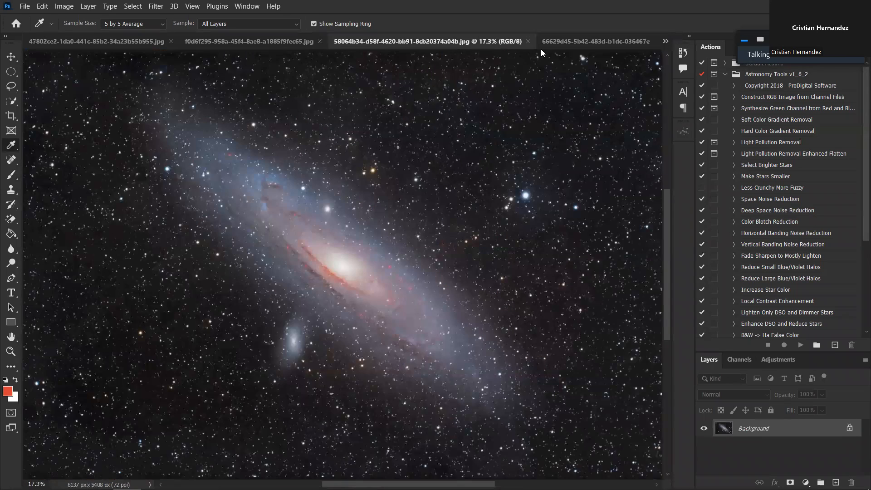
left_click(556, 46)
left_click(239, 41)
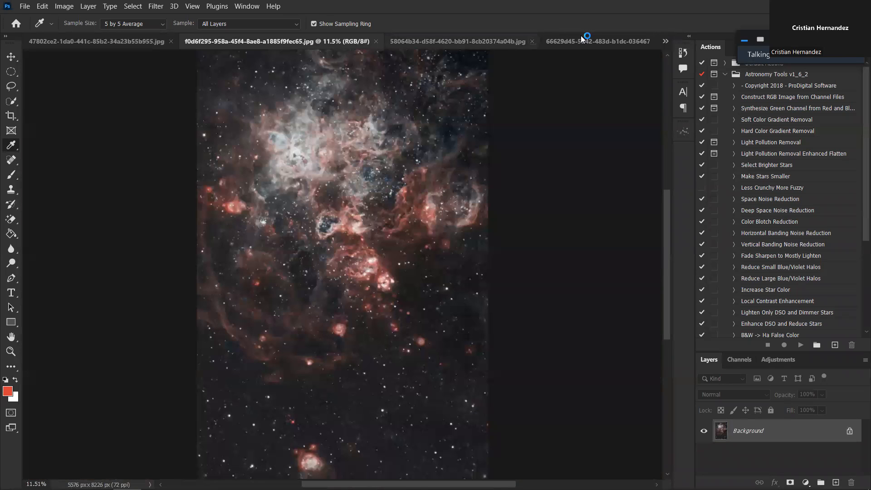
left_click(608, 40)
left_click(665, 41)
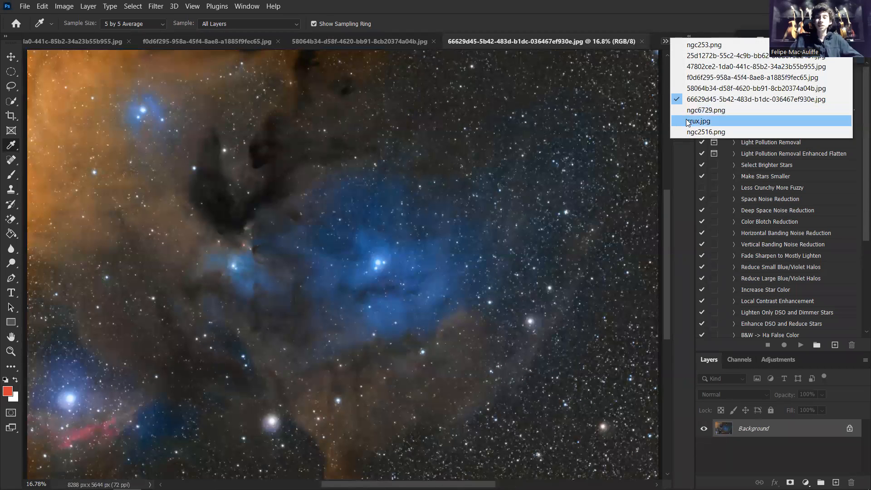
left_click(707, 88)
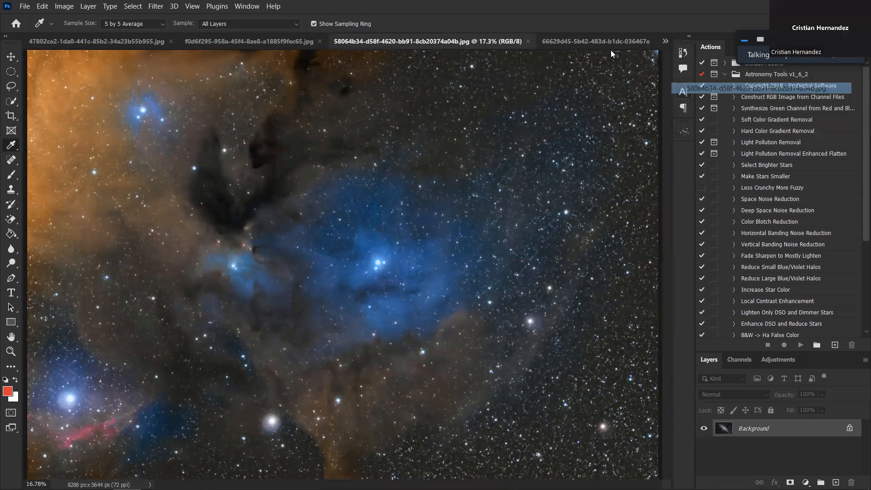
left_click(579, 40)
left_click(665, 42)
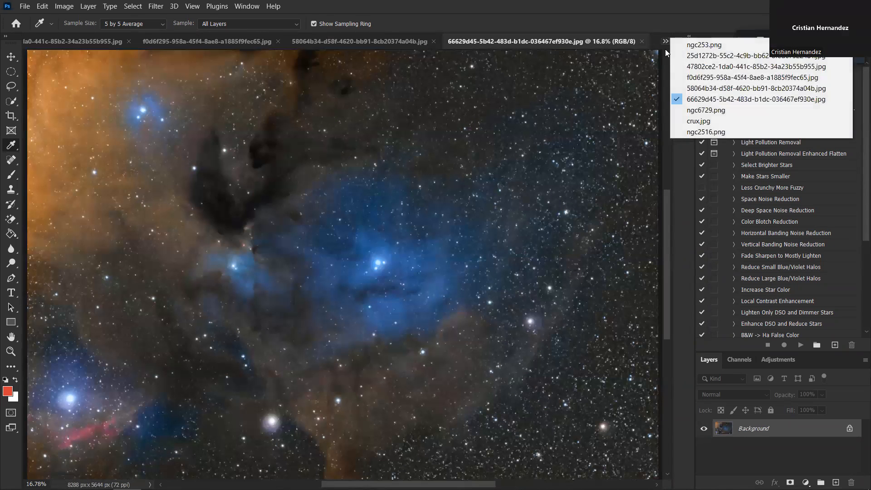
Bring up ngc6729.png and show the small red nebula beside the blue reflection nebula up close
left_click(701, 110)
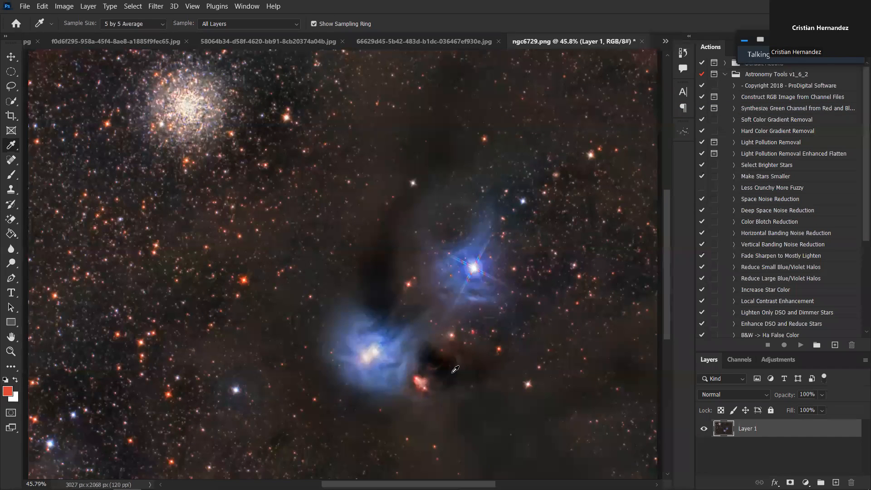
scroll(423, 400, "up", 1)
scroll(423, 400, "up", 4)
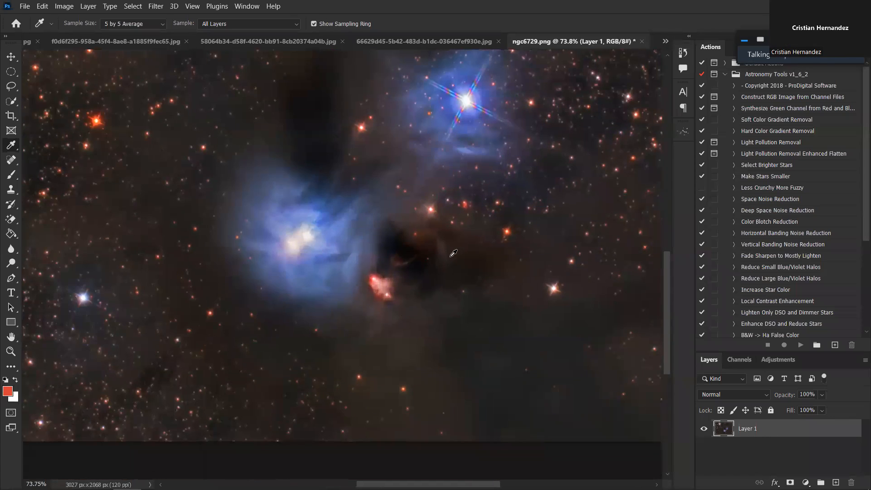
scroll(383, 306, "up", 6)
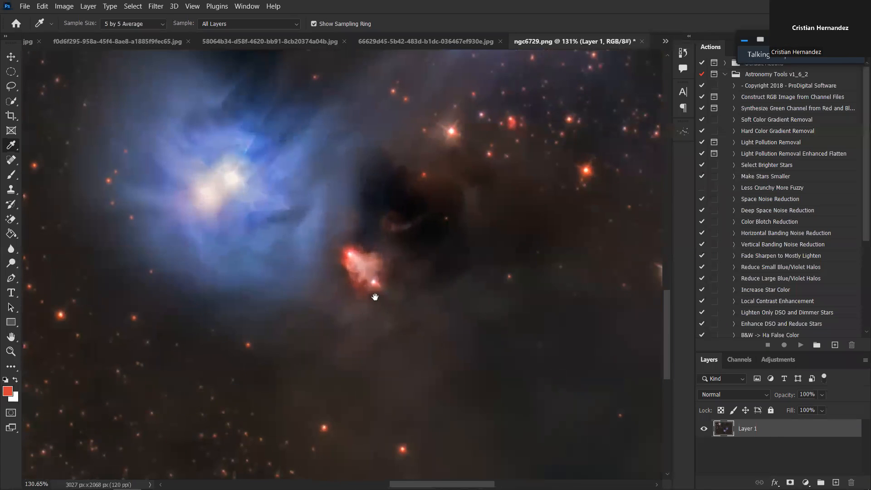
scroll(375, 282, "up", 8)
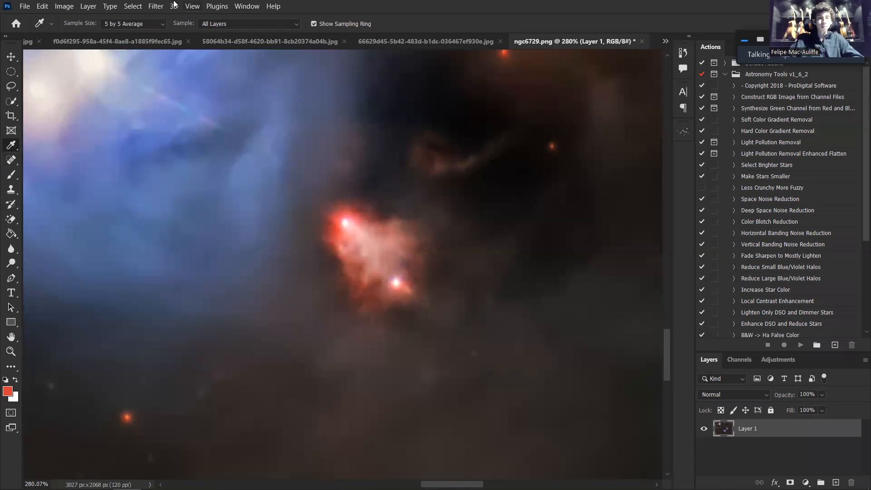
left_click(132, 6)
left_click(154, 110)
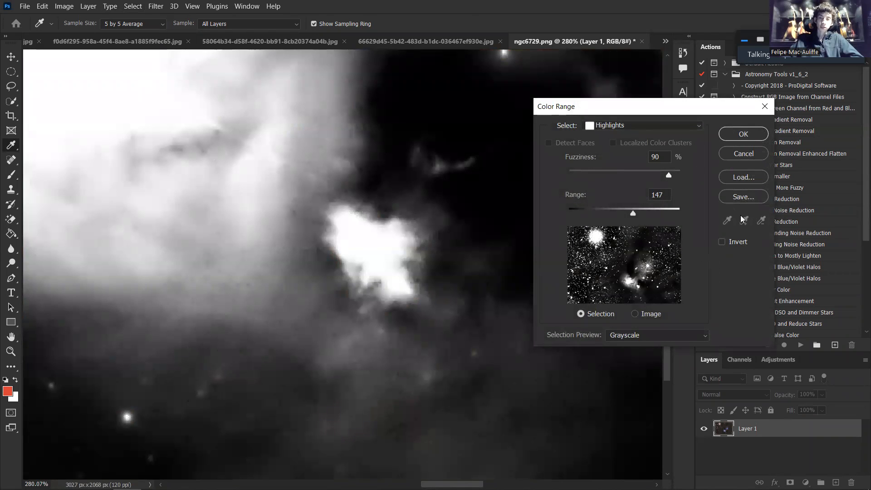
left_click(736, 152)
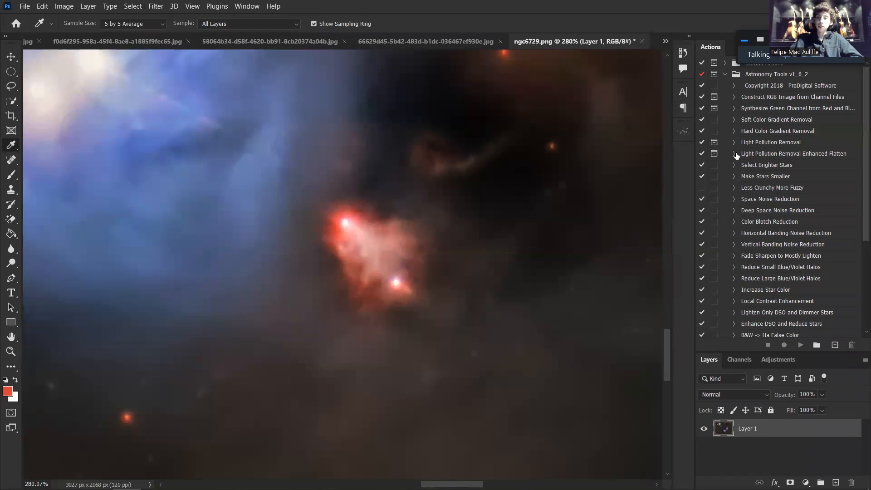
Draw a freehand lasso selection loosely around the small red nebula in ngc6729.png
left_click(10, 89)
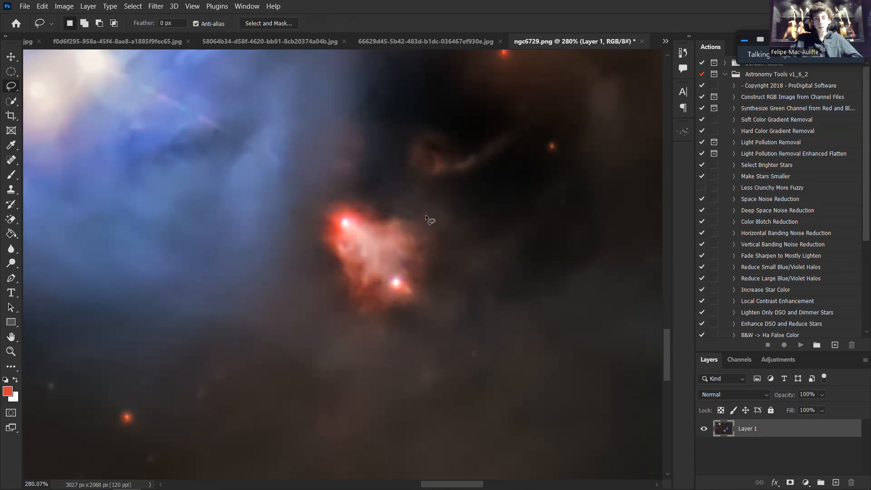
mouse_move(423, 209)
left_mouse_down()
mouse_move(340, 188)
mouse_move(313, 203)
mouse_move(305, 239)
mouse_move(323, 290)
mouse_move(378, 335)
mouse_move(443, 314)
left_mouse_up()
left_click_drag(430, 222, 430, 221)
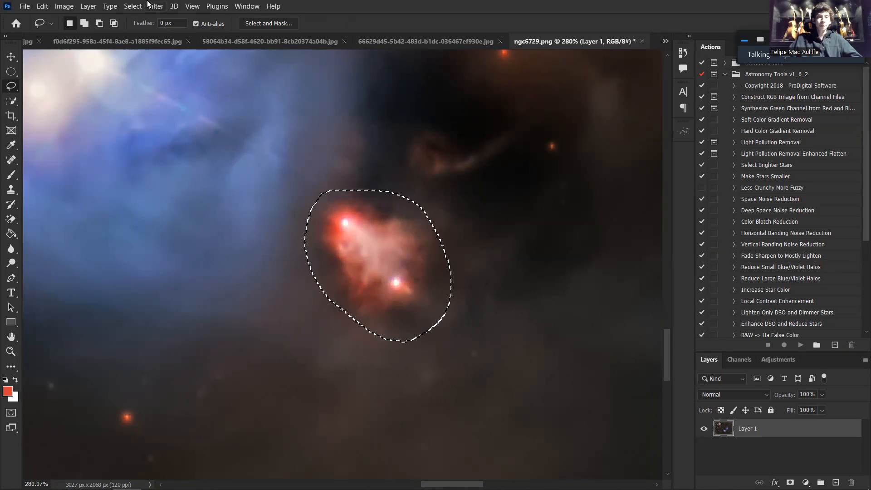
Start a Color Range selection inside the lassoed area around the small red nebula and set it to Reds
left_click(134, 7)
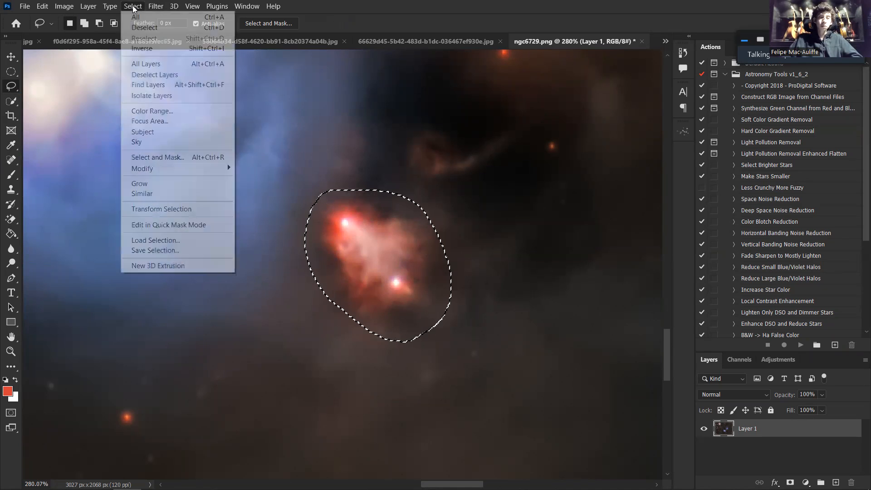
left_click(166, 115)
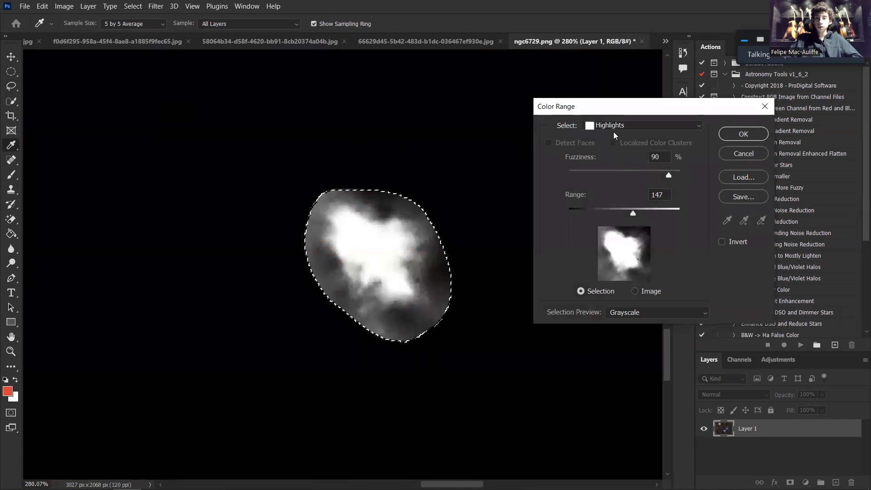
left_click(612, 129)
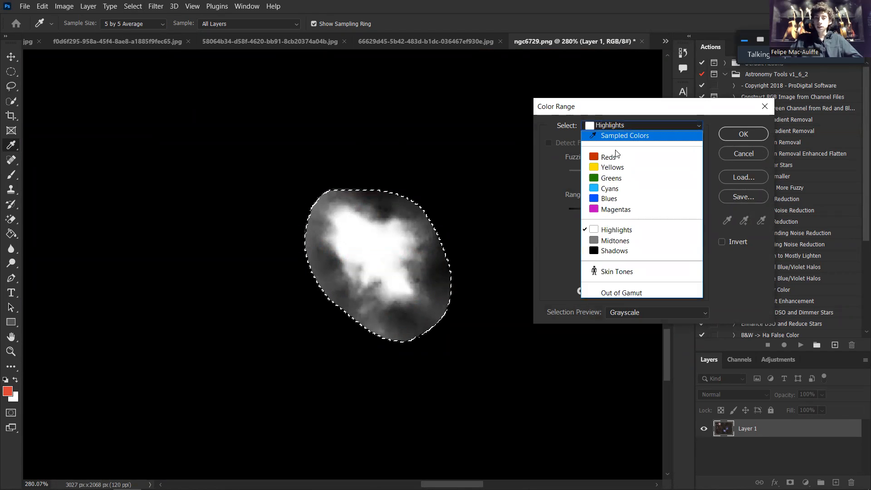
left_click(617, 158)
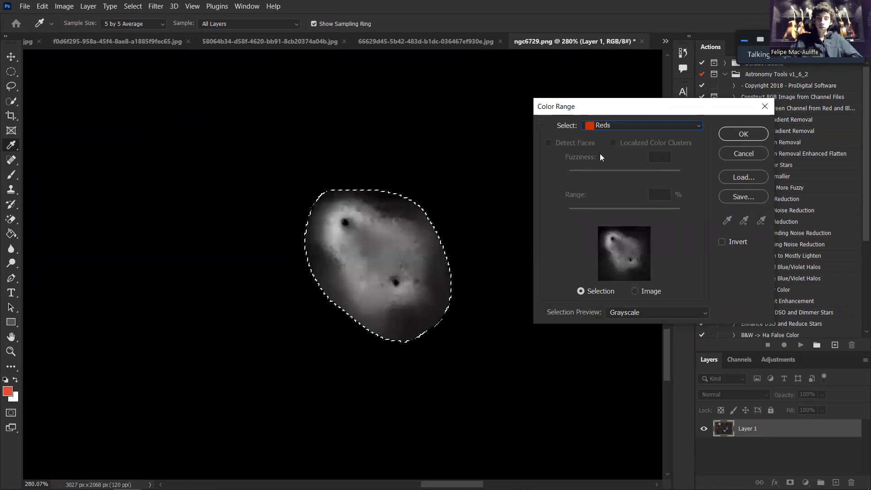
Preview the Greens and Blues ranges for comparison, return to Reds and apply the Color Range selection
left_click(612, 127)
left_click(619, 179)
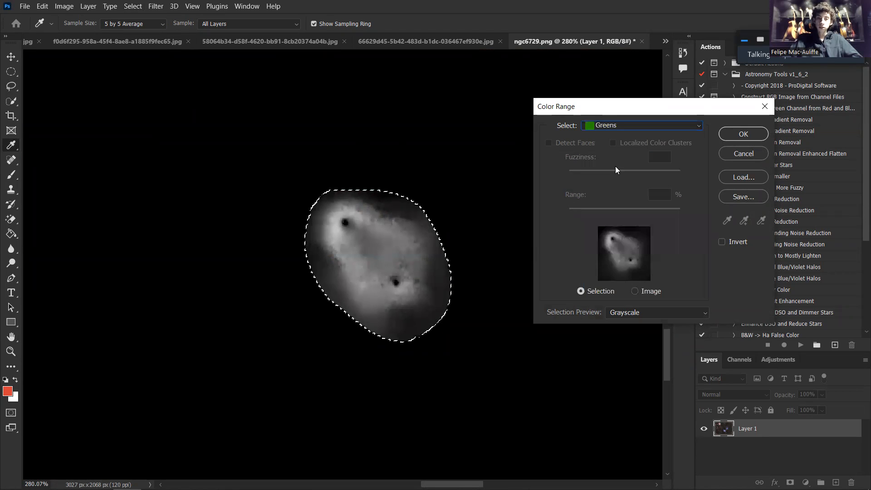
left_click(607, 127)
left_click(615, 200)
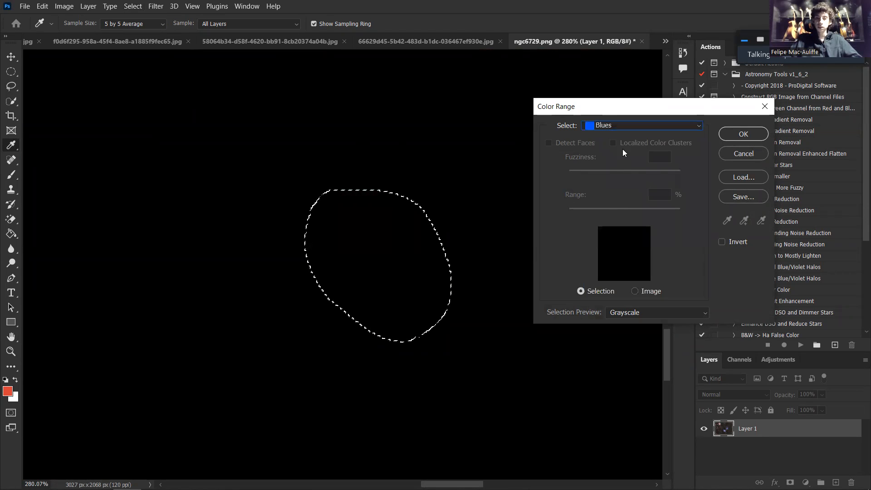
left_click(617, 127)
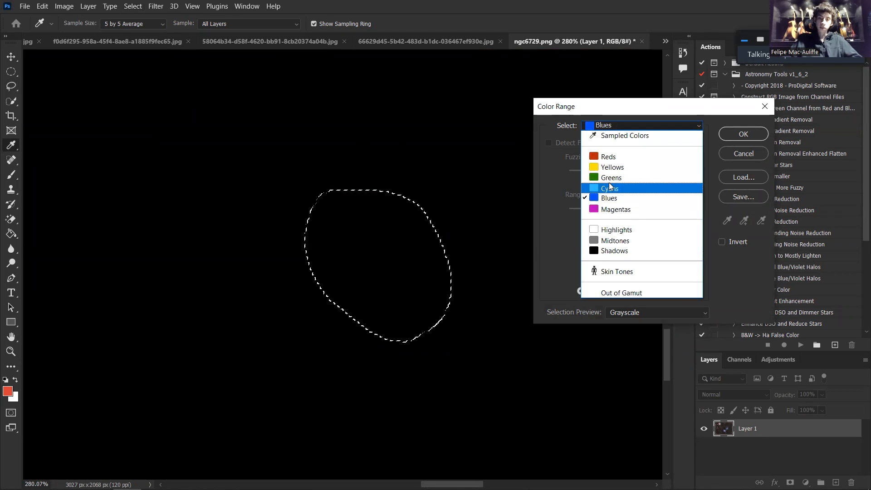
left_click(603, 157)
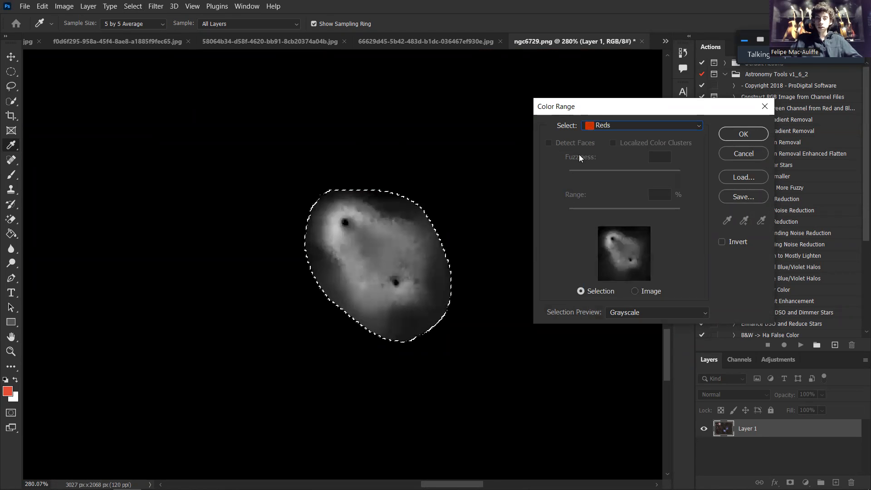
left_click(734, 135)
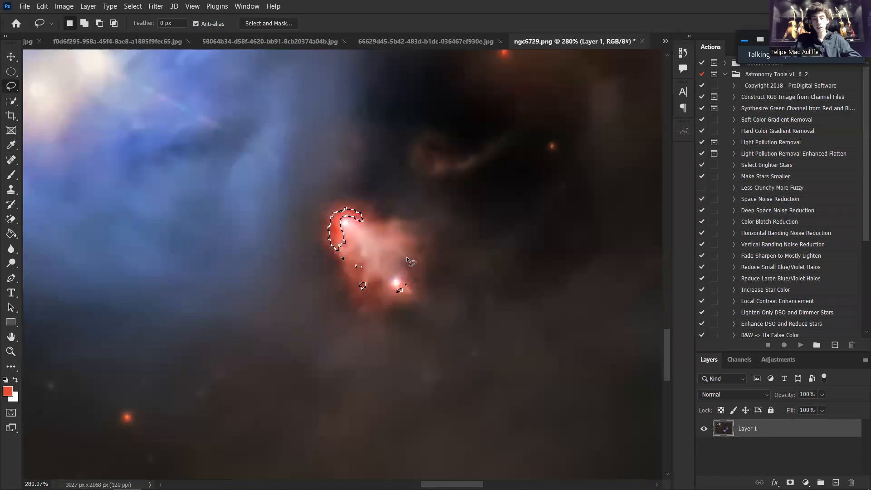
scroll(404, 257, "down", 6)
left_click_drag(340, 271, 364, 410)
mouse_move(419, 184)
left_mouse_down()
mouse_move(495, 334)
mouse_move(649, 310)
mouse_move(268, 157)
mouse_move(340, 60)
left_mouse_up()
scroll(353, 280, "up", 8)
scroll(353, 279, "up", 6)
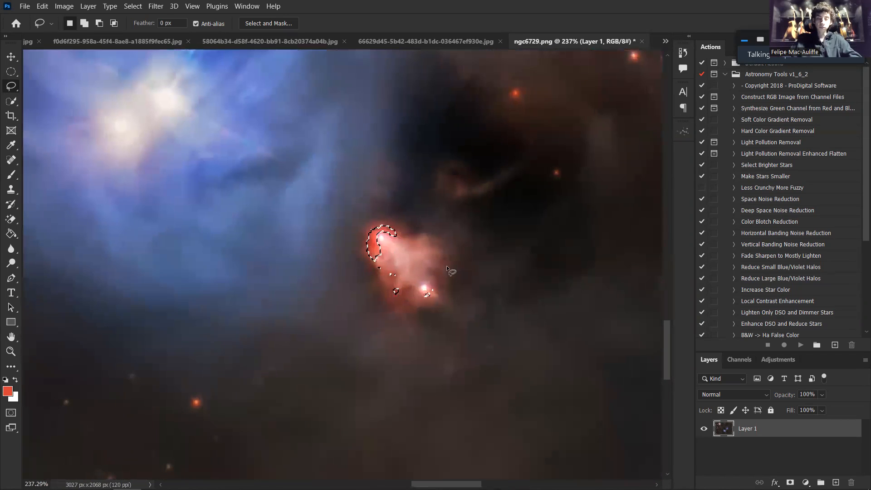
left_click(135, 3)
left_click(409, 3)
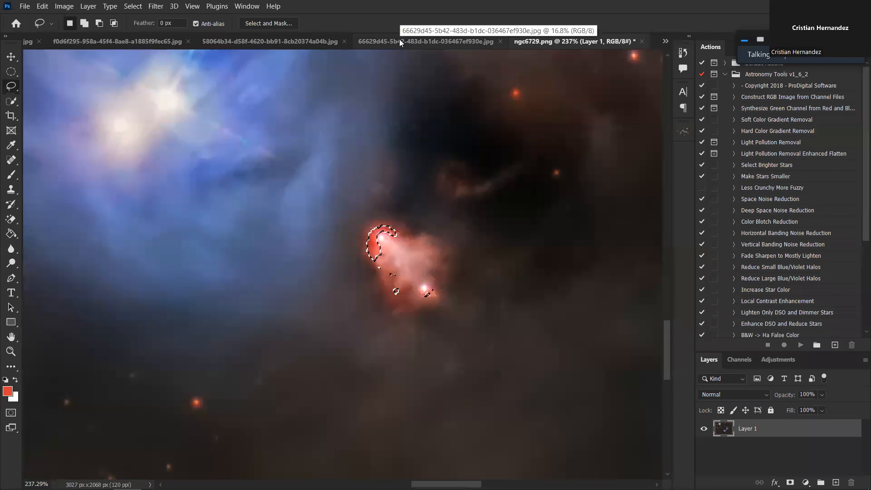
Try a Levels midtone value of 9.99 on the selected reds, inspect the nebula up close and cancel the adjustment
key("ctrl+l")
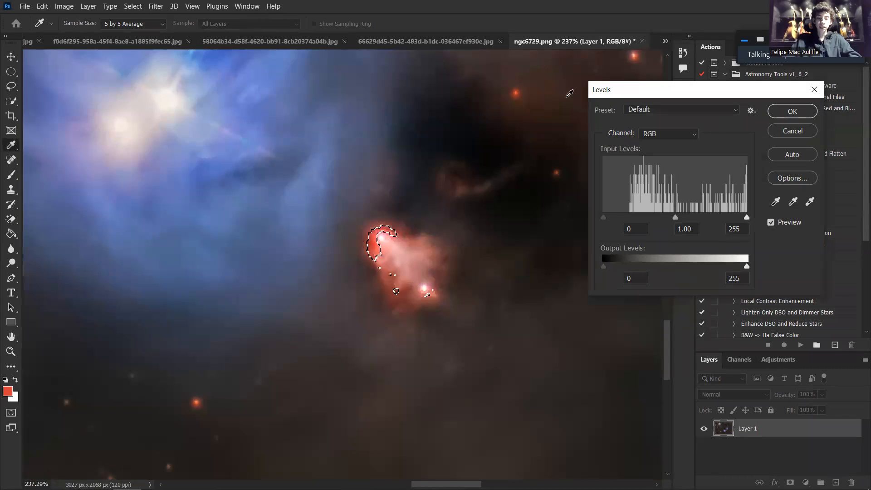
left_click_drag(675, 217, 604, 221)
scroll(433, 312, "up", 2)
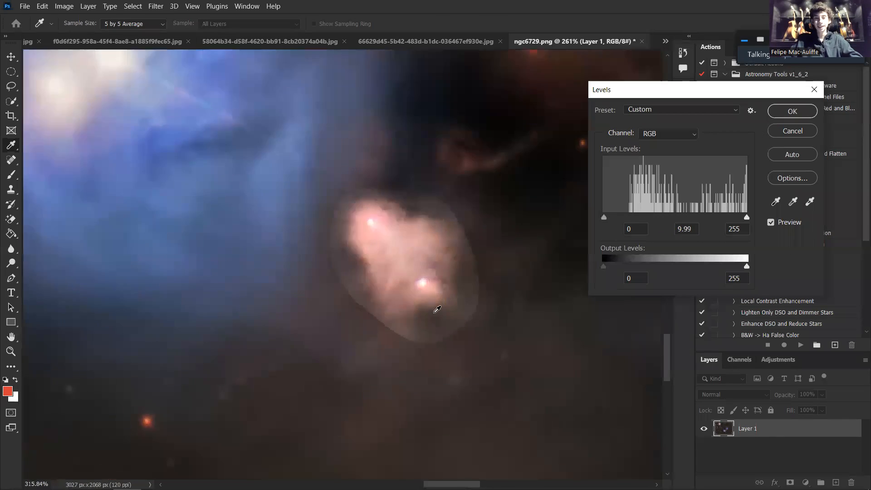
key("Tab")
key("Tab")
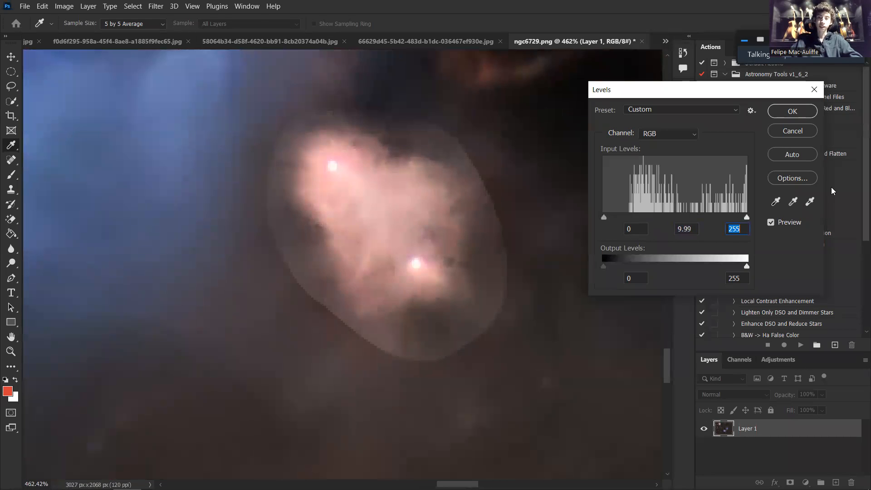
left_click(798, 132)
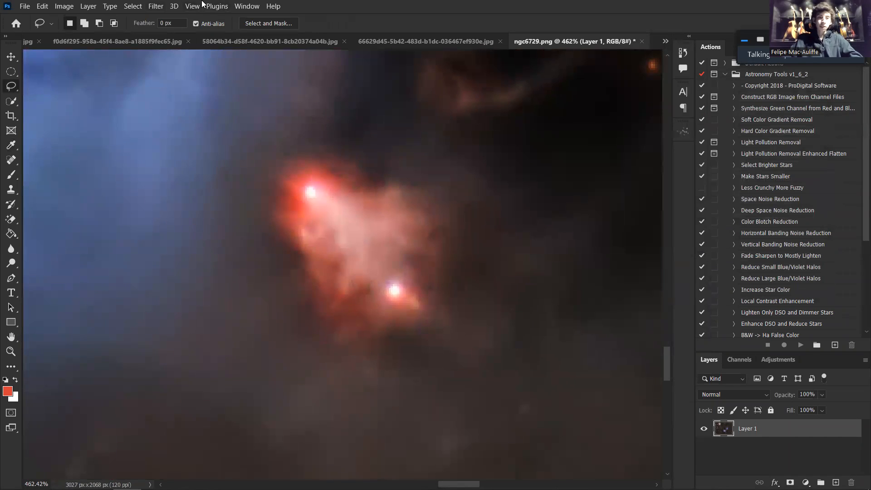
Refine the red nebula selection in Select and Mask with a feather of 9.6 px
left_click(133, 6)
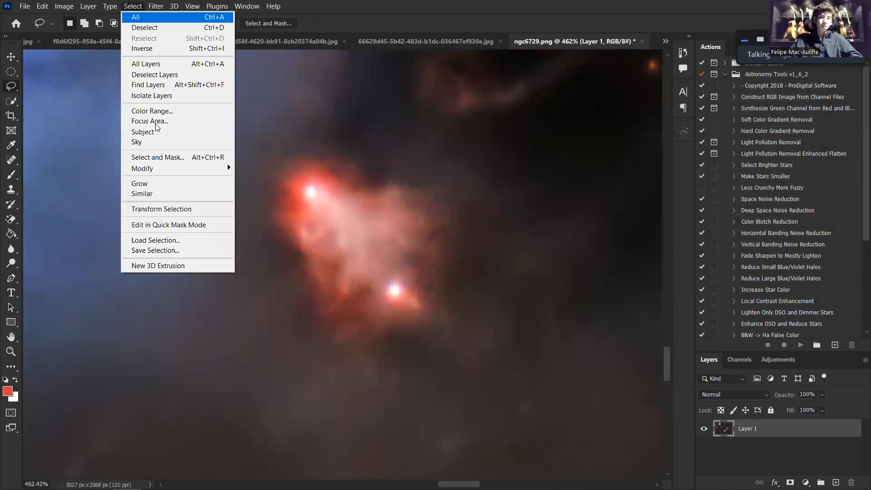
left_click(171, 157)
left_click_drag(716, 362, 767, 359)
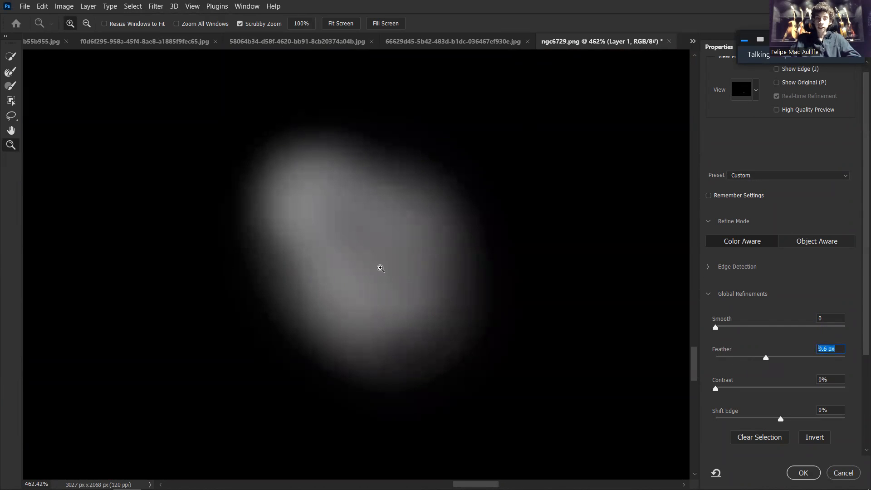
left_click(802, 471)
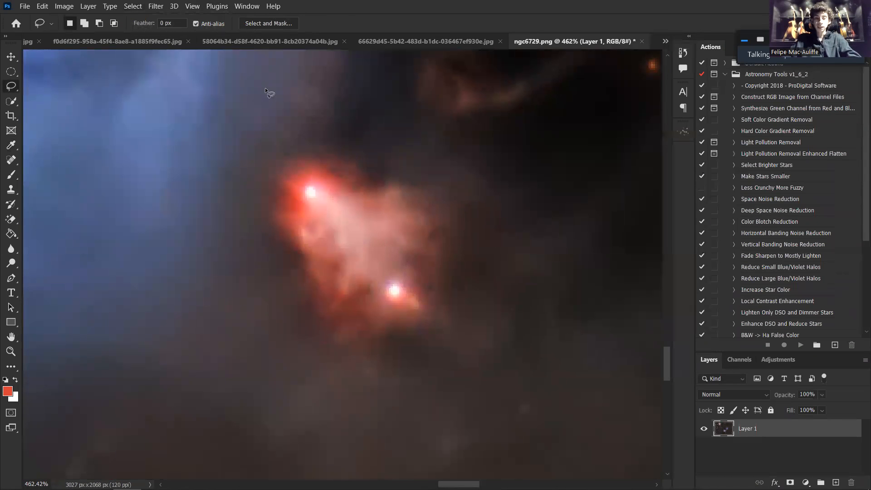
Try Hue/Saturation on the feathered nebula with Saturation +100 and Hue -95, compare it using the preview toggle, and cancel it
left_click(64, 5)
mouse_move(136, 32)
key("Return")
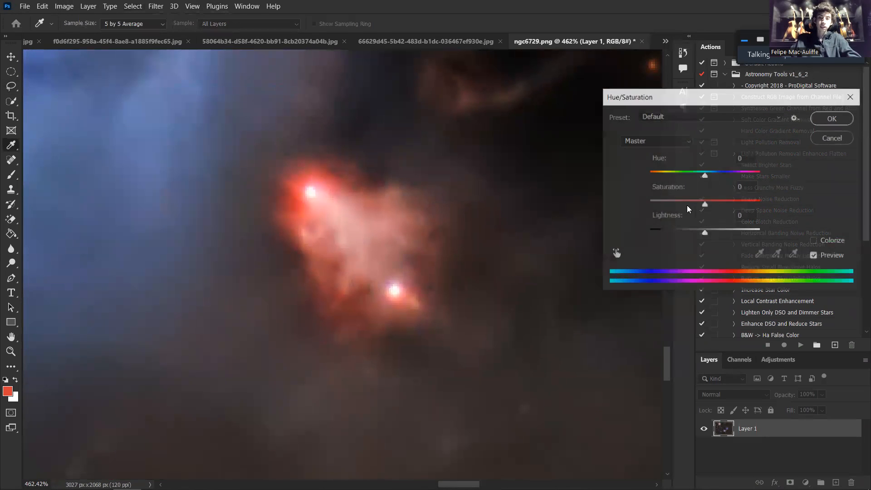
left_click_drag(710, 202, 760, 204)
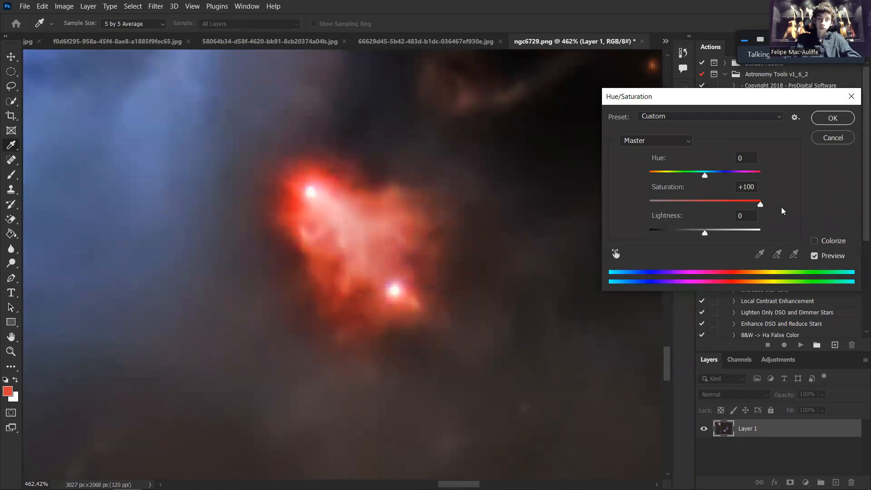
scroll(540, 207, "down", 5)
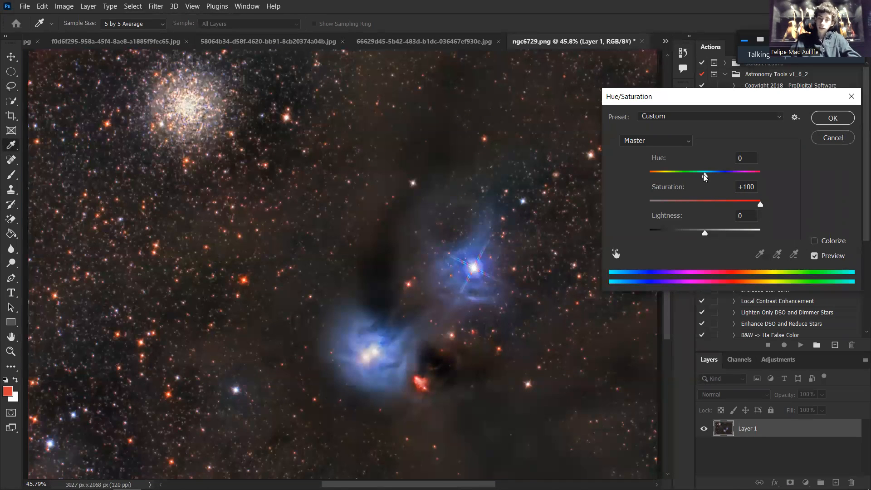
left_click_drag(702, 177, 668, 176)
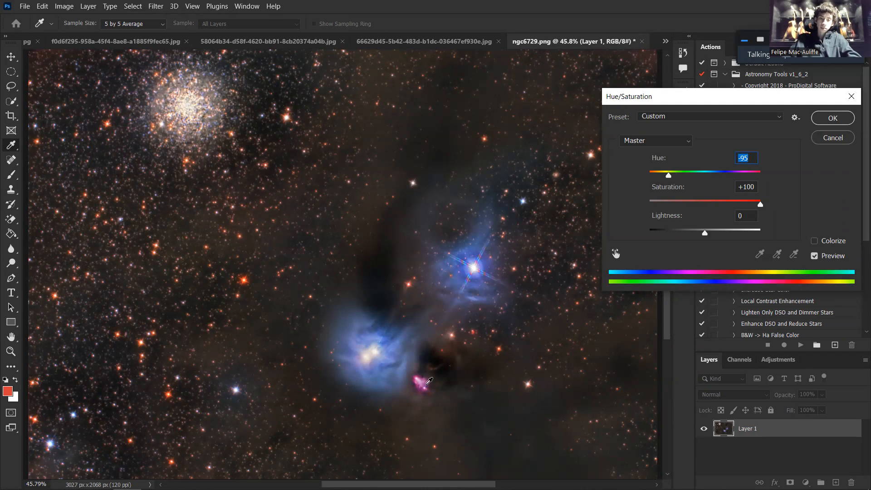
left_click(825, 254)
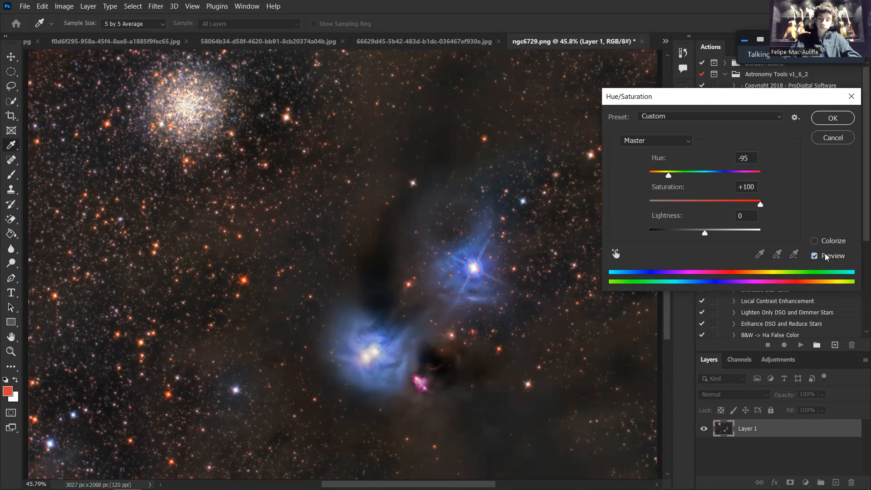
left_click(830, 138)
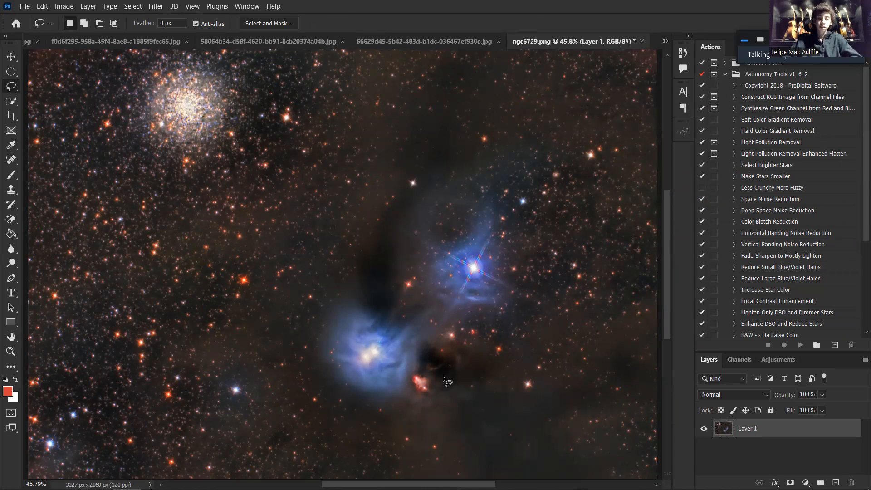
Look through the other open nebula images and bring up the galaxy image ngc253.png
left_click(133, 6)
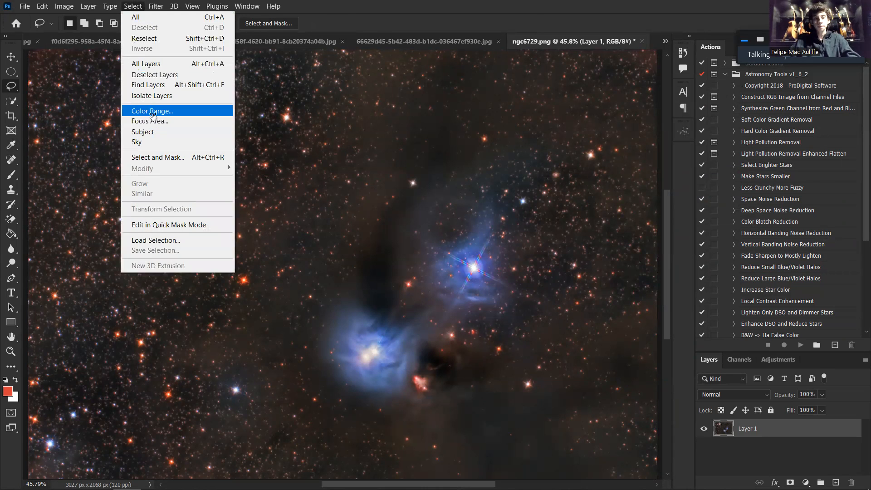
left_click(519, 9)
left_click(272, 38)
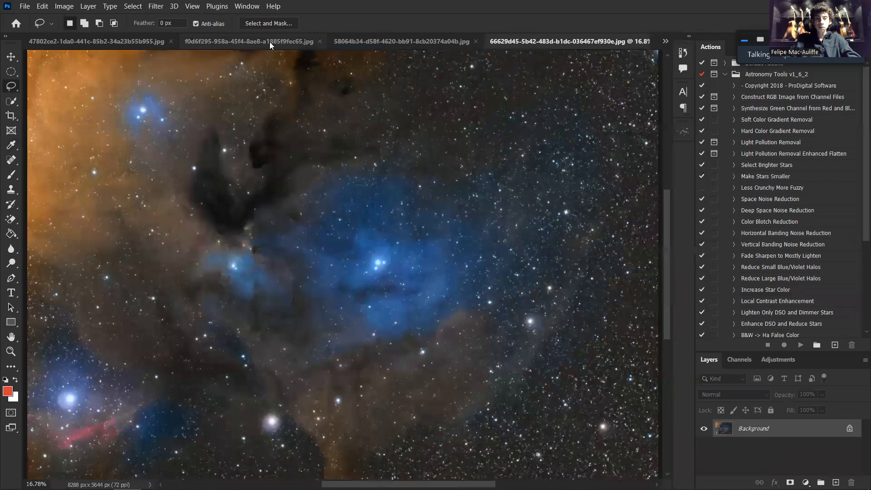
left_click(150, 39)
left_click(146, 38)
left_click(665, 41)
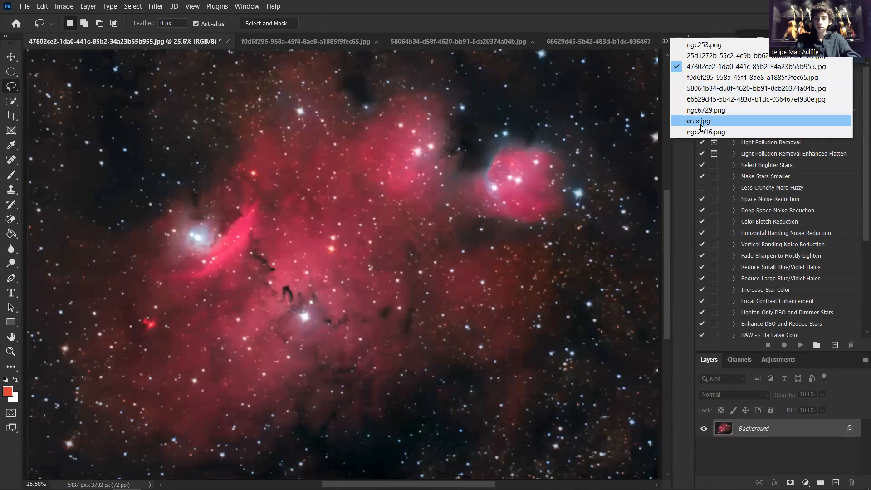
left_click(704, 44)
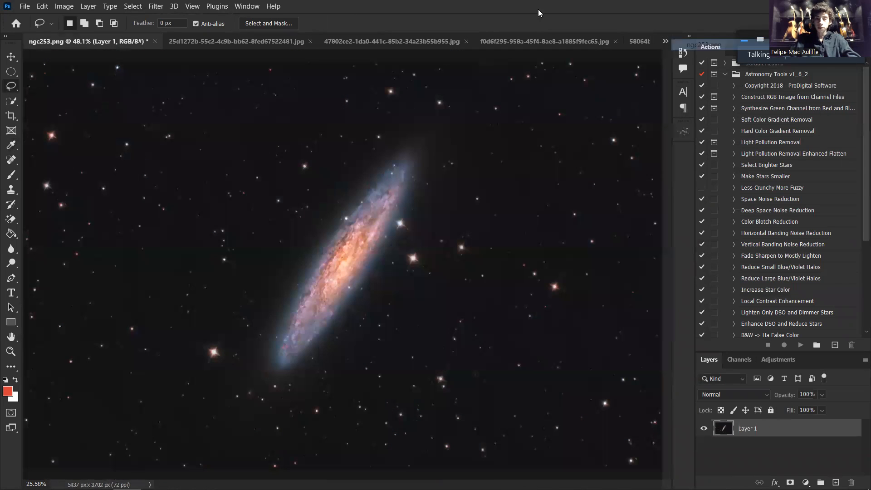
Start a Color Range selection on ngc253.png and set it to Midtones
left_click(134, 4)
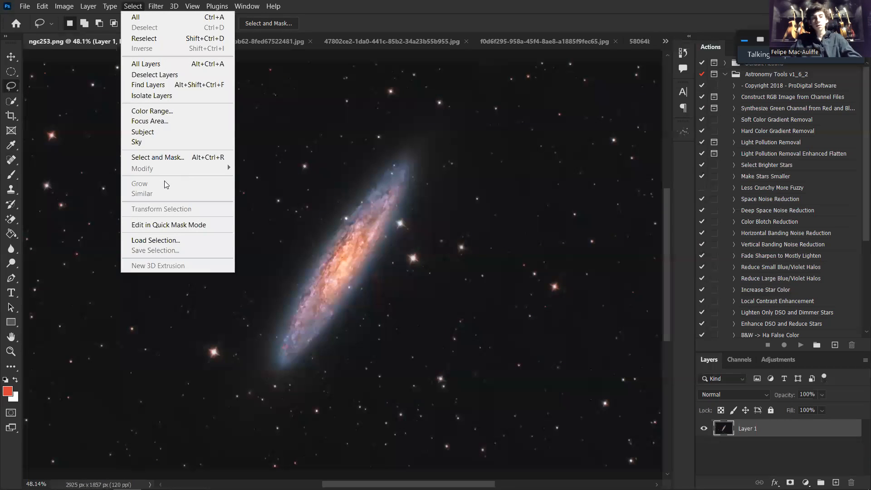
left_click(155, 112)
left_click(640, 125)
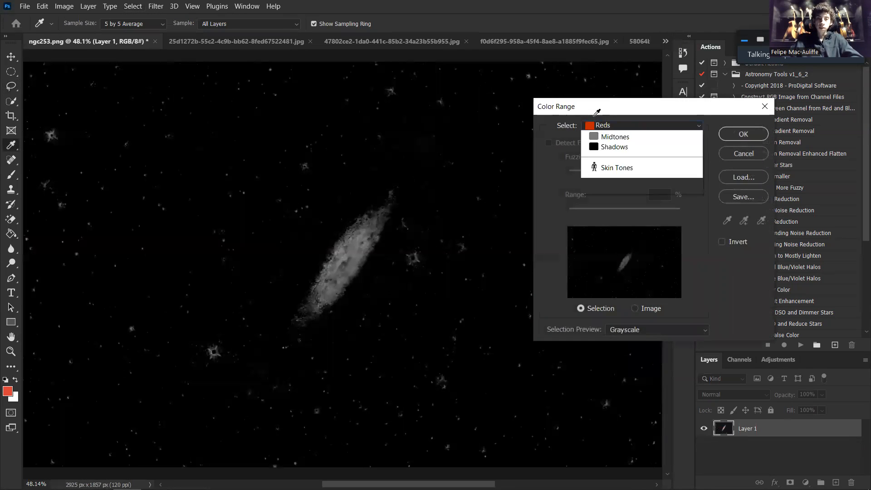
left_click(608, 123)
left_click(609, 123)
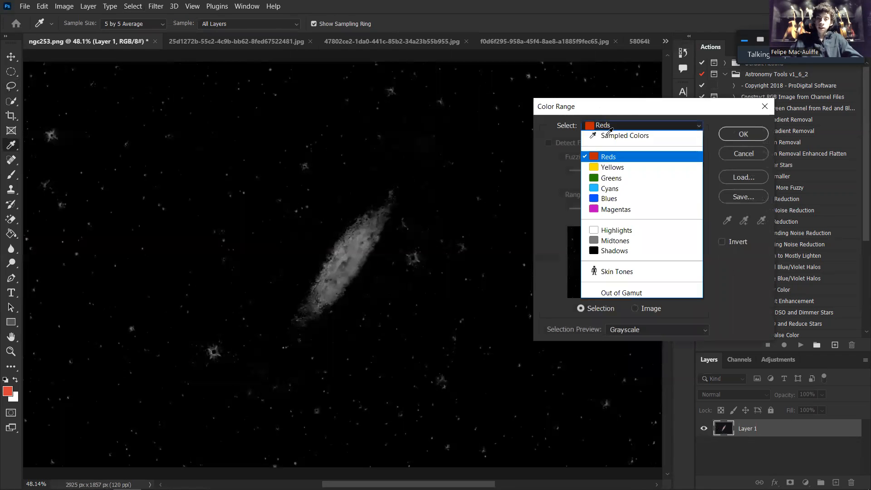
left_click(630, 237)
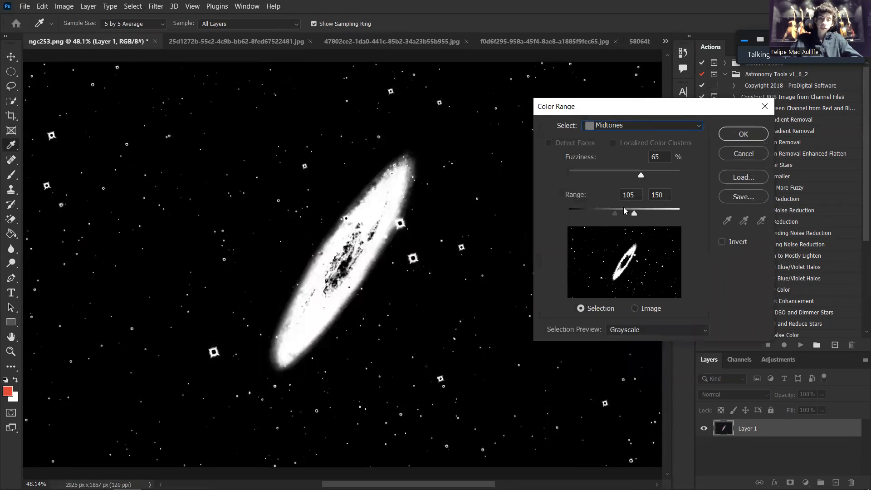
Widen the midtone range to 60–255 with fuzziness at 74% and apply the selection to the galaxy
left_click_drag(615, 215, 680, 217)
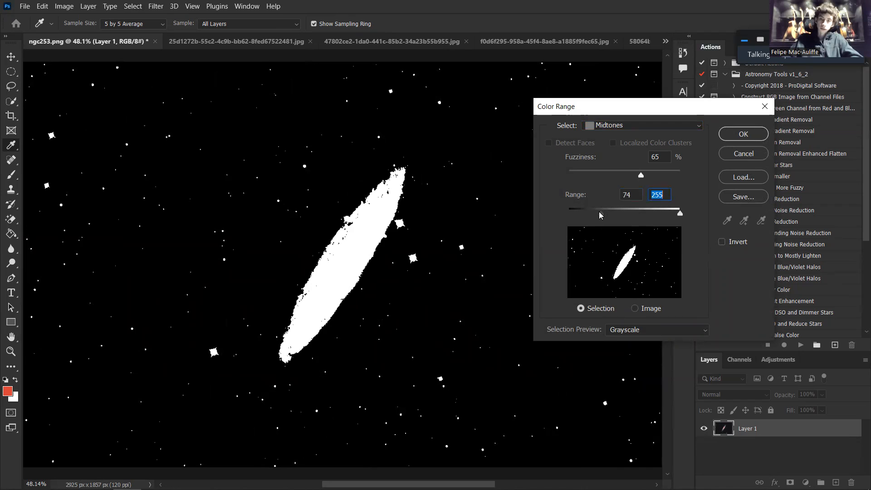
left_click_drag(599, 212, 596, 211)
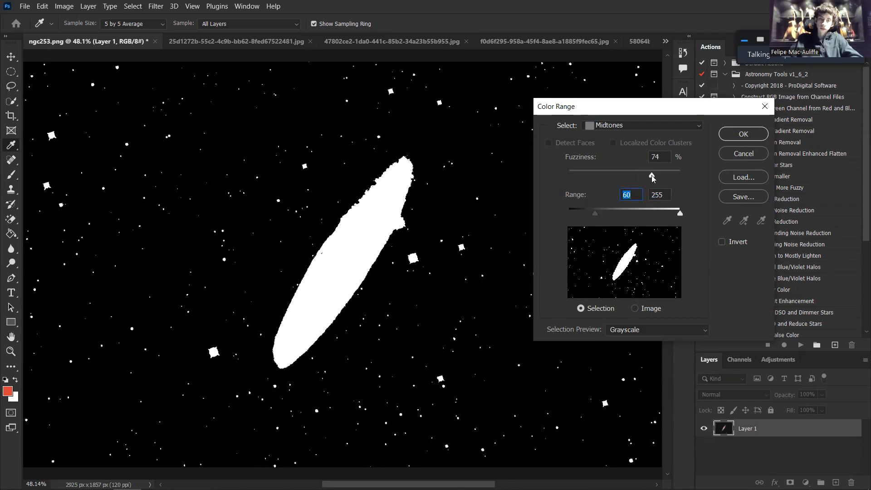
left_click(743, 134)
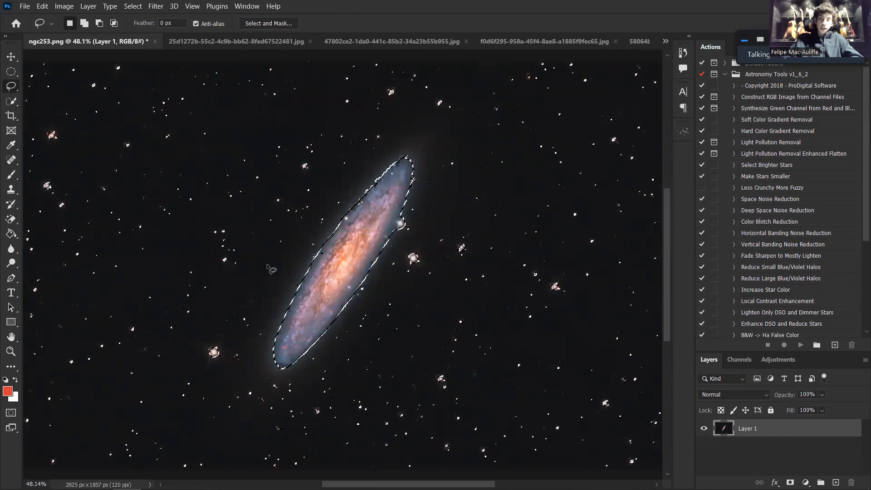
Open the galaxy selection in Select and Mask and set its feather to 9.9 px
left_click(136, 10)
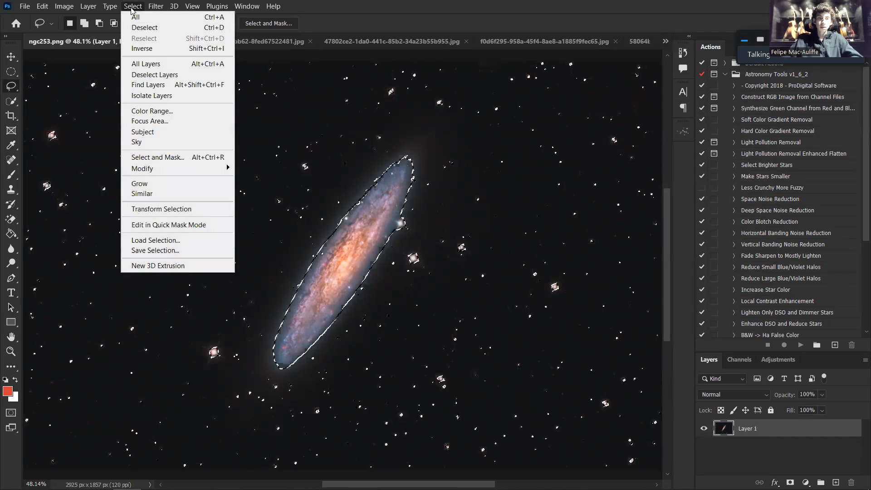
left_click(172, 157)
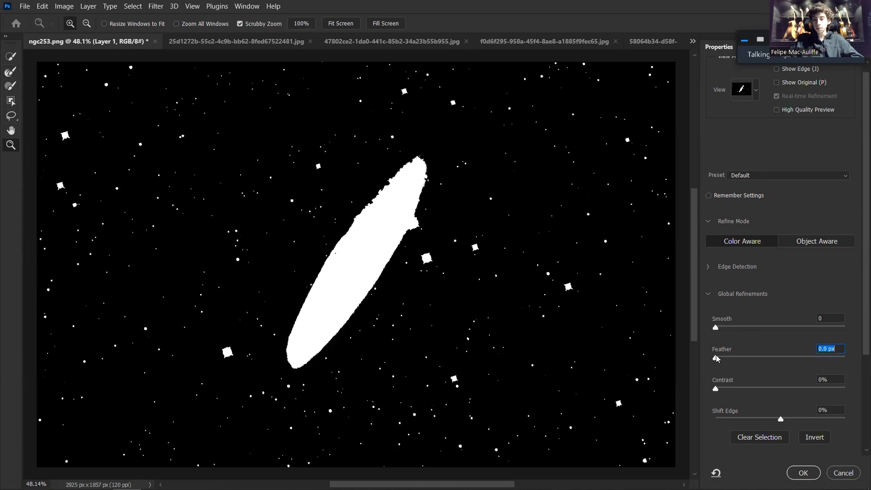
left_click_drag(715, 358, 767, 361)
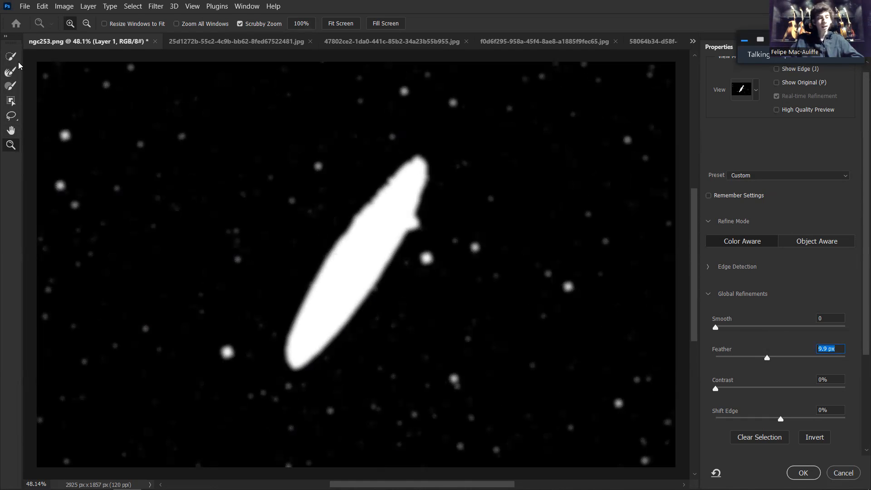
Choose the Brush tool for refining the mask and set it to 368 px with 24% hardness
left_click(12, 87)
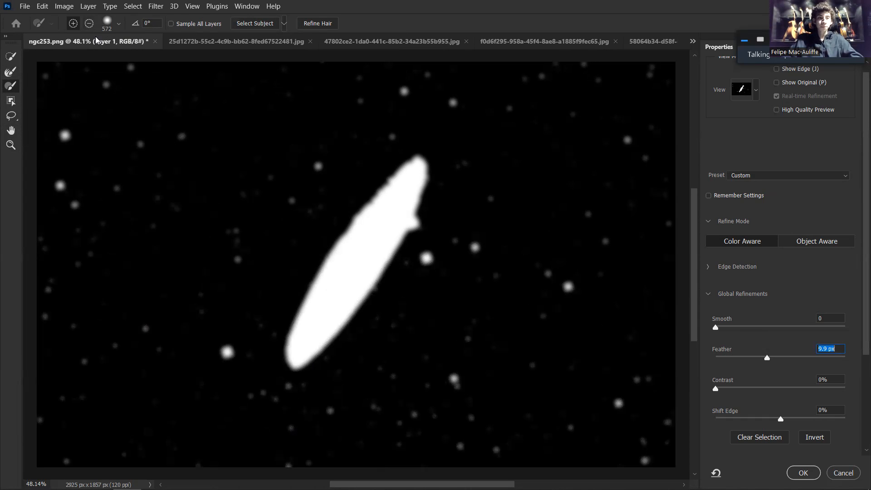
left_click(118, 23)
left_click(113, 28)
left_click(118, 24)
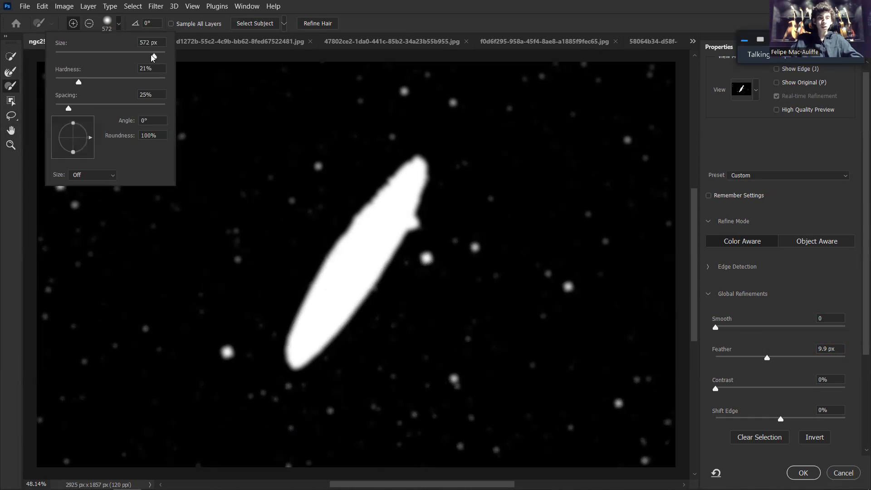
mouse_move(118, 56)
left_mouse_down()
mouse_move(156, 63)
mouse_move(127, 57)
mouse_move(156, 56)
mouse_move(146, 56)
left_mouse_up()
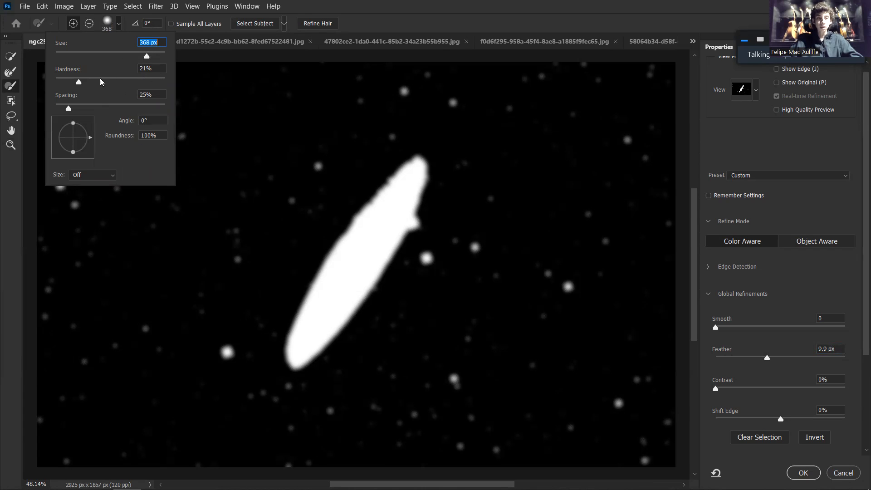
left_click_drag(96, 85, 166, 82)
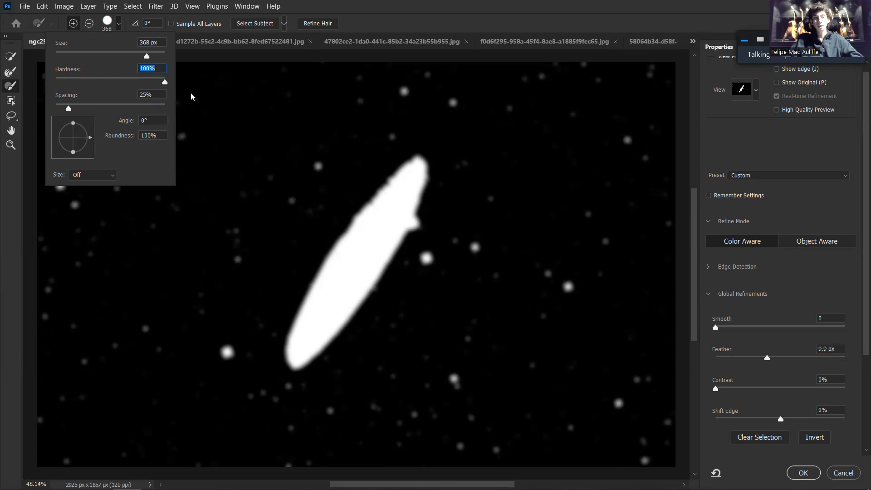
left_click_drag(162, 83, 82, 85)
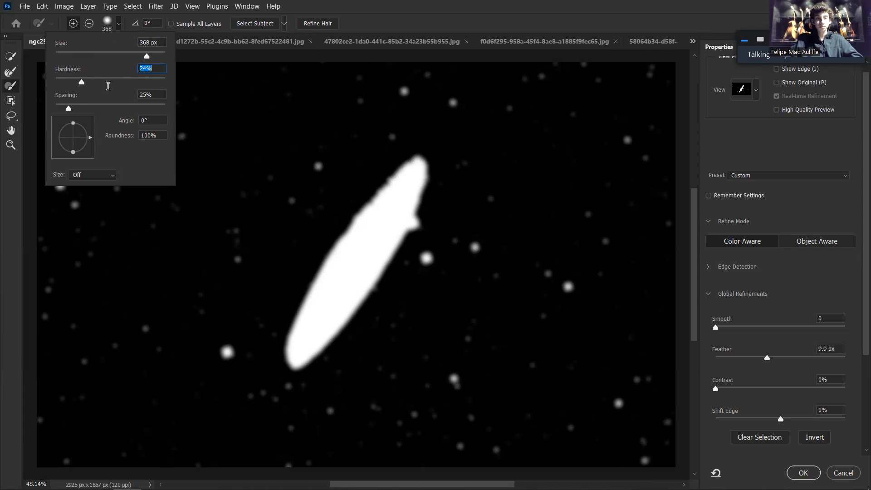
key("Return")
right_click(200, 154)
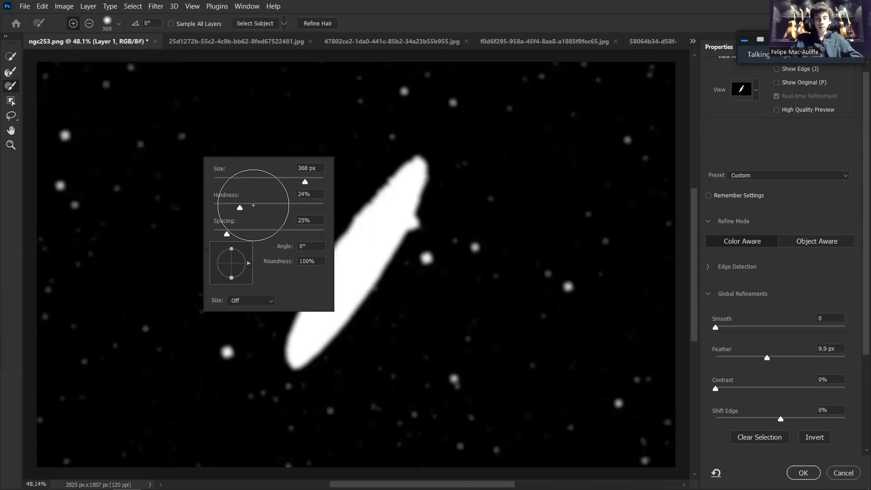
key("Return")
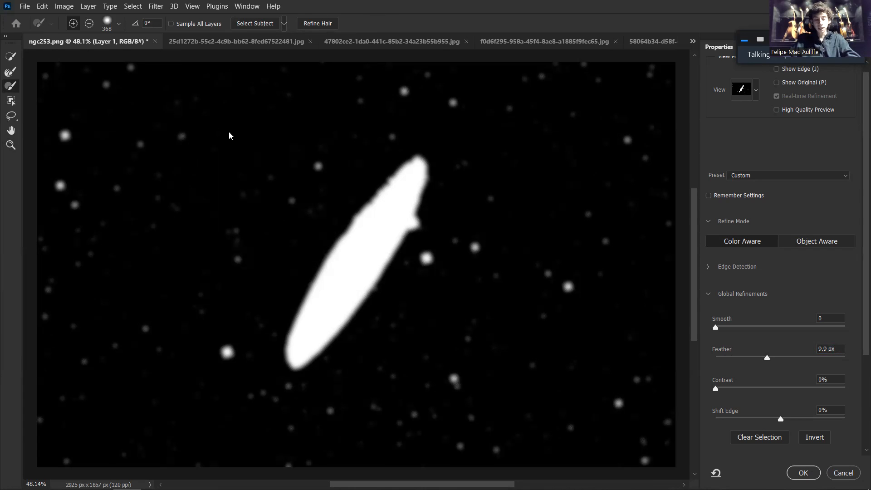
Enlarge the mask brush to 534 px, try an adding dab near the image's upper-left corner, and undo it
key("alt")
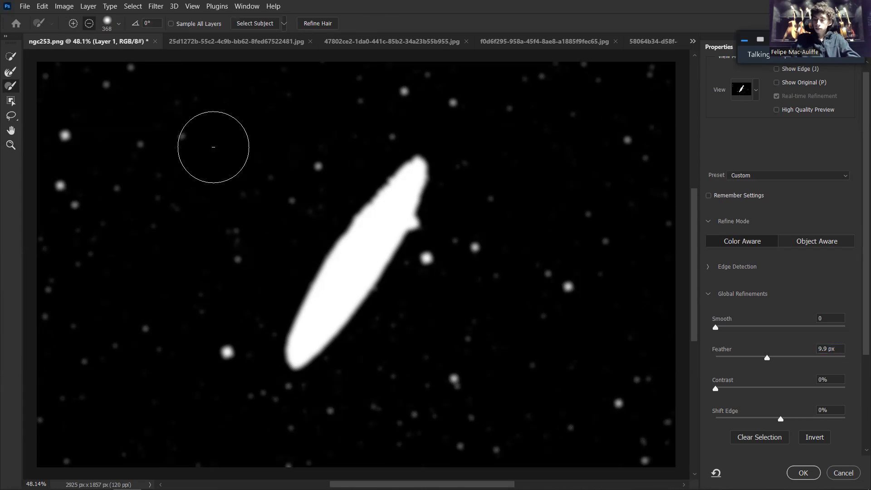
right_click(213, 147, "alt")
mouse_move(213, 148)
left_mouse_down()
mouse_move(303, 145)
mouse_move(218, 146)
mouse_move(221, 273)
mouse_move(216, 43)
mouse_move(222, 230)
mouse_move(204, 145)
mouse_move(214, 91)
mouse_move(264, 97)
mouse_move(262, 118)
mouse_move(227, 124)
left_mouse_up()
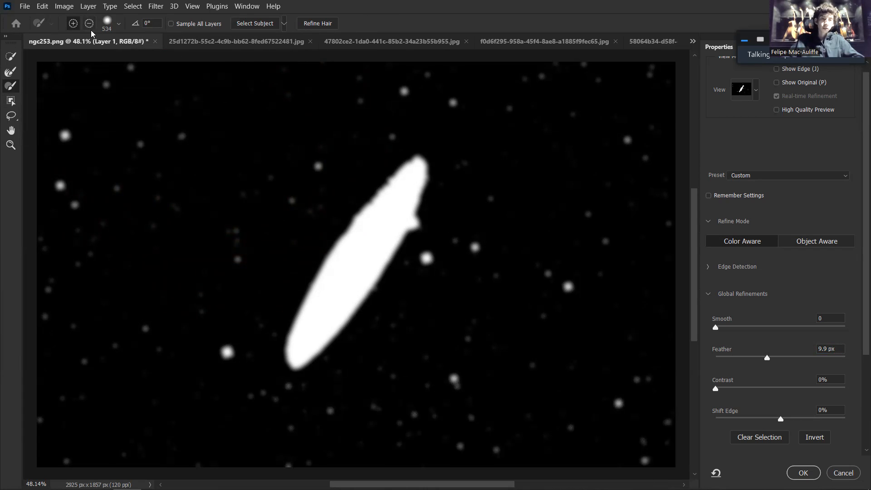
left_click(65, 104)
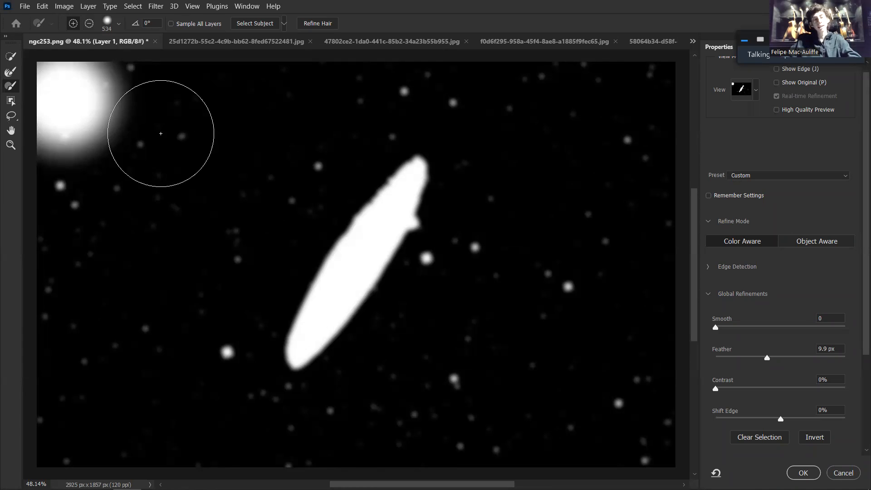
key("ctrl+z")
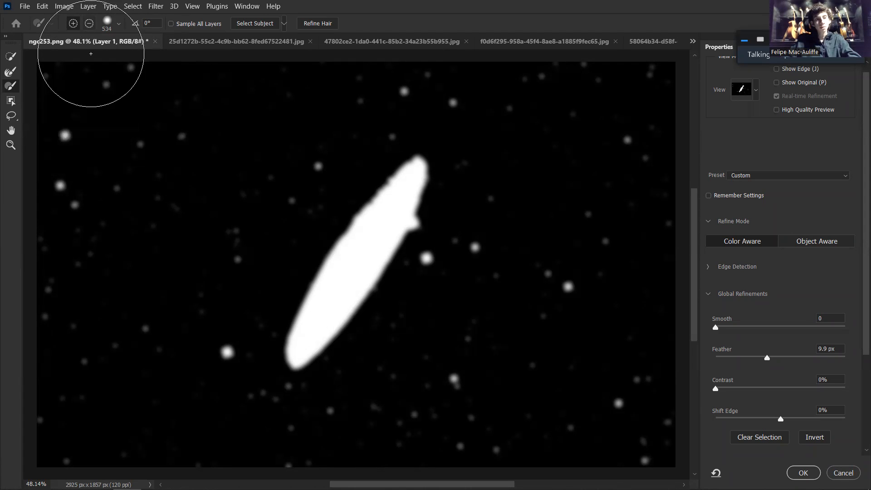
Subtract the stars around the galaxy from the mask with the brush, apply the refined selection and hide its edges
left_click(88, 23)
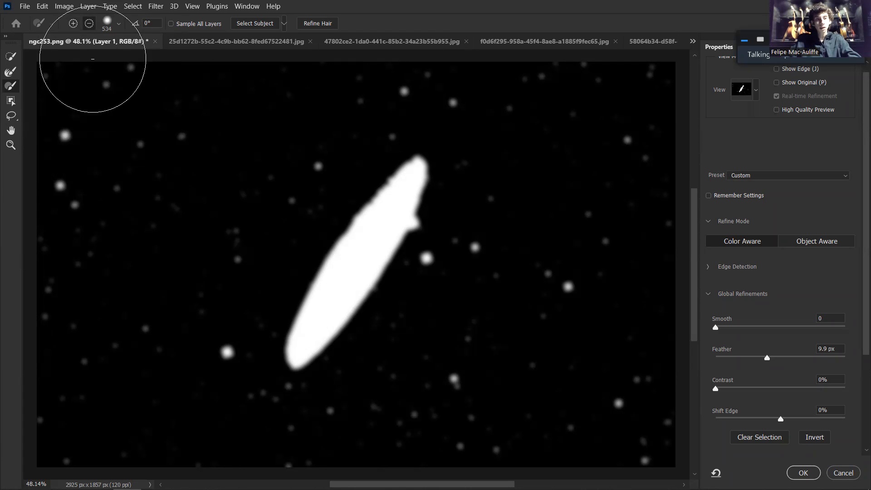
mouse_move(649, 105)
left_mouse_down()
mouse_move(641, 118)
mouse_move(655, 298)
mouse_move(639, 454)
mouse_move(563, 252)
mouse_move(451, 88)
left_mouse_up()
mouse_move(110, 71)
left_mouse_down()
mouse_move(77, 111)
mouse_move(78, 272)
mouse_move(291, 171)
mouse_move(120, 165)
mouse_move(251, 146)
mouse_move(379, 111)
mouse_move(591, 126)
mouse_move(460, 305)
mouse_move(451, 344)
mouse_move(462, 435)
left_mouse_up()
mouse_move(226, 414)
left_mouse_down()
mouse_move(217, 414)
mouse_move(286, 424)
left_mouse_up()
mouse_move(454, 290)
left_mouse_down()
mouse_move(505, 225)
mouse_move(503, 178)
mouse_move(530, 416)
mouse_move(481, 414)
left_mouse_up()
left_click(586, 71)
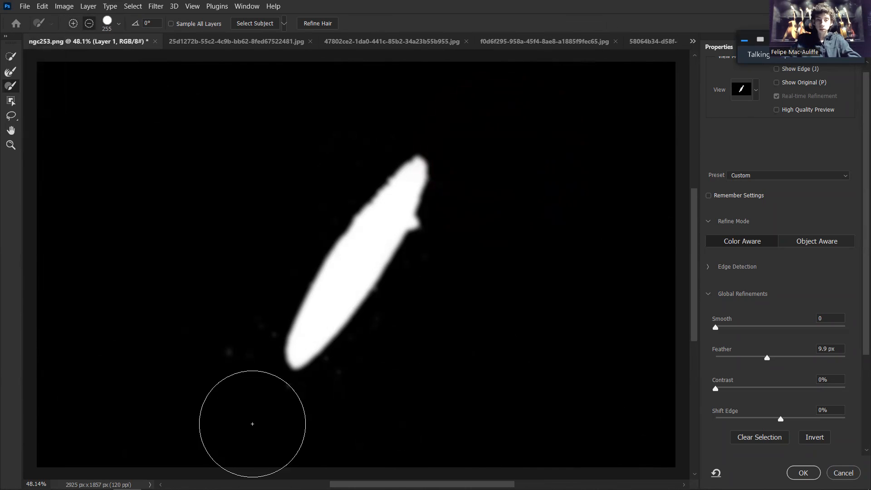
left_click(226, 352)
left_click(274, 401)
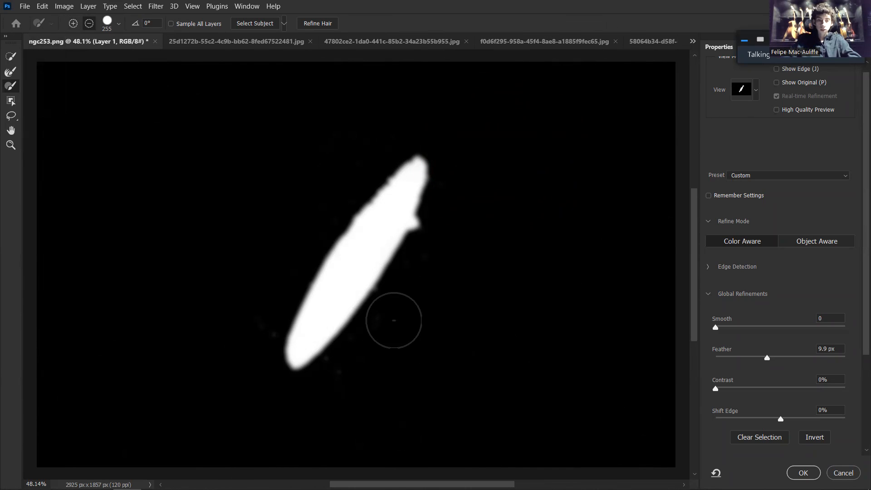
left_click(803, 473)
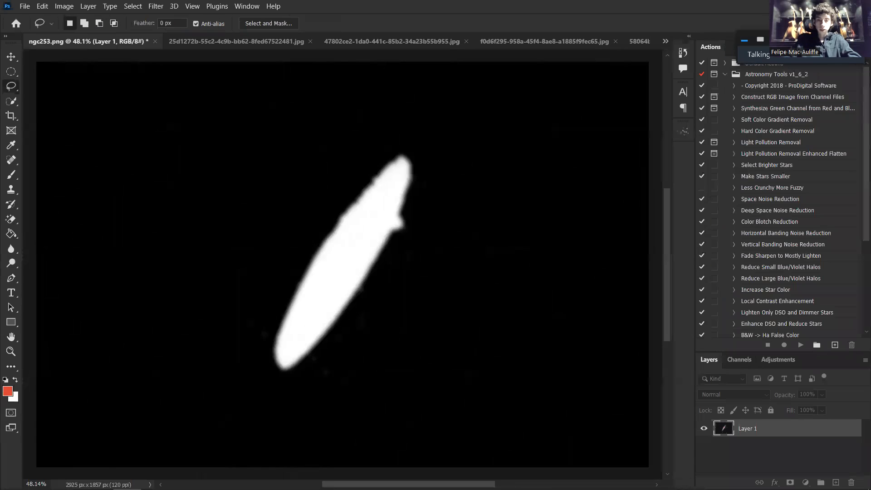
key("ctrl+h")
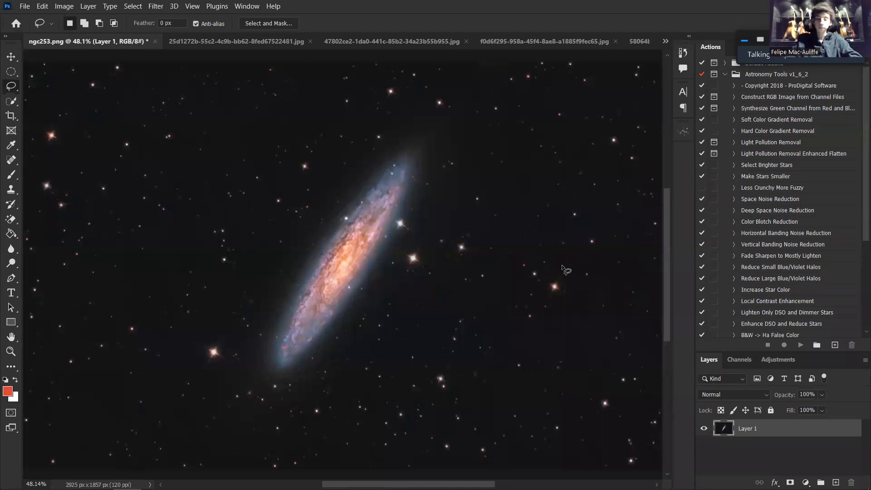
Try a Levels adjustment on the galaxy with the RGB midtone input at 0.83 and cancel it
key("ctrl+l")
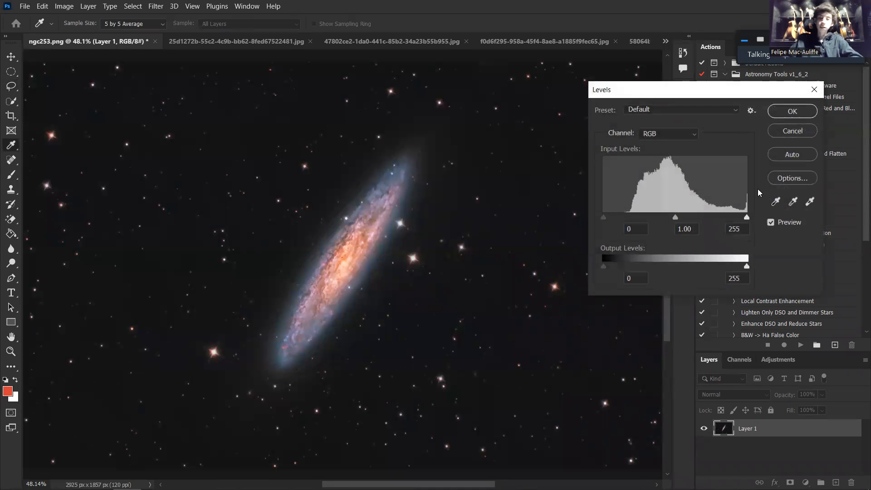
key("Escape")
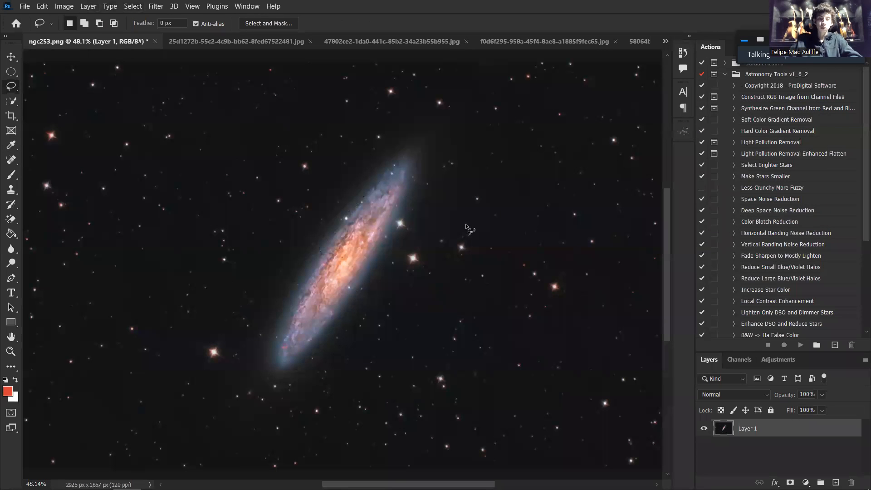
key("ctrl+l")
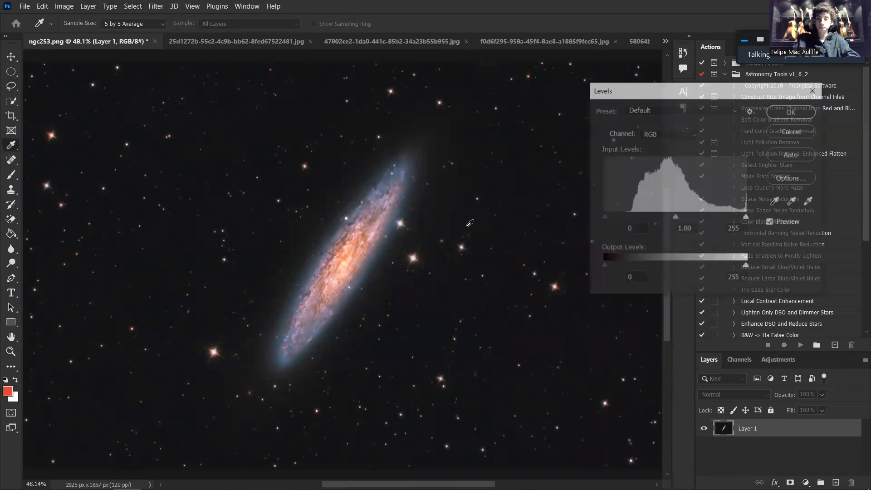
left_click_drag(685, 96, 702, 96)
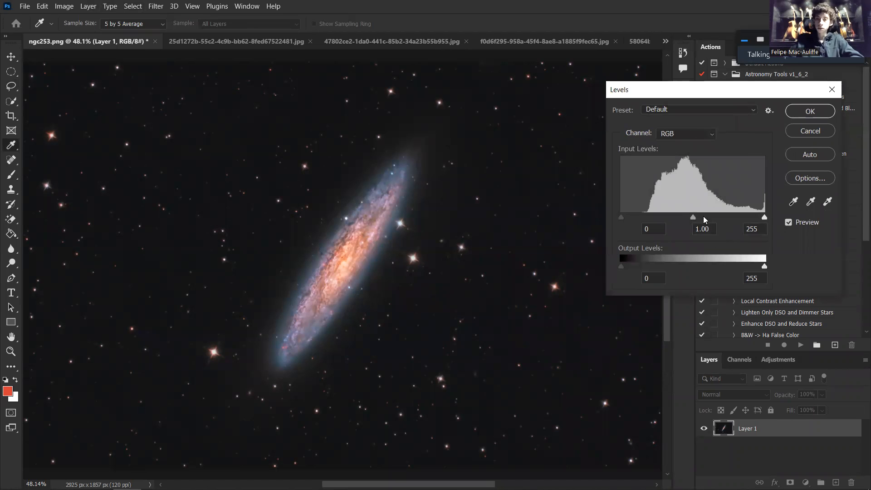
mouse_move(691, 216)
left_mouse_down()
mouse_move(729, 213)
mouse_move(616, 212)
mouse_move(745, 216)
mouse_move(702, 229)
left_mouse_up()
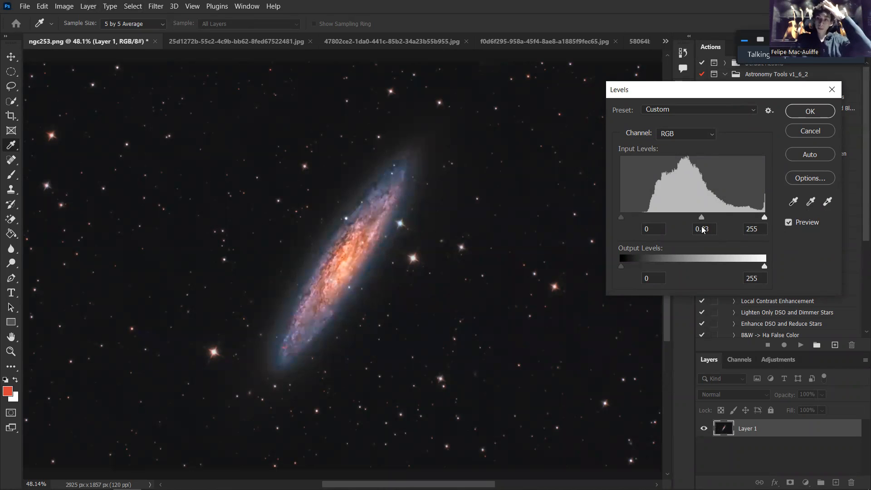
left_click(702, 230)
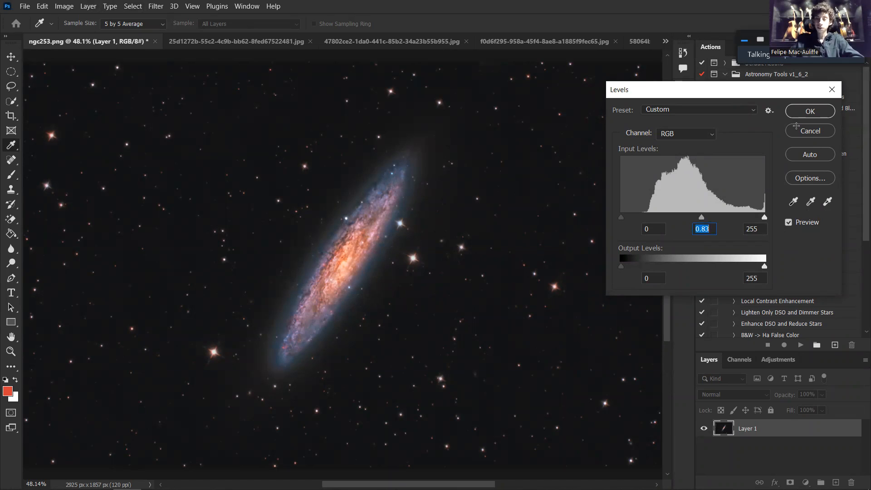
left_click(797, 128)
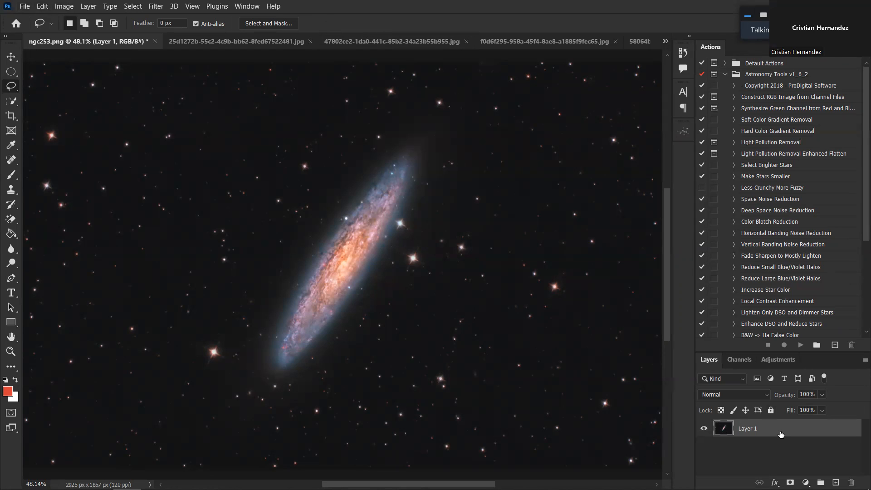
Add a layer mask to Layer 1, make the image thumbnail active, and return to the mask thumbnail
left_click_drag(780, 434, 790, 481)
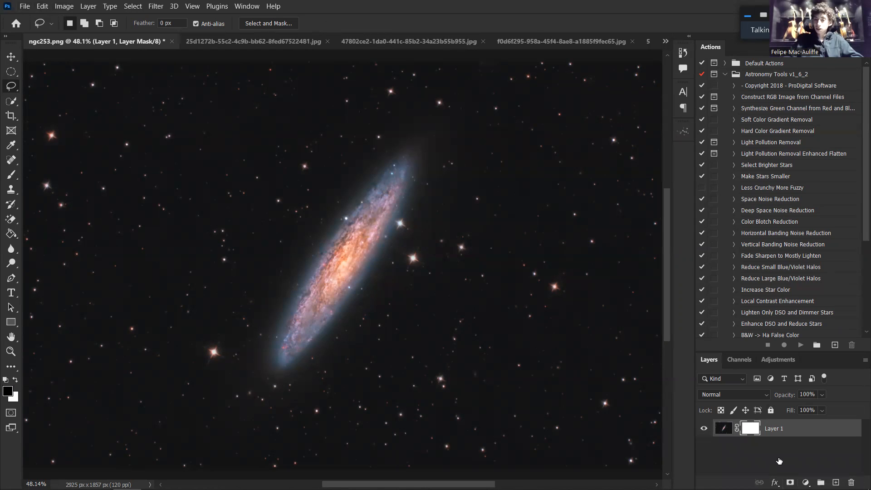
left_click(724, 429)
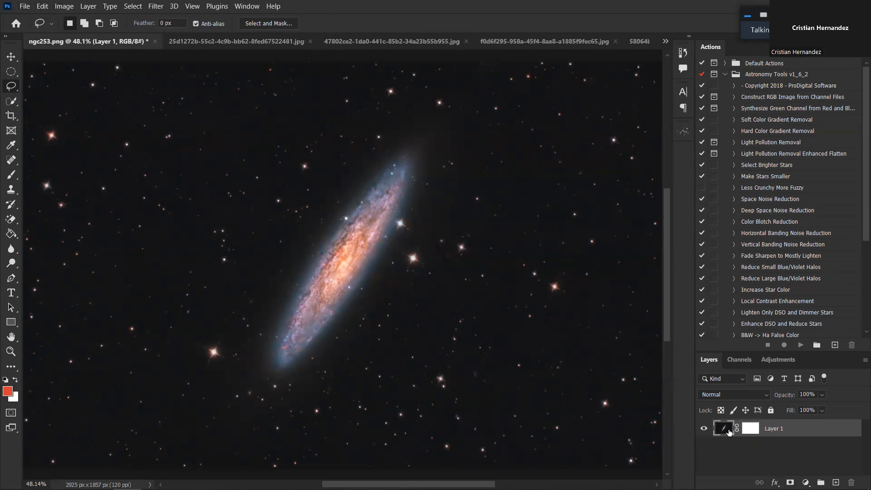
left_click(749, 428)
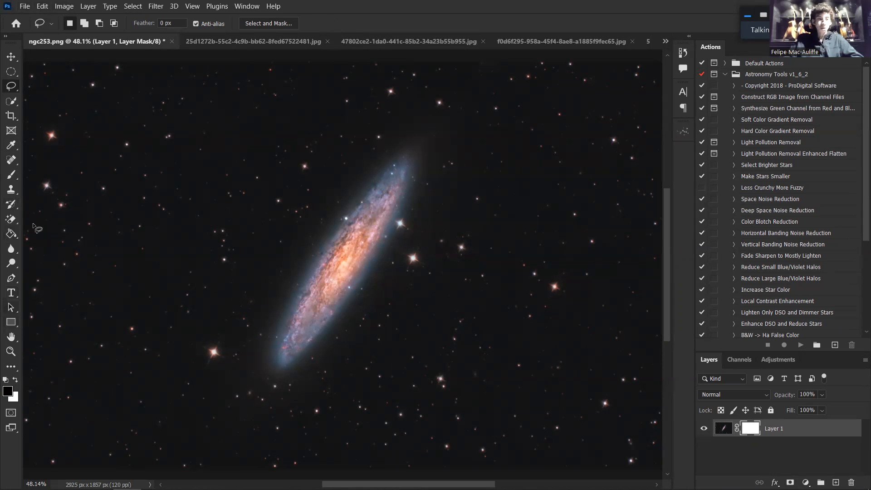
Try Levels on the Layer 1 mask with the midtone input at 1.08, cancel it, and undo the layer mask
left_click(61, 6)
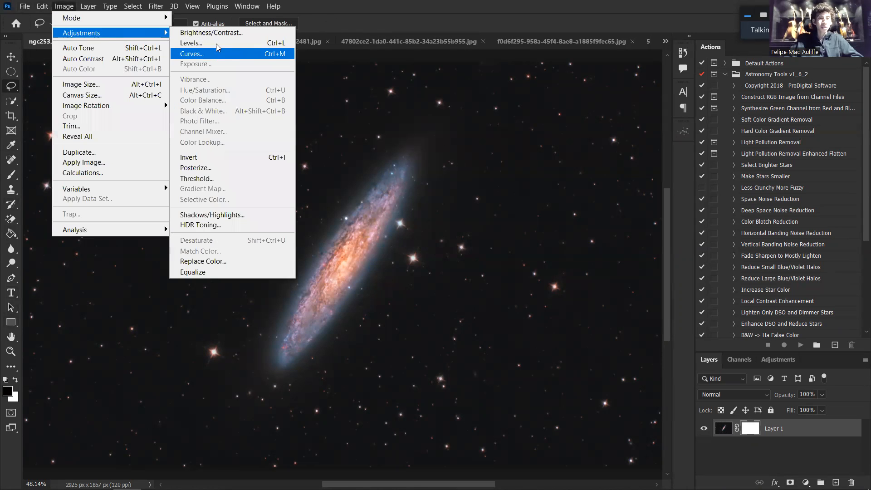
left_click(384, 4)
left_click(66, 5)
left_click(368, 4)
key("ctrl+l")
mouse_move(691, 219)
left_mouse_down()
mouse_move(674, 213)
mouse_move(705, 212)
left_mouse_up()
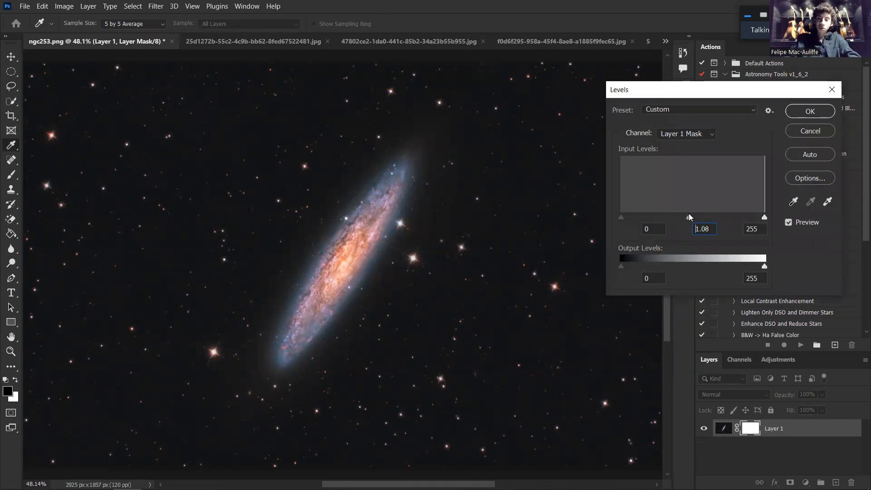
left_click(812, 128)
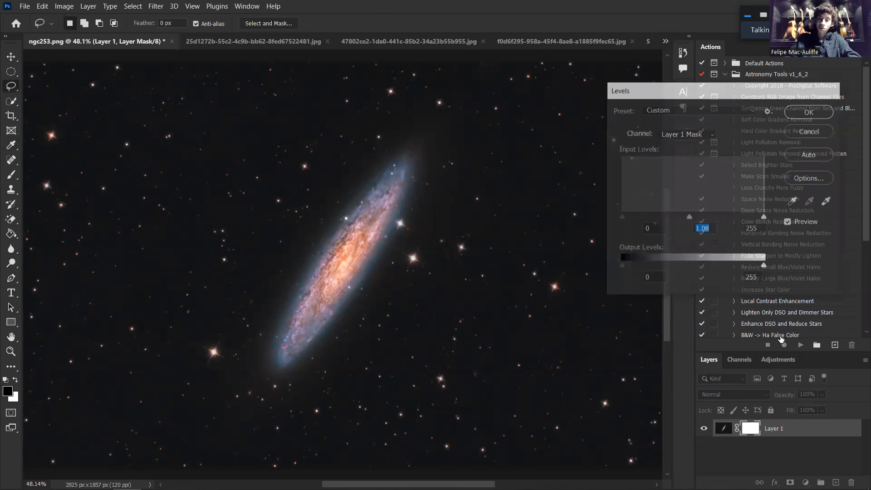
key("ctrl+z")
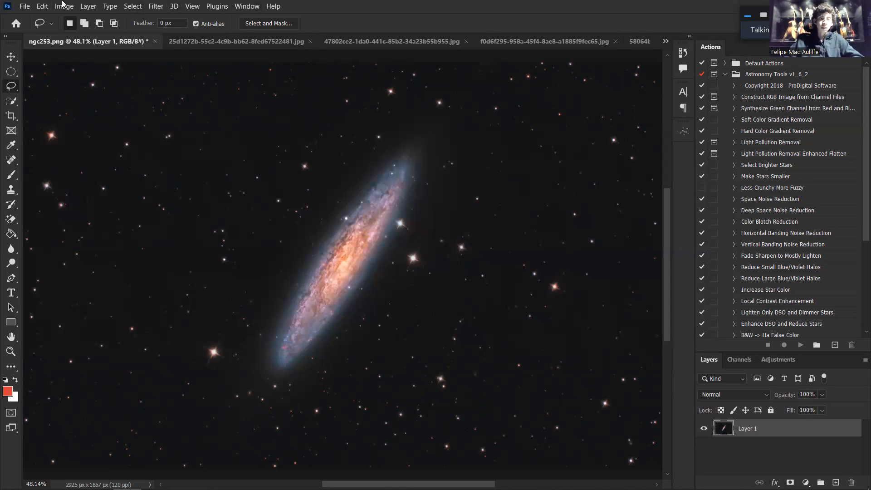
Bring up the nebula image 25d1272b-55c2-4c9b-bb62-8fed67522481.jpg
left_click(161, 8)
left_click(161, 9)
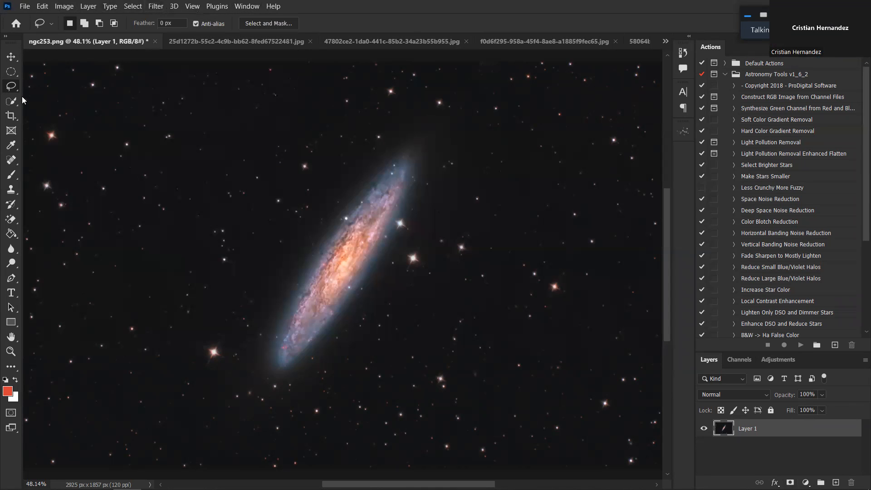
left_click(235, 41)
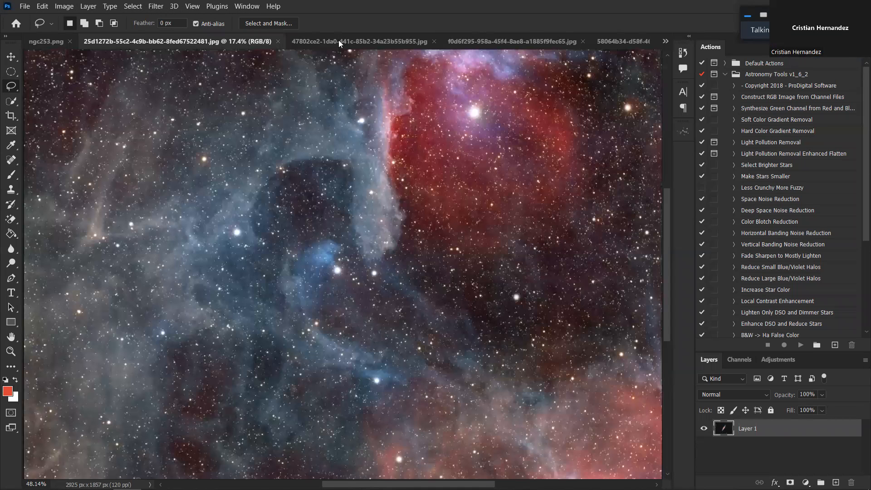
Look through the open astrophotography images and return to the nebula image 25d1272b-55c2-4c9b-bb62-8fed67522481.jpg
left_click(338, 39)
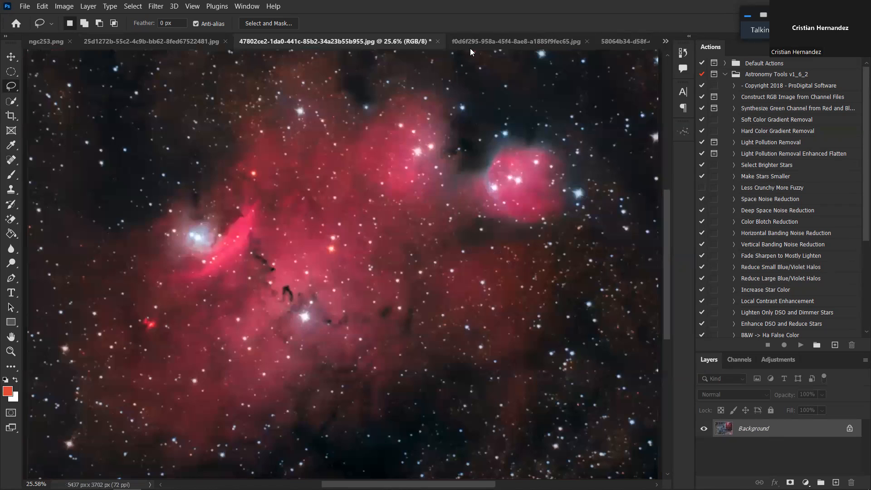
left_click(498, 41)
left_click(587, 43)
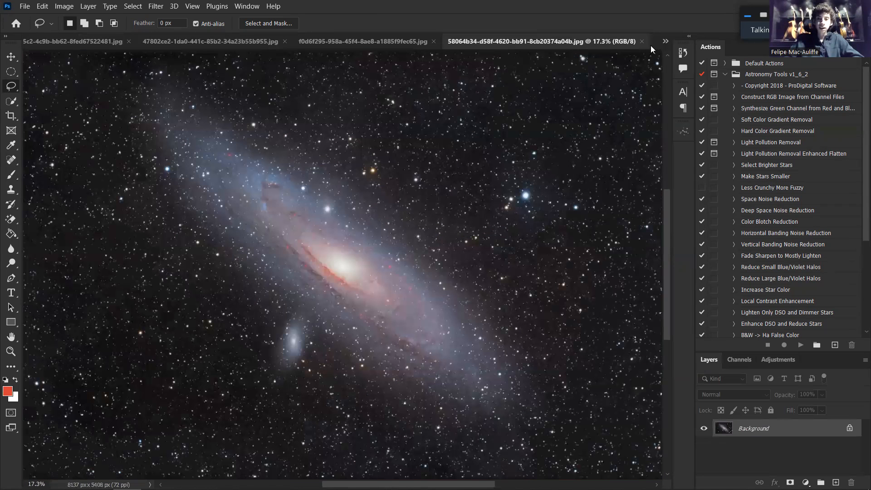
left_click(663, 41)
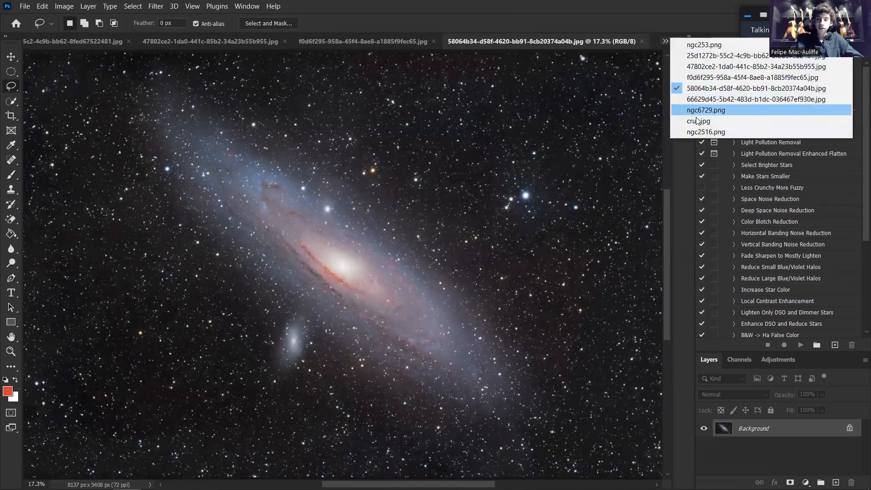
left_click(691, 67)
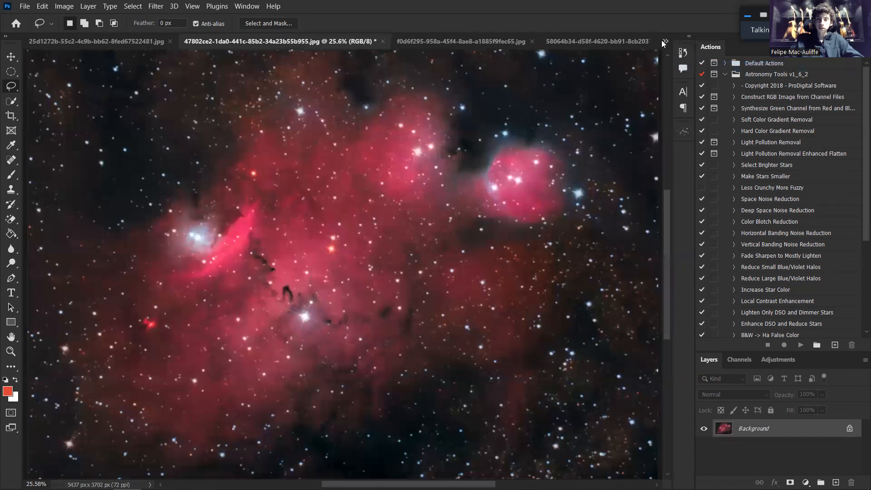
left_click(665, 41)
left_click(680, 44)
left_click(665, 41)
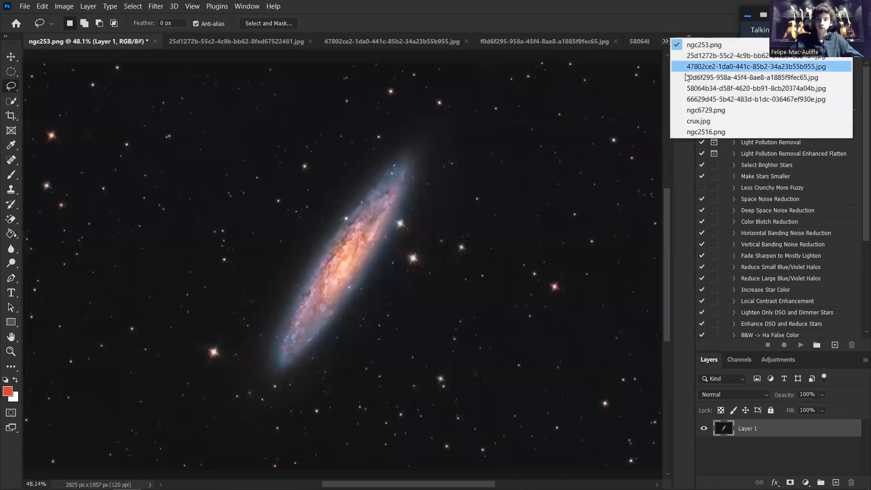
left_click(691, 55)
left_click(665, 41)
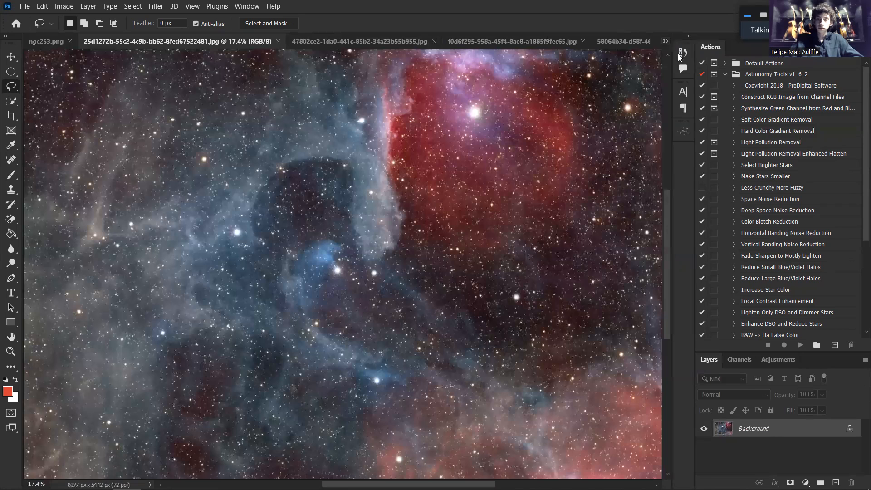
left_click(662, 5)
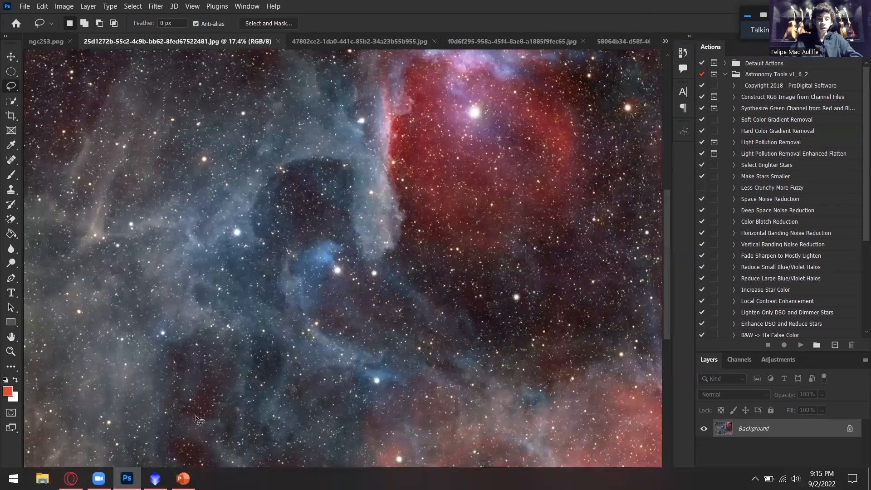
Switch to PowerPoint to view slide 5, "Herramientas de PS a utilizar", and return to Photoshop to look at the available filters
left_click(183, 478)
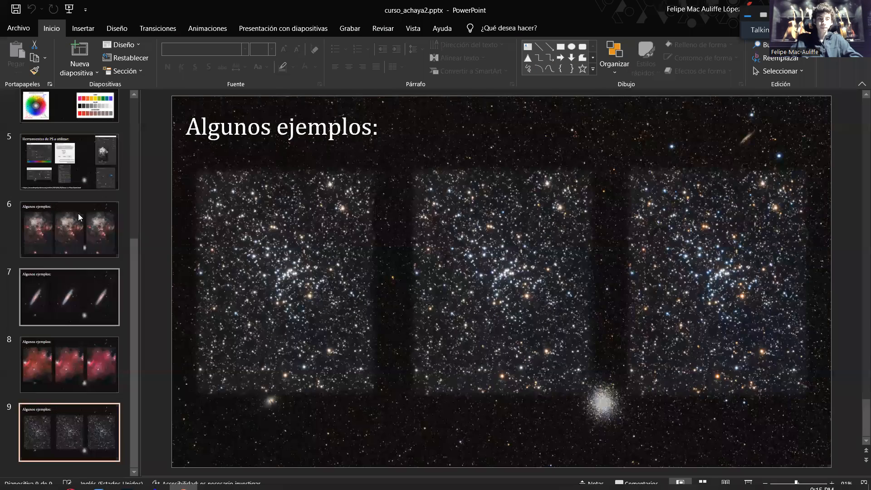
left_click(78, 214)
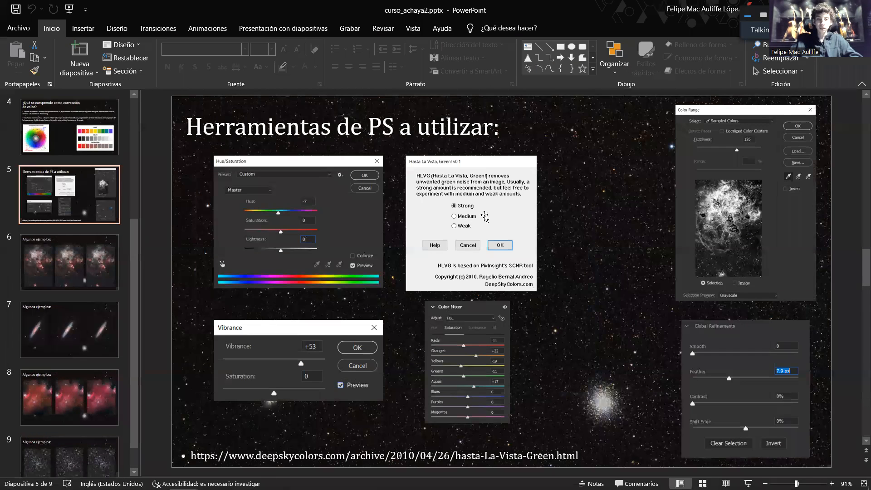
left_click(805, 5)
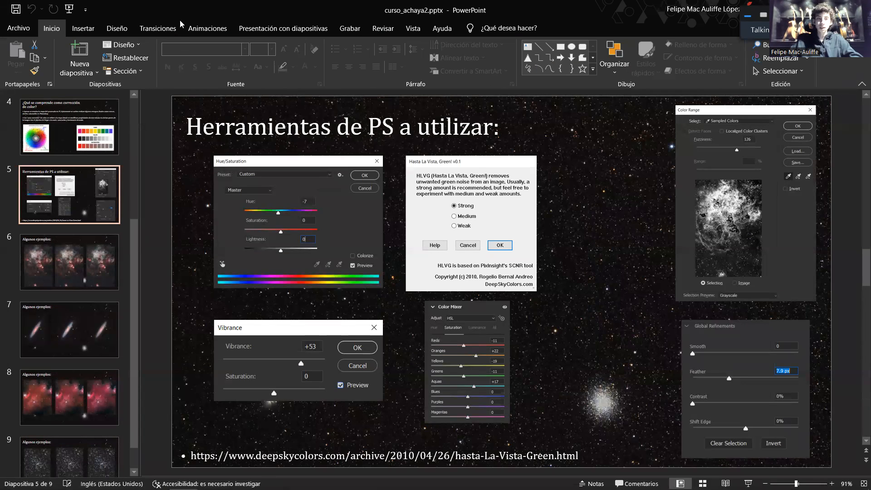
left_click(156, 6)
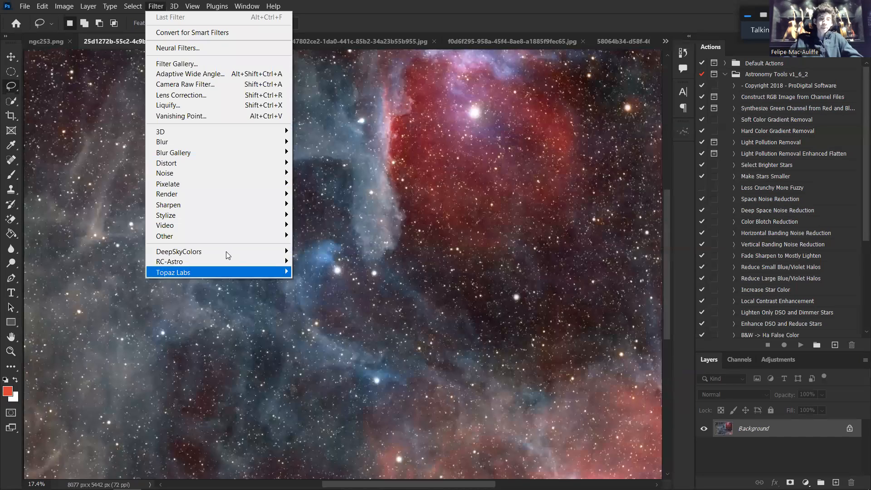
left_click(157, 6)
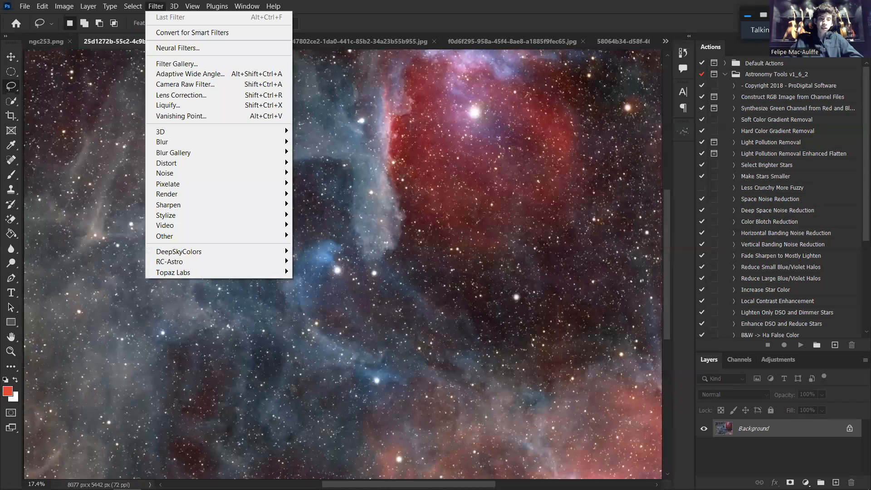
left_click(182, 478)
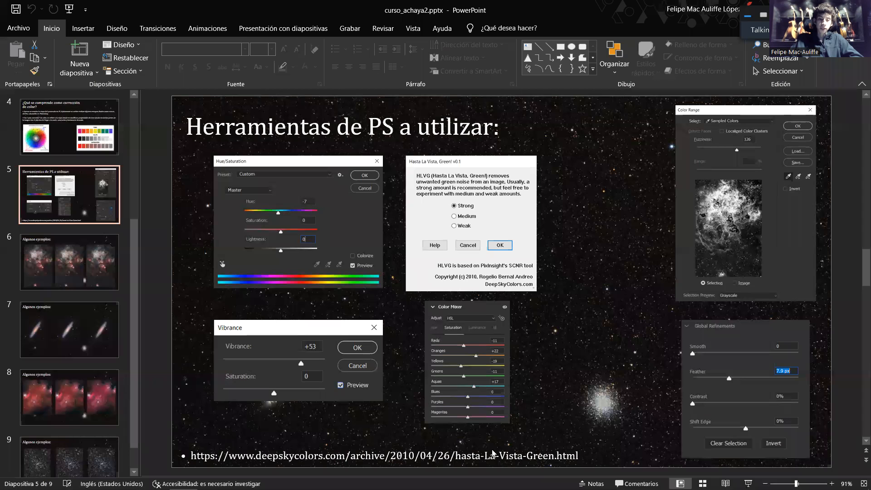
left_click(385, 456)
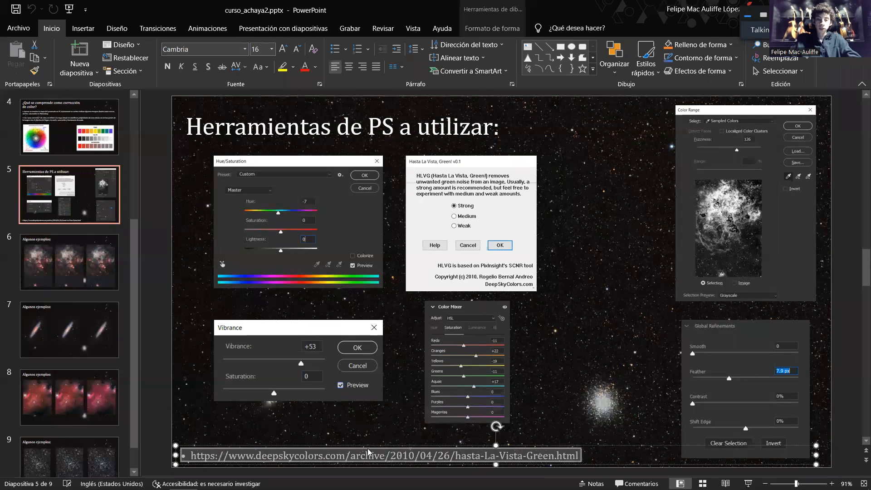
right_click(385, 455)
left_click(412, 233)
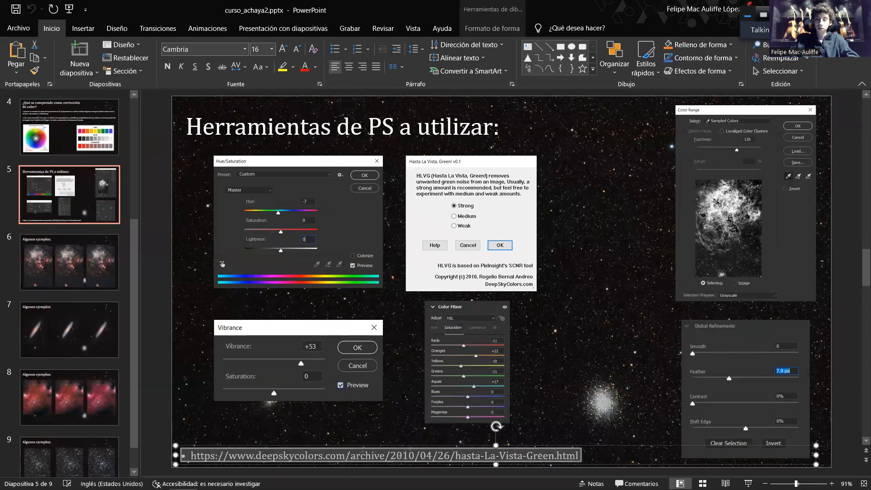
Post the copied Hasta La Vista Green link to Everyone in the Zoom meeting chat and hide the floating meeting controls
key("alt+Tab")
key("Tab")
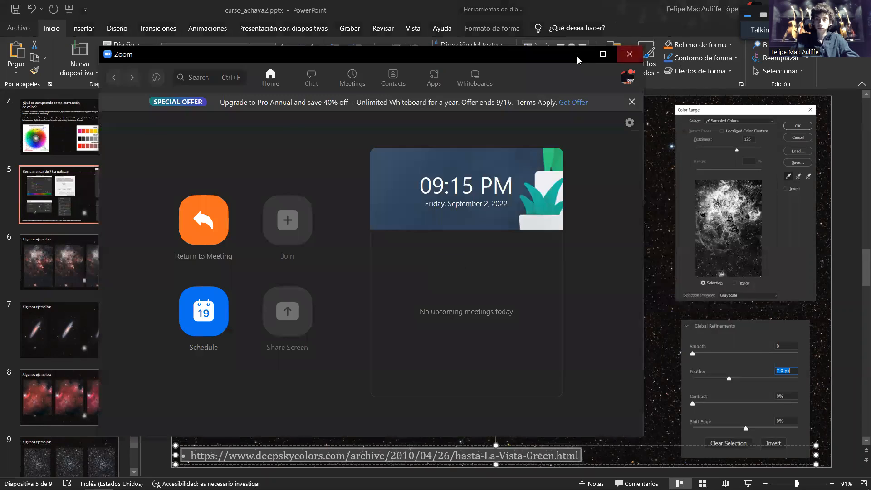
left_click(581, 55)
left_click(765, 15)
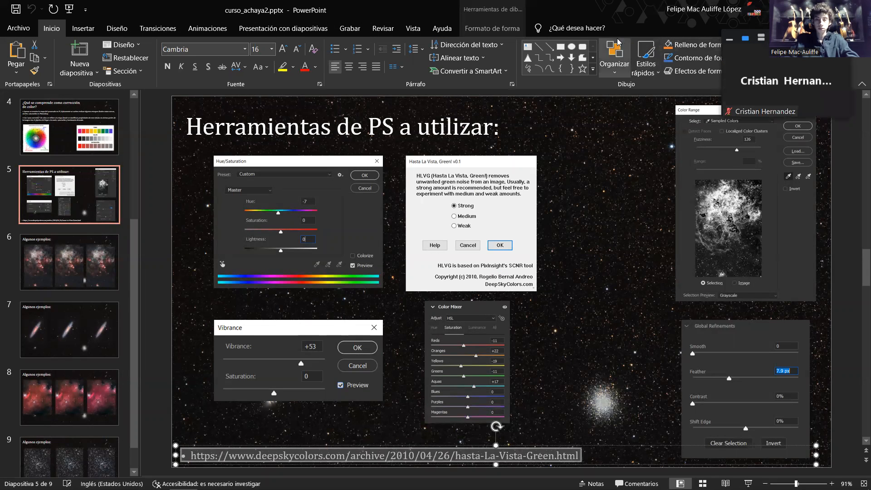
left_click(358, 10)
type("https://www.deepskycolors.com/archive/2010/04/26/hasta-La-Vista-Green.html")
key("Return")
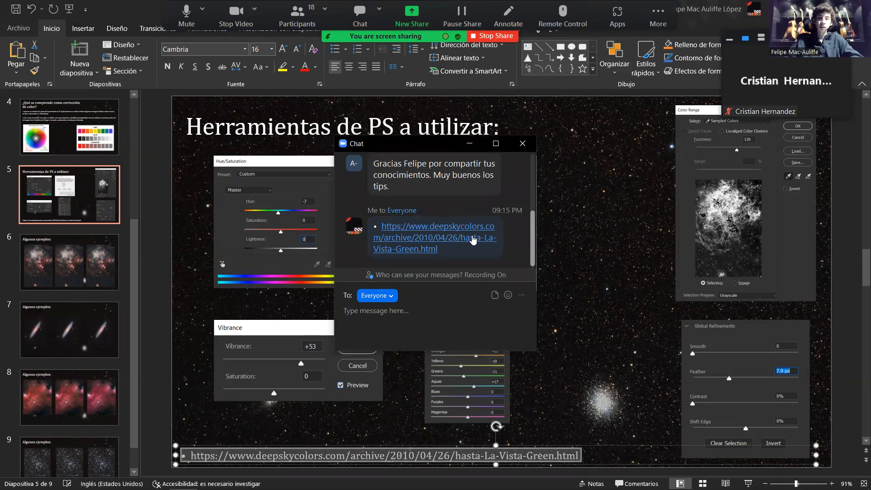
left_click(522, 145)
left_click(657, 17)
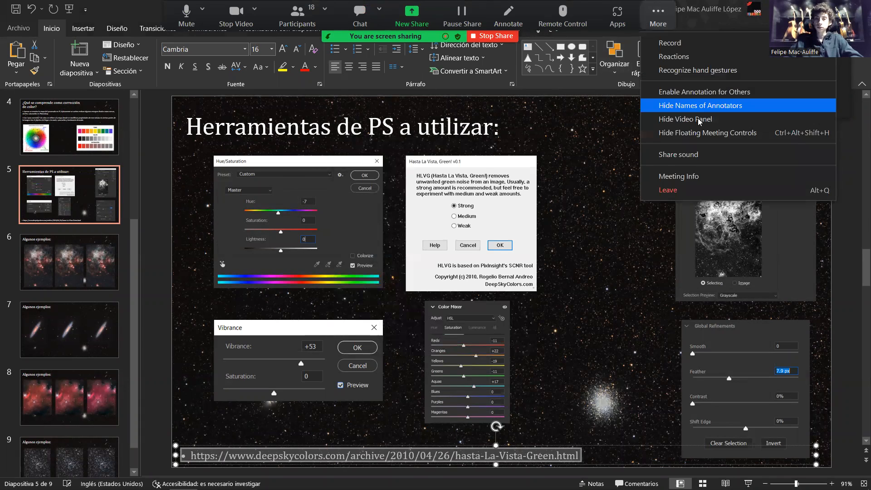
left_click(706, 136)
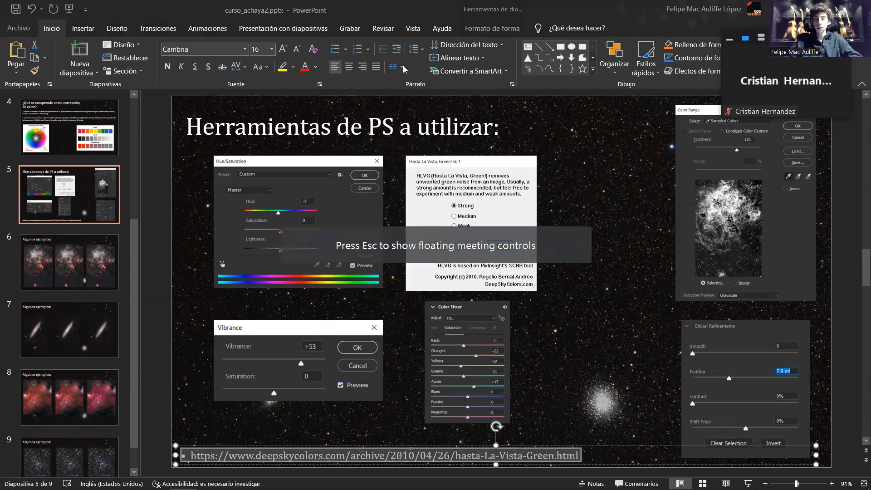
Switch to PixInsight, open the SCNR process to view its green-removal options, and return to Photoshop
key("alt+Tab")
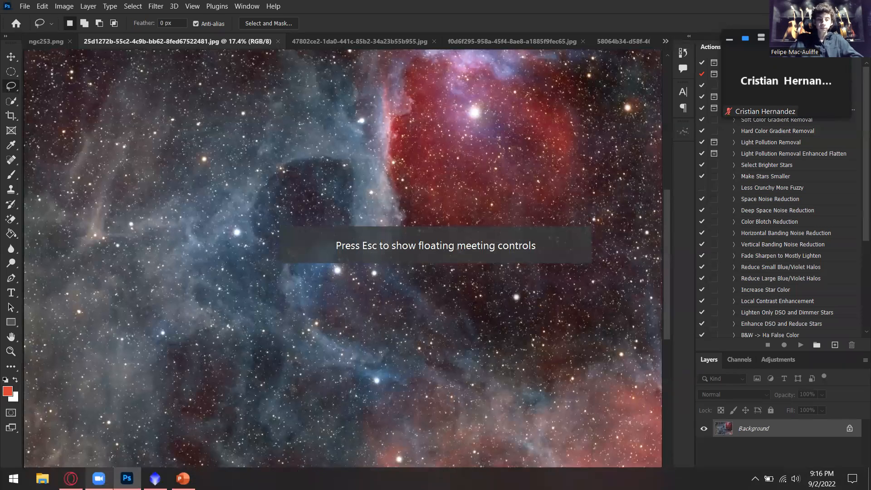
left_click(155, 478)
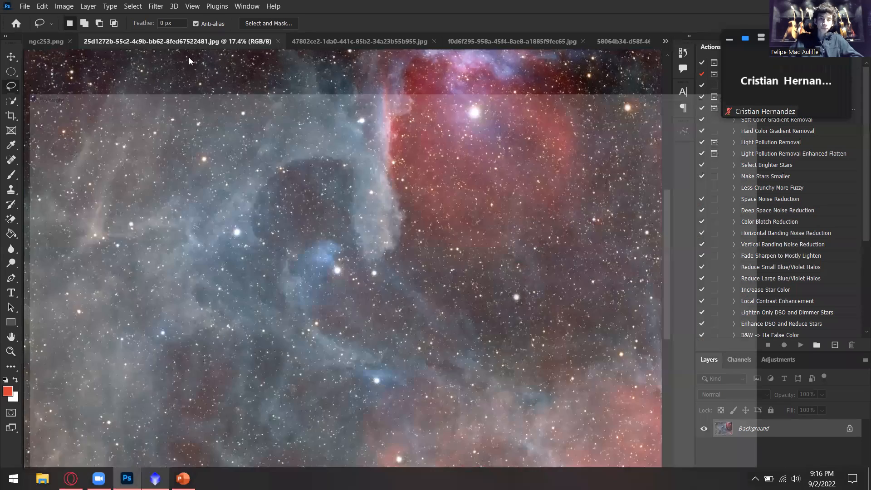
left_click(216, 19)
mouse_move(255, 12)
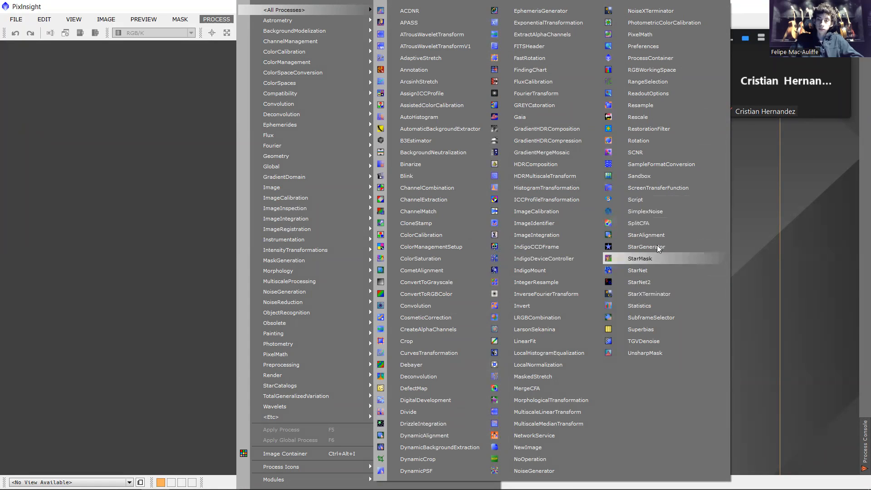
left_click(660, 153)
left_click_drag(574, 82, 591, 85)
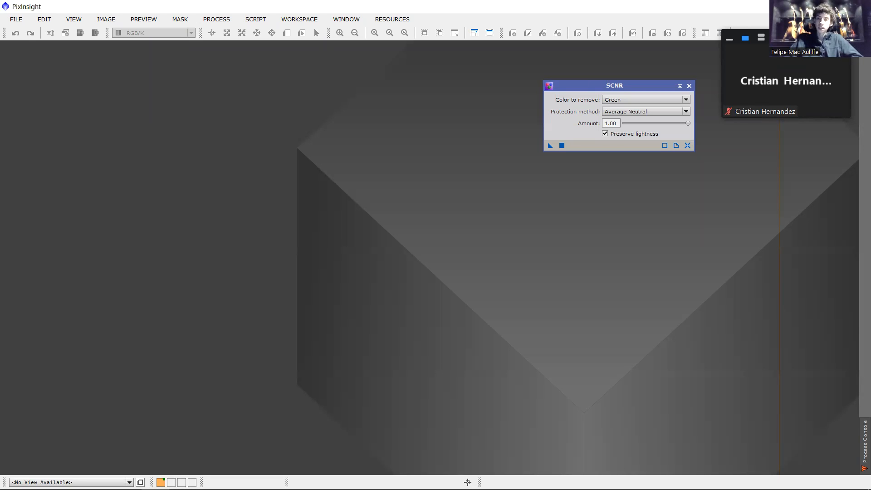
left_click(815, 7)
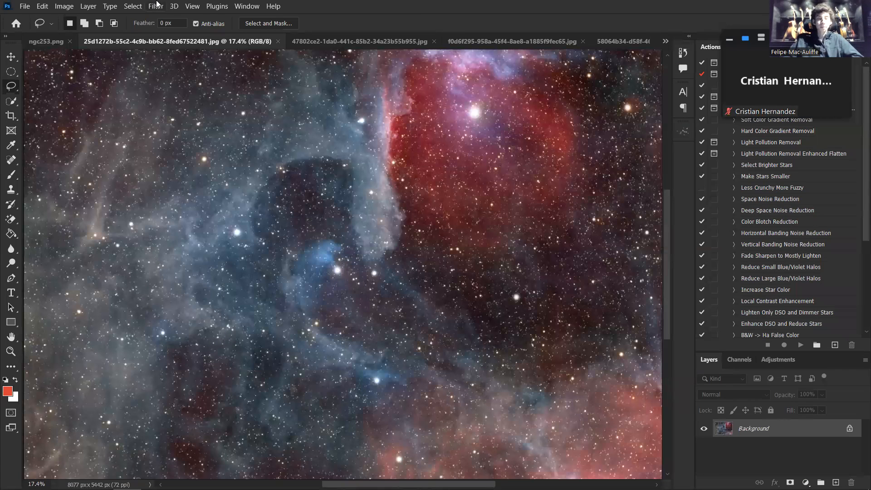
Apply the DeepSkyColors HLVG filter to the nebula image with the Strong amount
left_click(156, 5)
left_click(268, 5)
left_click(156, 6)
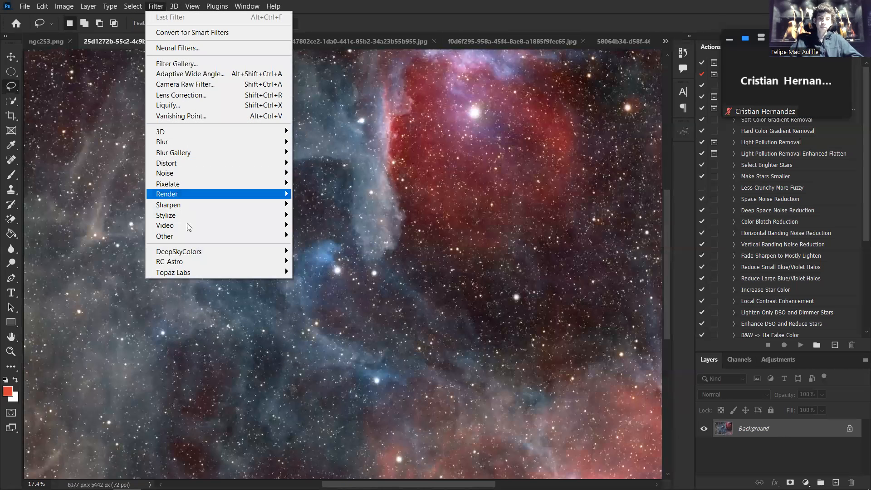
mouse_move(184, 255)
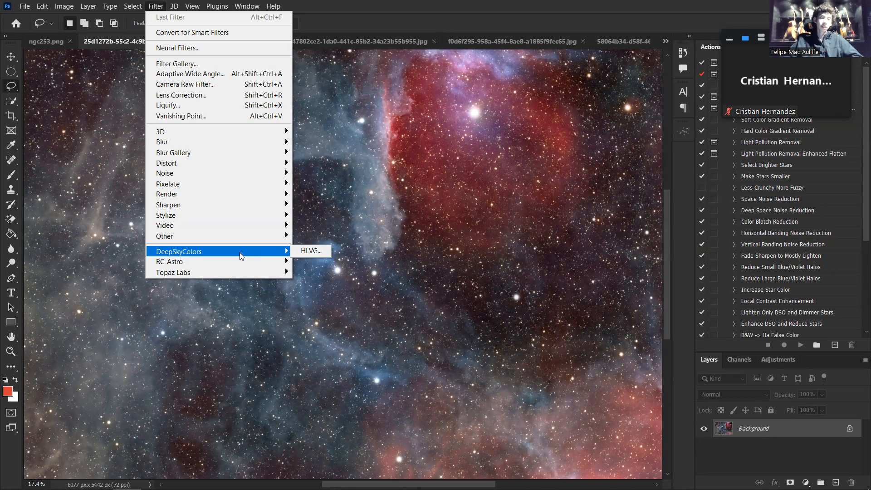
left_click(306, 252)
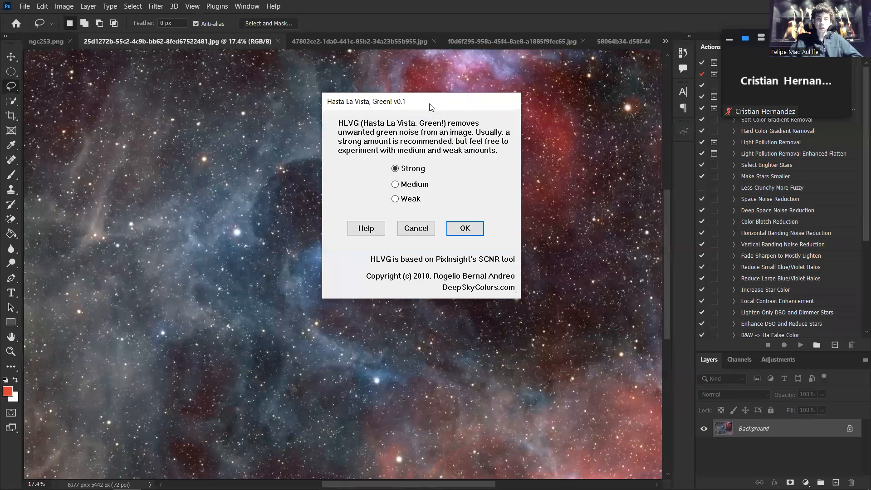
left_click_drag(429, 107, 588, 114)
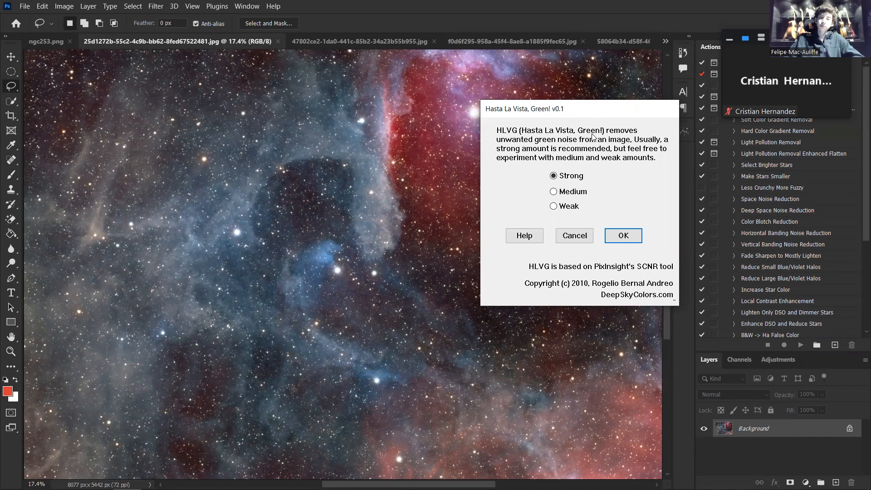
left_click_drag(574, 111, 614, 100)
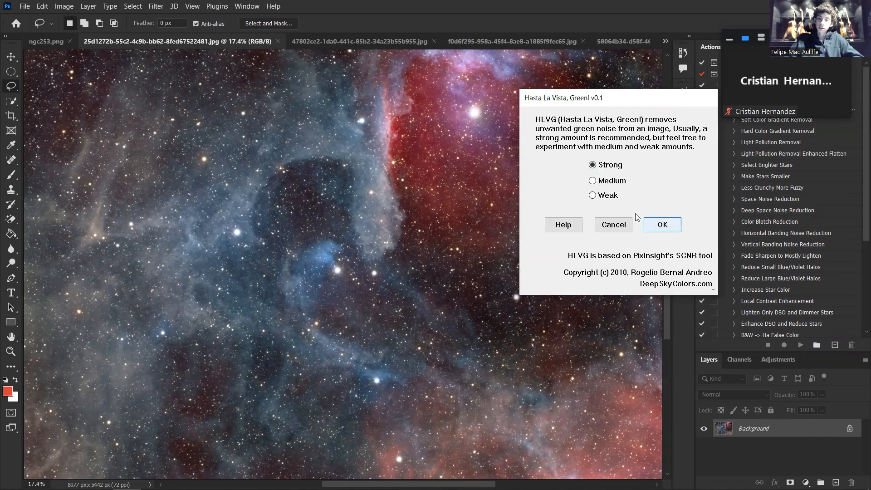
left_click_drag(571, 94, 574, 152)
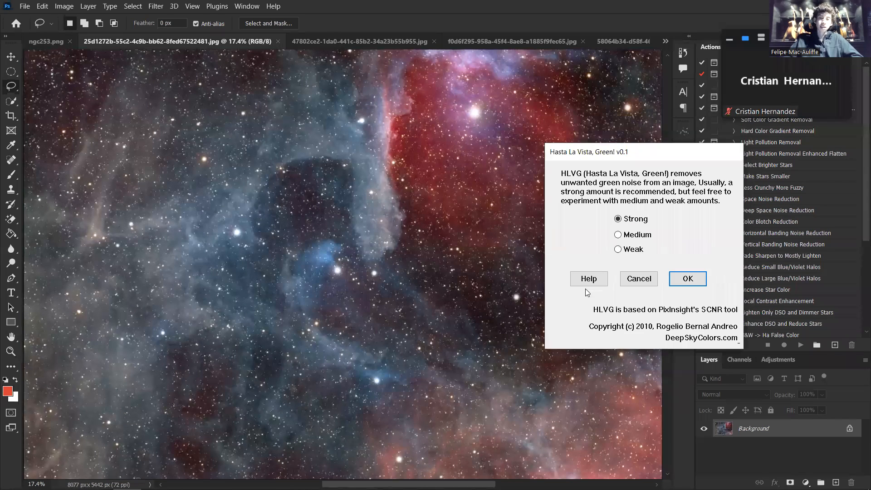
left_click(688, 278)
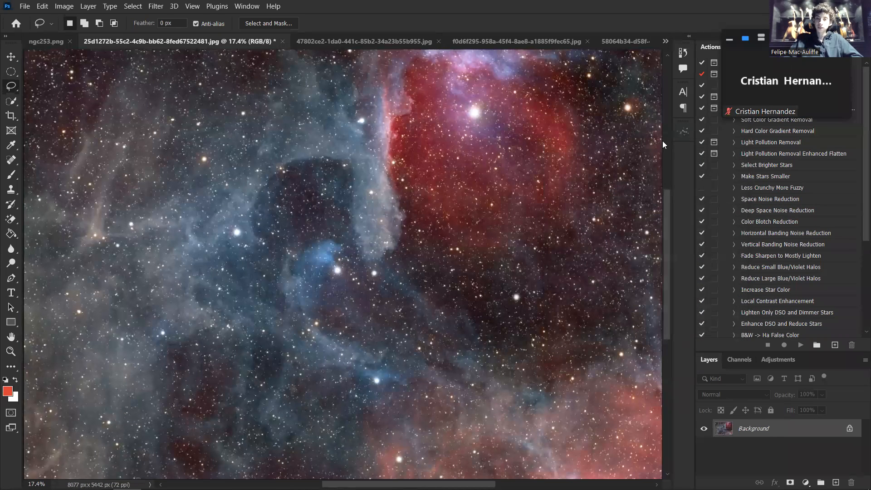
Undo the Strong HLVG filter and inspect the star field near the bright orange star up close
key("v")
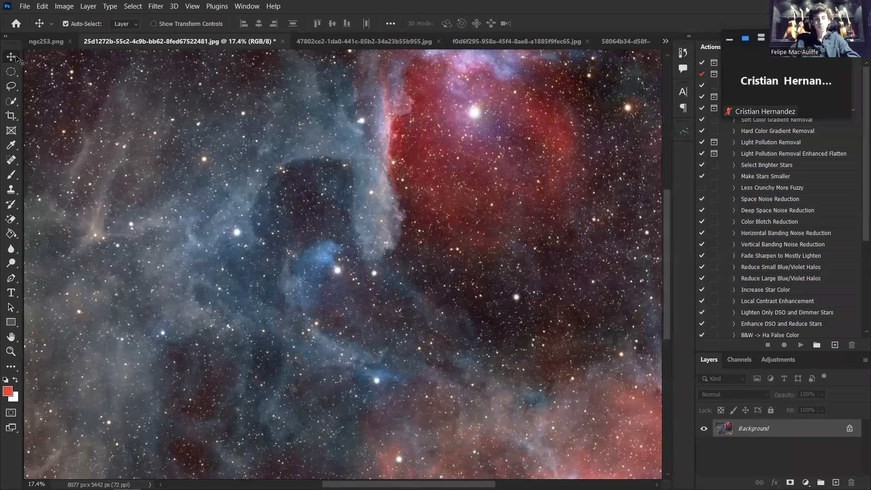
scroll(651, 86, "up", 10)
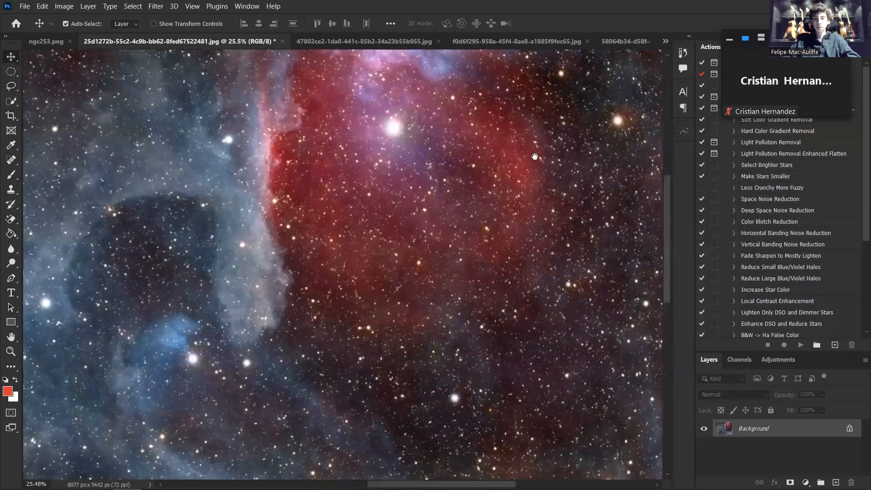
scroll(471, 202, "up", 5)
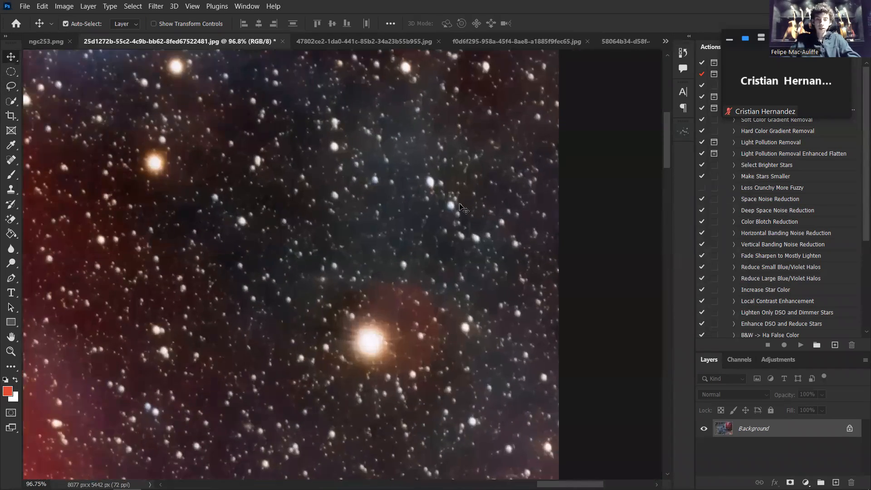
key("ctrl+z")
scroll(392, 210, "up", 5)
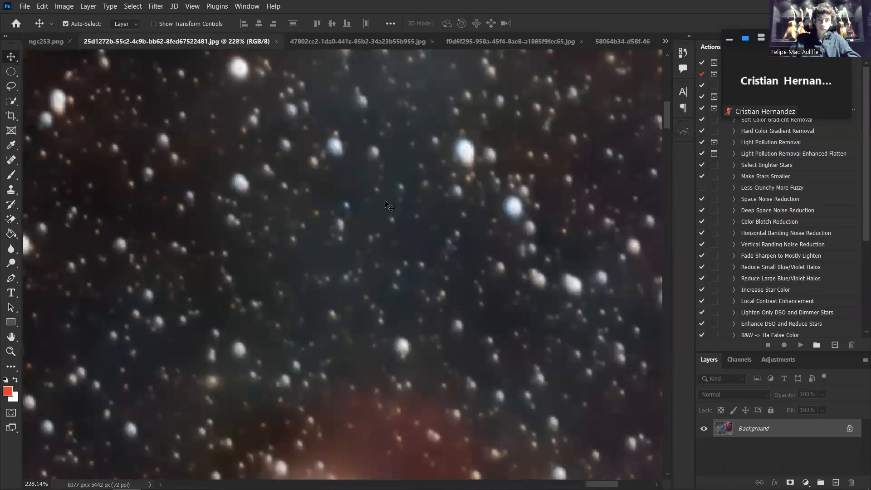
Apply the DeepSkyColors HLVG filter to the nebula image with the Medium amount and inspect the dark background between stars
left_click(155, 5)
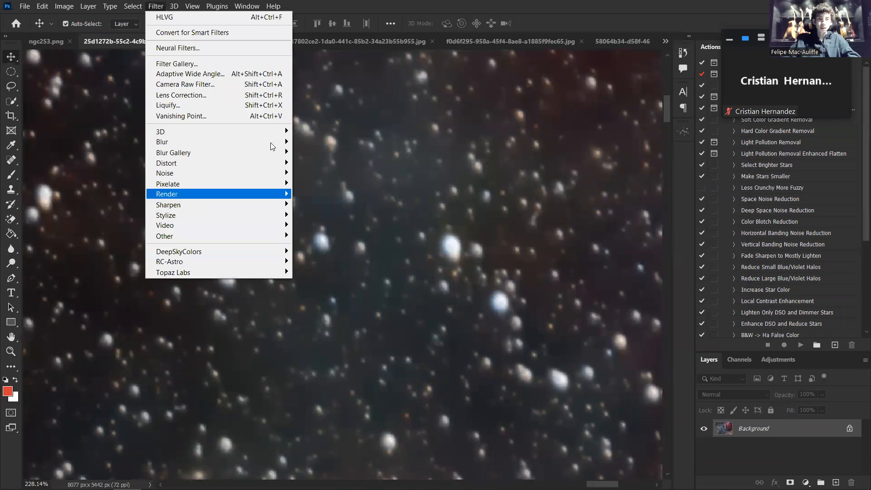
mouse_move(262, 247)
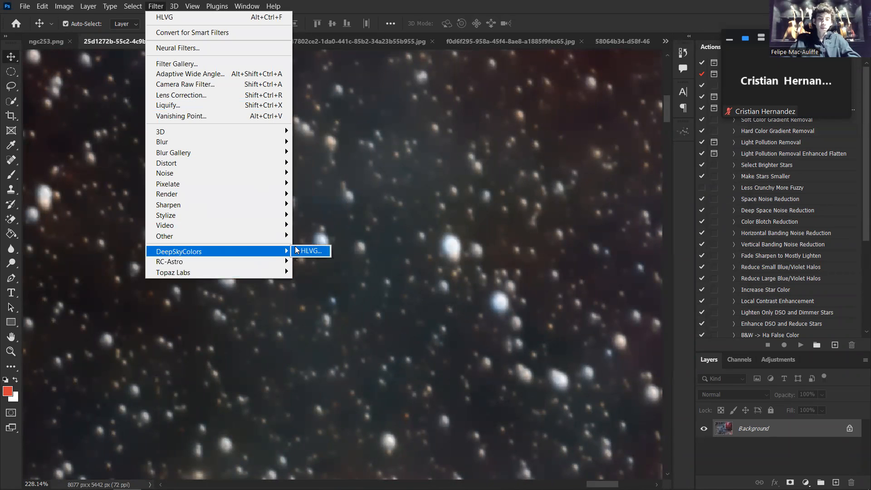
left_click(311, 250)
left_click_drag(420, 102, 649, 107)
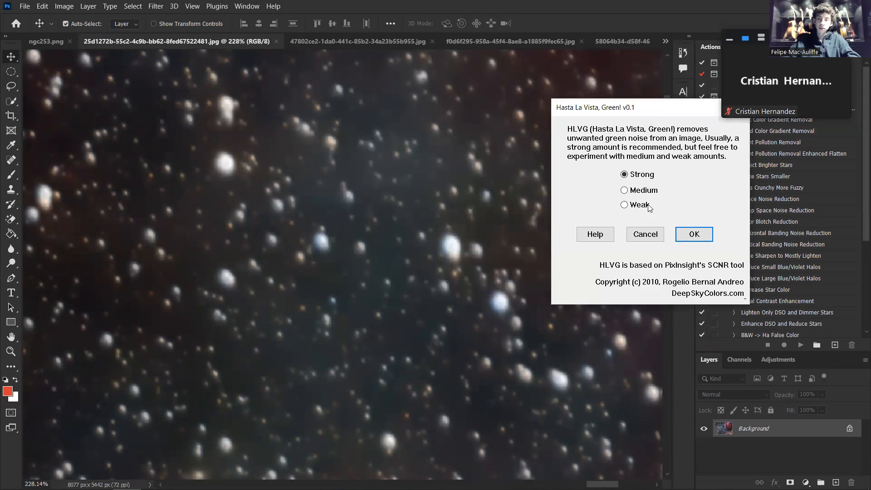
left_click(644, 192)
left_click(693, 233)
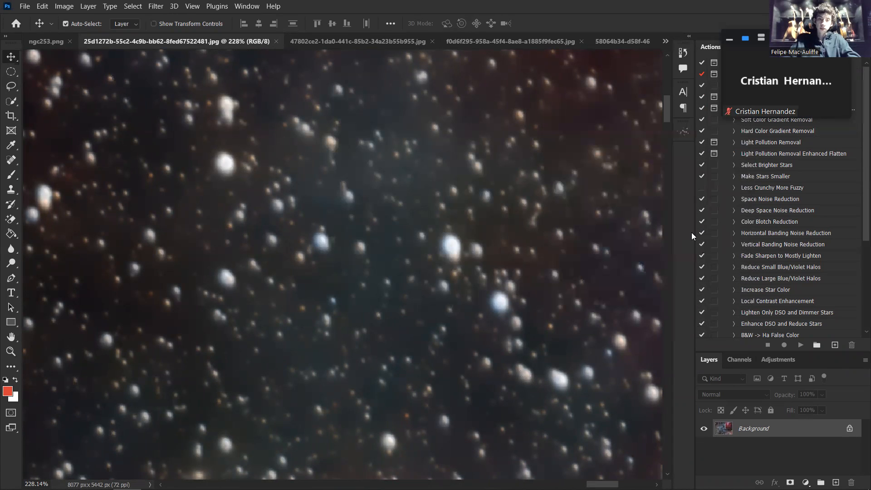
scroll(389, 227, "up", 5)
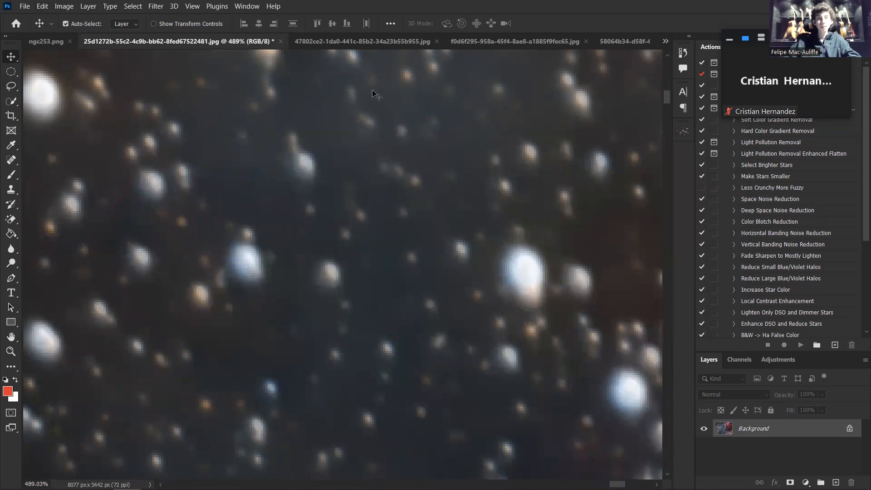
Undo the Medium HLVG filter and apply it again with the Strong amount
left_click(43, 6)
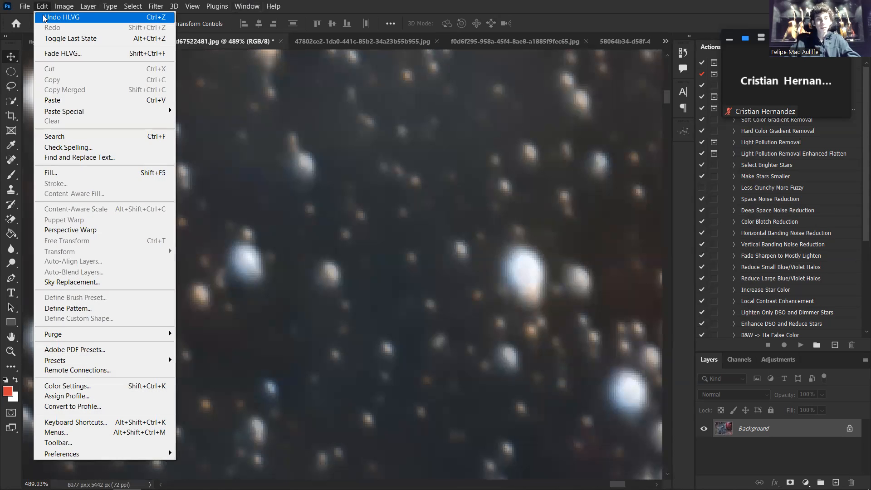
left_click(44, 18)
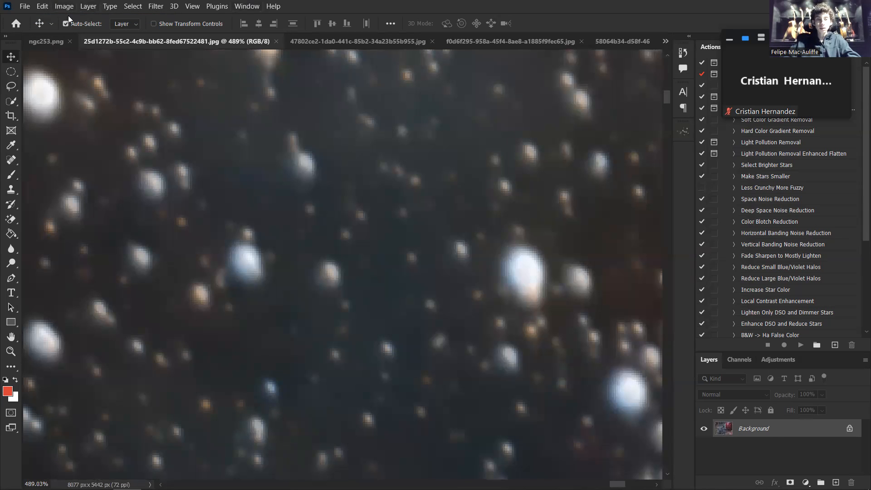
left_click(44, 6)
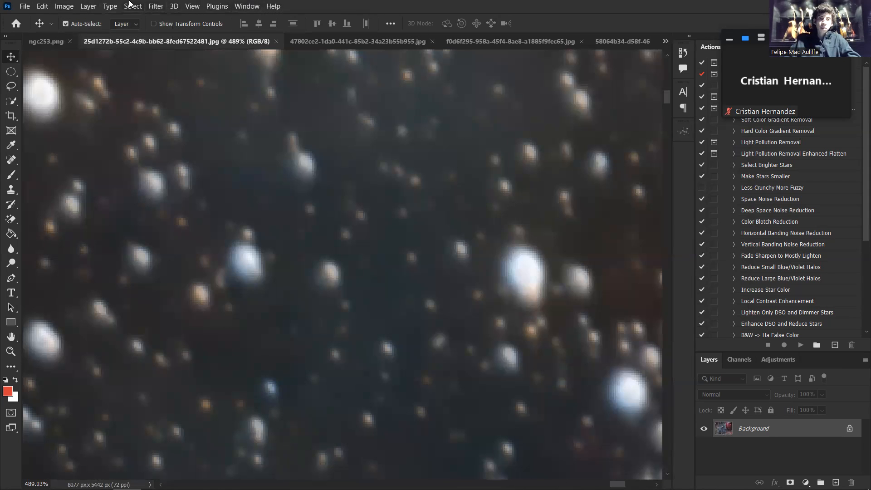
left_click(154, 6)
mouse_move(235, 251)
left_click(307, 249)
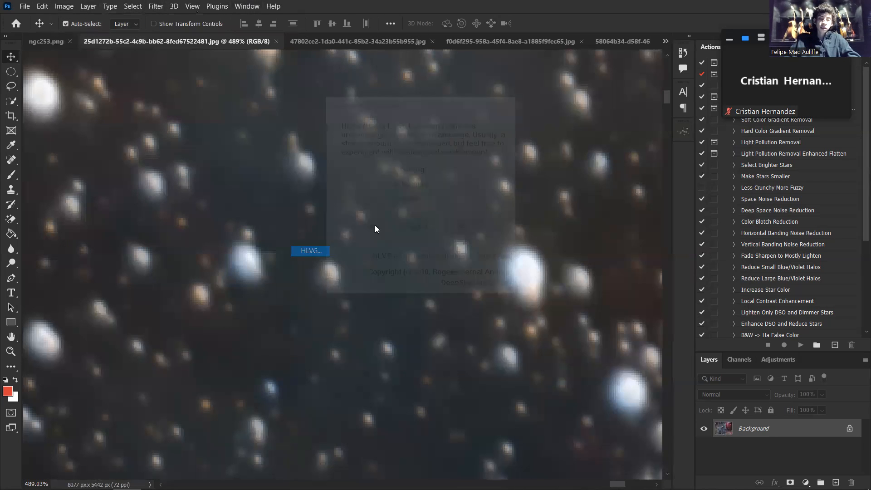
left_click_drag(442, 101, 735, 129)
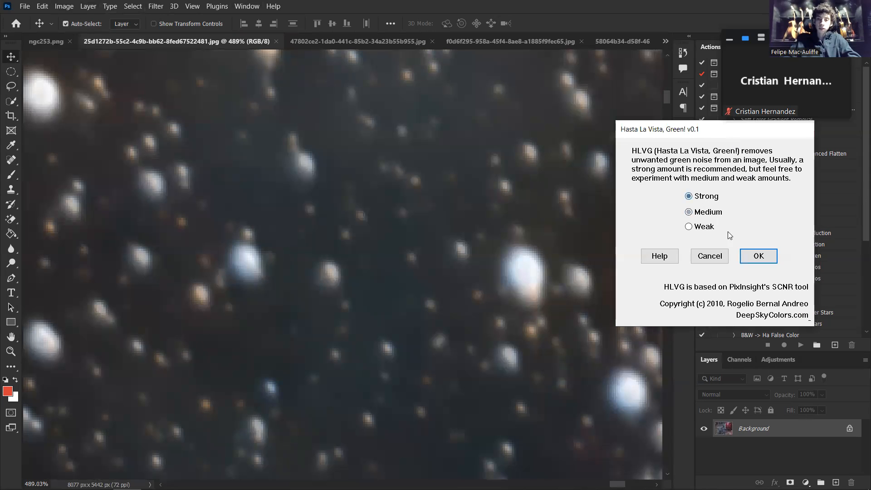
left_click(751, 257)
scroll(444, 226, "down", 3)
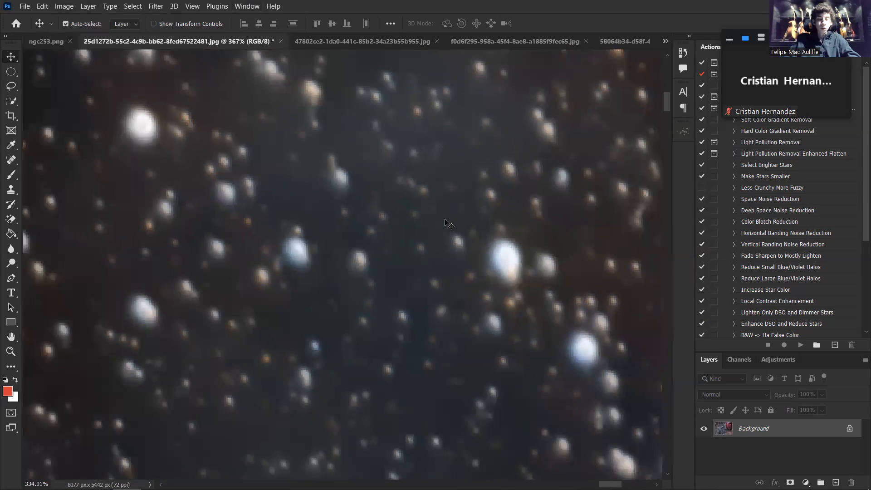
scroll(443, 220, "up", 5)
scroll(415, 181, "down", 6)
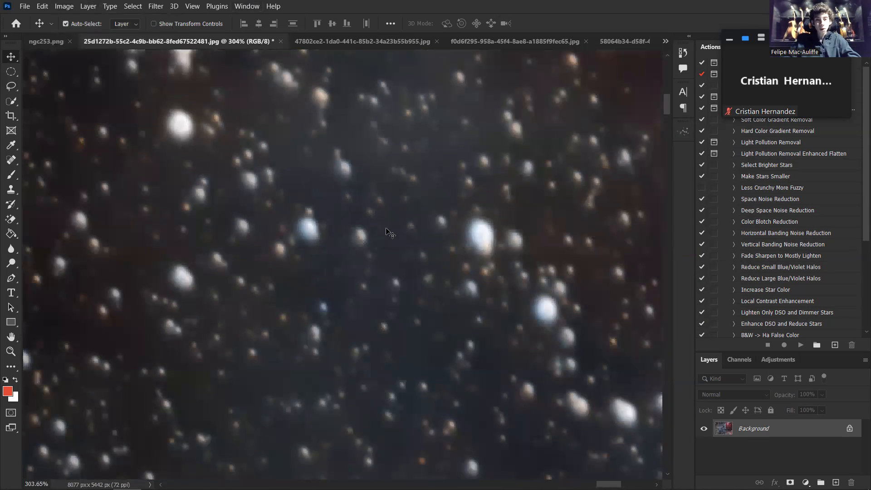
scroll(367, 225, "up", 5)
Undo and redo the Strong HLVG filter to compare the background before and after, finishing with the filter undone
key("ctrl+z")
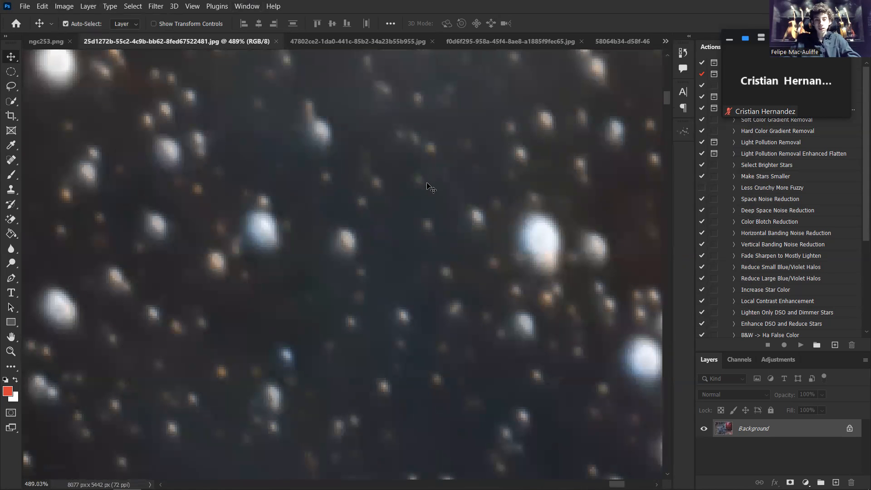
key("ctrl+shift+z")
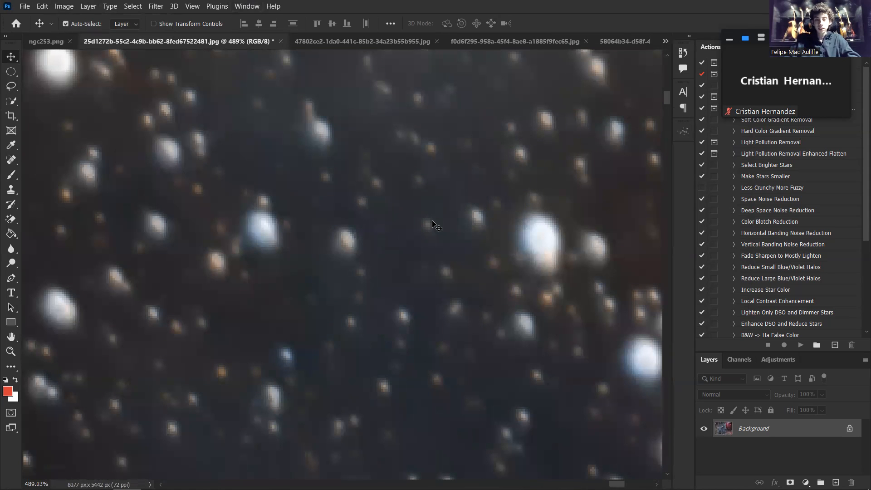
scroll(430, 224, "down", 8)
scroll(430, 225, "down", 5)
key("ctrl+z")
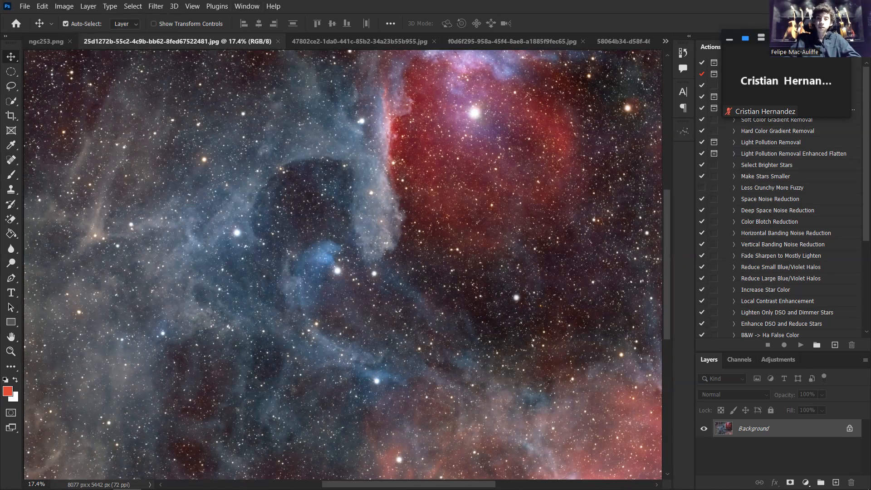
scroll(603, 89, "up", 5)
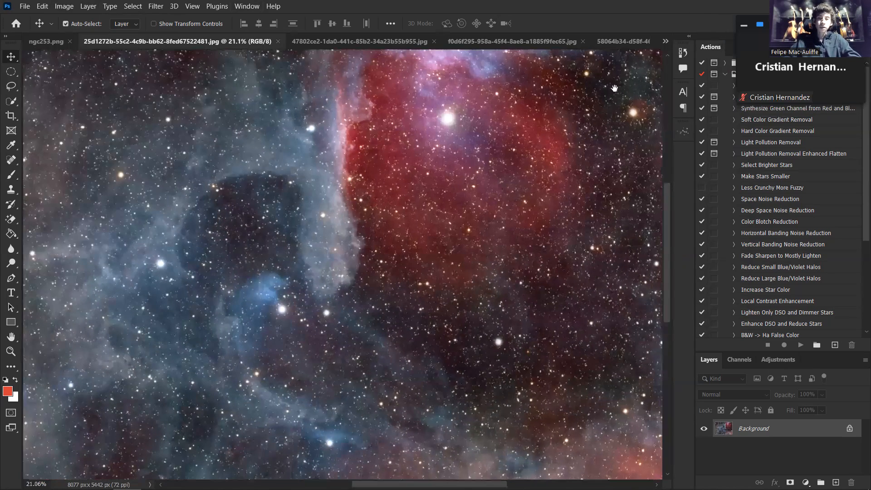
scroll(380, 199, "up", 5)
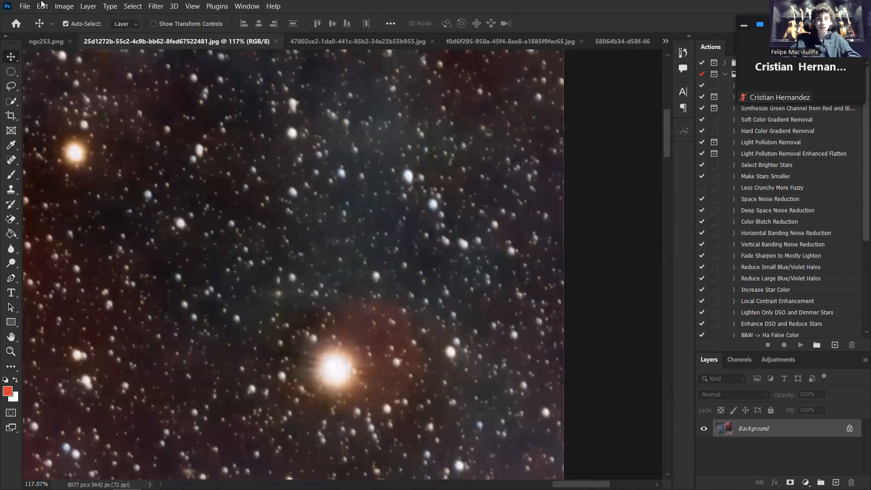
left_click(155, 6)
mouse_move(289, 249)
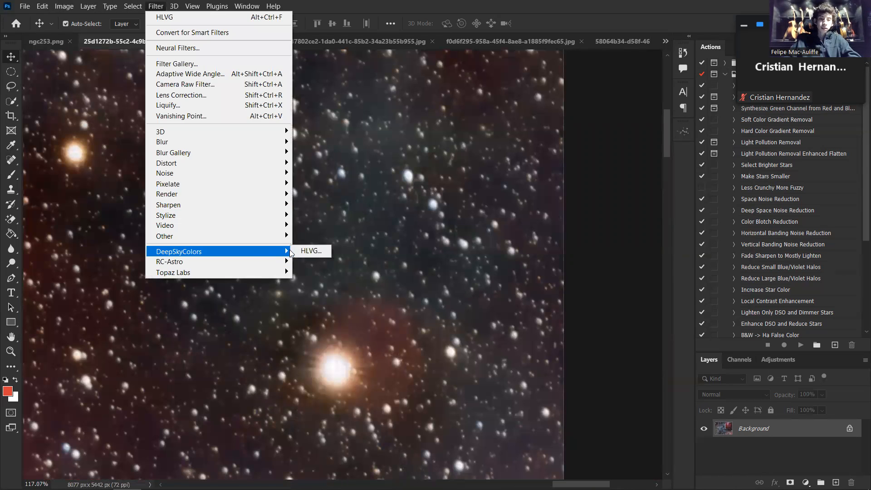
left_click(429, 4)
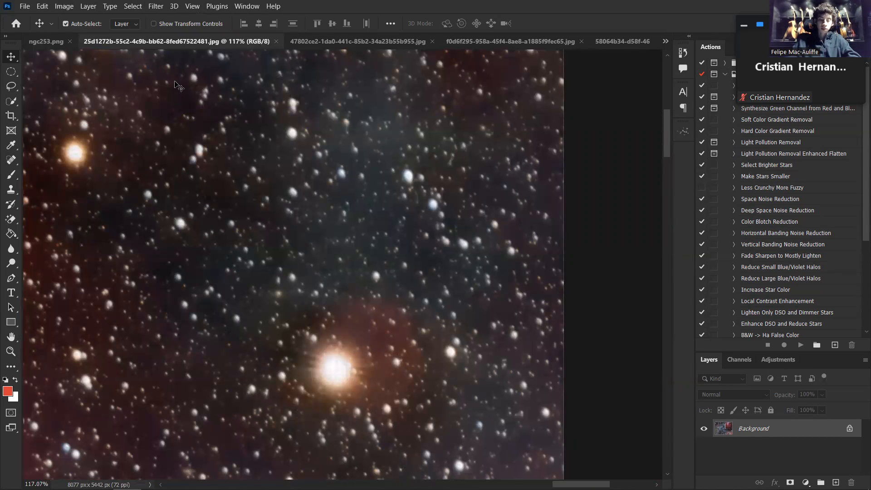
Raise the green channel midtones with Levels to give the nebula image a strong green cast
key("ctrl+l")
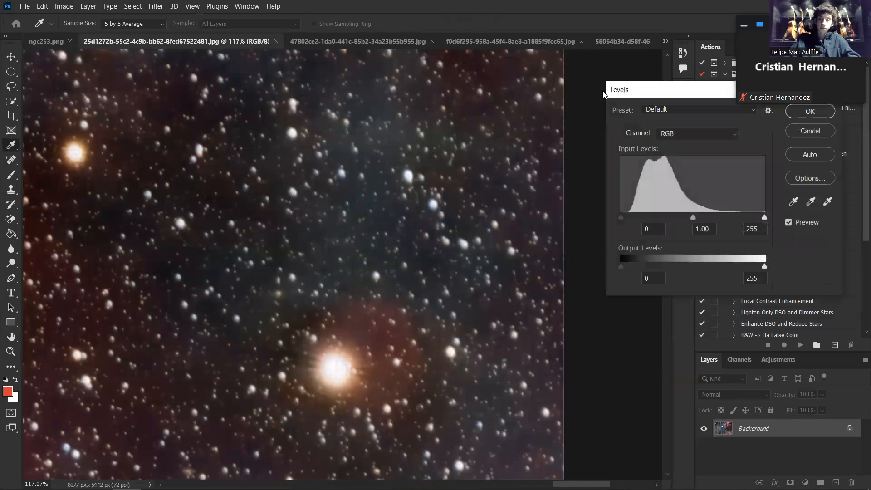
left_click(628, 153)
left_click(616, 184)
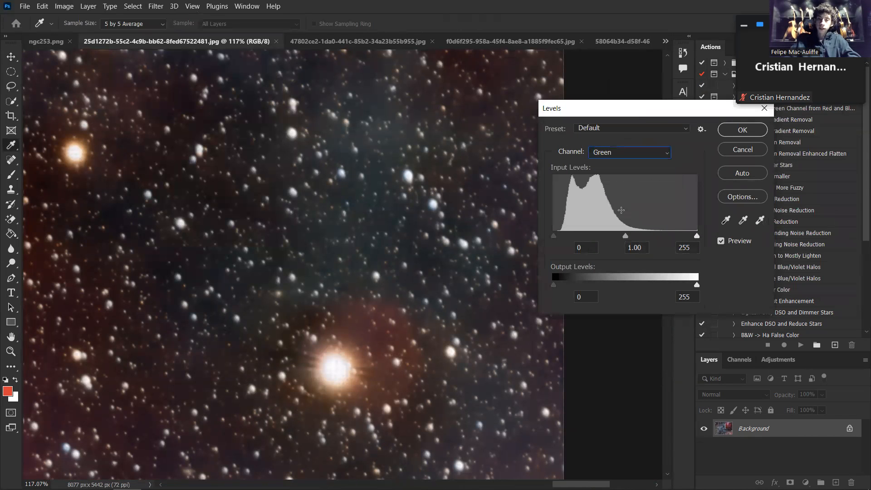
left_click_drag(625, 236, 616, 237)
left_click(760, 132)
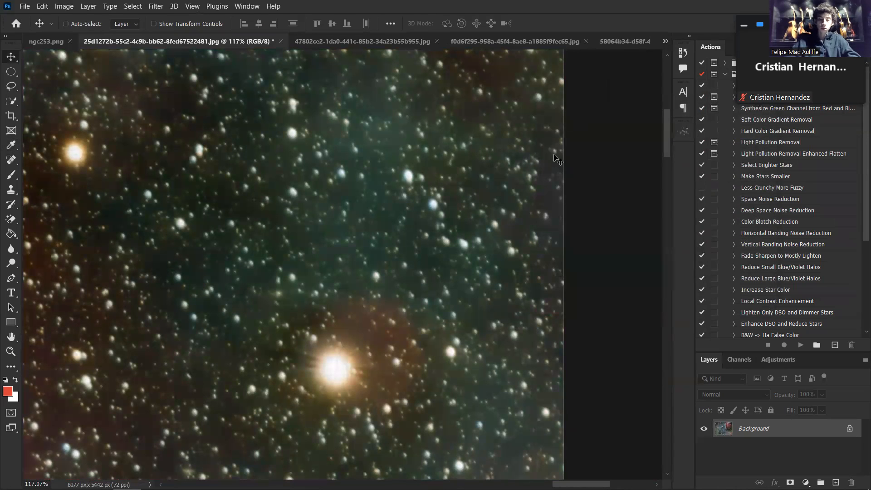
Fit the whole image in view and remove the green cast with the HLVG filter at the Strong amount
key("ctrl+0")
left_click(156, 6)
mouse_move(215, 251)
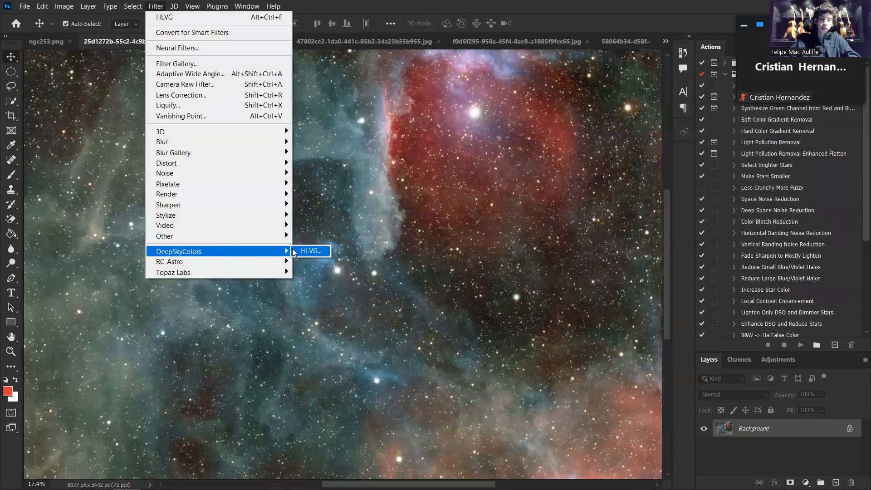
left_click(317, 250)
left_click(464, 229)
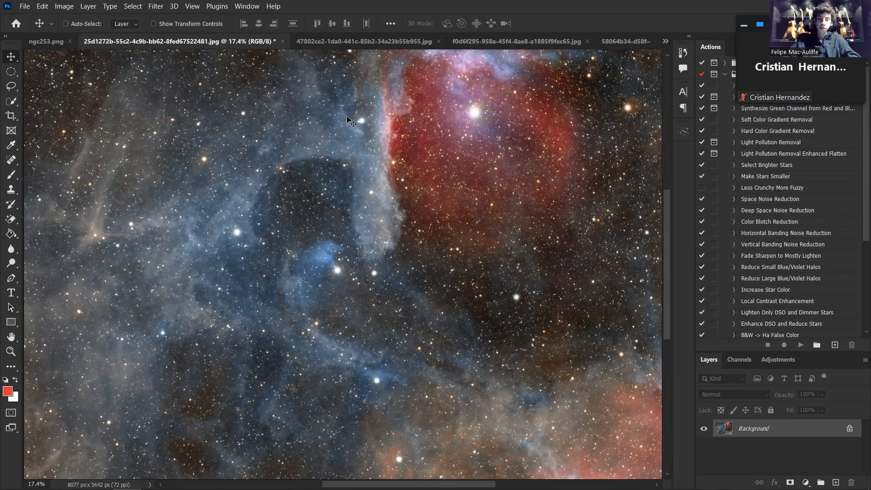
Return to the green-tinted image and apply the HLVG filter with the Medium amount for comparison
left_click(155, 6)
mouse_move(250, 251)
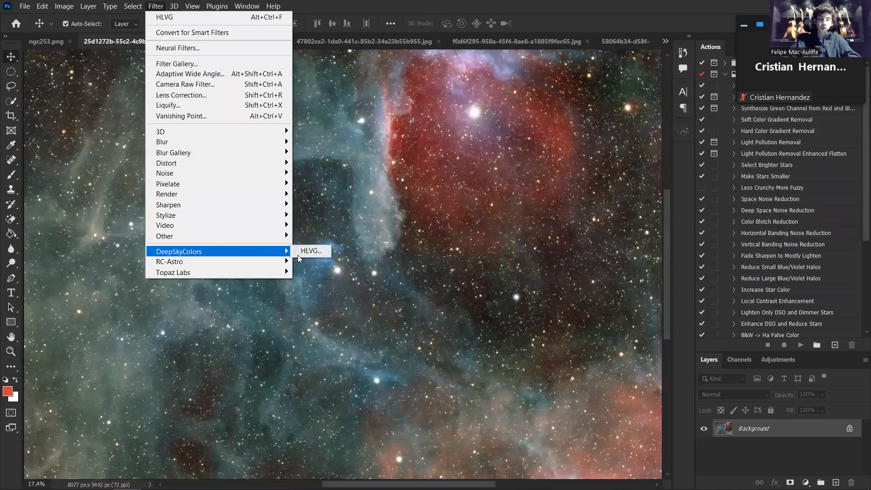
left_click(311, 251)
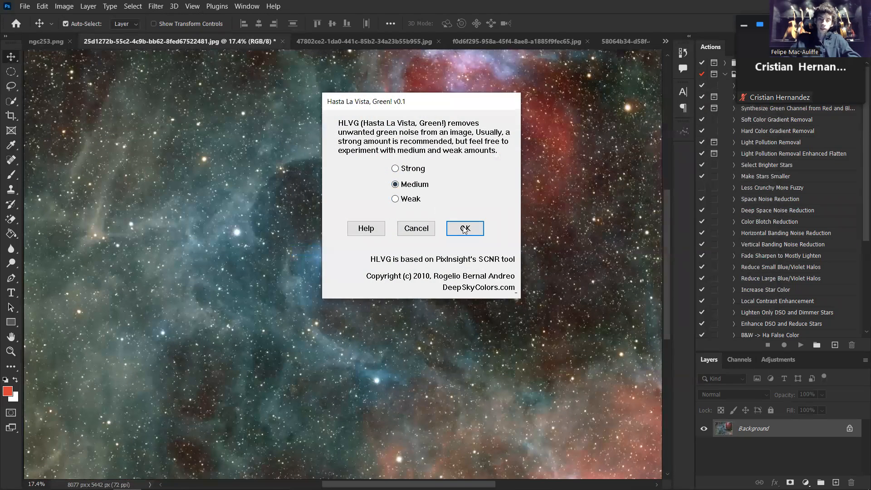
left_click(465, 228)
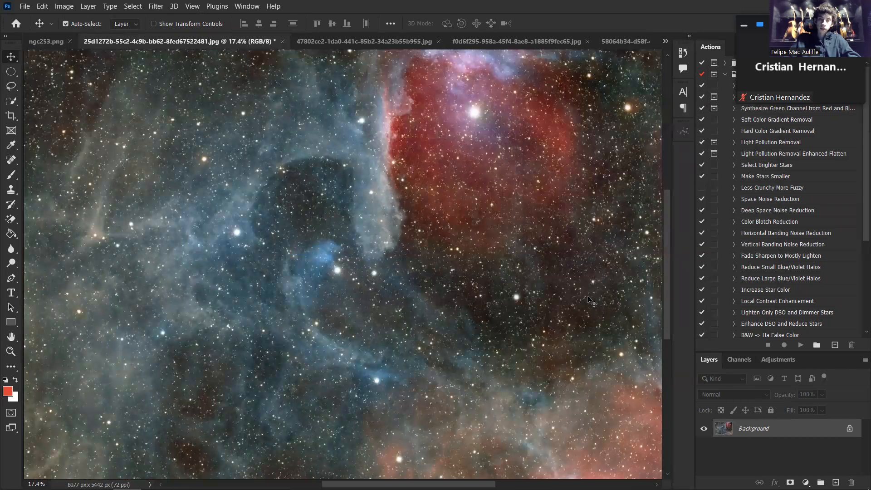
Restore the green-tinted image again and apply the HLVG filter with the Weak amount
left_click(155, 6)
left_click(305, 251)
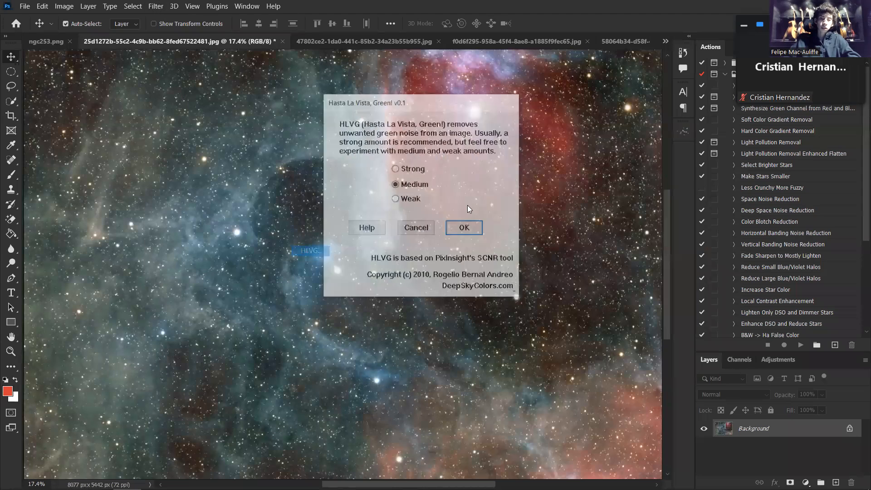
left_click(416, 203)
left_click(465, 227)
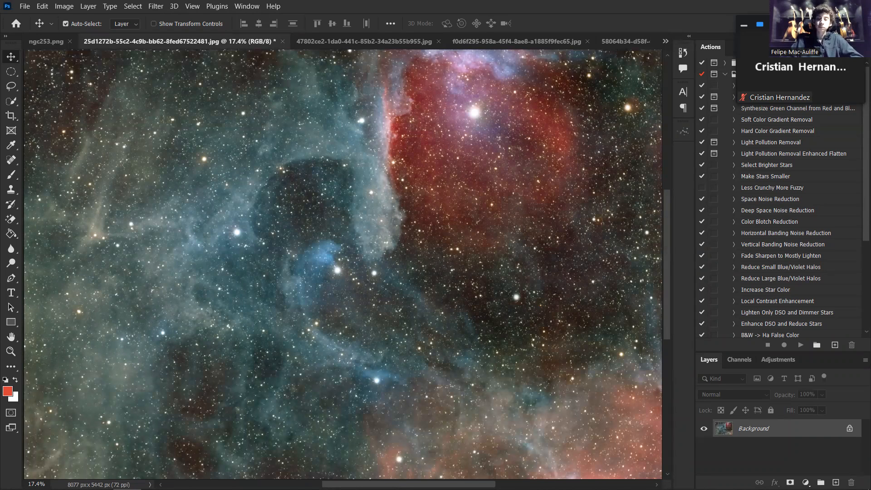
Undo the HLVG and green Levels test edits on the nebula image
key("ctrl+z")
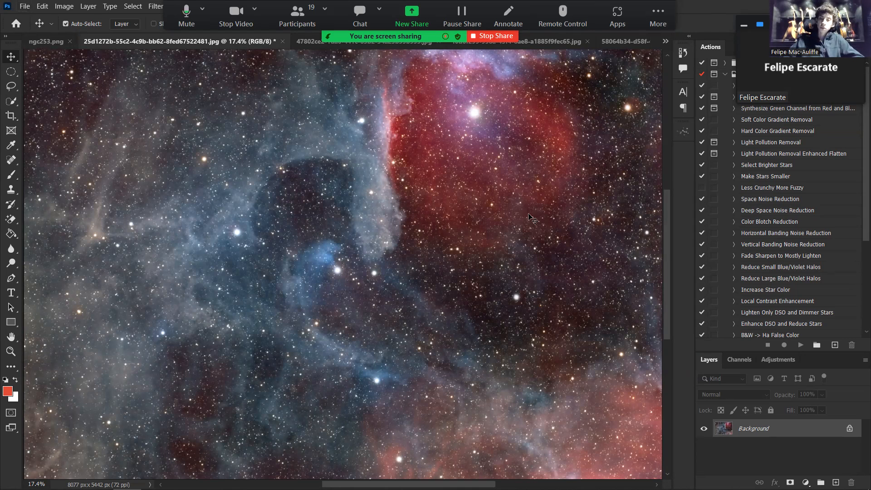
mouse_move(155, 478)
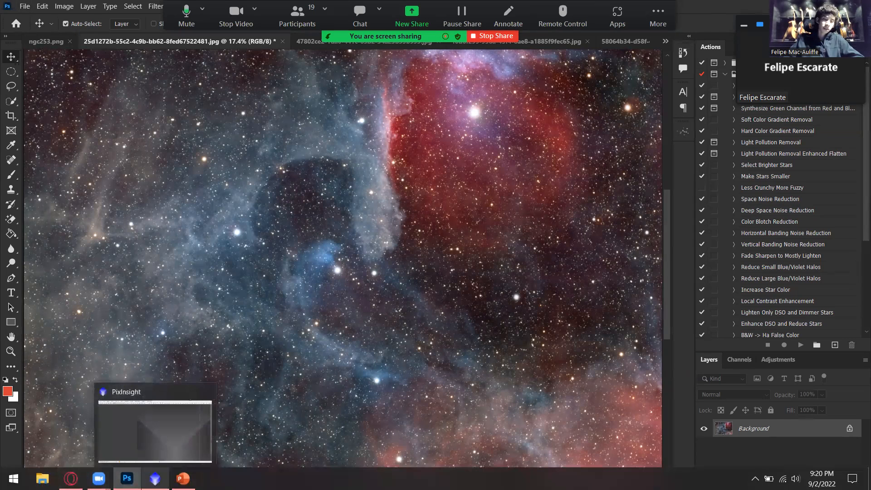
left_click(20, 5)
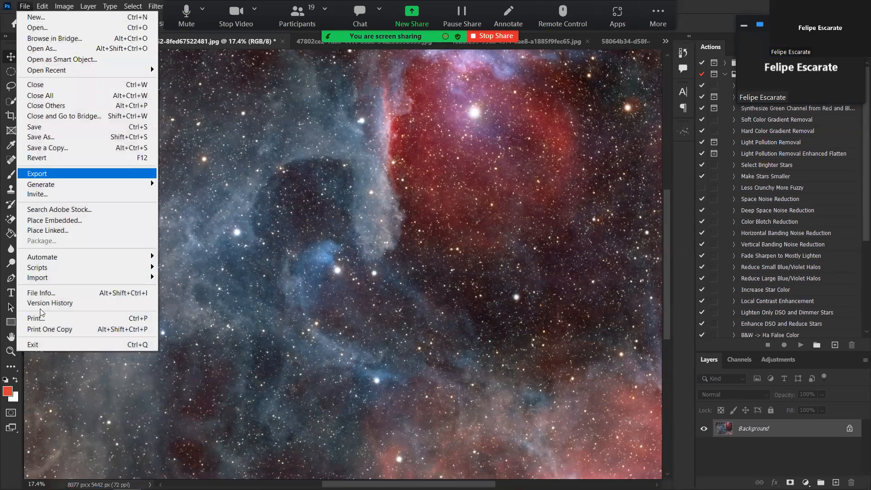
left_click(720, 4)
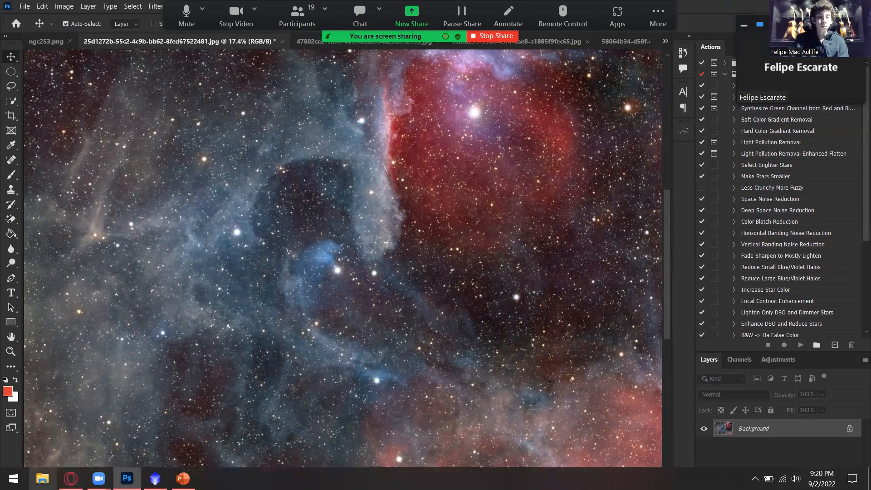
Hide the video panel and the floating meeting controls of the screen-sharing session
left_click(658, 17)
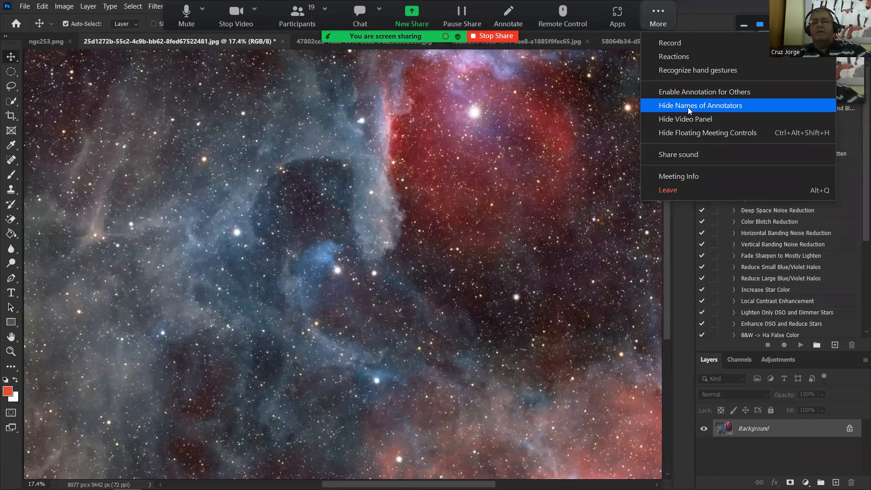
left_click(687, 107)
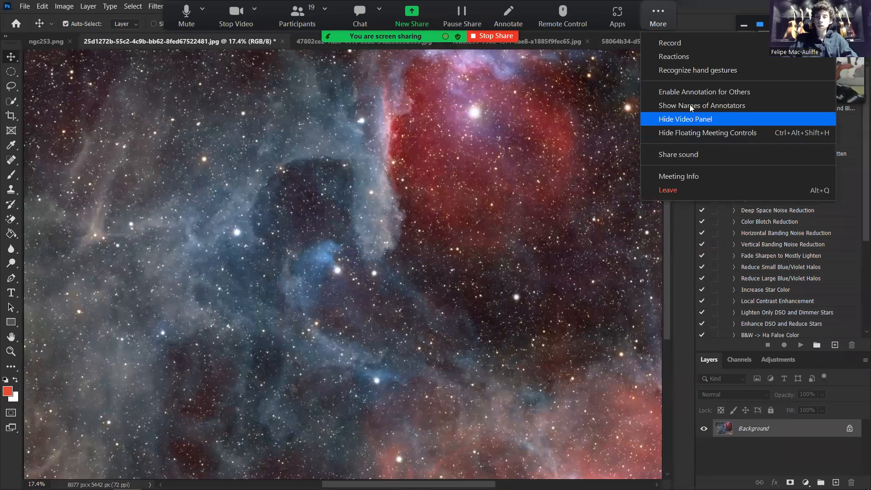
left_click(689, 105)
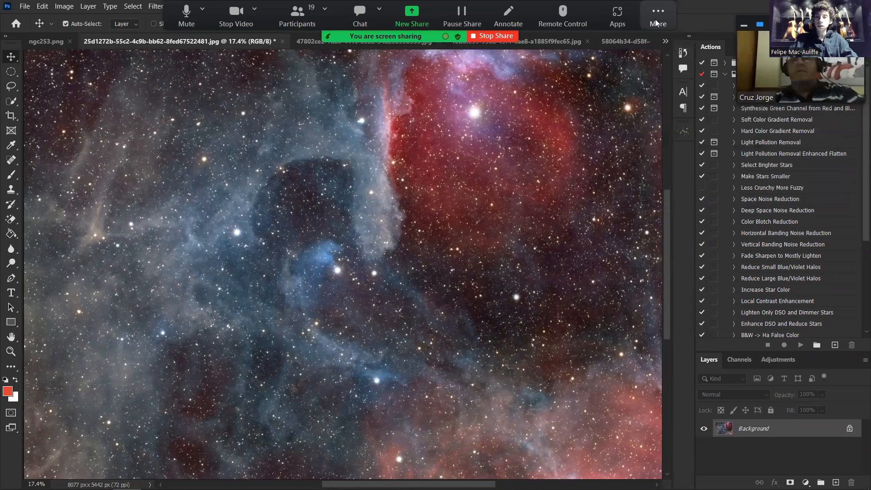
left_click(701, 121)
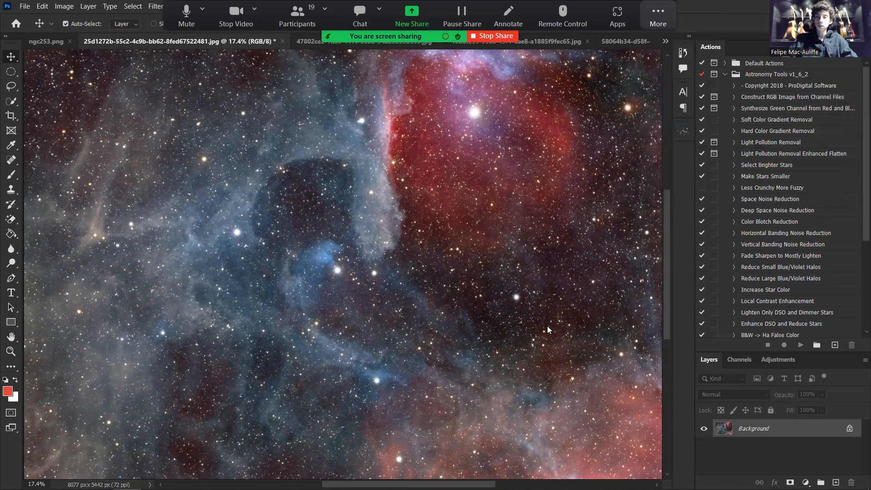
left_click(659, 17)
left_click(697, 135)
Switch to PixInsight and open m31_r.xisf from the align folder inside the m31 folder
left_click(154, 478)
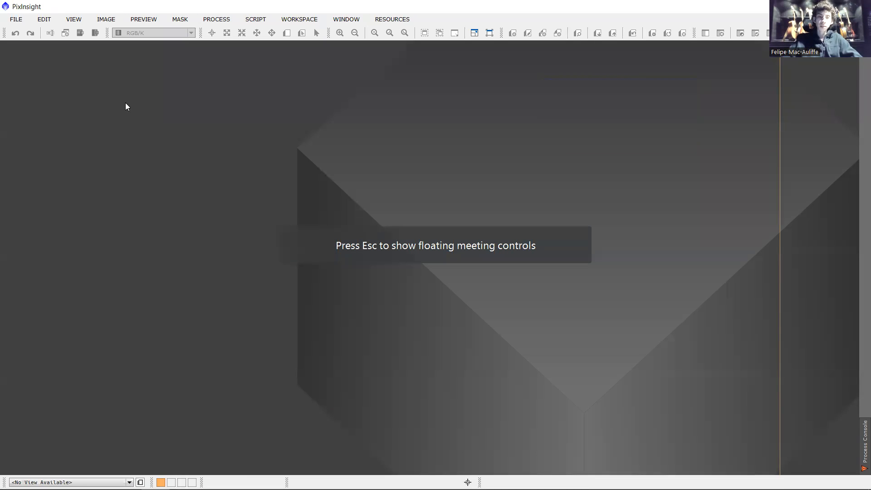
key("ctrl+o")
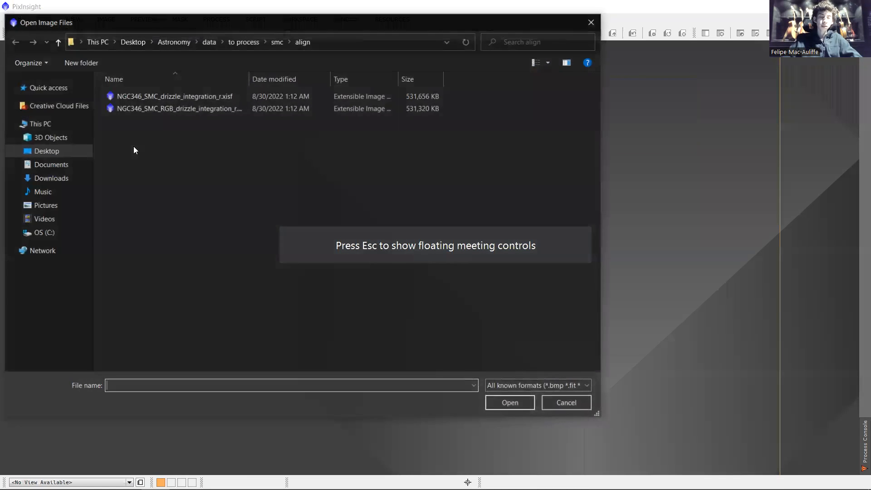
left_click(240, 41)
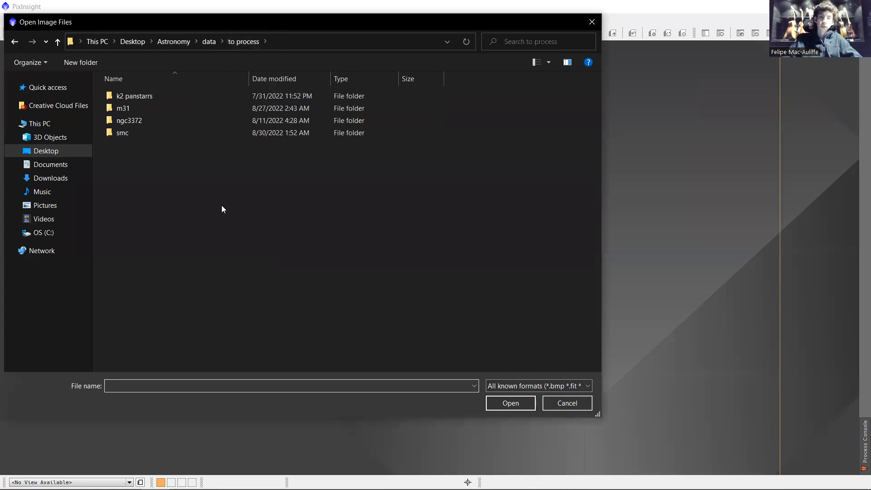
double_click(153, 107)
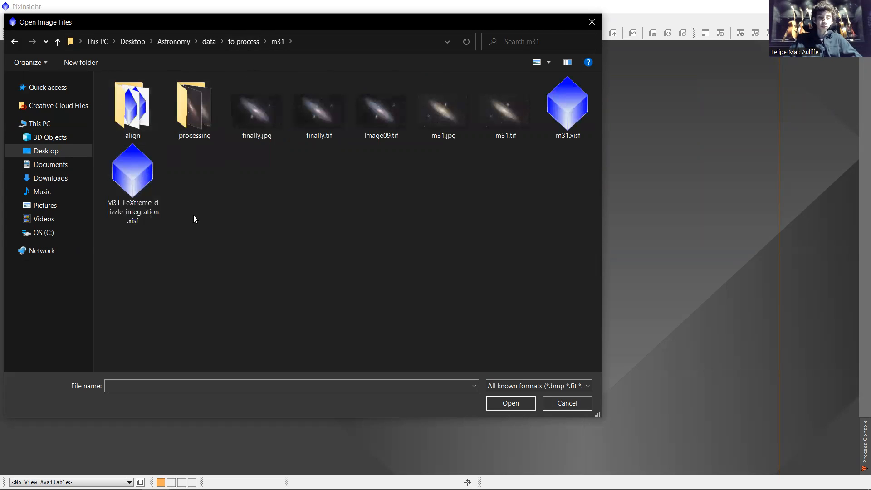
double_click(133, 108)
key("alt+Left")
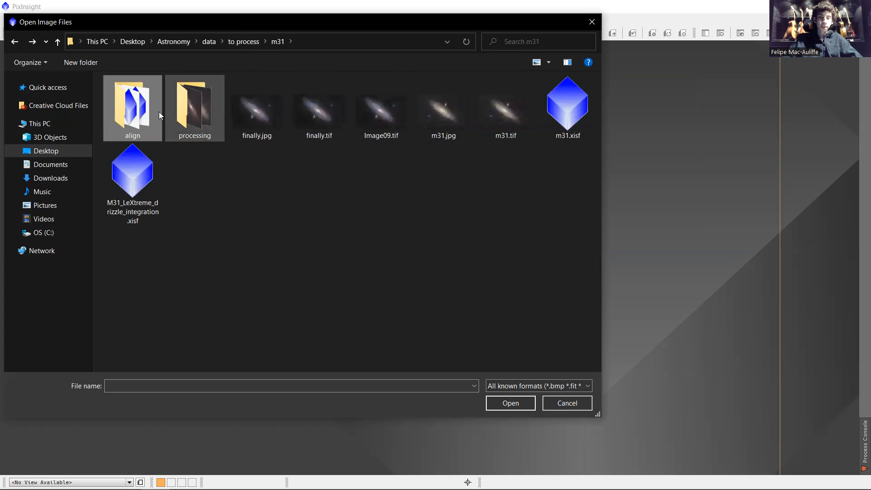
double_click(129, 107)
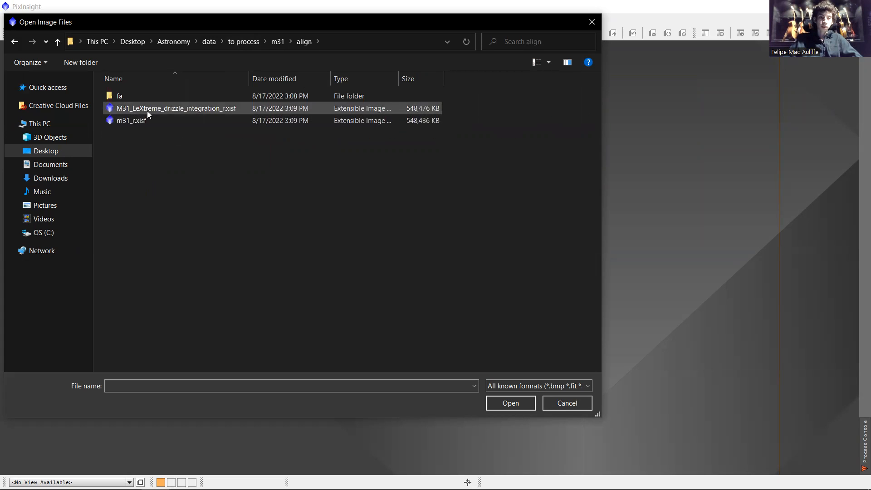
double_click(131, 120)
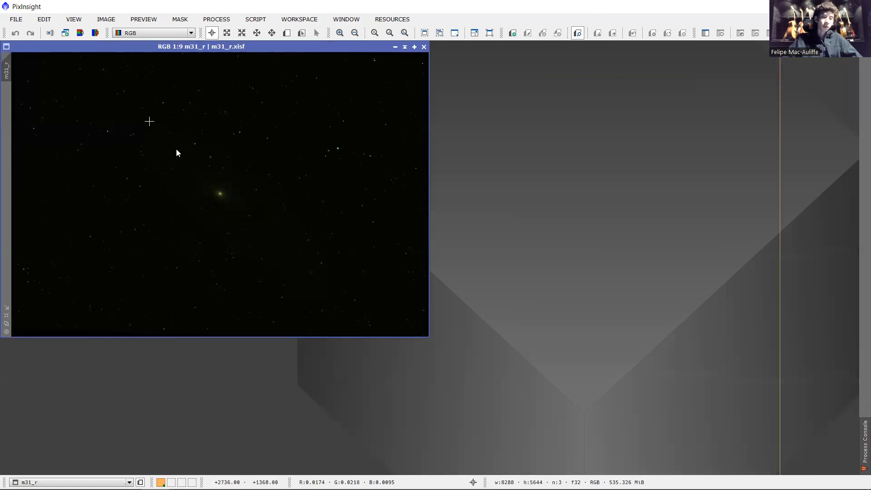
Enlarge the m31_r image view and apply an automatic screen stretch to reveal the galaxy
right_click(176, 153)
left_click(230, 355)
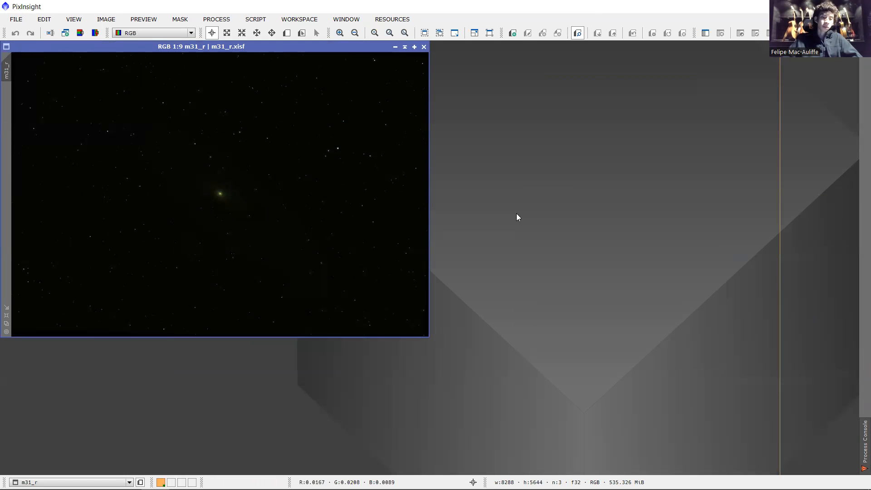
right_click(812, 97)
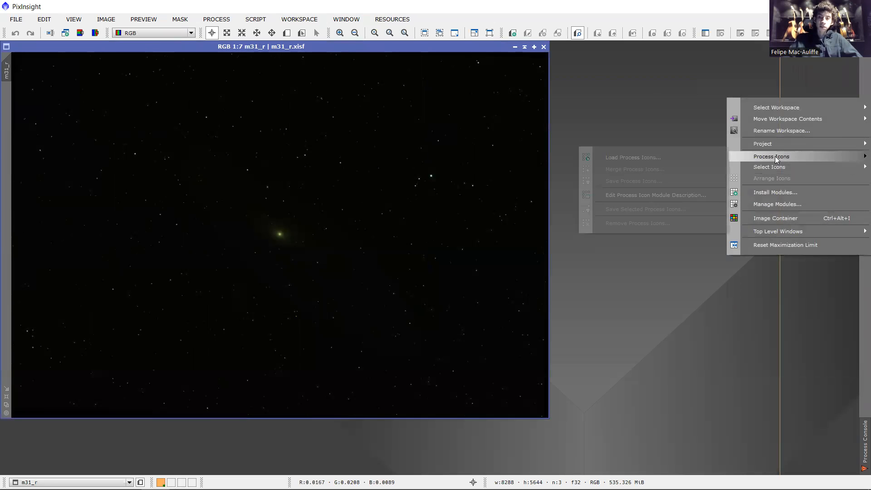
left_click(791, 61)
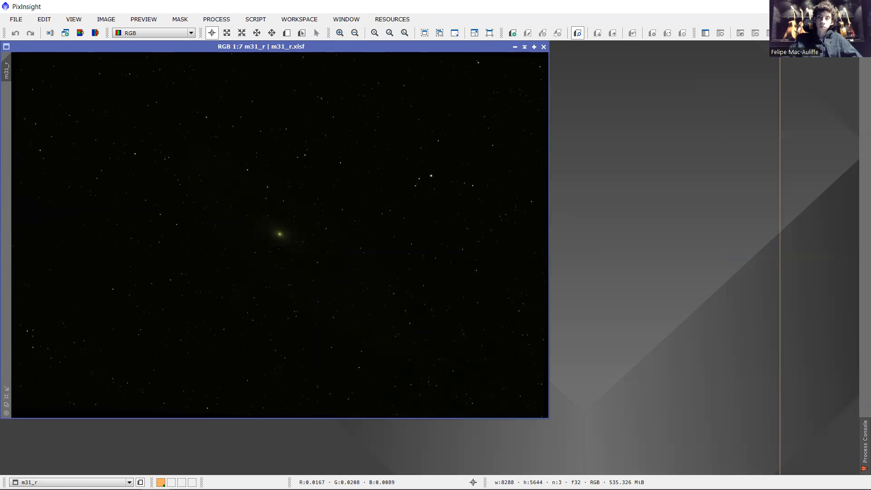
key("ctrl+a")
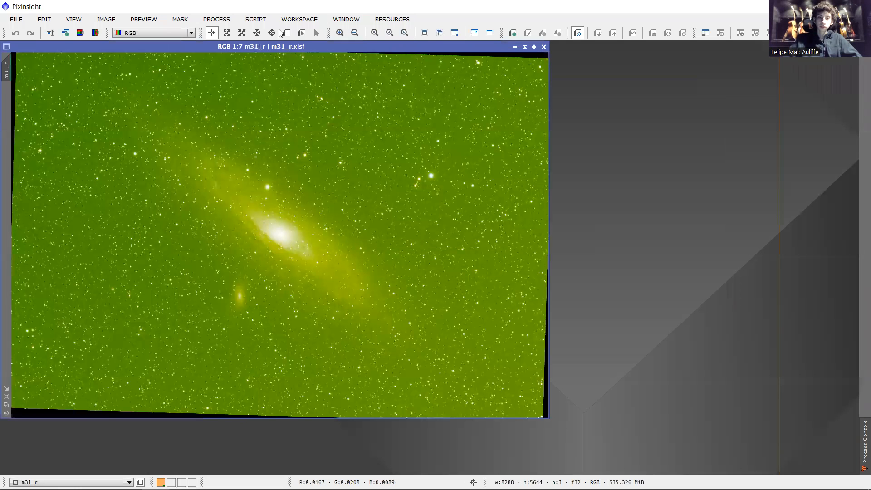
Stretch the m31_r image with the EZ Soft Stretch script, keeping its preset target median and expand low values
left_click(260, 23)
left_click(753, 121)
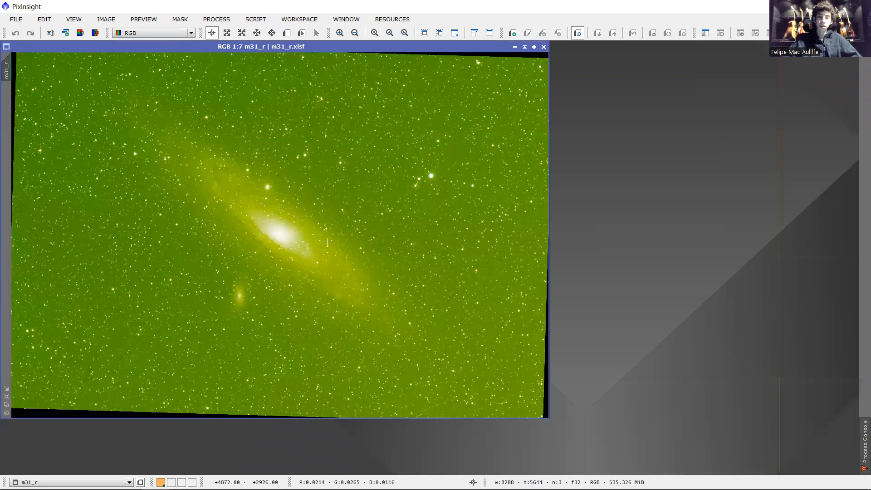
scroll(274, 188, "up", 6)
scroll(274, 188, "down", 2)
scroll(274, 188, "down", 4)
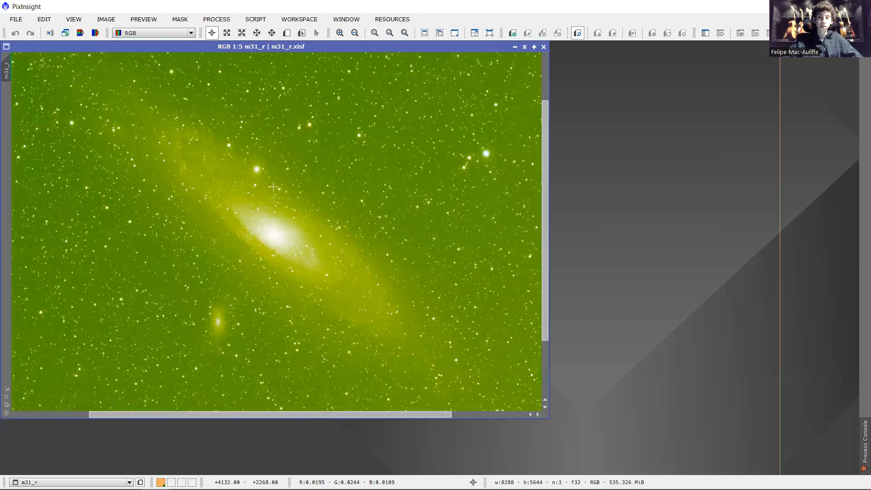
right_click(838, 107)
left_click(256, 19)
mouse_move(310, 32)
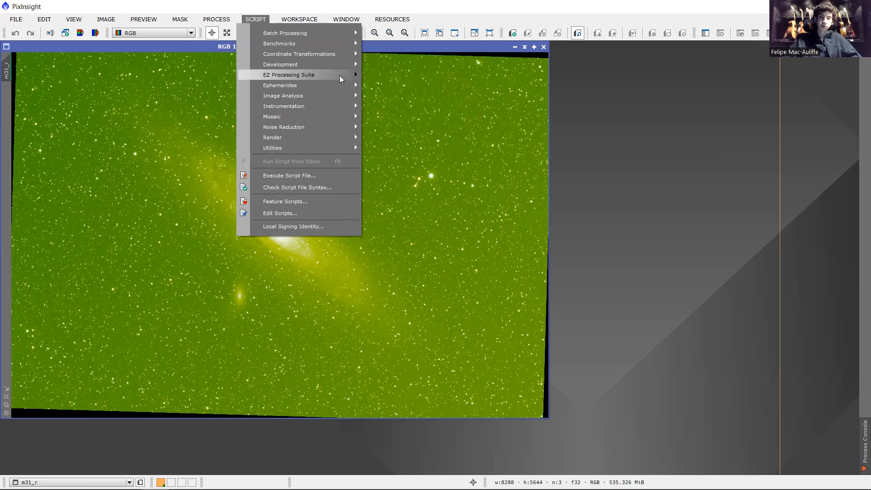
mouse_move(339, 74)
left_click(401, 121)
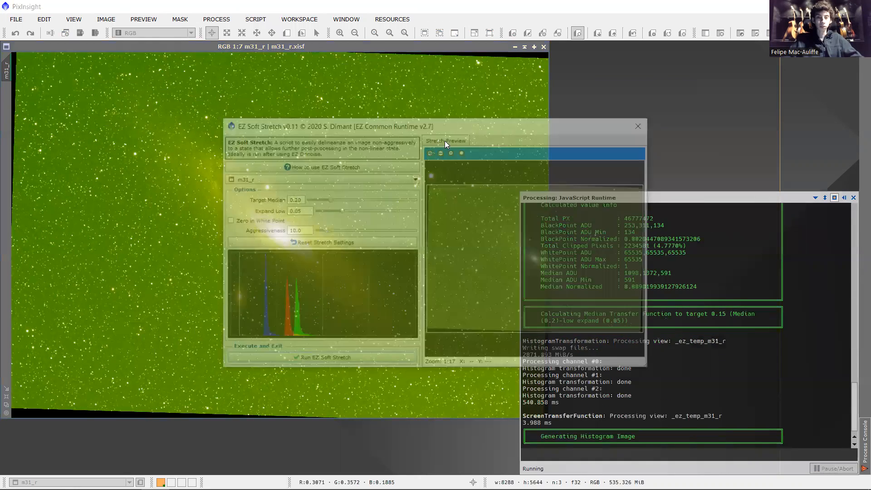
left_click(382, 360)
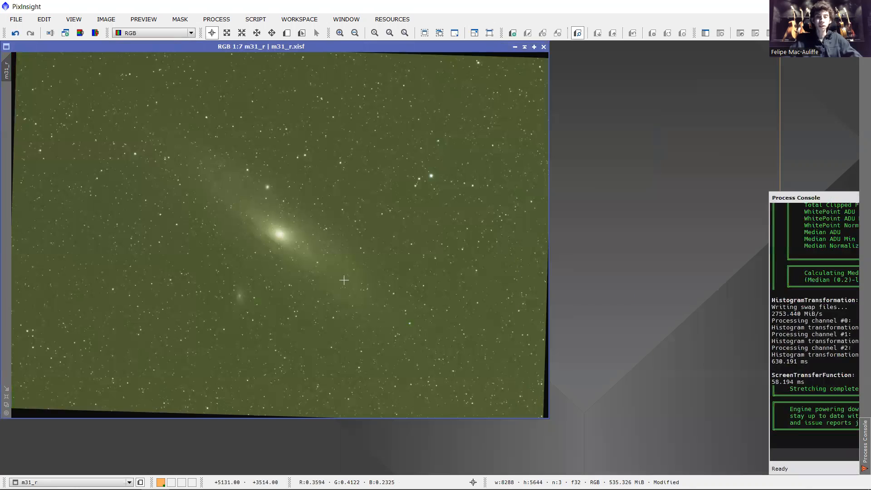
left_click(24, 24)
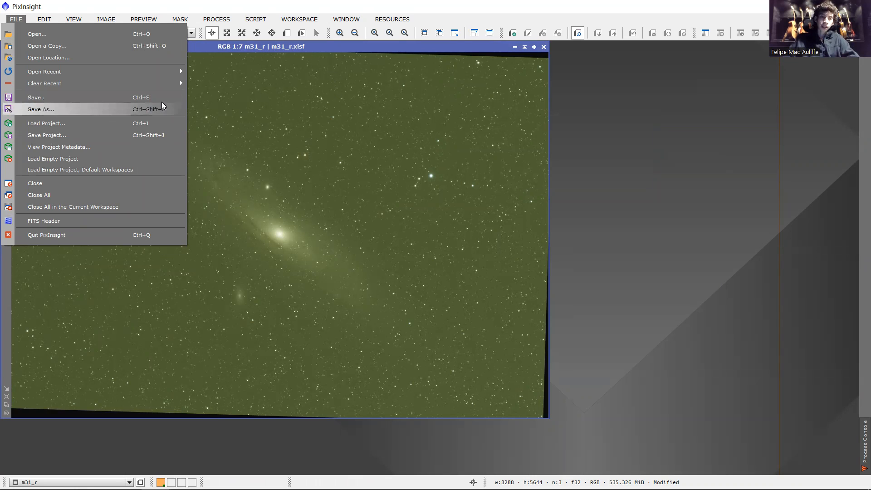
left_click(154, 111)
left_click(163, 373)
left_click(189, 339)
left_click(592, 22)
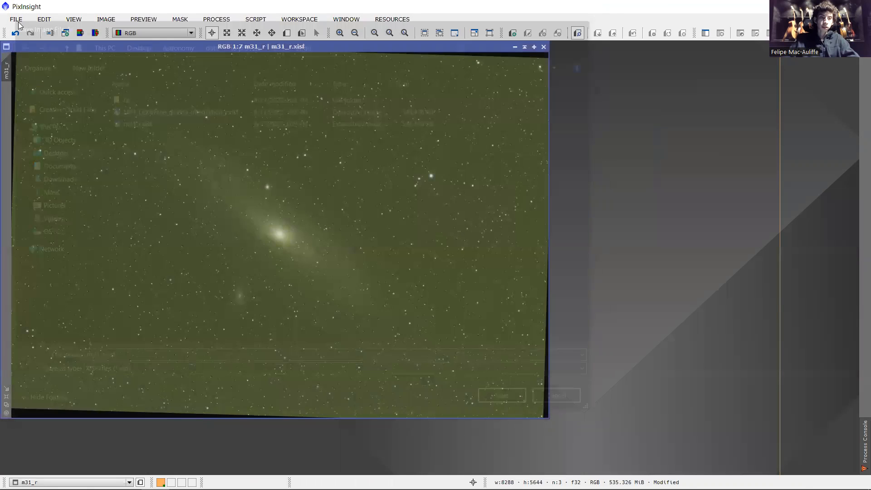
Begin saving the stretched image in the align folder as the TIFF file m31_r.tif
left_click(18, 21)
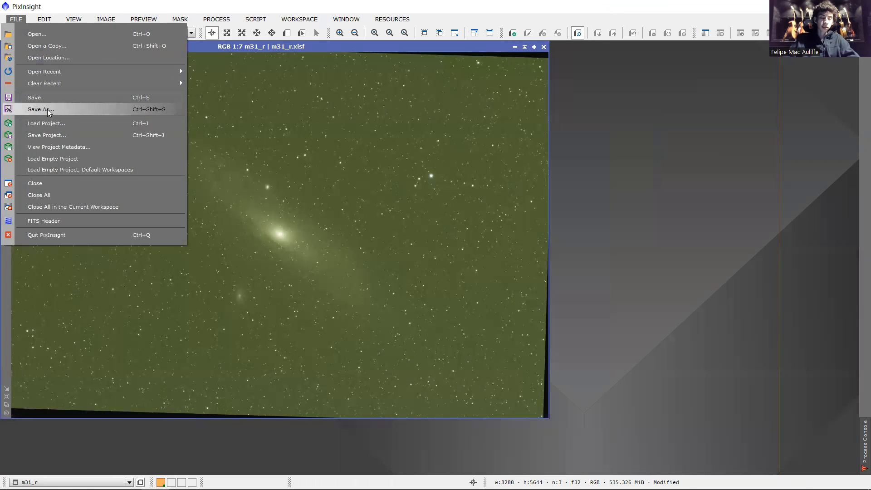
left_click(47, 109)
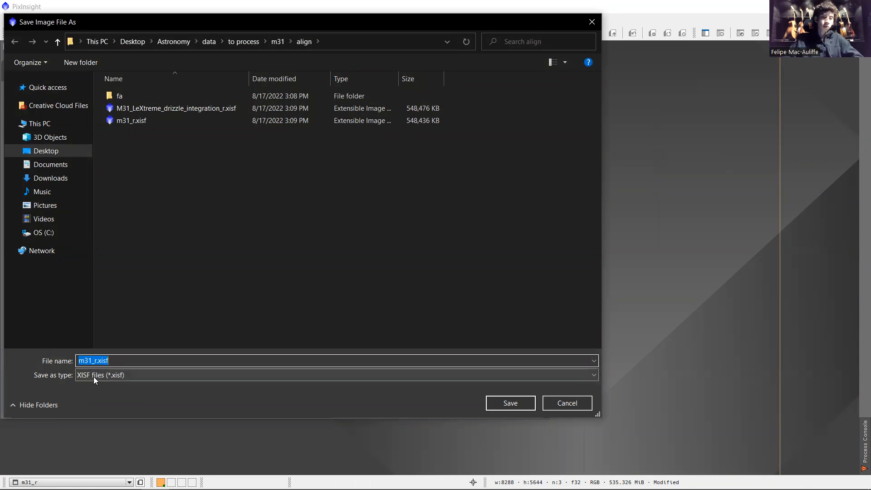
left_click(94, 377)
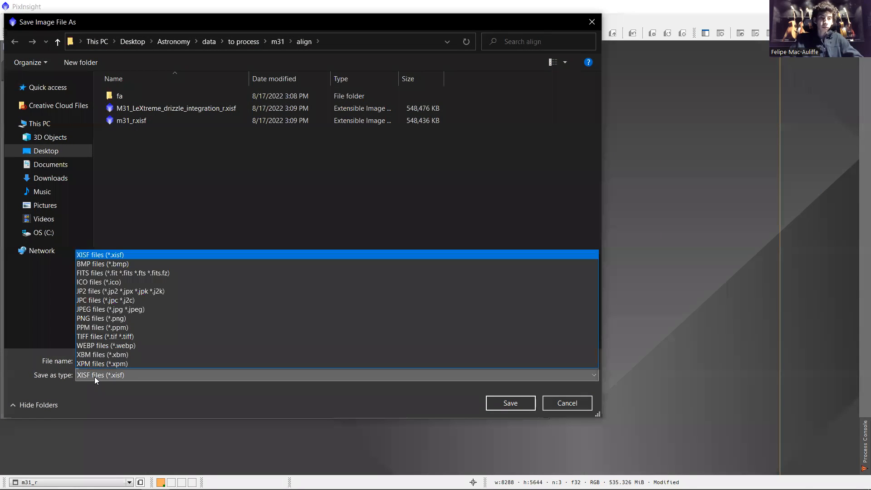
left_click(103, 336)
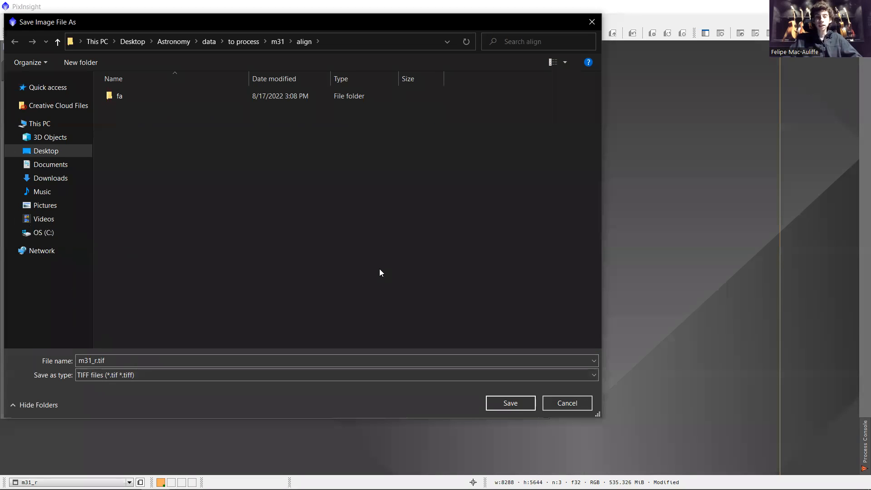
left_click(506, 401)
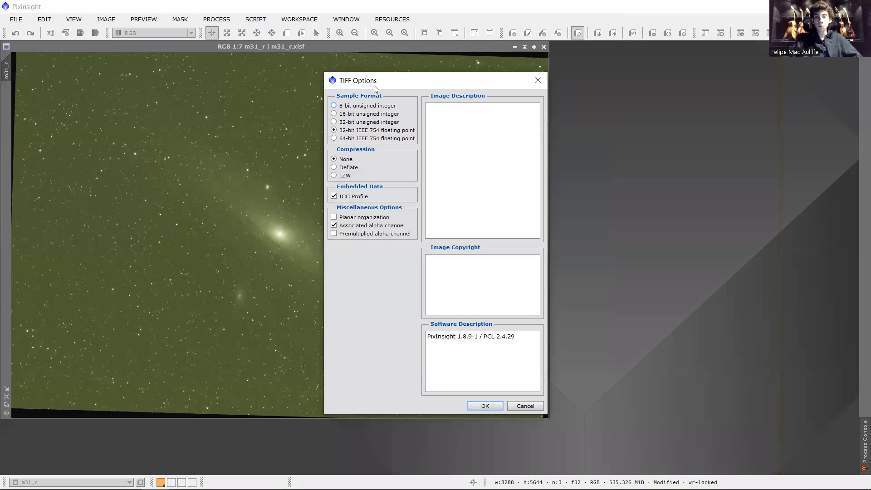
Move the TIFF options clear of the image, choose the 16-bit unsigned integer sample format and close the options
left_click_drag(374, 85, 600, 55)
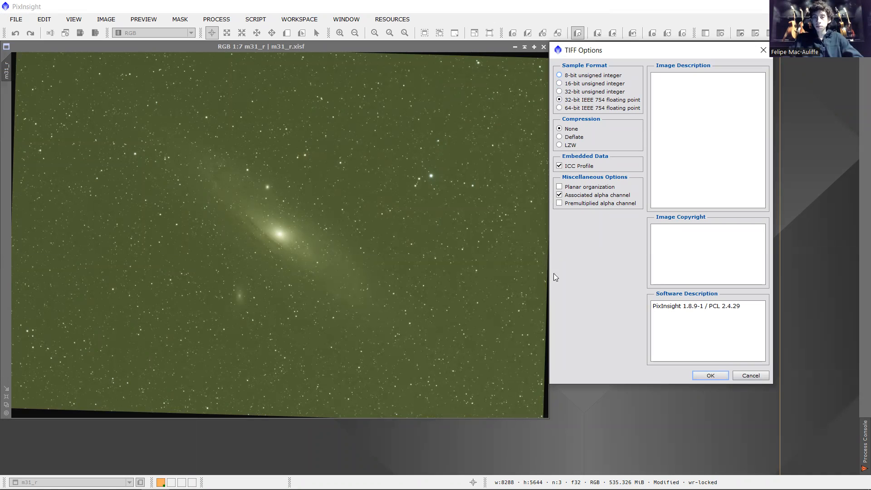
mouse_move(127, 478)
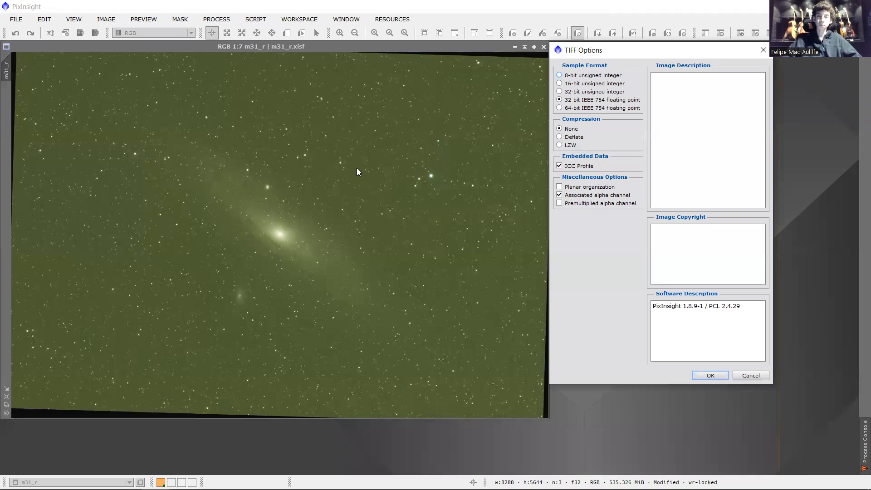
left_click(581, 85)
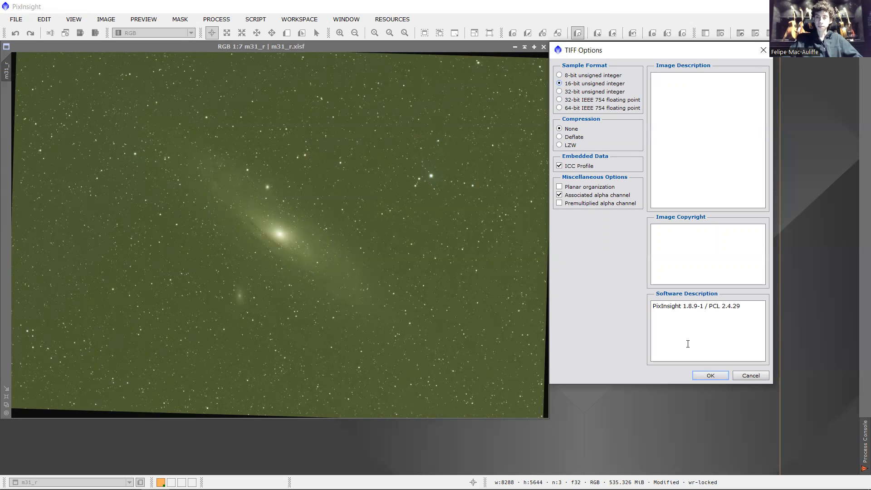
left_click(709, 376)
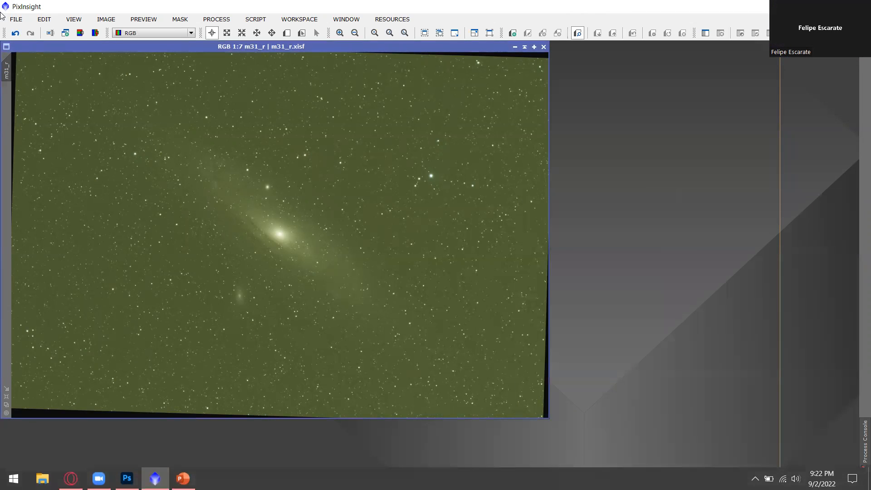
left_click(14, 20)
left_click(41, 109)
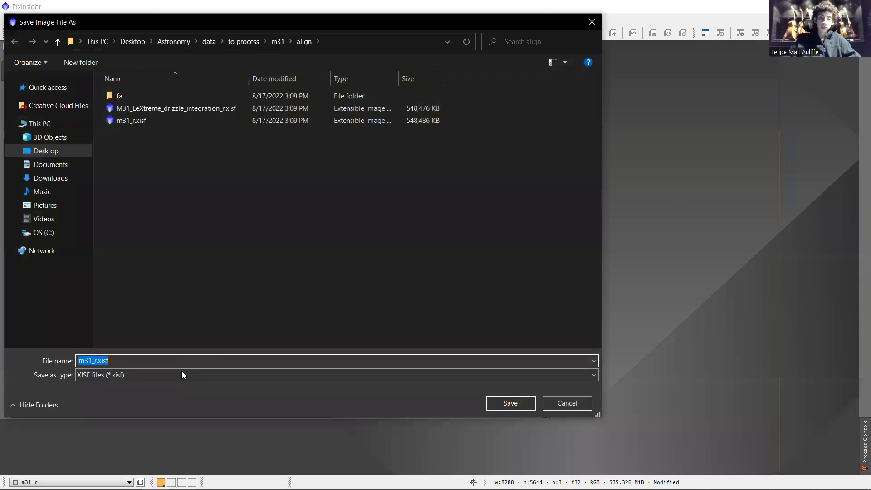
left_click(181, 375)
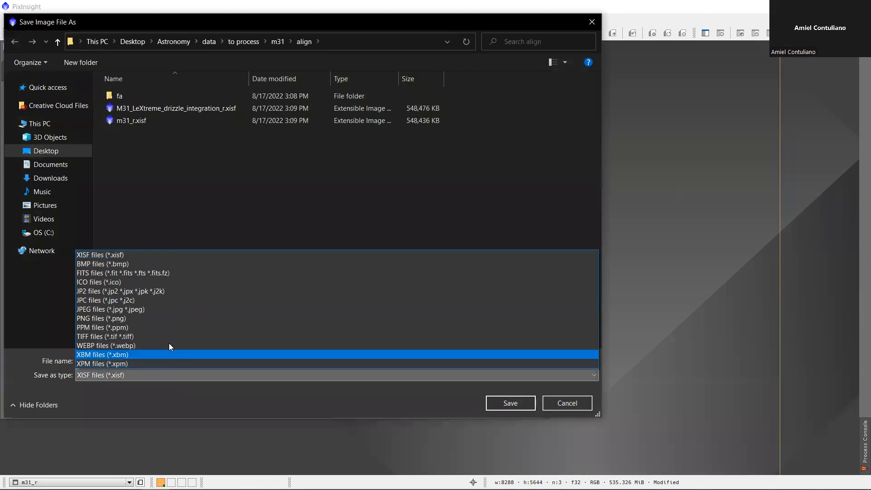
left_click(172, 338)
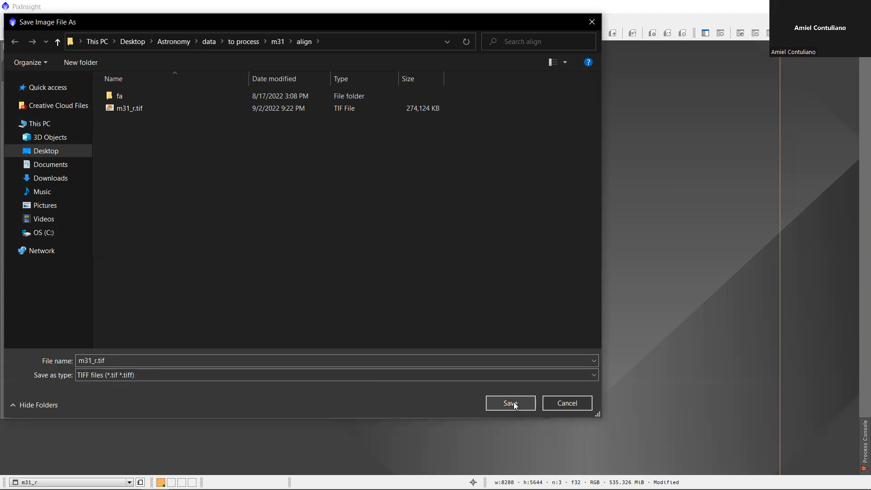
left_click(592, 26)
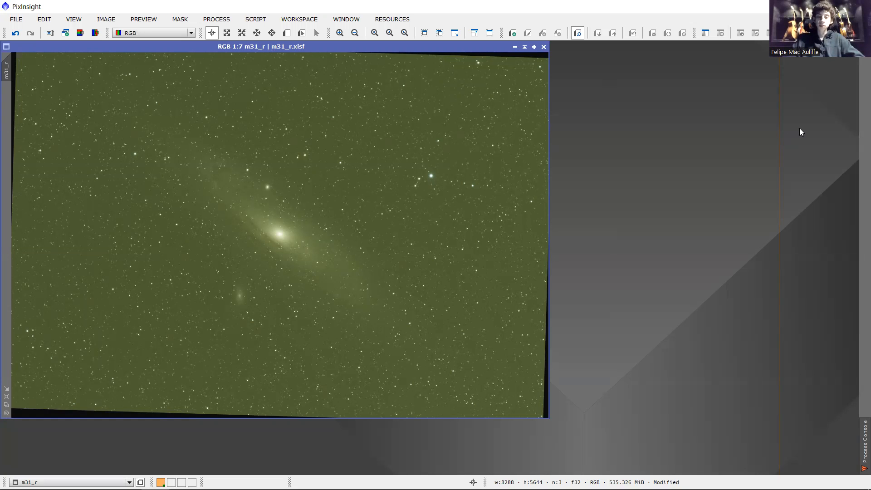
Save the stretched image over m31_r.tif in the align folder as a TIFF in 32-bit IEEE 754 floating point format
left_click(16, 19)
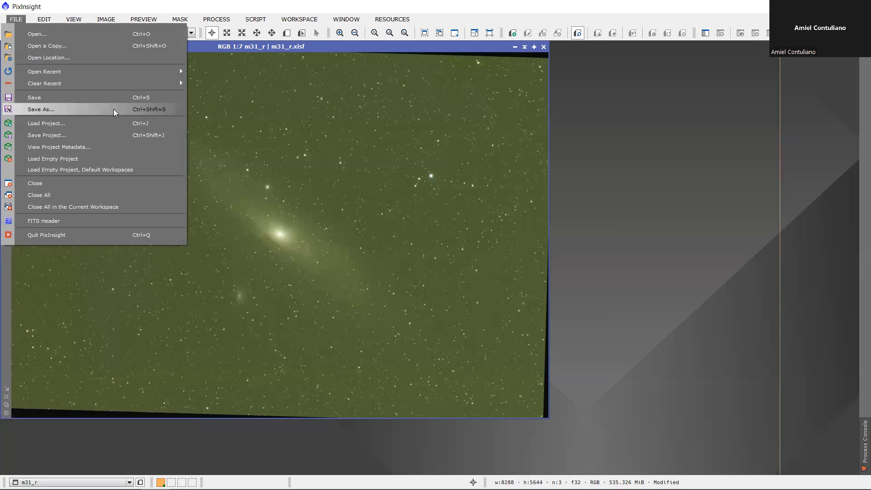
left_click(114, 109)
left_click(197, 375)
left_click(168, 336)
left_click(513, 399)
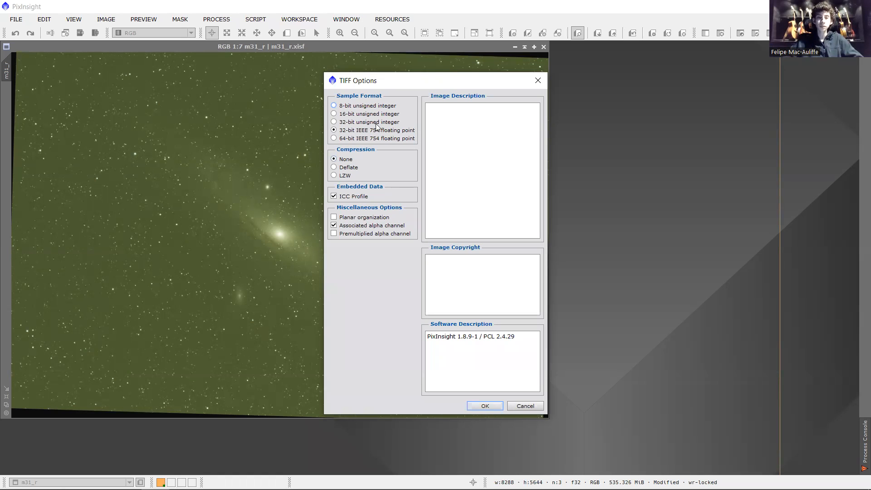
left_click(484, 405)
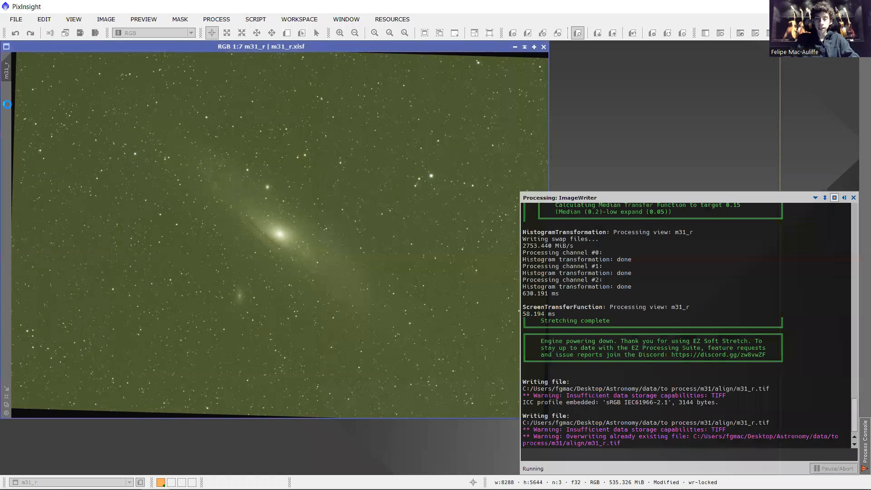
Save another TIFF copy of the image in the align folder as m3d1_r.tif with 16-bit samples
left_click(15, 20)
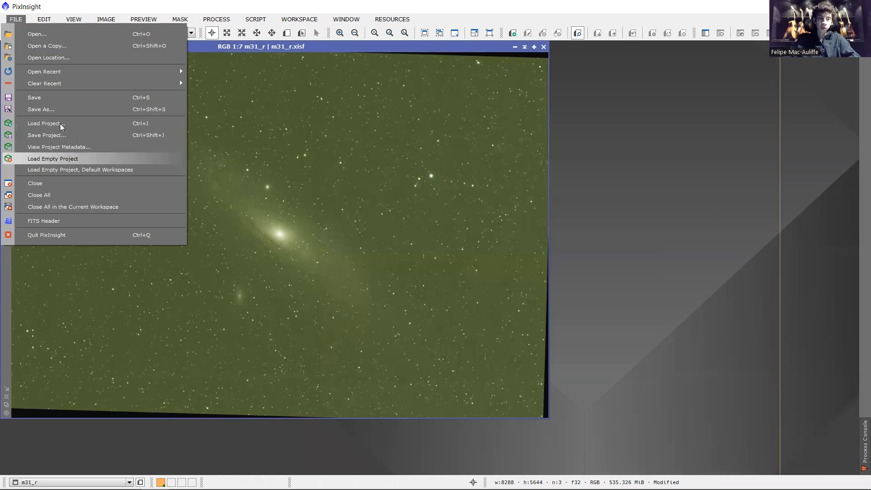
left_click(62, 110)
left_click(161, 376)
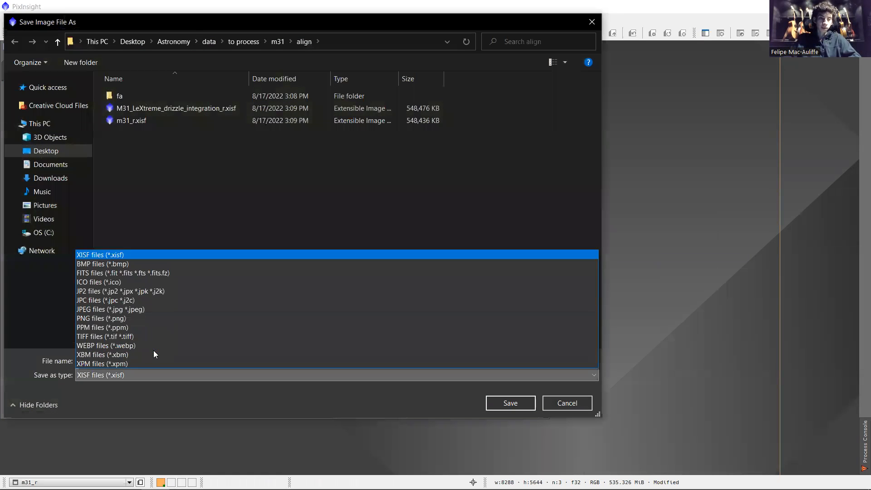
left_click(104, 336)
left_click(90, 361)
left_click(512, 403)
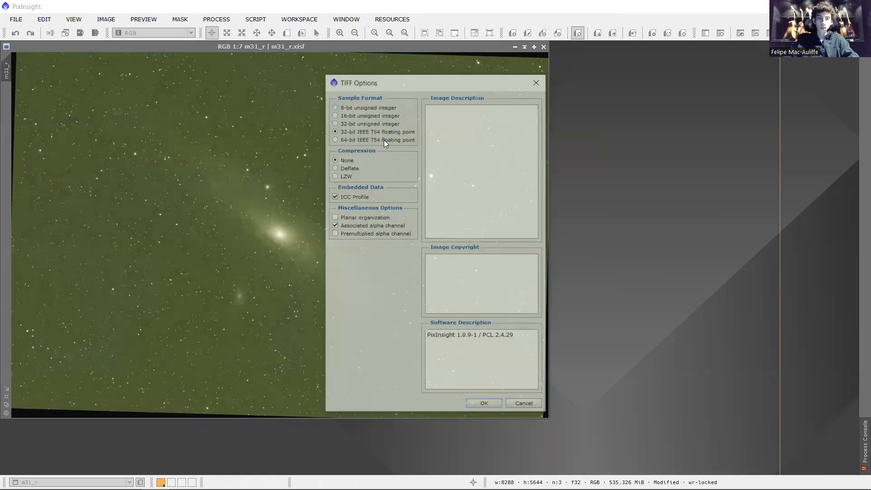
left_click(482, 404)
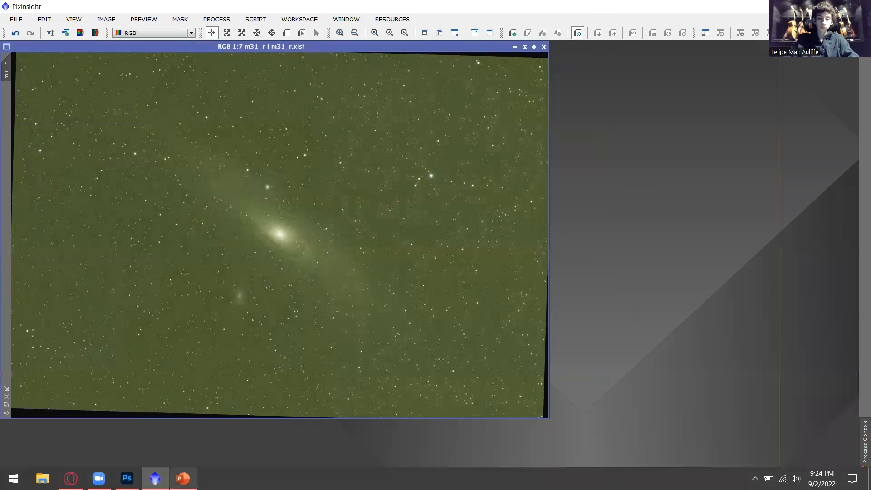
Switch to Photoshop and open both m31_r.tif and m3d1_r.tif from the align folder under Astronomy, data, to process, m31
left_click(127, 479)
left_click(25, 6)
left_click(36, 27)
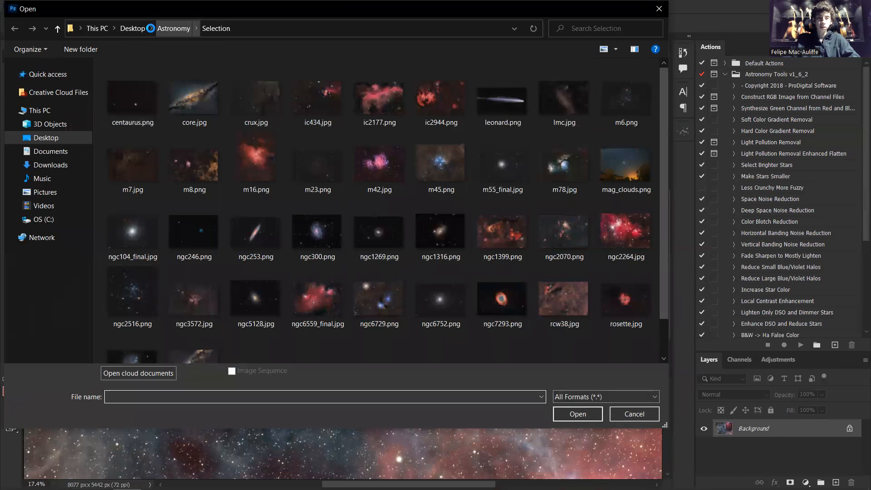
left_click(132, 28)
double_click(208, 85)
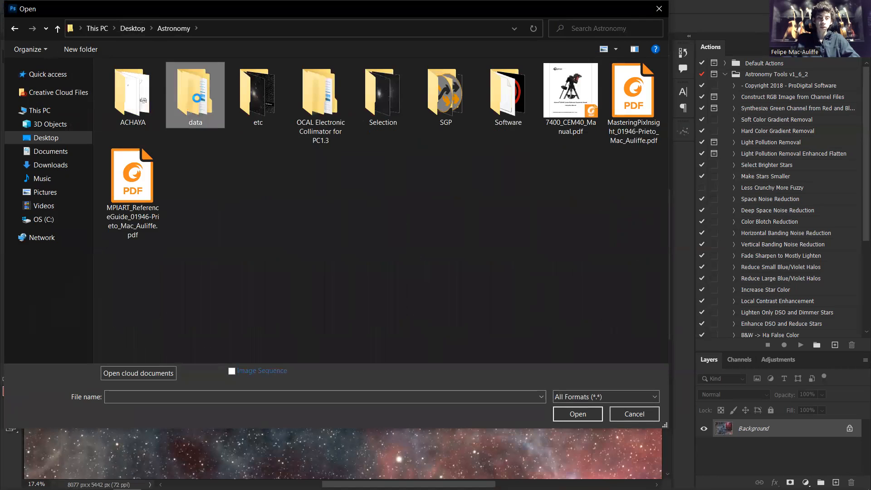
double_click(200, 90)
double_click(186, 119)
double_click(172, 95)
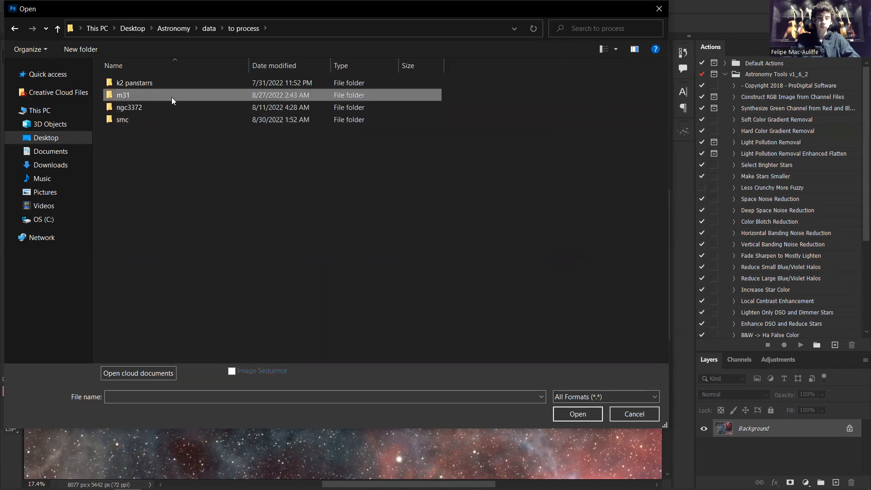
double_click(144, 101)
left_click(136, 119)
left_click(136, 95, "ctrl")
left_click(577, 414)
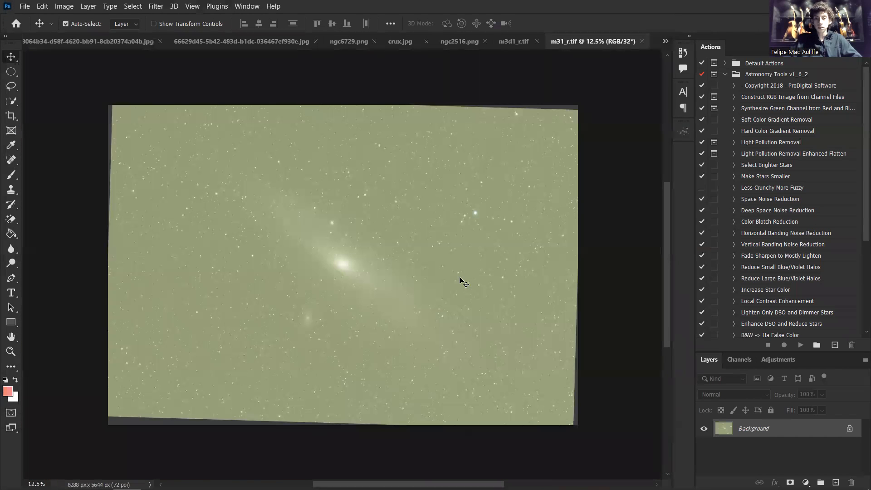
Compare the 16-bit m3d1_r.tif with the 32-bit m31_r.tif by alternating between the two open images
left_click(515, 41)
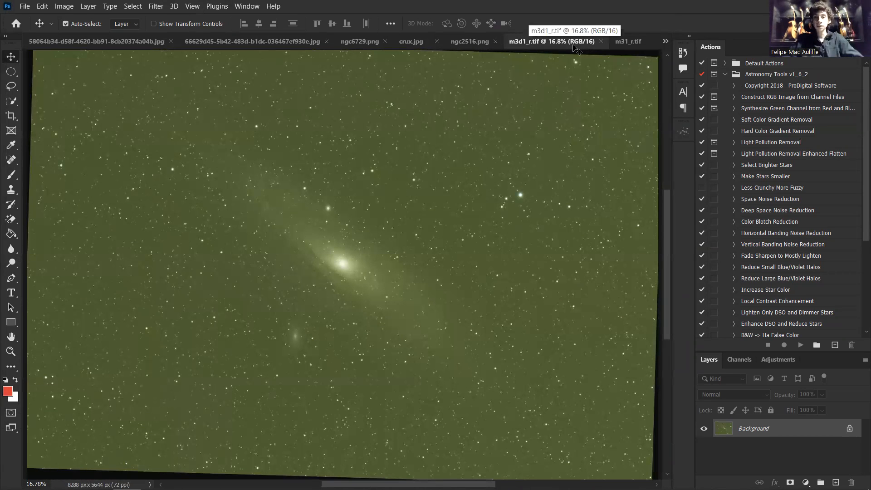
left_click(624, 43)
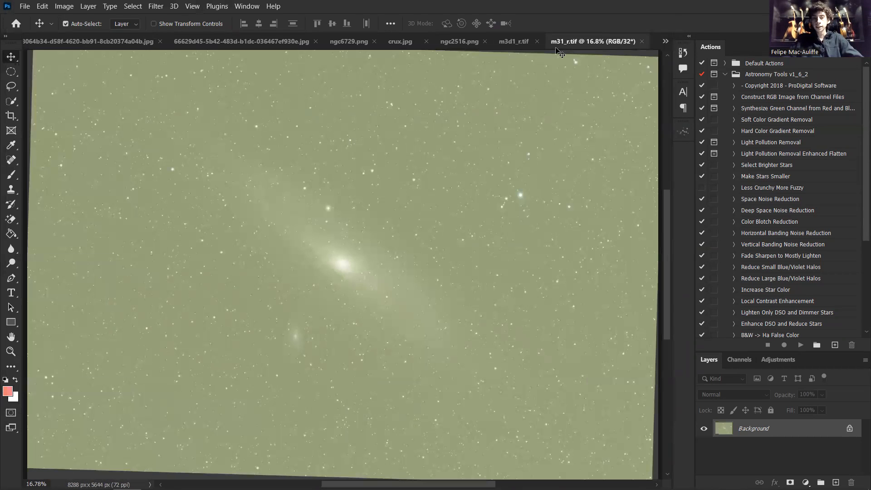
left_click(526, 42)
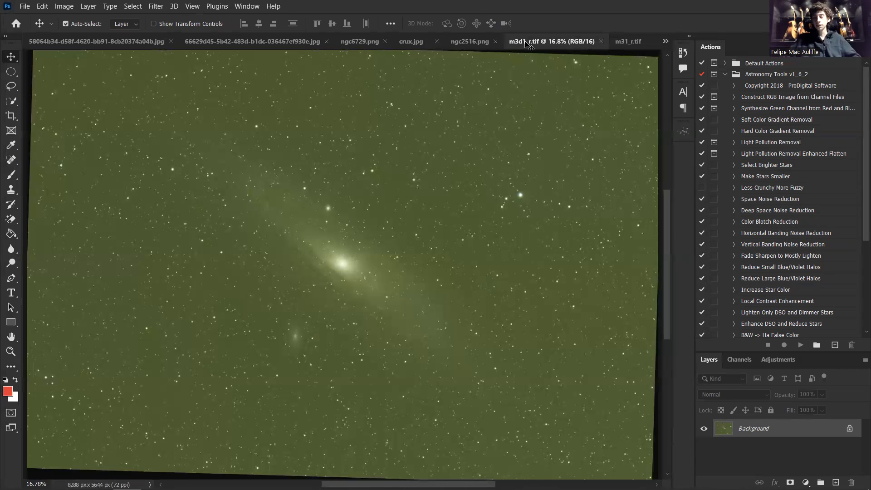
left_click(628, 41)
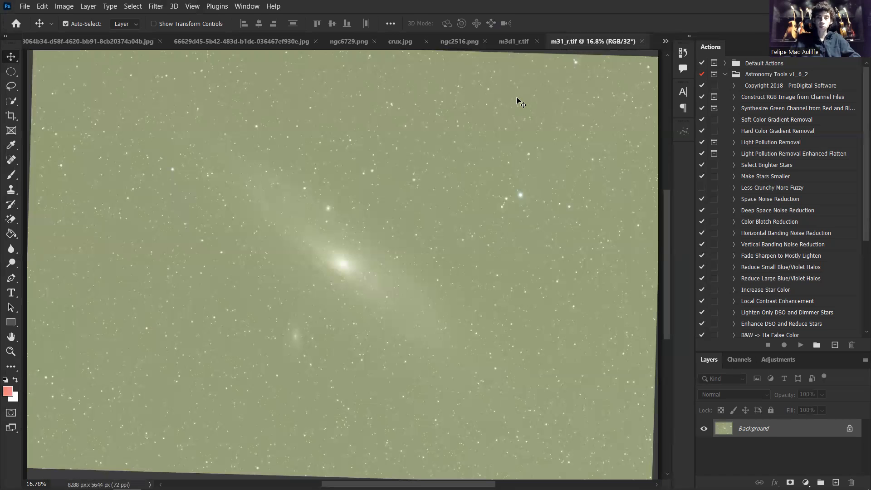
left_click(516, 42)
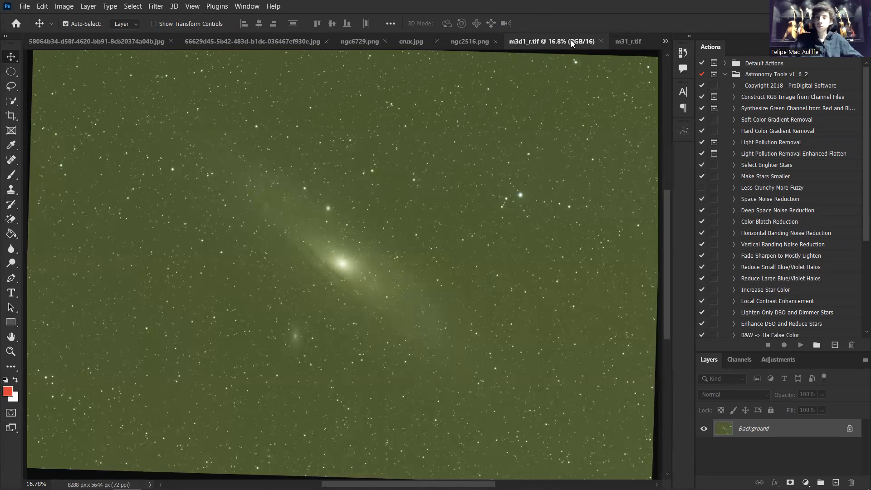
left_click(628, 43)
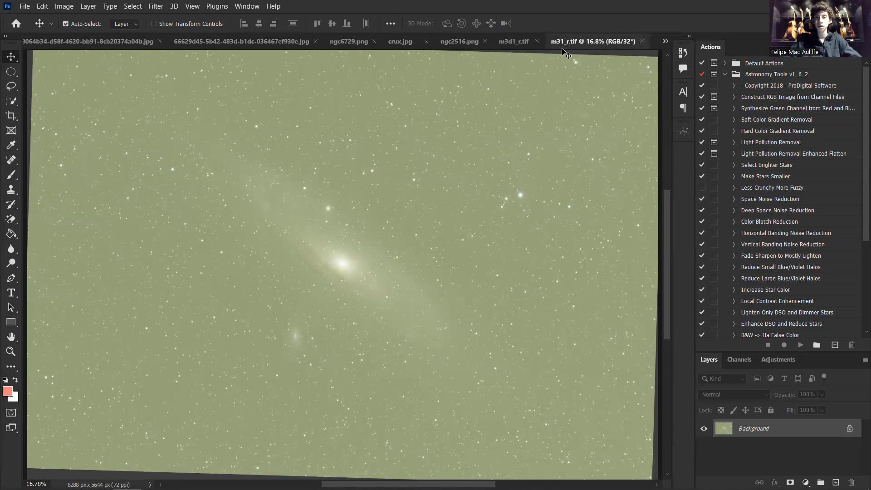
left_click(515, 41)
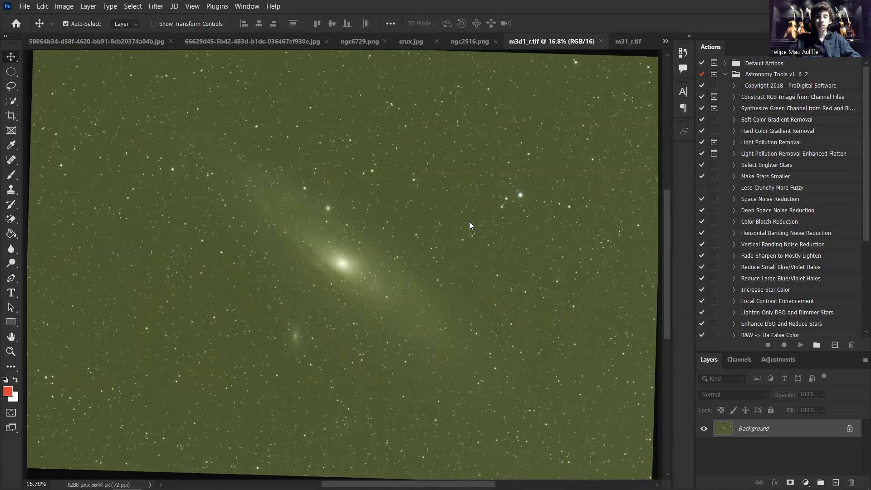
key("ctrl")
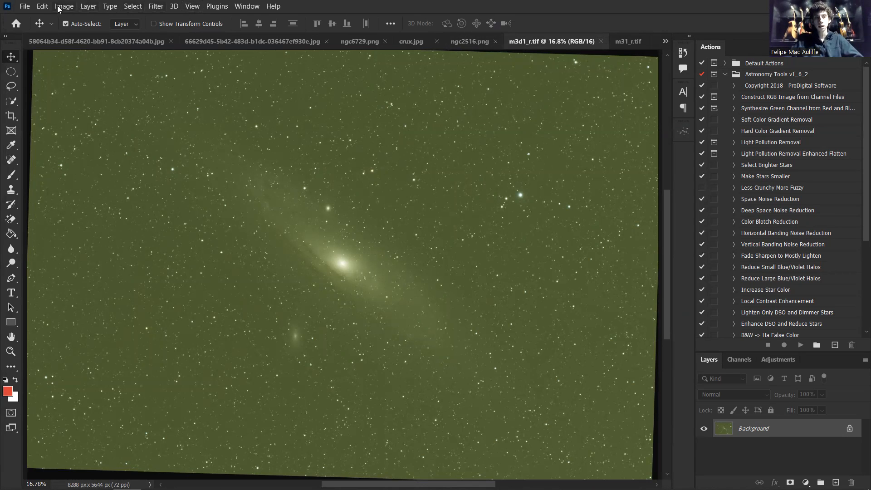
Examine the Effects and Optics settings of the Camera Raw Filter on m3d1_r.tif without applying any change
left_click(71, 7)
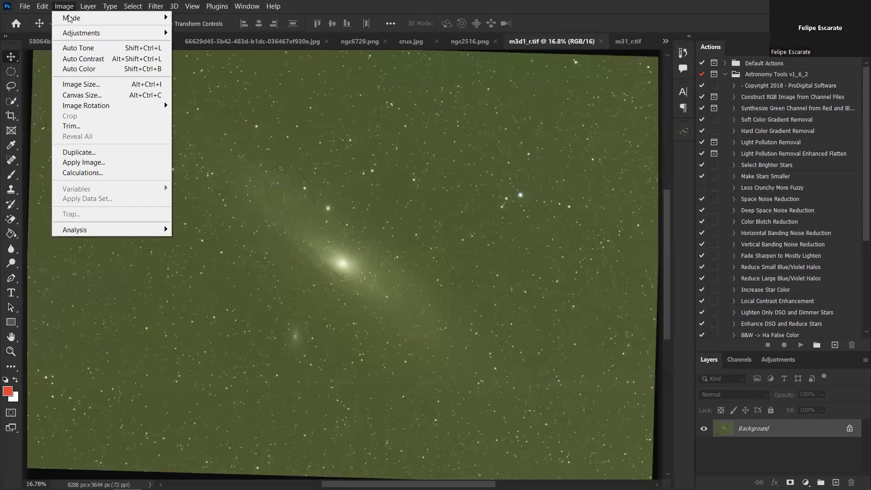
mouse_move(75, 34)
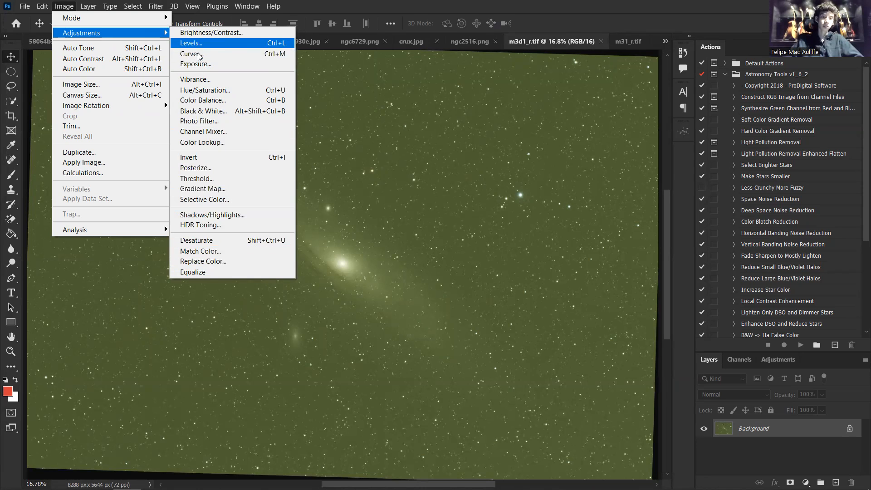
mouse_move(148, 4)
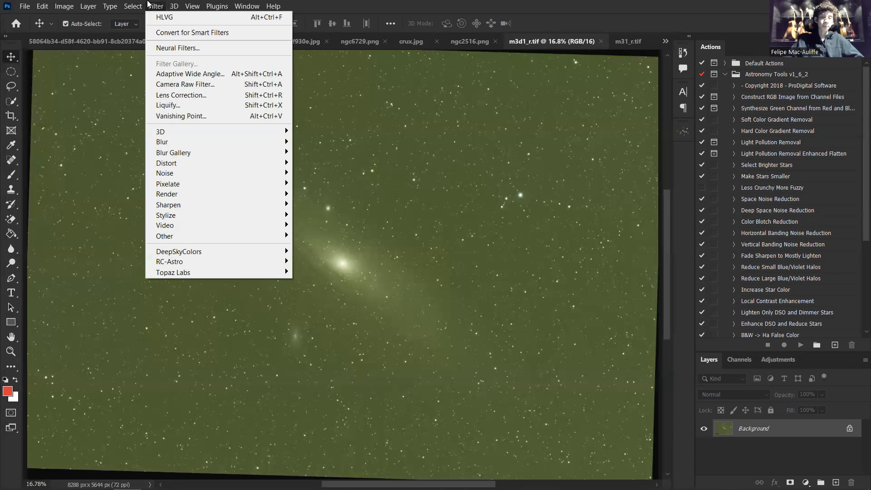
left_click(164, 85)
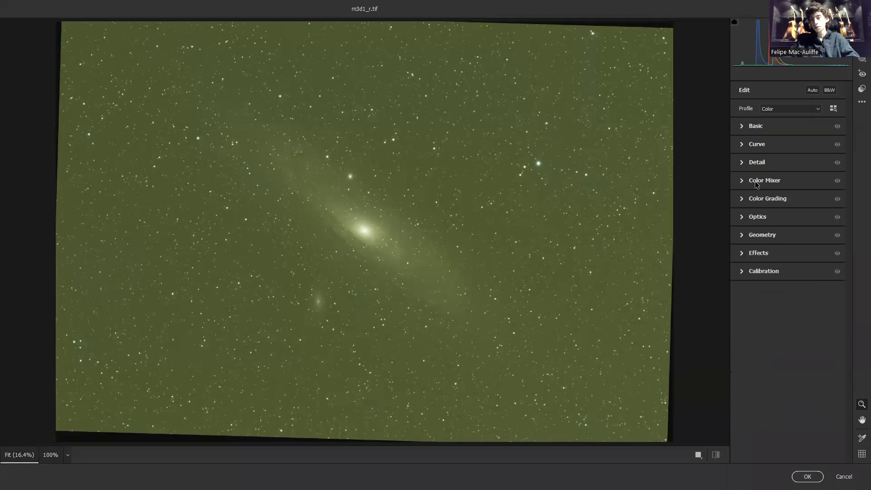
left_click(764, 400)
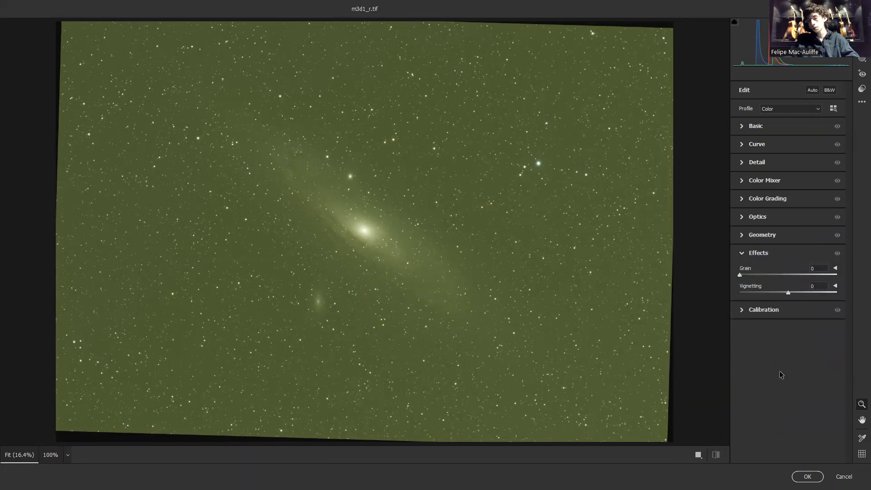
left_click(764, 252)
left_click(757, 216)
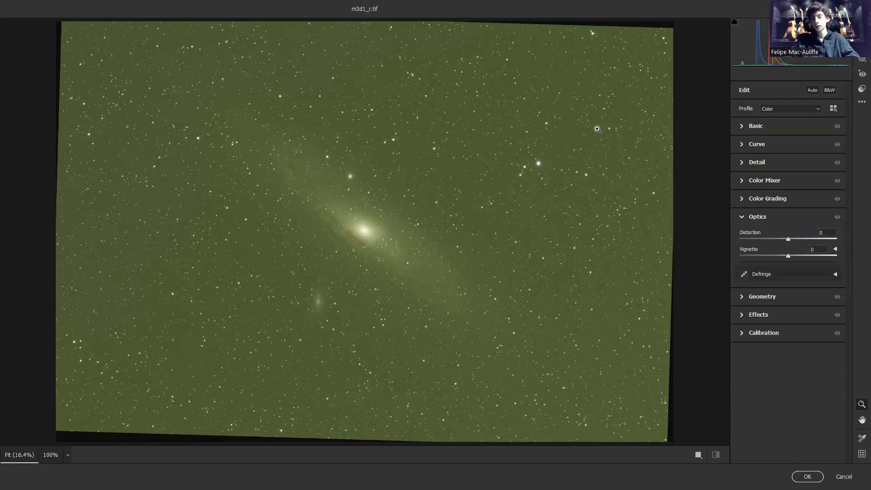
left_click(844, 476)
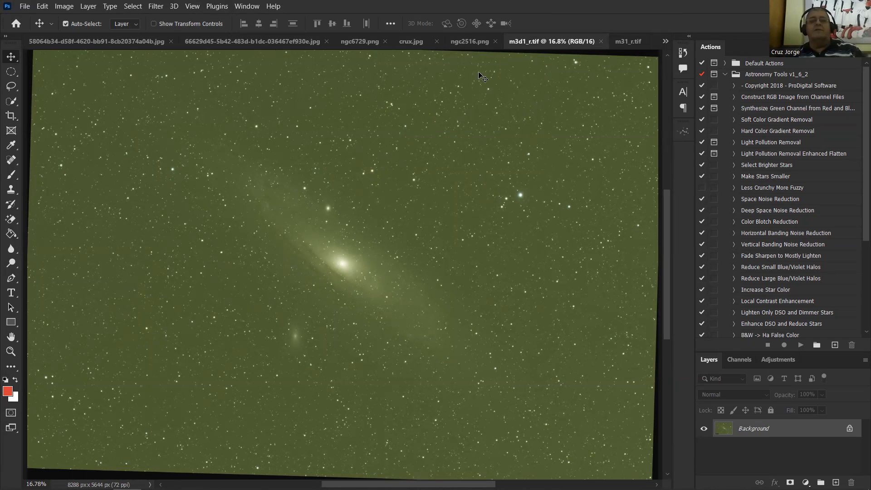
Switch to PowerPoint and show the slide "Herramientas de PS a utilizar" as a full-screen slide show
left_click(665, 41)
left_click(692, 23)
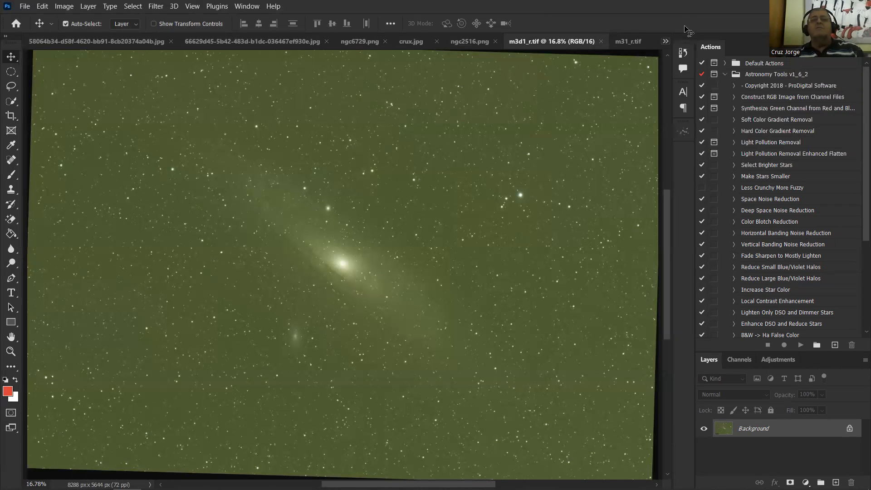
mouse_move(182, 488)
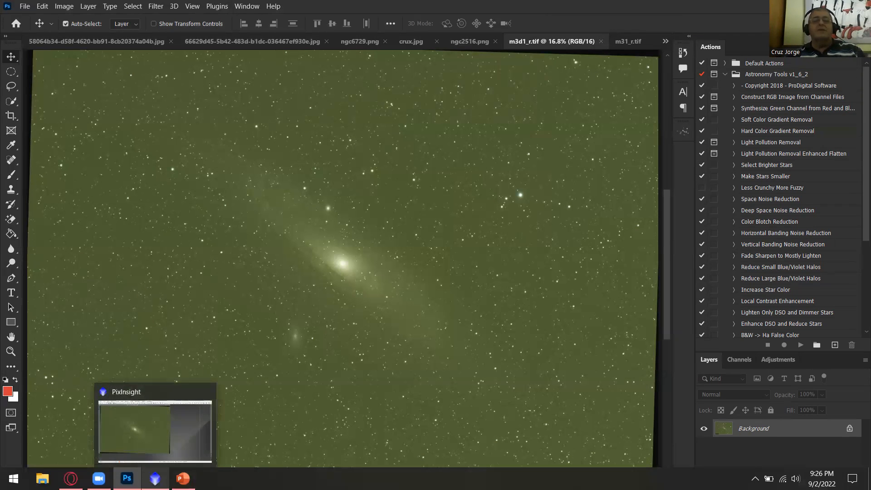
left_click(182, 477)
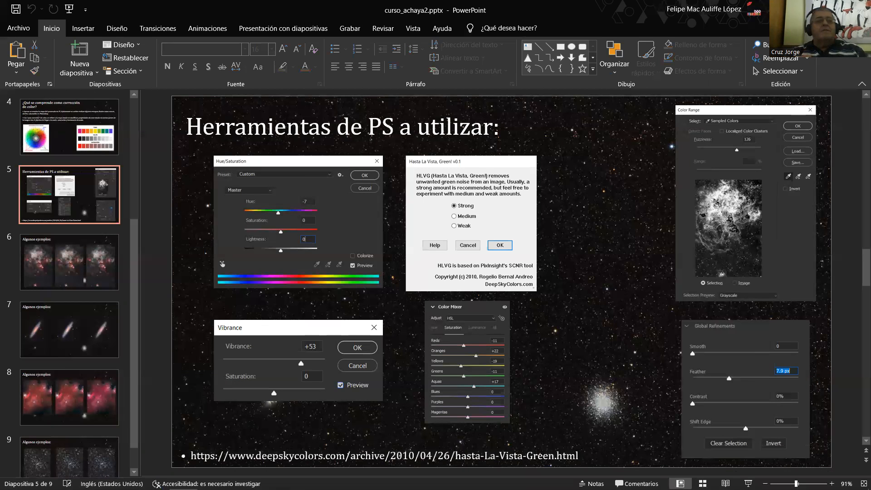
left_click(747, 483)
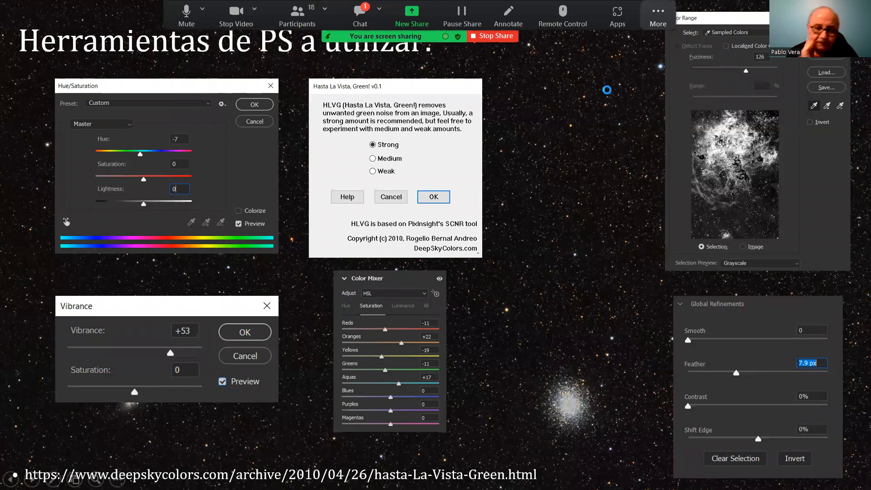
Exit the slide show and stop sharing the screen in the Zoom meeting
key("Escape")
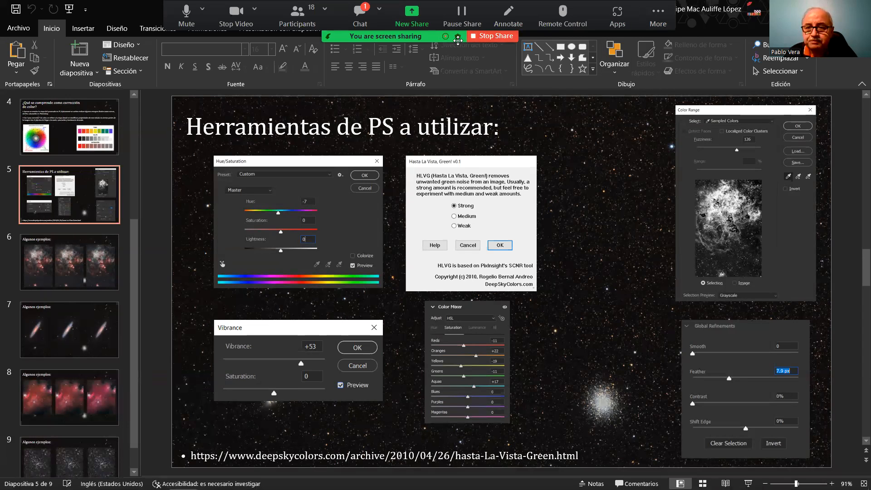
left_click(492, 36)
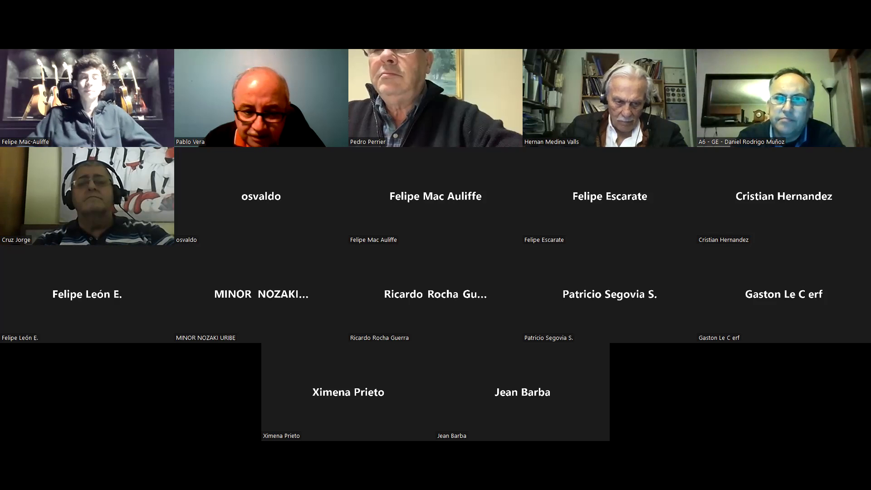